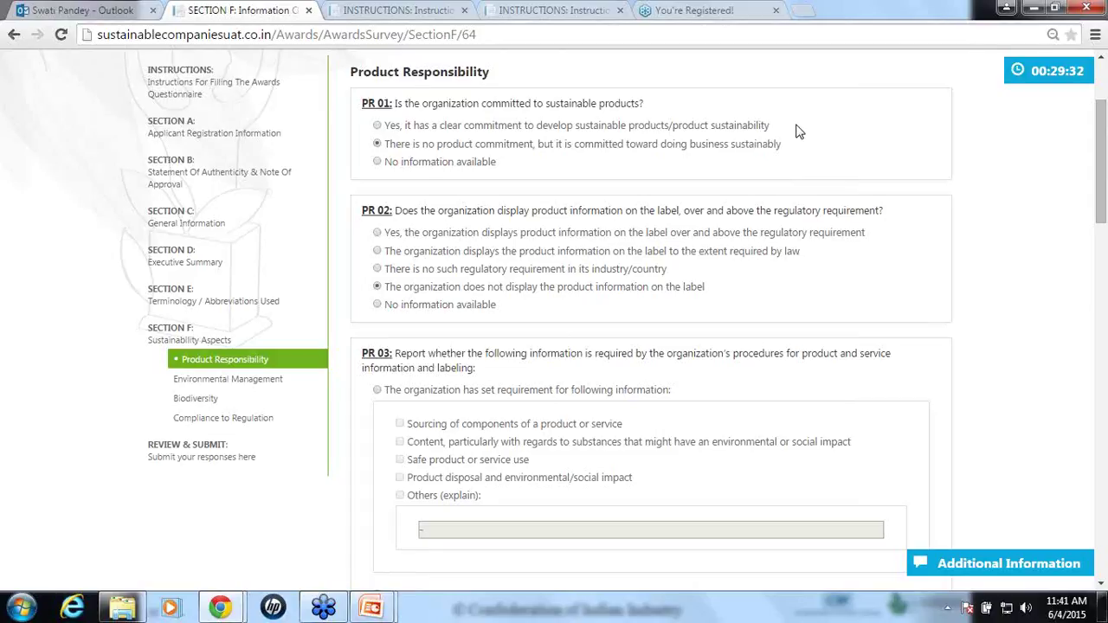
Answer PR 01 on commitment to sustainable products with "No information available".
{"action": "left_click", "coordinate": [377, 126]}
{"action": "left_click", "coordinate": [377, 144]}
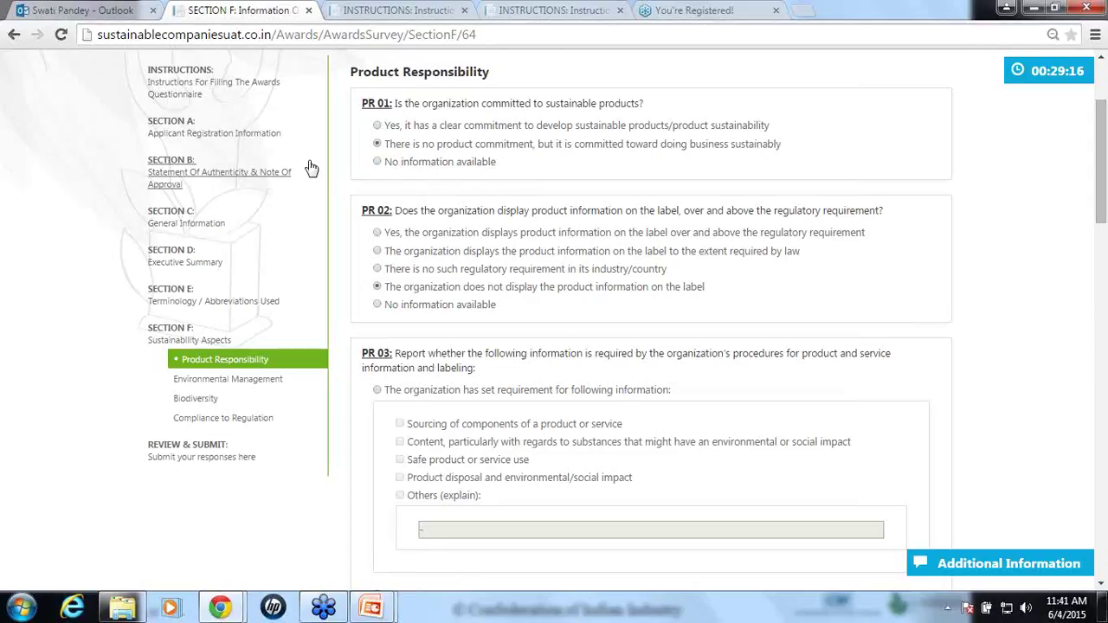
{"action": "left_click", "coordinate": [377, 163]}
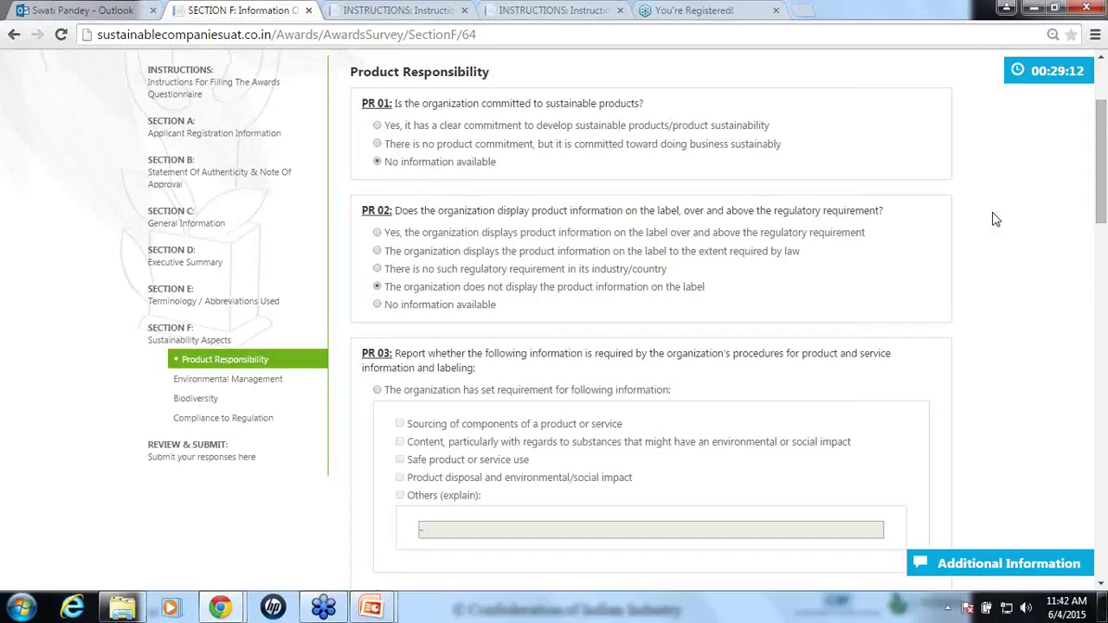
Add "PR 02: text details." as additional information for Product Responsibility and save it.
{"action": "scroll", "coordinate": [996, 220], "scroll_direction": "down", "scroll_amount": 1}
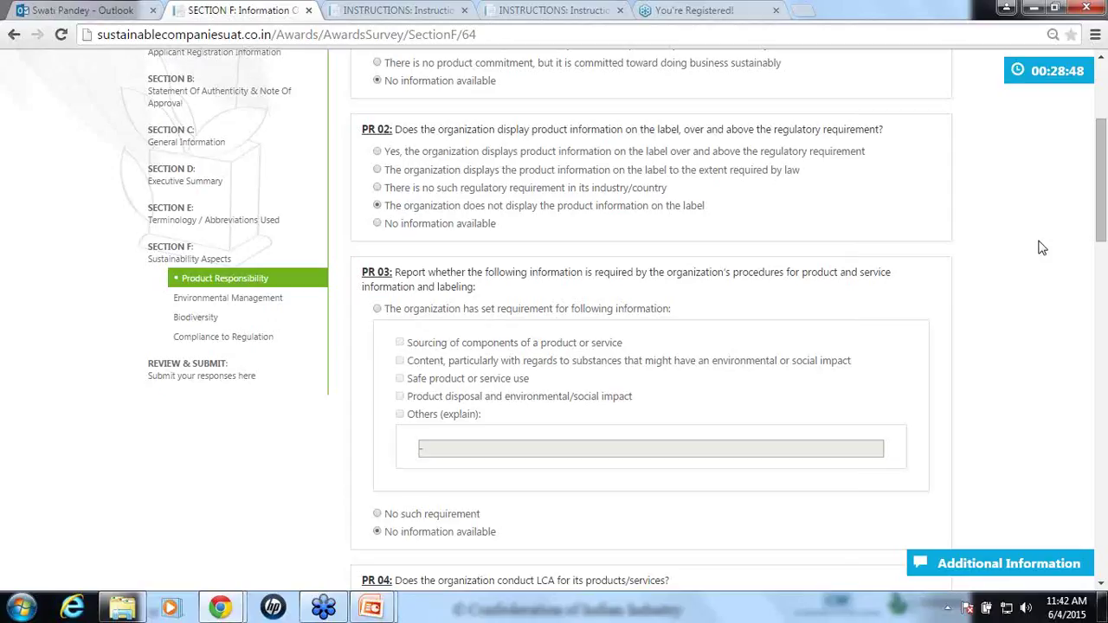
{"action": "scroll", "coordinate": [1042, 249], "scroll_direction": "down", "scroll_amount": 5}
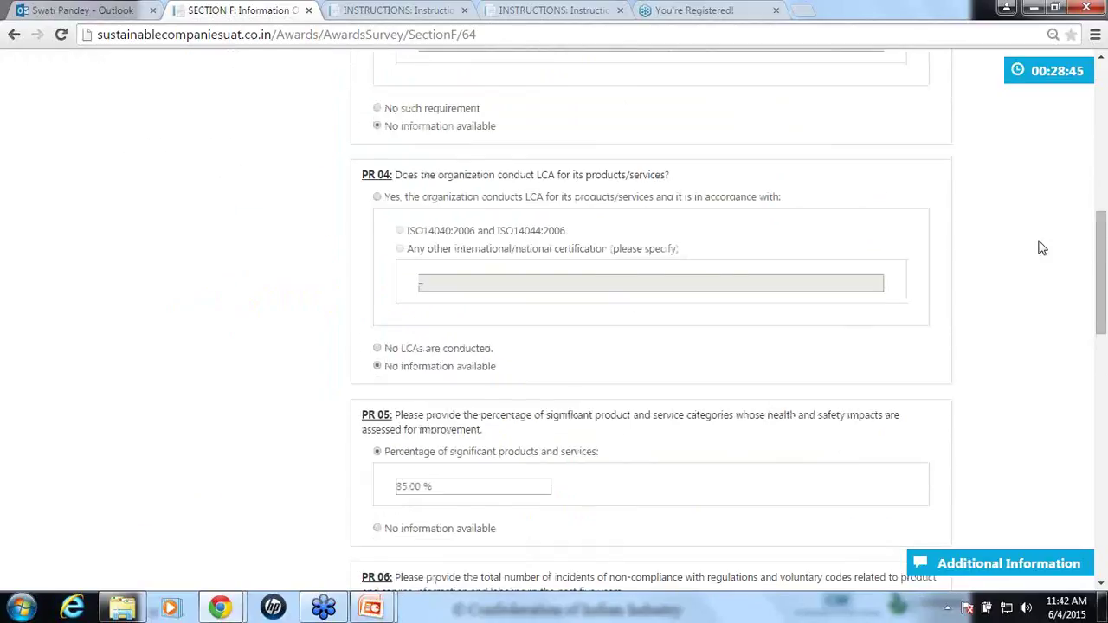
{"action": "scroll", "coordinate": [1042, 249], "scroll_direction": "up", "scroll_amount": 5}
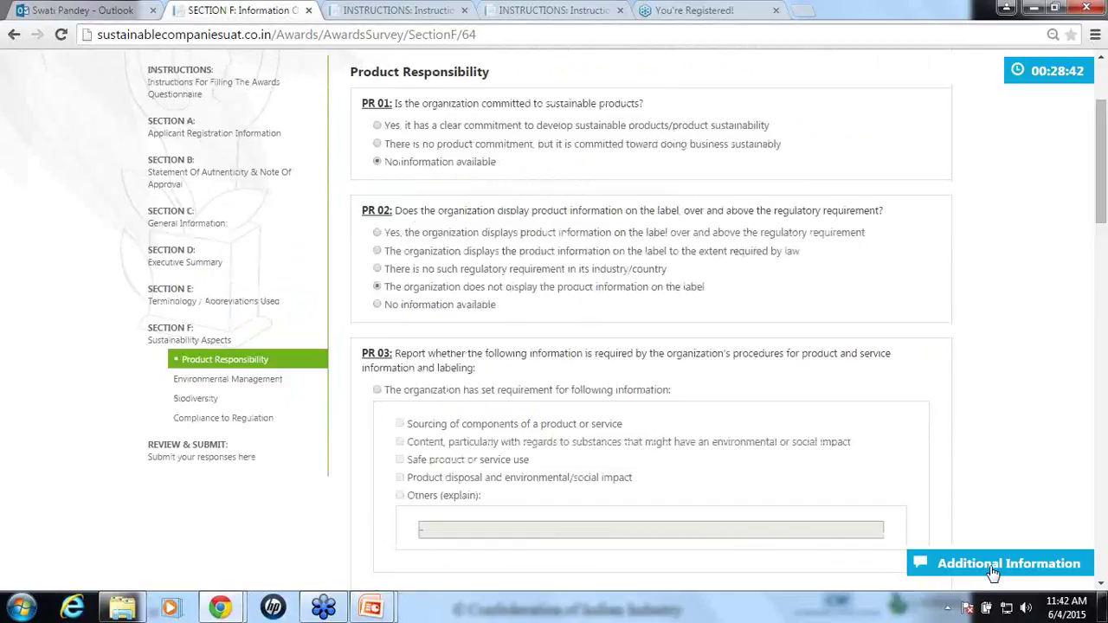
{"action": "left_click", "coordinate": [993, 573]}
{"action": "left_click", "coordinate": [554, 170]}
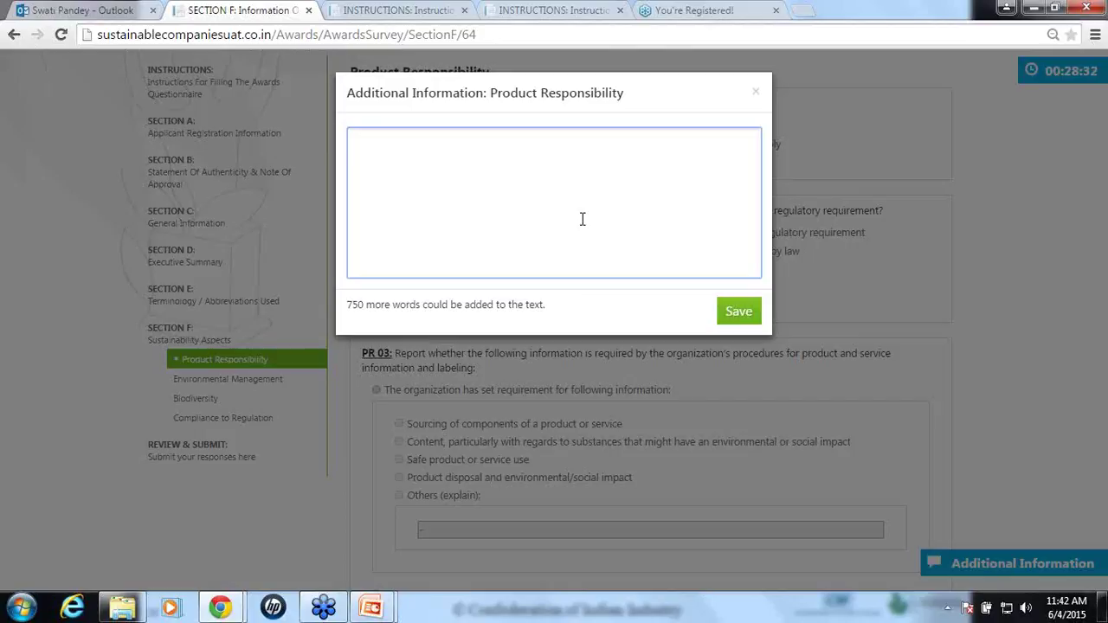
{"action": "type", "text": "PR"}
{"action": "type", "text": " 0"}
{"action": "type", "text": "2"}
{"action": "type", "text": ";"}
{"action": "type", "text": " test"}
{"action": "key", "text": "BackSpace"}
{"action": "key", "text": "BackSpace"}
{"action": "type", "text": "d"}
{"action": "key", "text": "BackSpace"}
{"action": "type", "text": "xt dt"}
{"action": "key", "text": "BackSpace"}
{"action": "type", "text": "etails,"}
{"action": "left_click", "coordinate": [736, 314]}
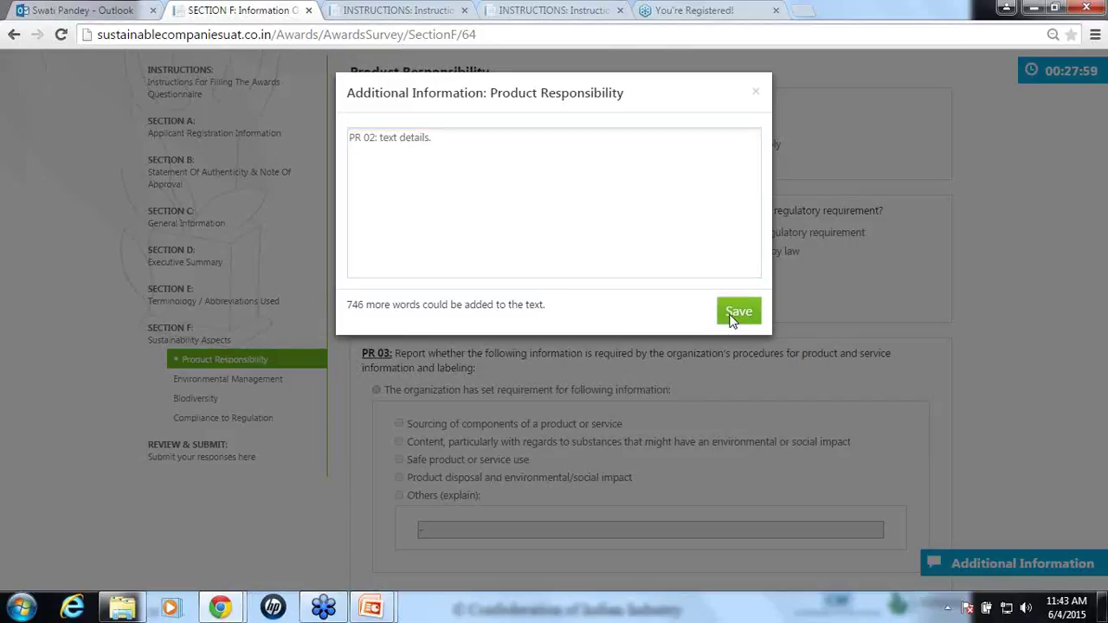
{"action": "left_click", "coordinate": [653, 136]}
{"action": "left_click", "coordinate": [1009, 408]}
Try the sourcing and content requirements as the PR 03 answer, and switch the answer to "No such requirement".
{"action": "scroll", "coordinate": [1011, 409], "scroll_direction": "down", "scroll_amount": 3}
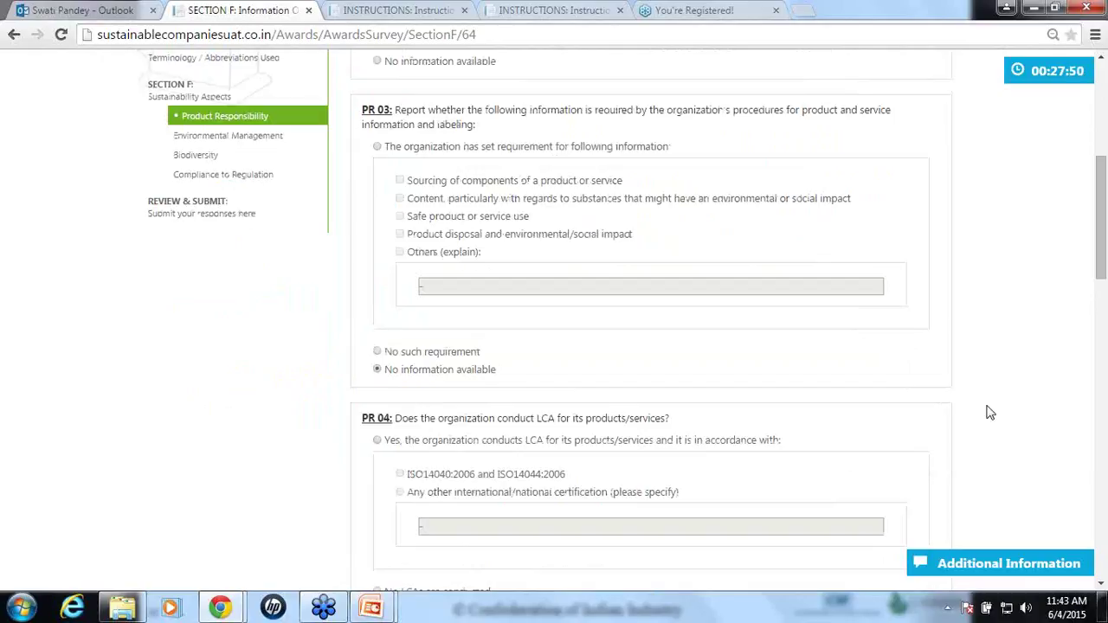
{"action": "left_click", "coordinate": [377, 148]}
{"action": "left_click", "coordinate": [401, 182]}
{"action": "left_click", "coordinate": [401, 199]}
{"action": "left_click", "coordinate": [401, 181]}
{"action": "left_click", "coordinate": [378, 352]}
Answer PR 03 with "The organization has set requirement for following information", choose Others, and save the explanation "Give details".
{"action": "left_click", "coordinate": [376, 148]}
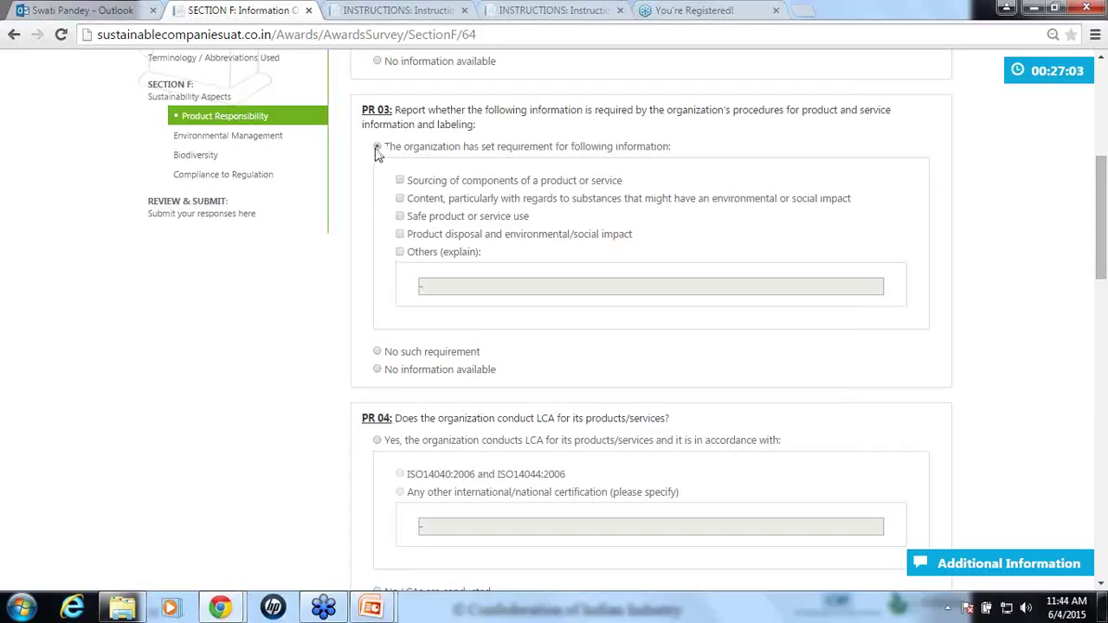
{"action": "left_click", "coordinate": [399, 252]}
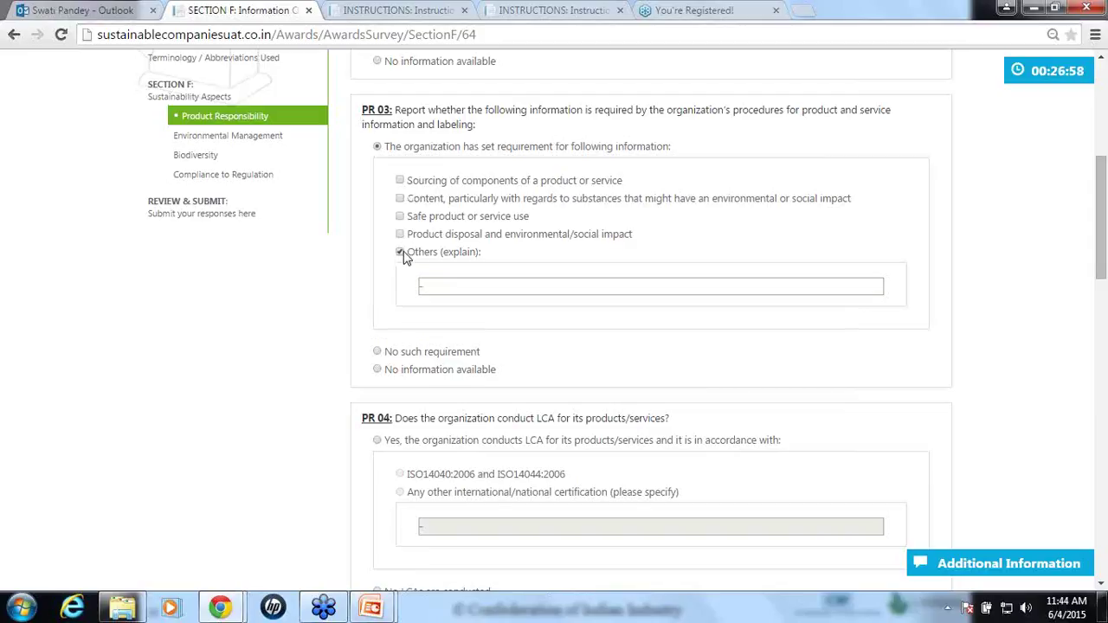
{"action": "left_click", "coordinate": [440, 287]}
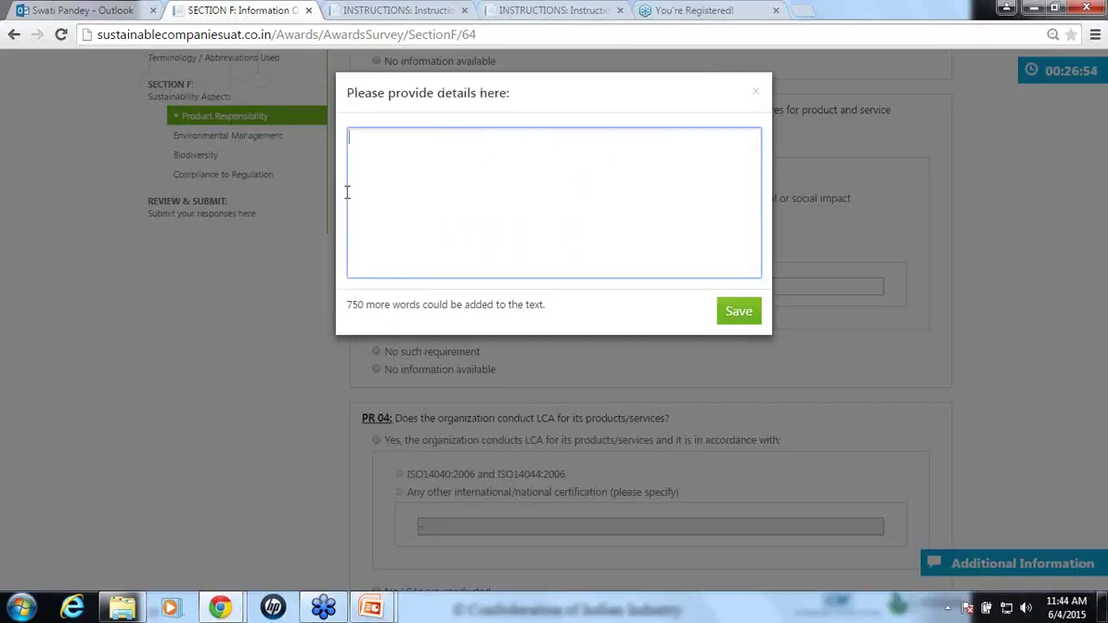
{"action": "type", "text": "Give details"}
{"action": "left_click", "coordinate": [751, 317]}
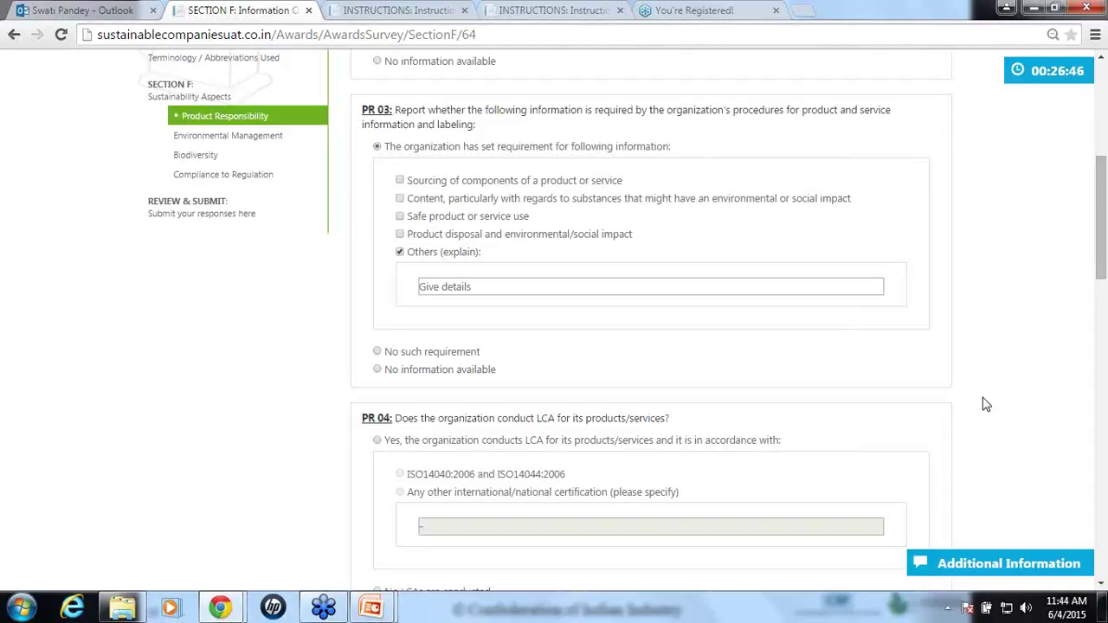
Report 456.00 INR as the total fines paid in PR 08 and save the Product Responsibility answers.
{"action": "scroll", "coordinate": [985, 404], "scroll_direction": "down", "scroll_amount": 3}
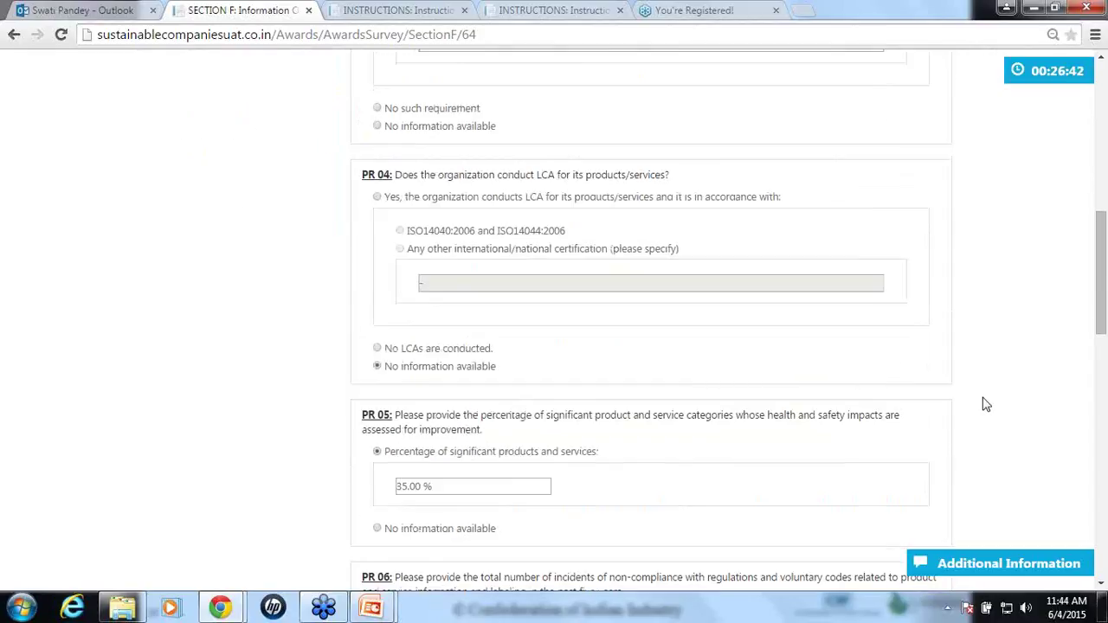
{"action": "scroll", "coordinate": [985, 404], "scroll_direction": "down", "scroll_amount": 3}
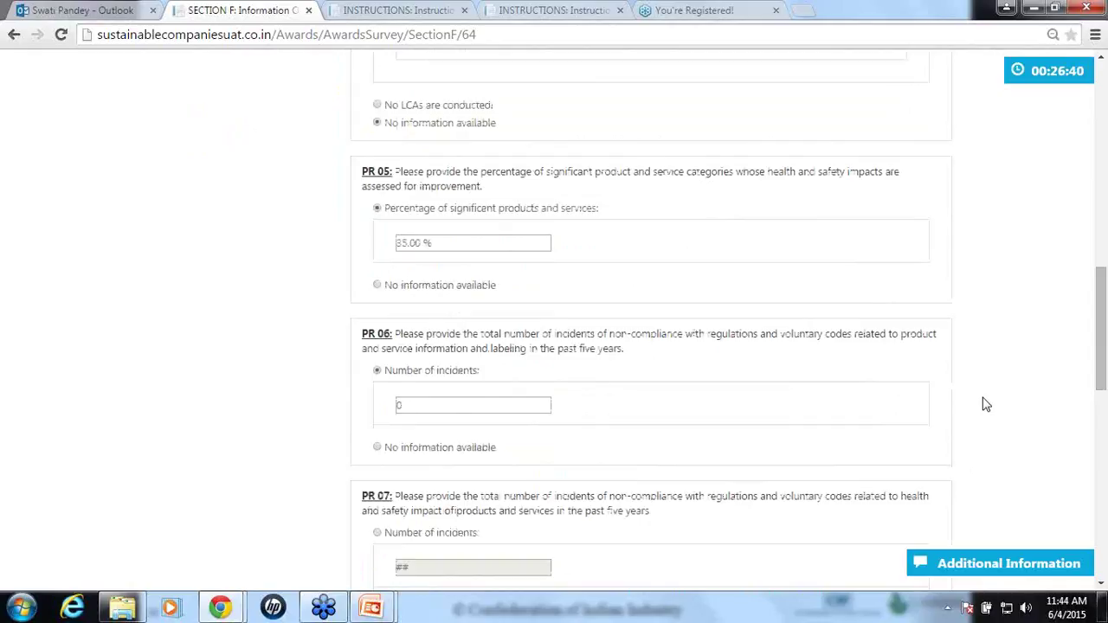
{"action": "scroll", "coordinate": [985, 404], "scroll_direction": "down", "scroll_amount": 2}
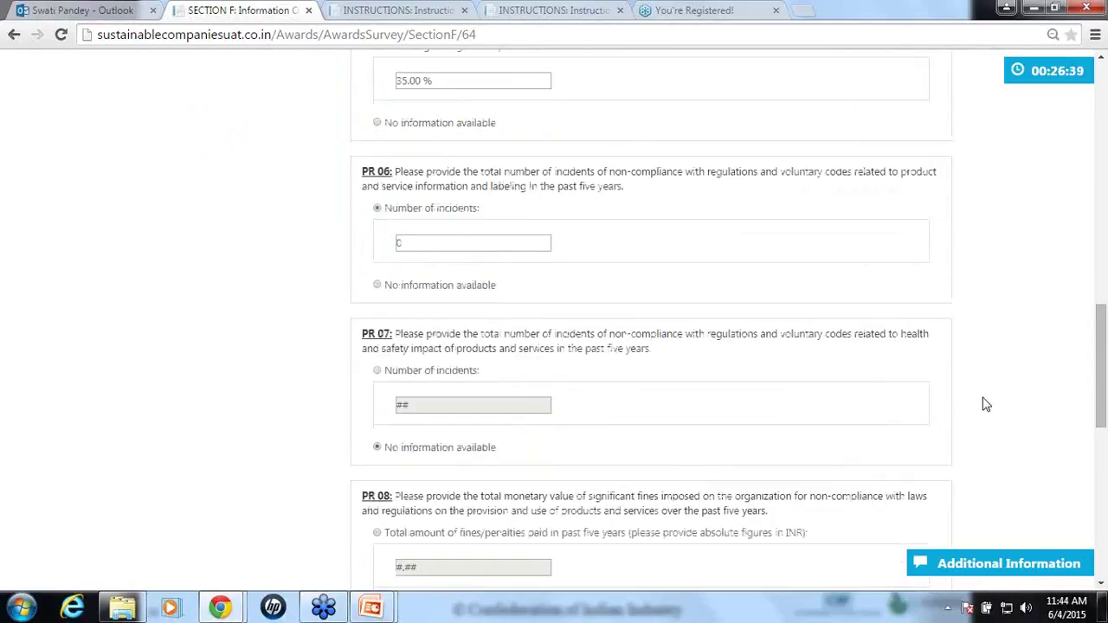
{"action": "scroll", "coordinate": [984, 404], "scroll_direction": "down", "scroll_amount": 3}
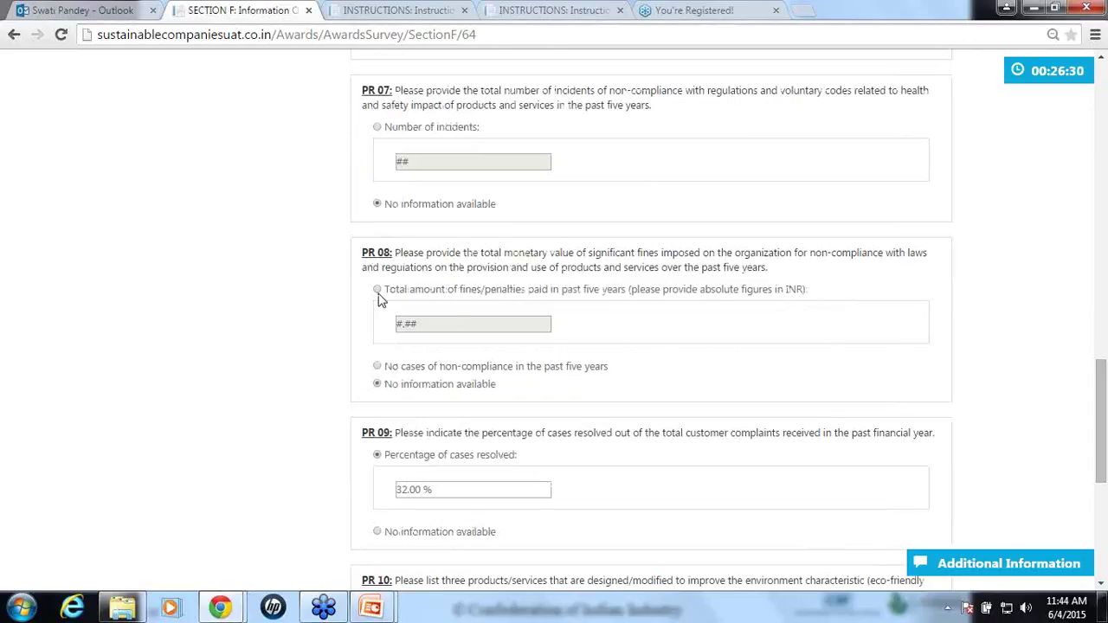
{"action": "left_click", "coordinate": [378, 290]}
{"action": "left_click", "coordinate": [434, 324]}
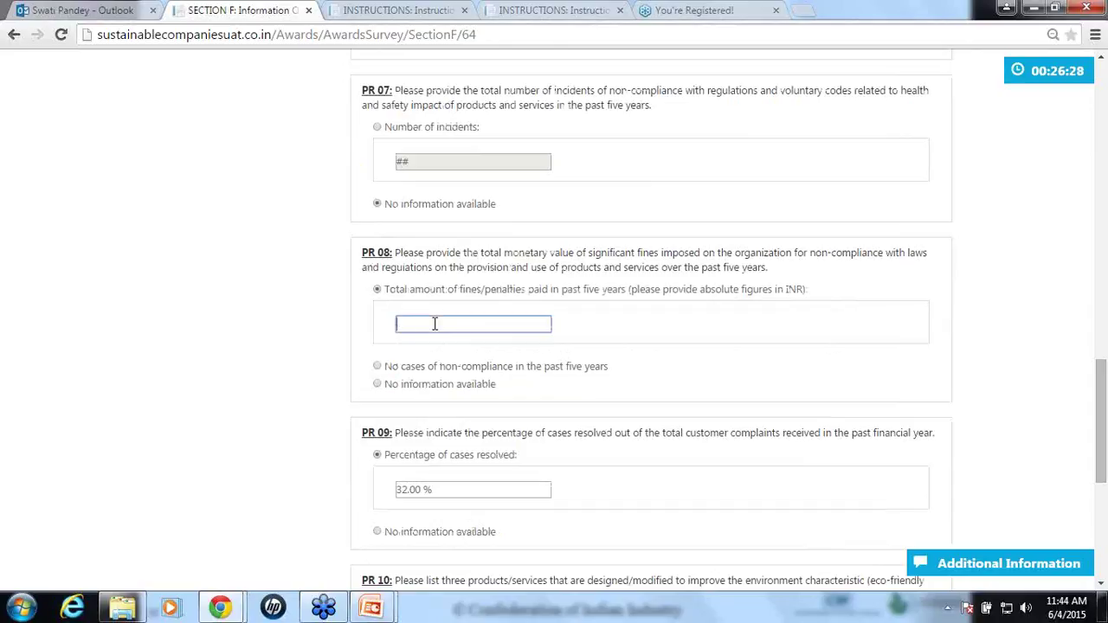
{"action": "type", "text": "456"}
{"action": "type", "text": "7"}
{"action": "key", "text": "BackSpace"}
{"action": "type", "text": ","}
{"action": "left_click", "coordinate": [1047, 321]}
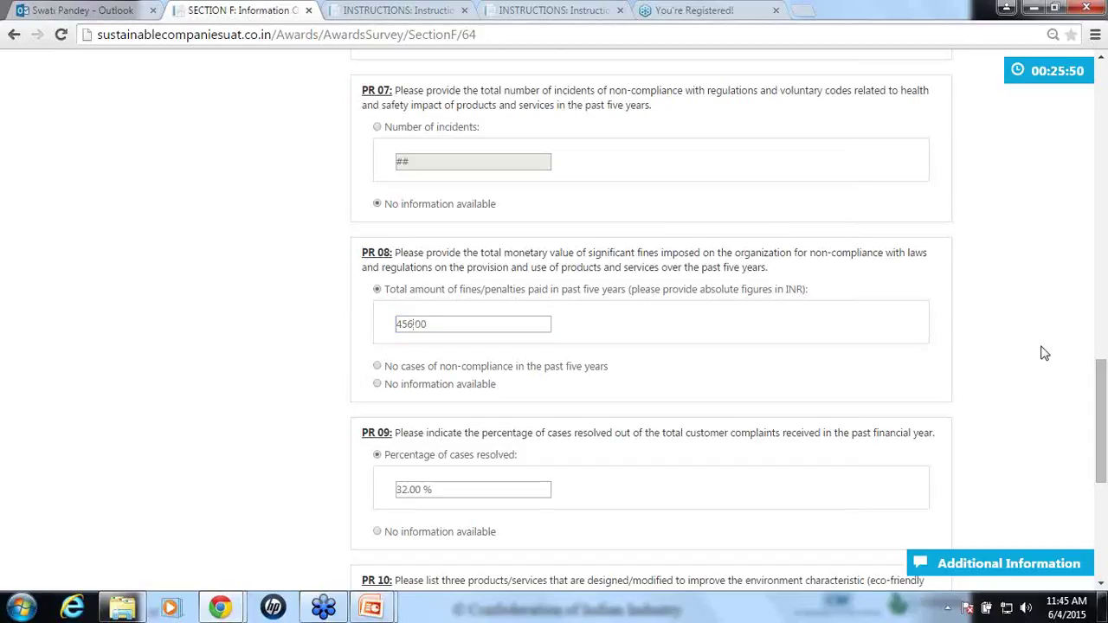
{"action": "scroll", "coordinate": [1045, 355], "scroll_direction": "down", "scroll_amount": 5}
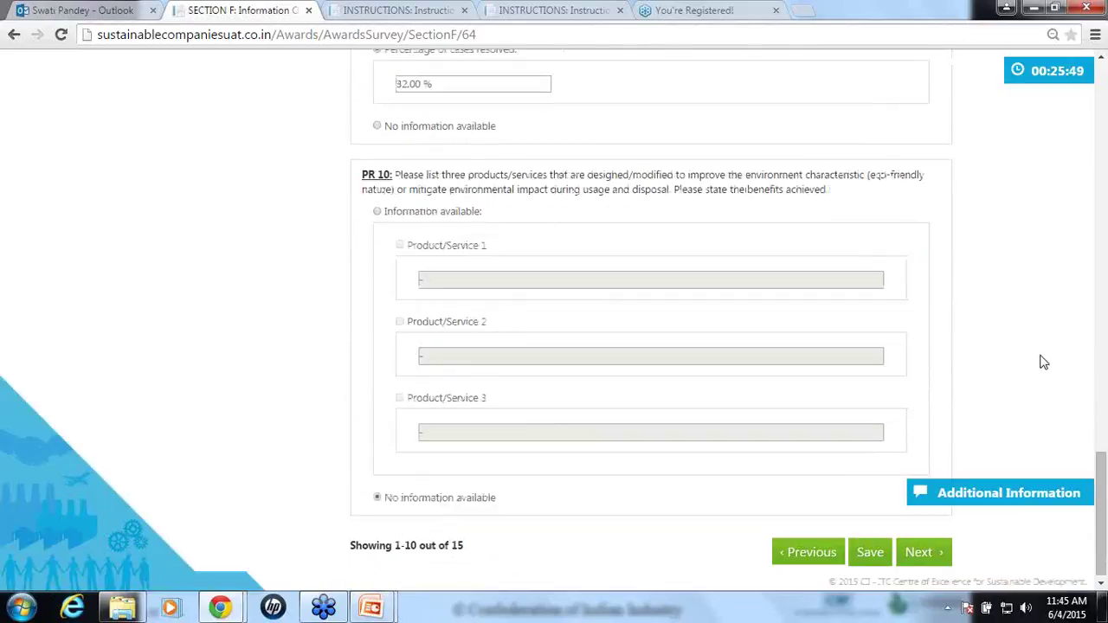
{"action": "left_click", "coordinate": [871, 549]}
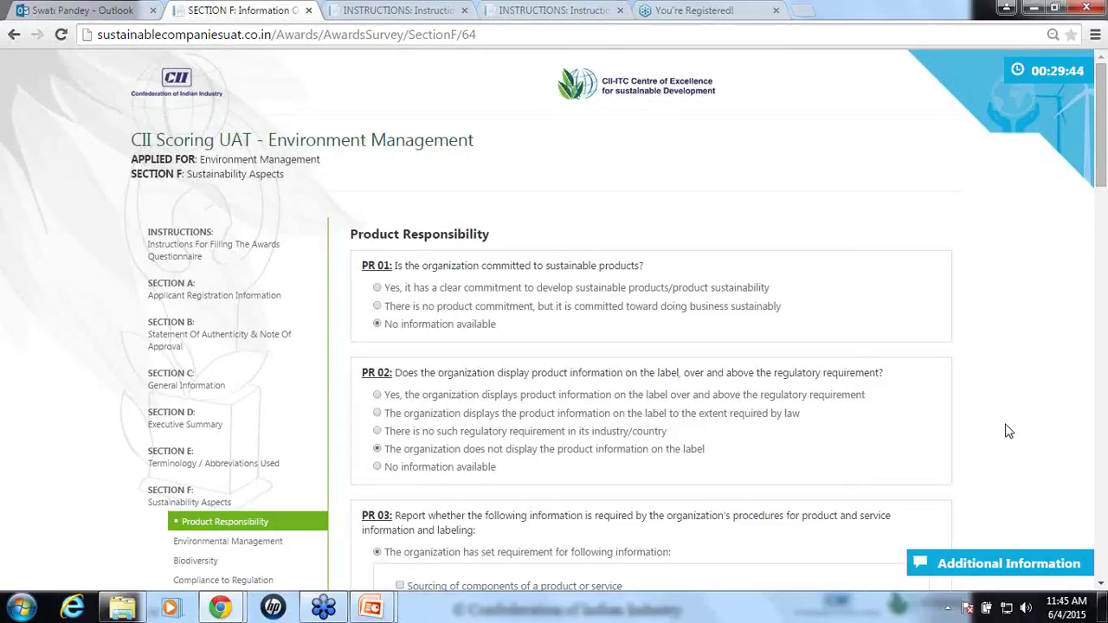
Review the Product Responsibility answers through PR 10 and save the page again.
{"action": "scroll", "coordinate": [1009, 431], "scroll_direction": "down", "scroll_amount": 6}
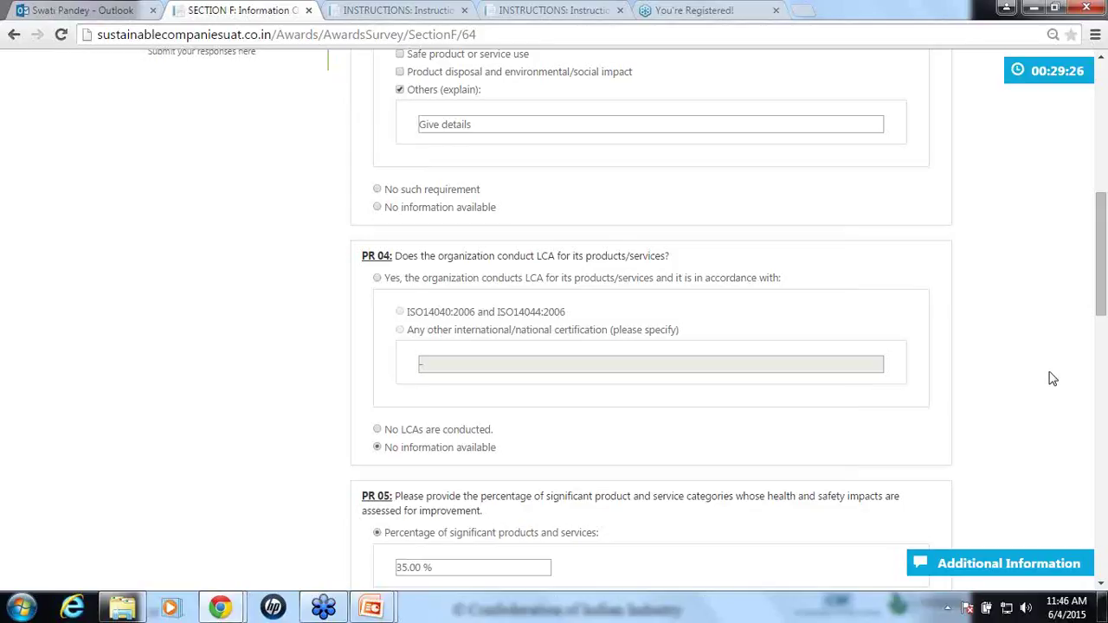
{"action": "scroll", "coordinate": [1050, 378], "scroll_direction": "down", "scroll_amount": 5}
{"action": "scroll", "coordinate": [1052, 380], "scroll_direction": "down", "scroll_amount": 2}
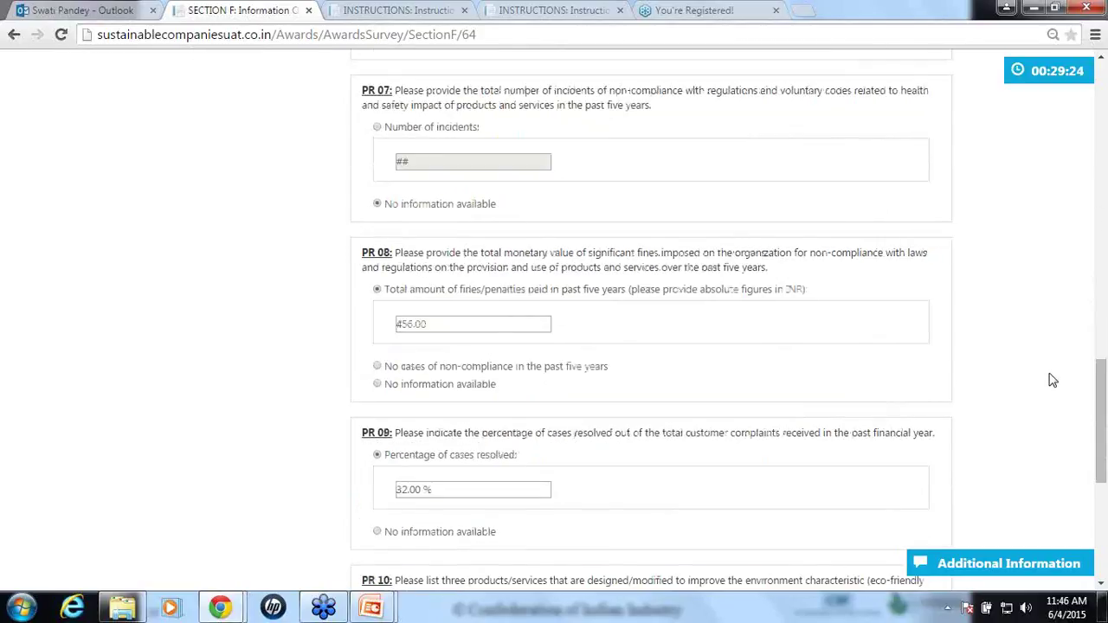
{"action": "scroll", "coordinate": [1050, 378], "scroll_direction": "down", "scroll_amount": 5}
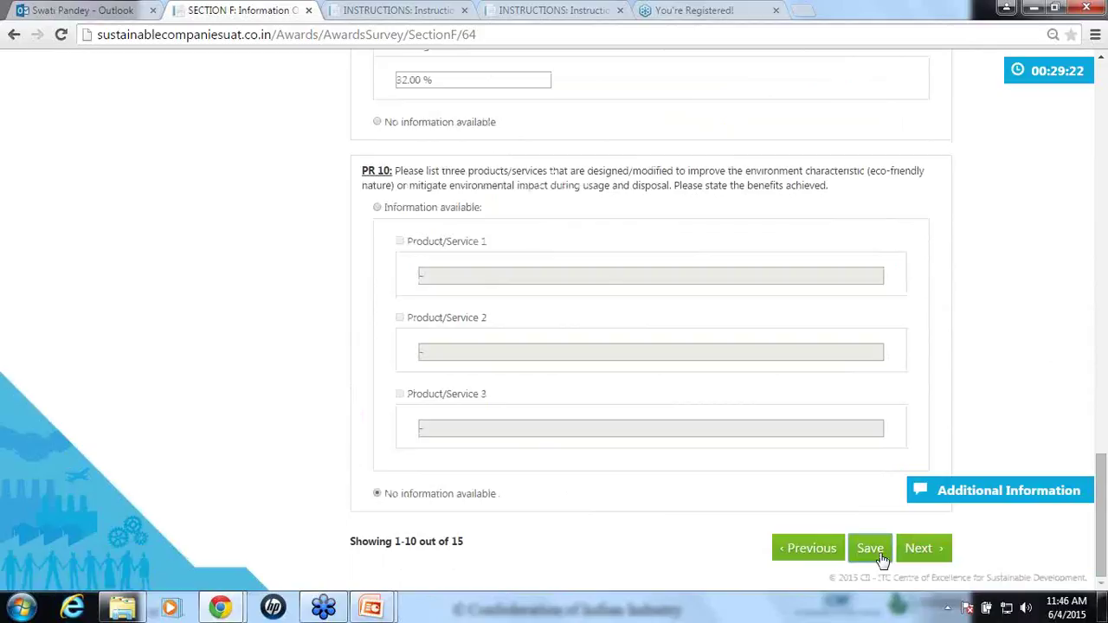
{"action": "left_click", "coordinate": [870, 549]}
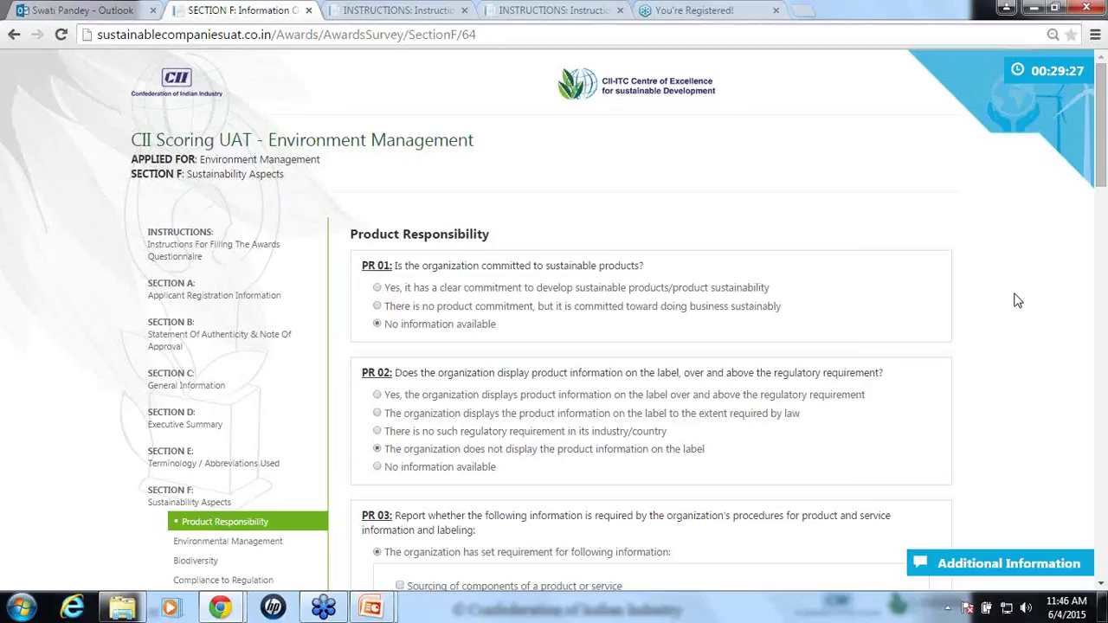
Look over the answers through PR 08, switch to the PowerPoint slide show, and advance to the Environment Management slide.
{"action": "scroll", "coordinate": [1018, 300], "scroll_direction": "down", "scroll_amount": 1}
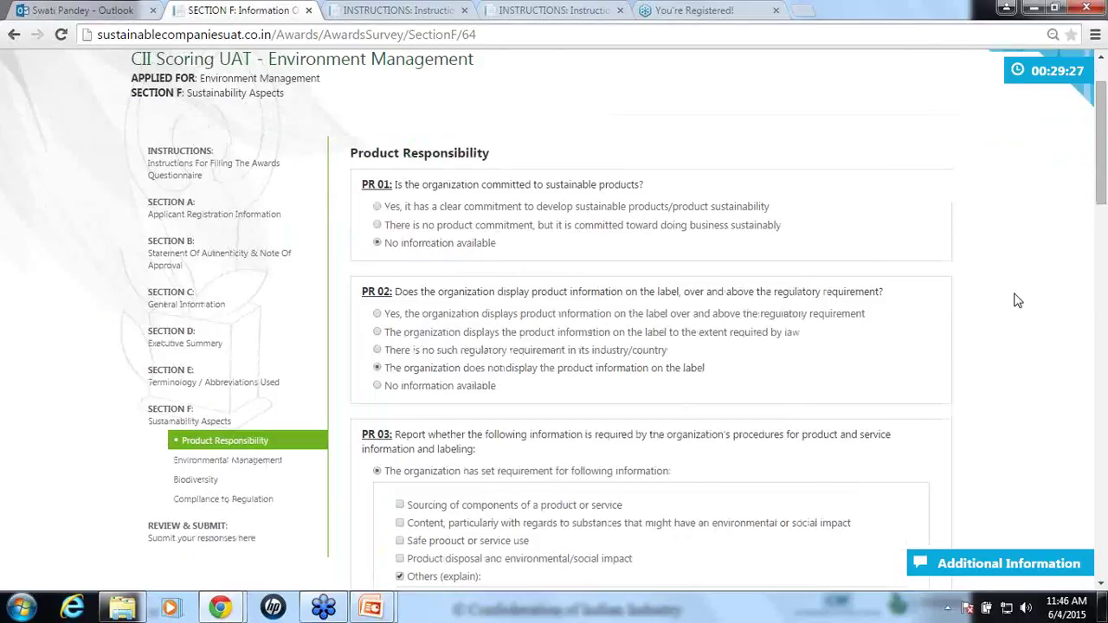
{"action": "scroll", "coordinate": [1018, 300], "scroll_direction": "down", "scroll_amount": 1}
{"action": "scroll", "coordinate": [1018, 300], "scroll_direction": "down", "scroll_amount": 2}
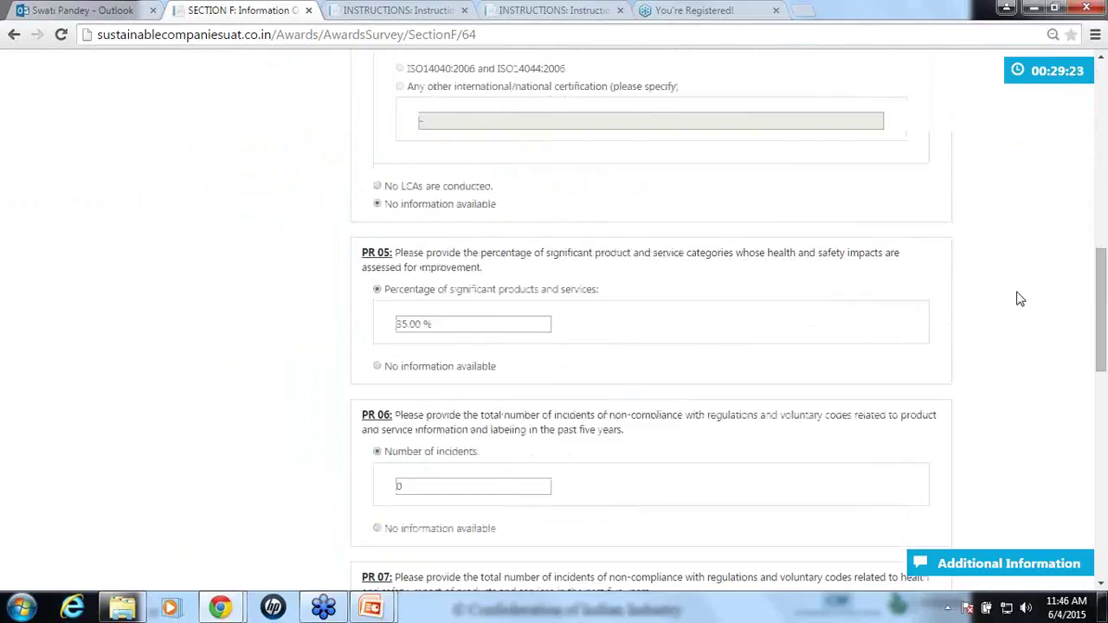
{"action": "scroll", "coordinate": [1019, 300], "scroll_direction": "down", "scroll_amount": 4}
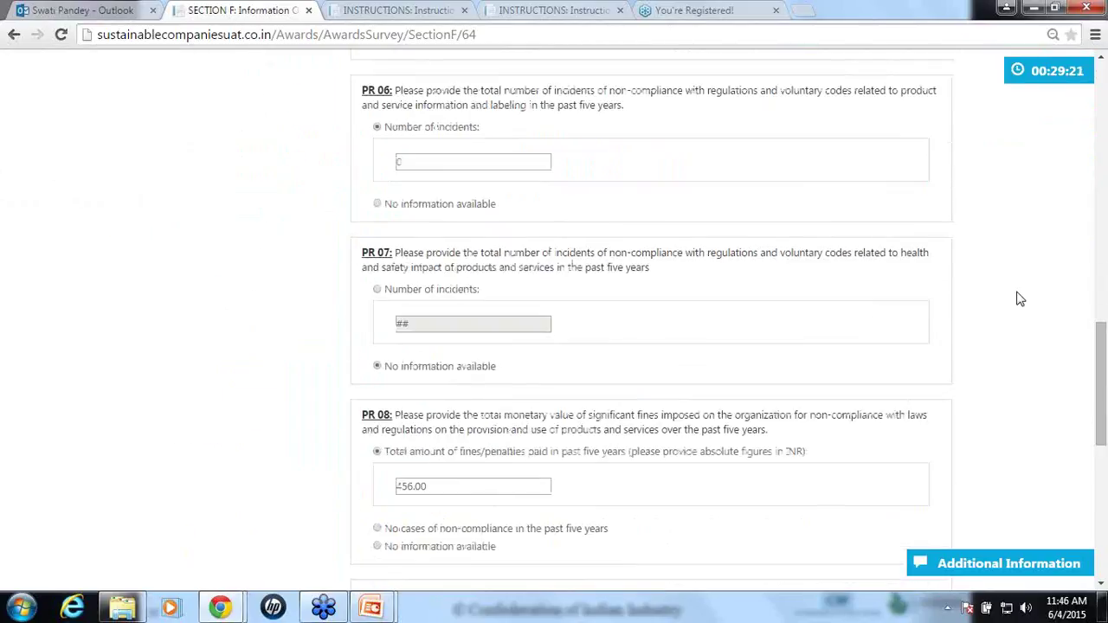
{"action": "key", "text": "alt+Tab"}
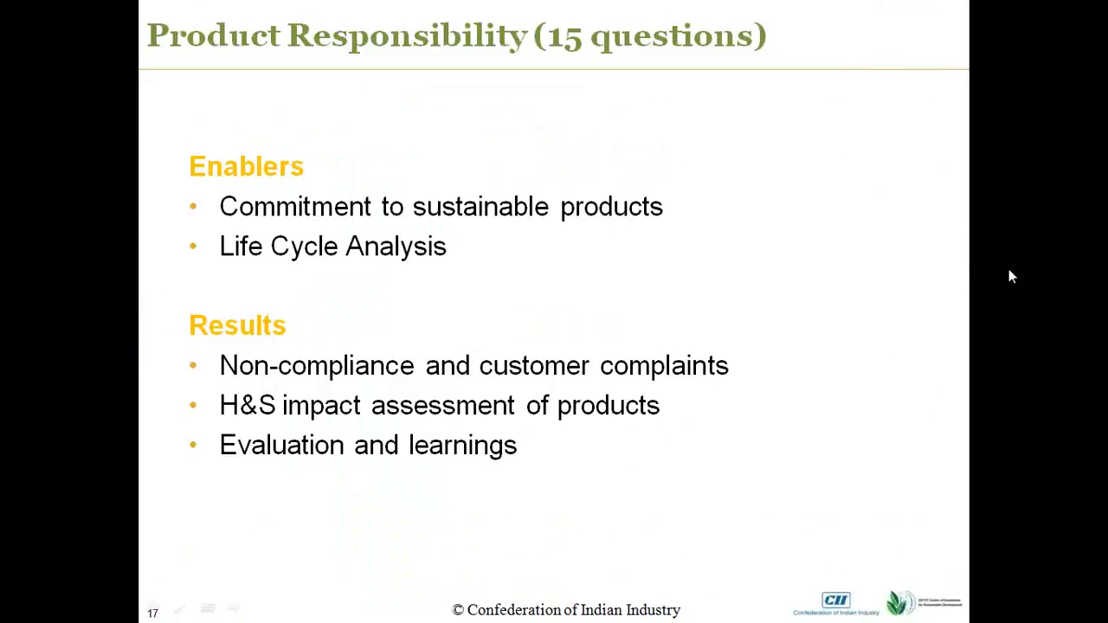
{"action": "left_click", "coordinate": [1010, 276]}
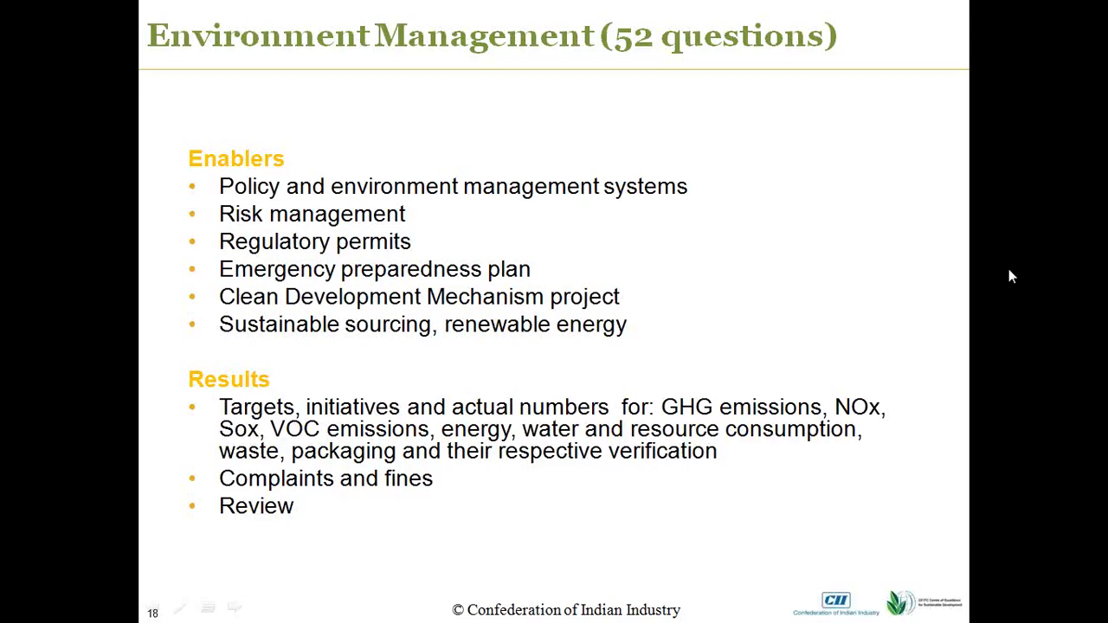
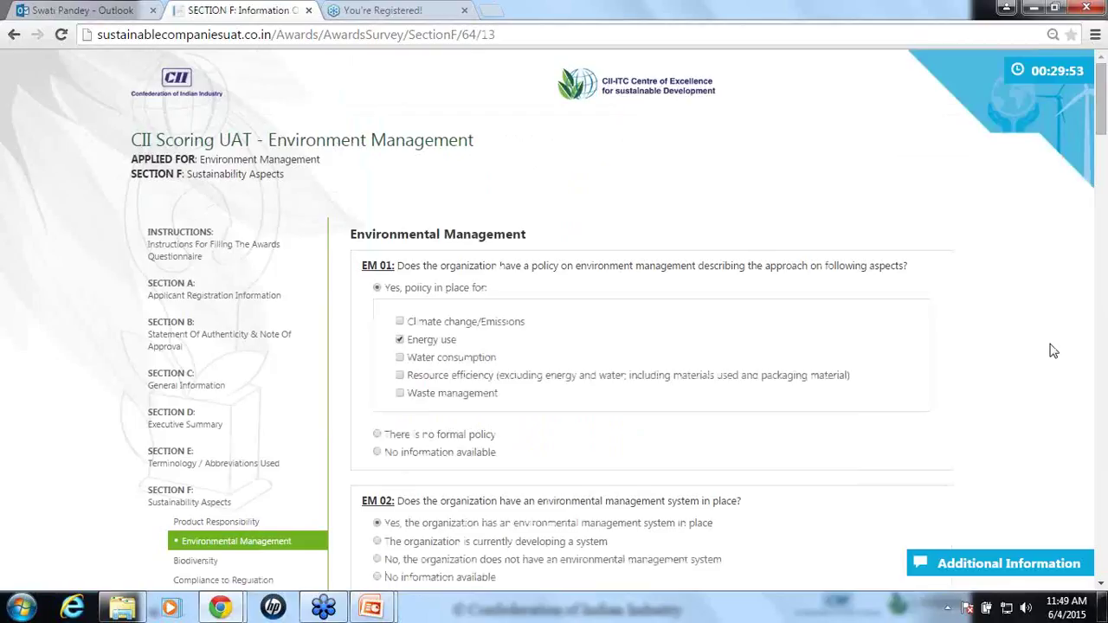
Reset EM 01 to "Yes, policy in place for:" with no aspects selected, and try to save the Environmental Management answers.
{"action": "scroll", "coordinate": [1054, 350], "scroll_direction": "down", "scroll_amount": 2}
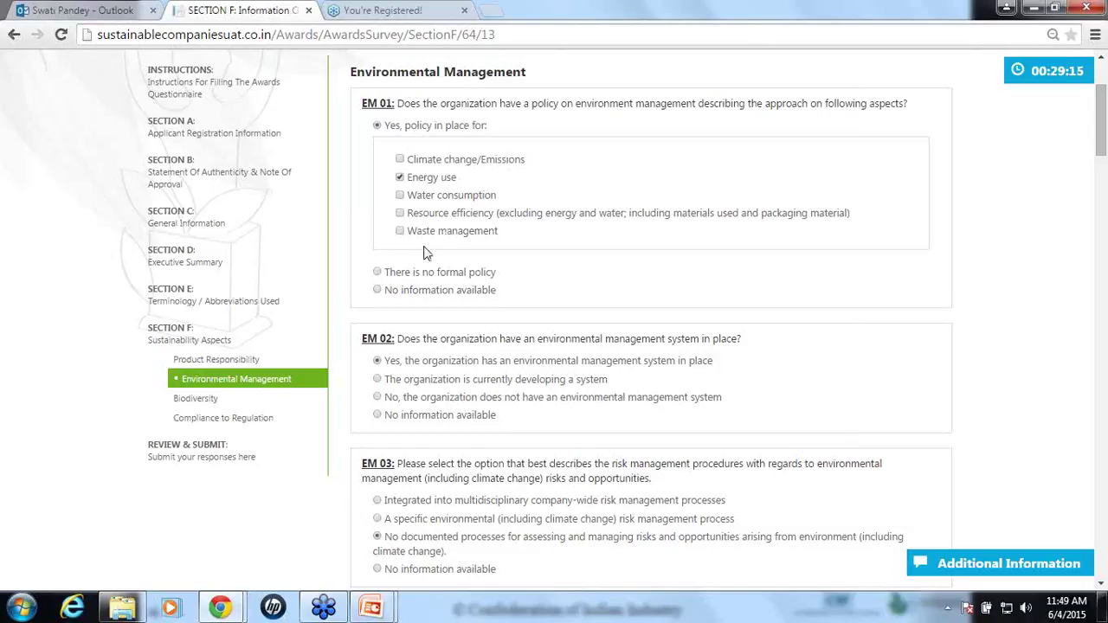
{"action": "left_click", "coordinate": [378, 273]}
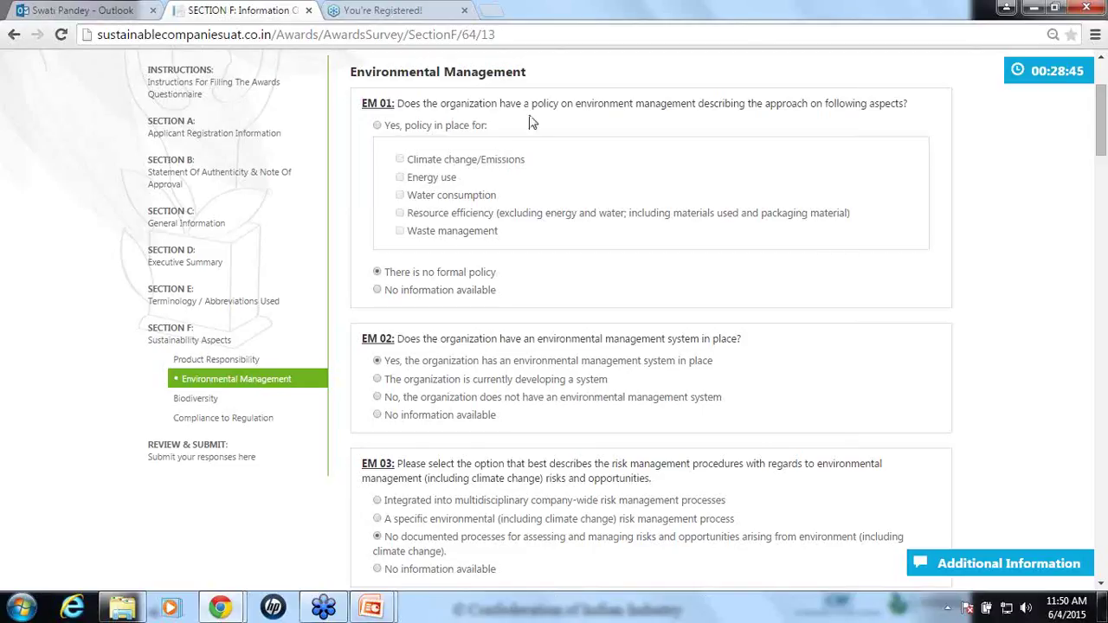
{"action": "left_click", "coordinate": [377, 126]}
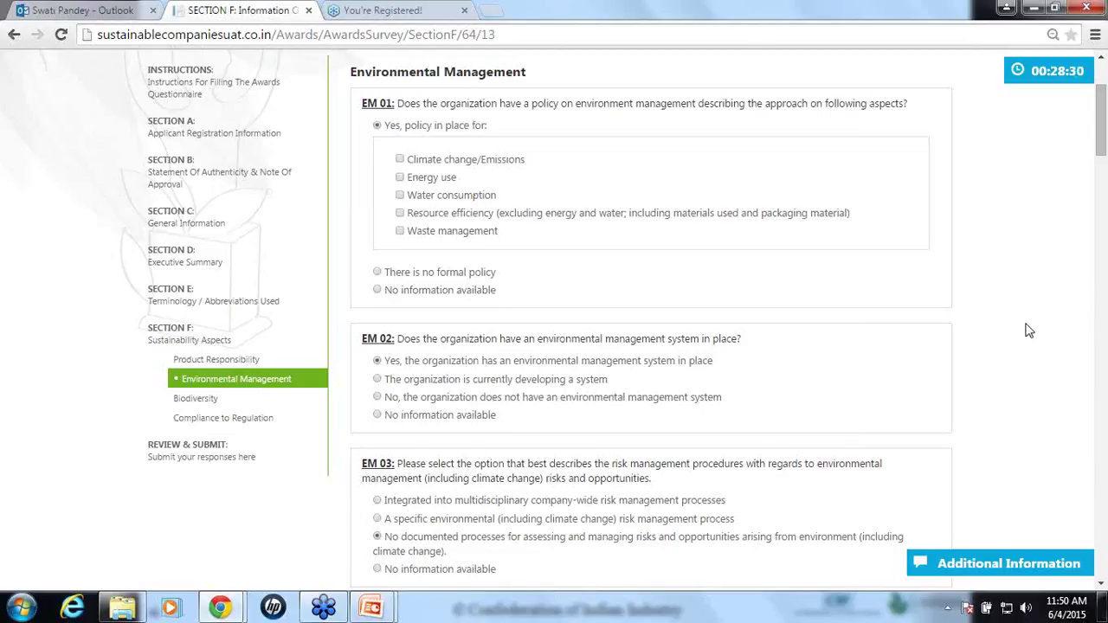
{"action": "scroll", "coordinate": [1028, 331], "scroll_direction": "down", "scroll_amount": 20}
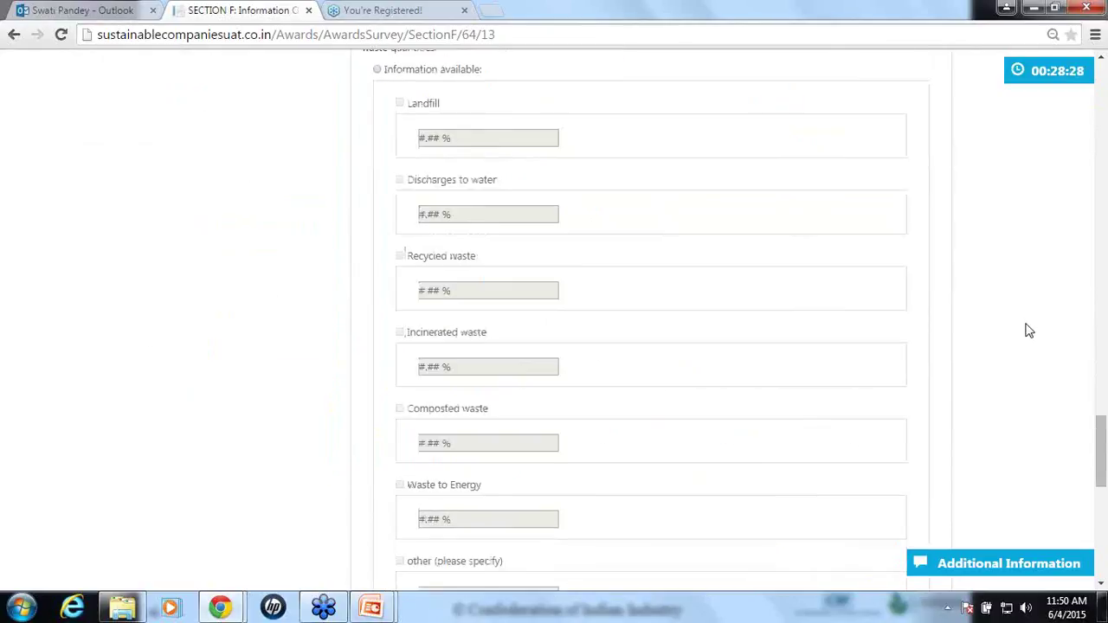
{"action": "left_click", "coordinate": [870, 548]}
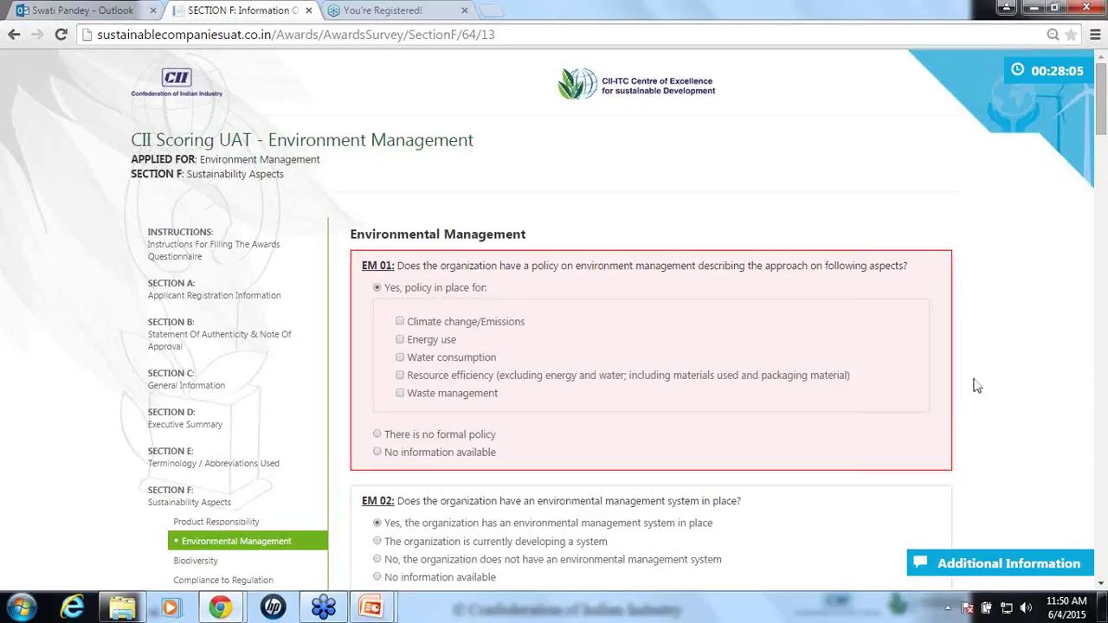
Mark the EM 01 environment policy as in place for Climate change/Emissions and save the Environmental Management answers.
{"action": "left_click", "coordinate": [400, 323]}
{"action": "left_click", "coordinate": [377, 435]}
{"action": "left_click", "coordinate": [380, 288]}
{"action": "left_click", "coordinate": [399, 321]}
{"action": "scroll", "coordinate": [1022, 336], "scroll_direction": "down", "scroll_amount": 20}
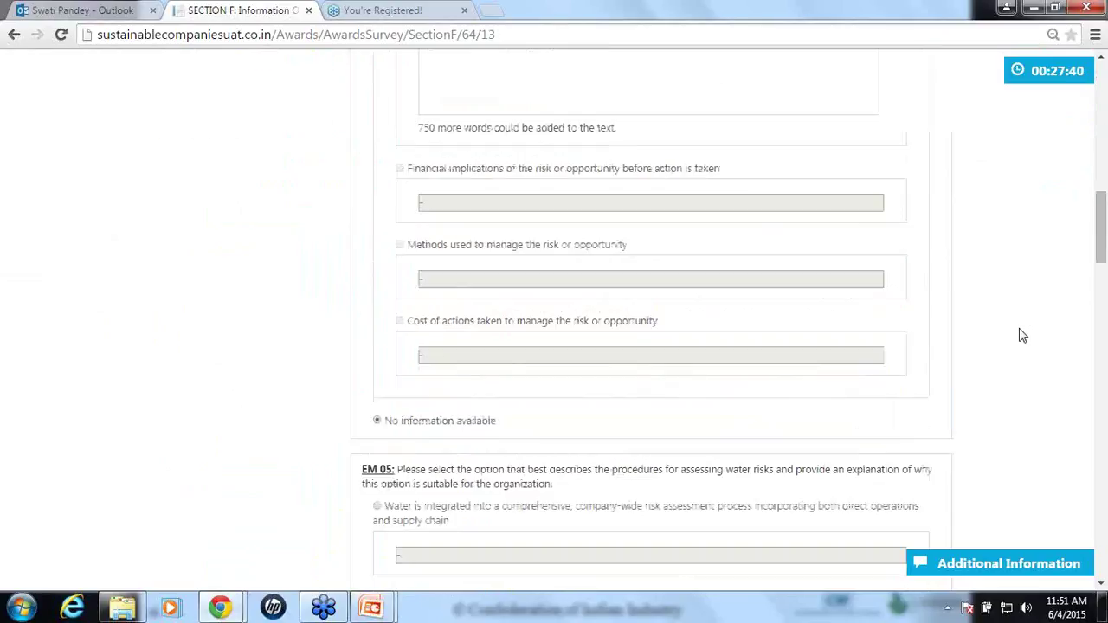
{"action": "scroll", "coordinate": [1021, 335], "scroll_direction": "down", "scroll_amount": 15}
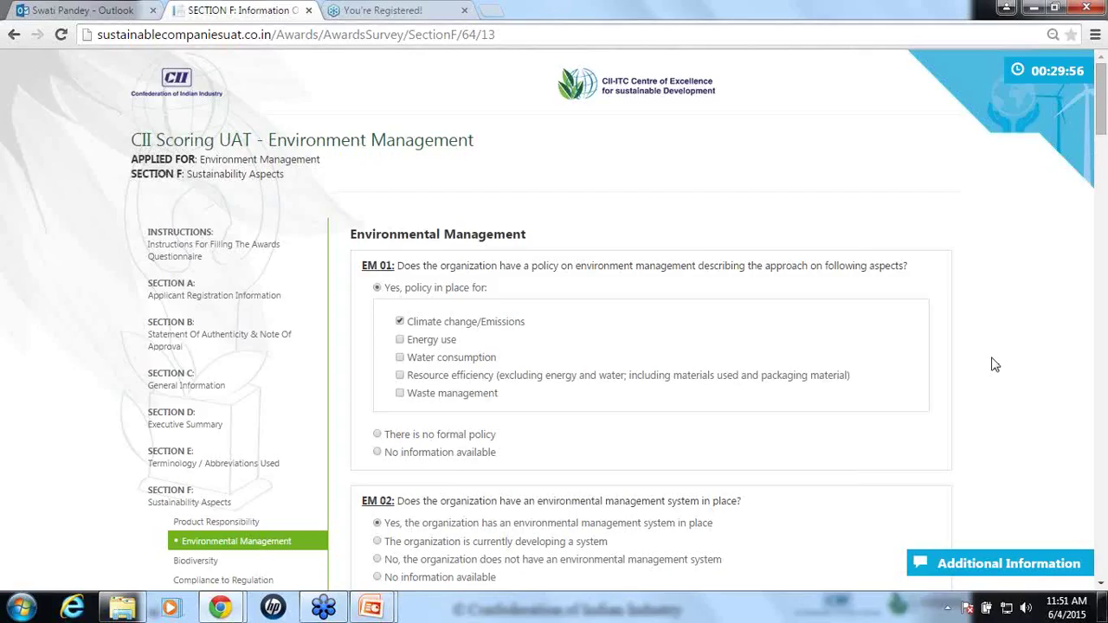
Set EM 04 on environmental risks and opportunities to "Information available".
{"action": "scroll", "coordinate": [994, 364], "scroll_direction": "down", "scroll_amount": 1}
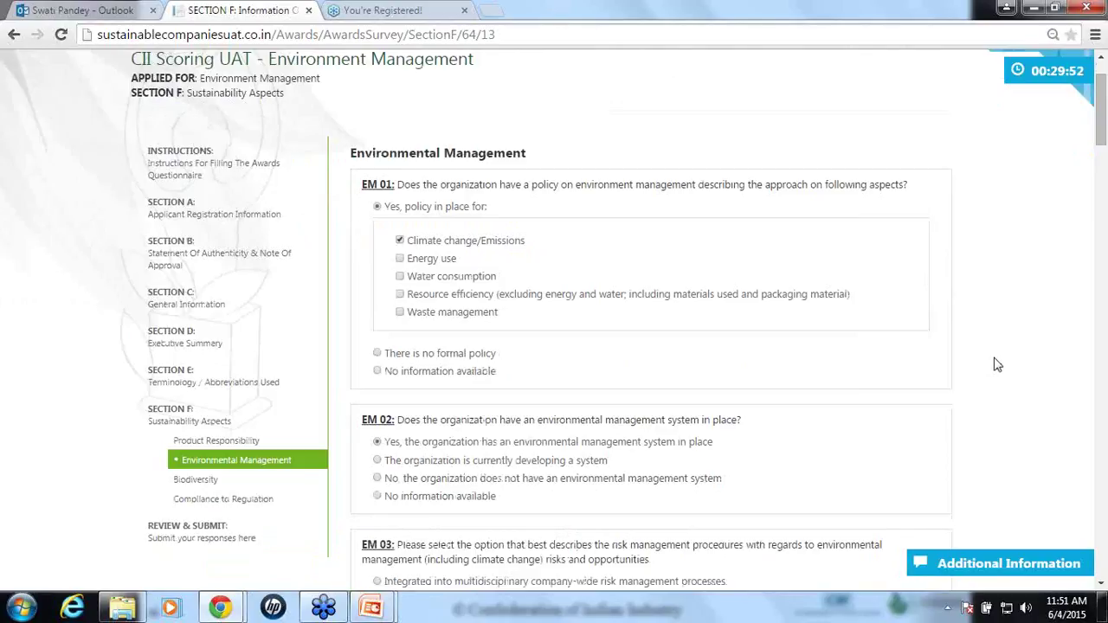
{"action": "scroll", "coordinate": [994, 364], "scroll_direction": "down", "scroll_amount": 1}
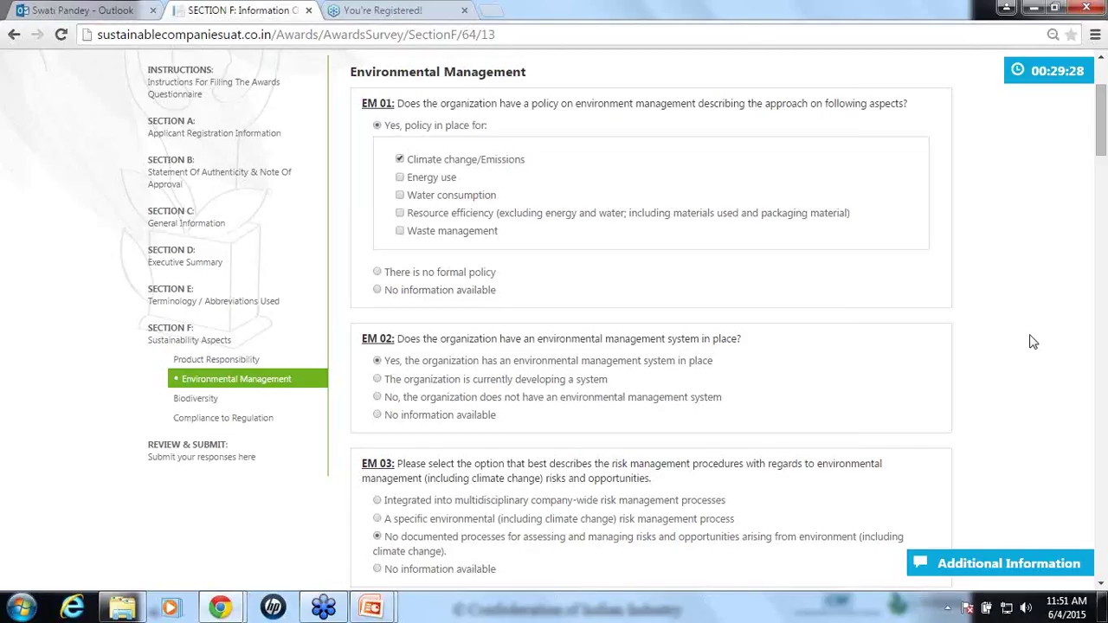
{"action": "scroll", "coordinate": [1032, 342], "scroll_direction": "down", "scroll_amount": 6}
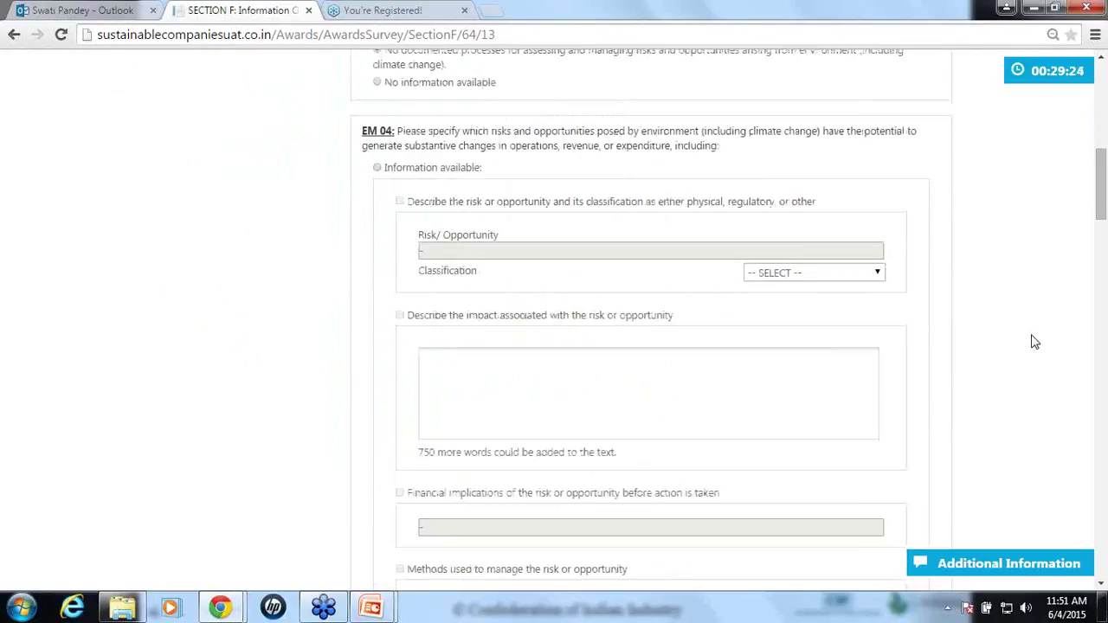
{"action": "scroll", "coordinate": [1032, 342], "scroll_direction": "down", "scroll_amount": 1}
{"action": "scroll", "coordinate": [1061, 321], "scroll_direction": "up", "scroll_amount": 1}
{"action": "left_click", "coordinate": [377, 167]}
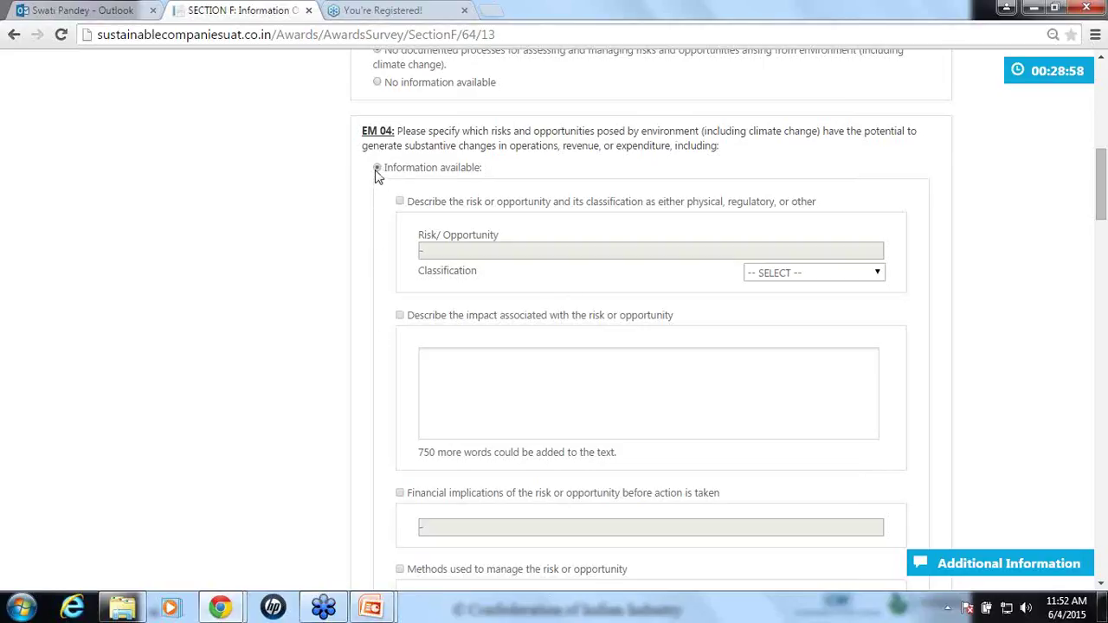
Enter "details." as the EM 04 impact description and clear it again by deselecting that item.
{"action": "left_click", "coordinate": [400, 317]}
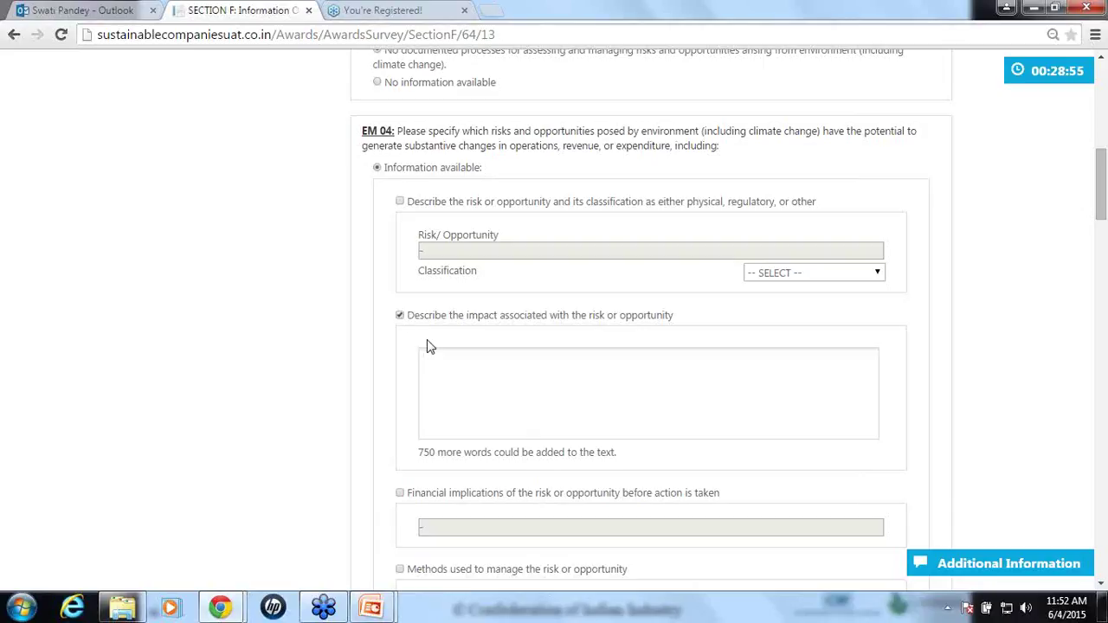
{"action": "left_click", "coordinate": [488, 381]}
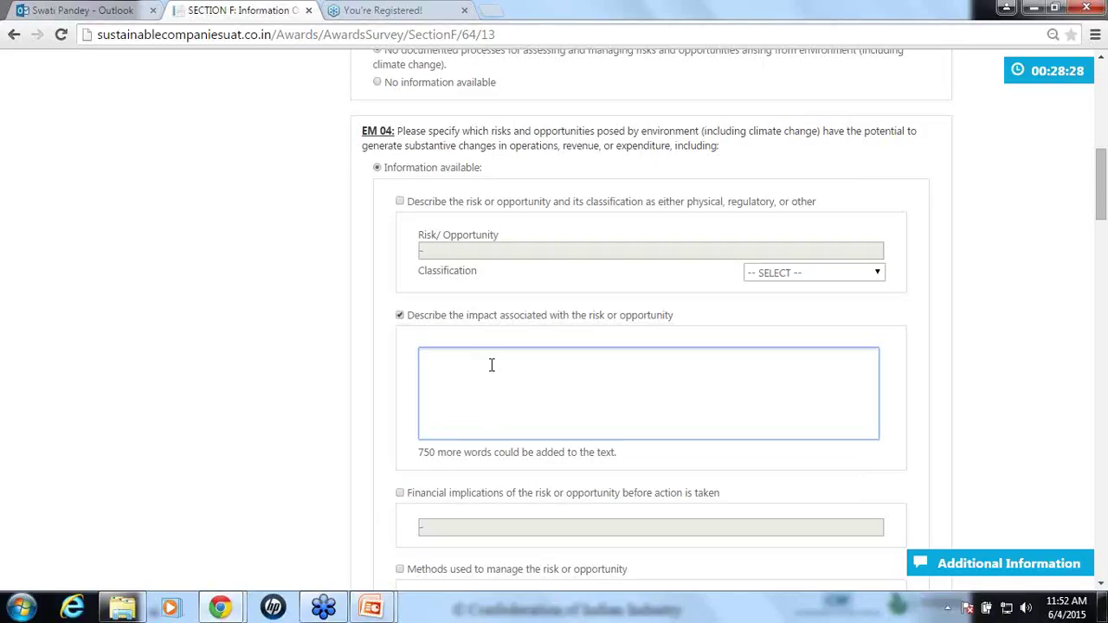
{"action": "type", "text": "details."}
{"action": "left_click", "coordinate": [1037, 348]}
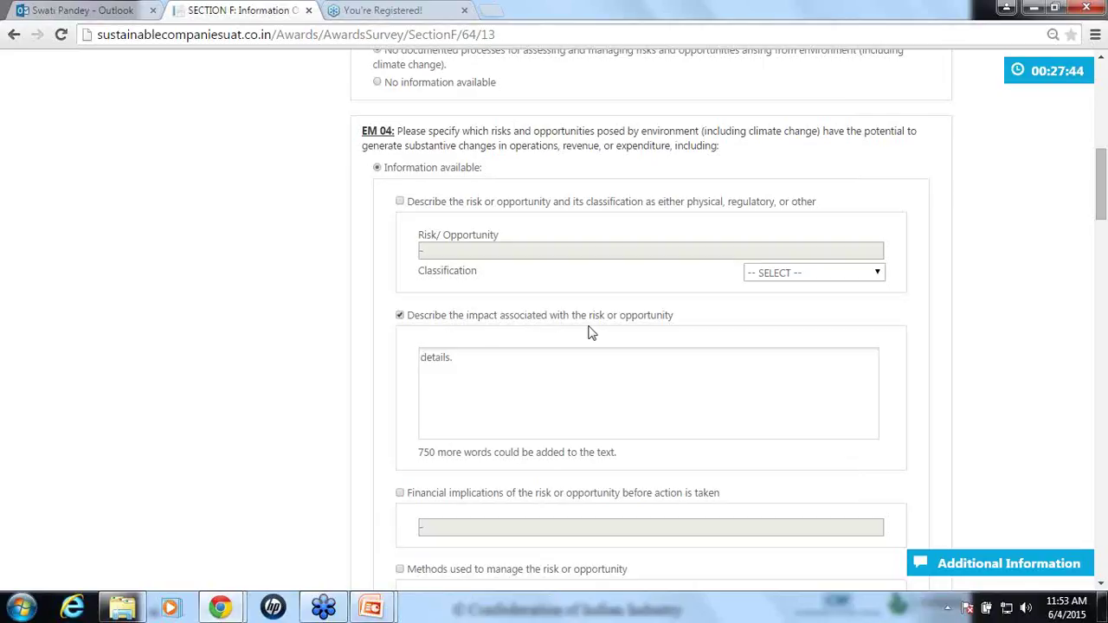
{"action": "left_click", "coordinate": [399, 316]}
{"action": "scroll", "coordinate": [1009, 285], "scroll_direction": "down", "scroll_amount": 2}
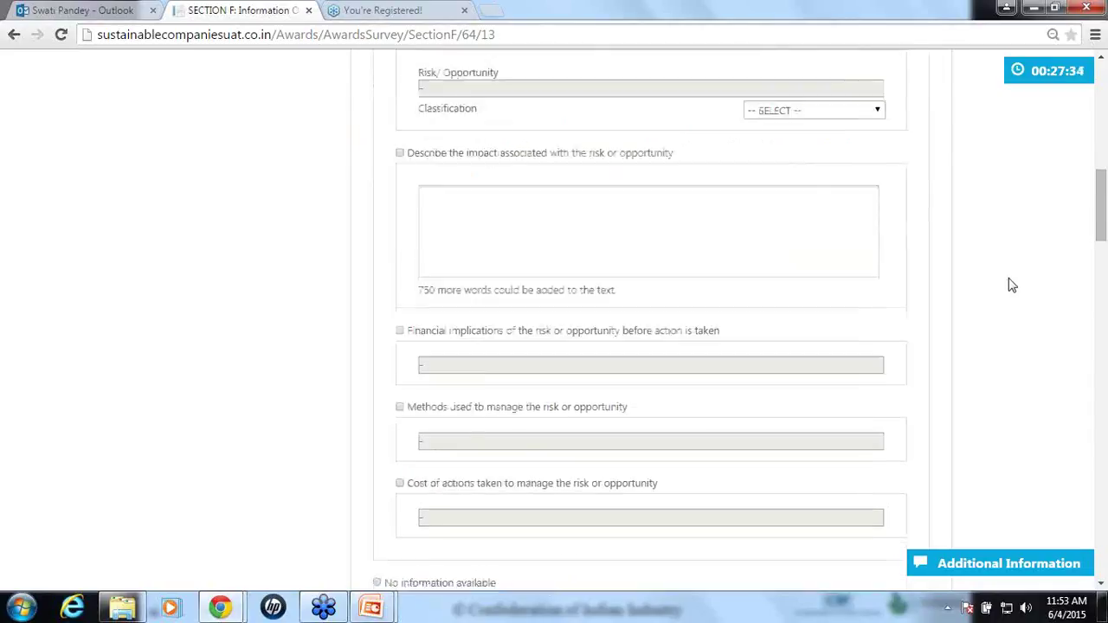
{"action": "scroll", "coordinate": [1009, 286], "scroll_direction": "up", "scroll_amount": 2}
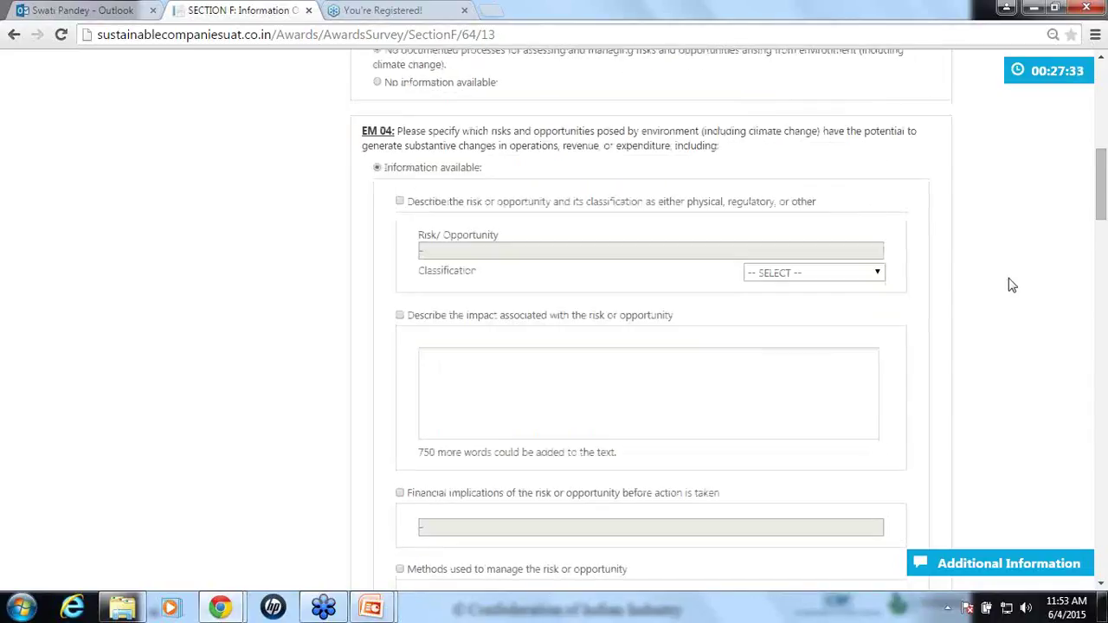
Select the impact description item in EM 04 and enter "Details awaited from other departments.".
{"action": "left_click", "coordinate": [401, 318]}
{"action": "left_click", "coordinate": [470, 382]}
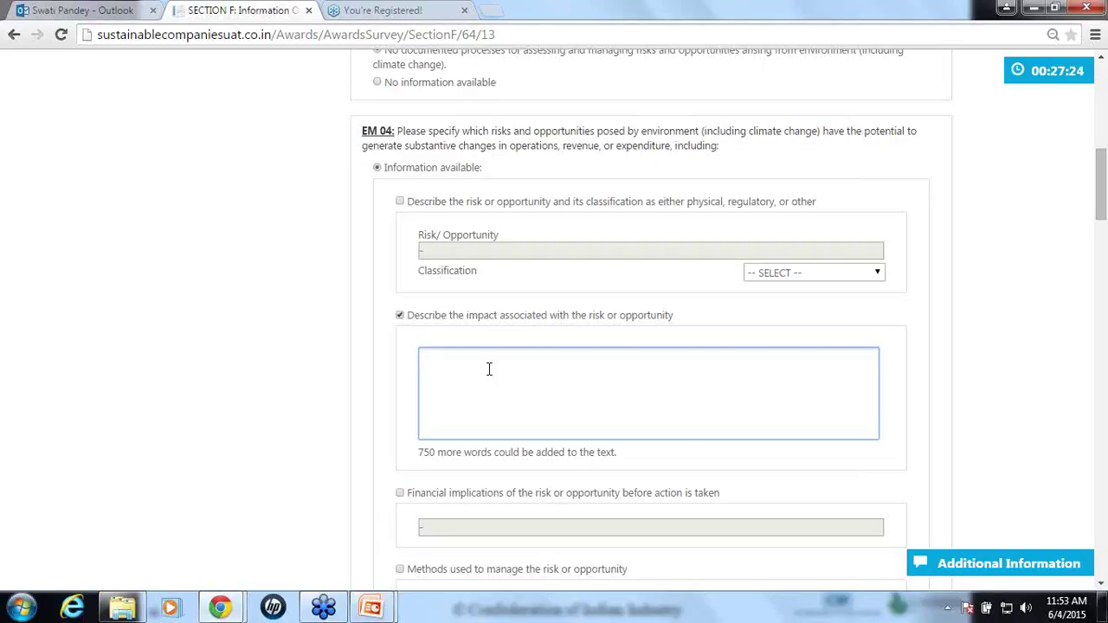
{"action": "type", "text": "Details awaited"}
{"action": "key", "text": "BackSpace"}
{"action": "key", "text": "BackSpace"}
{"action": "key", "text": "BackSpace"}
{"action": "key", "text": "BackSpace"}
{"action": "type", "text": "ited from other"}
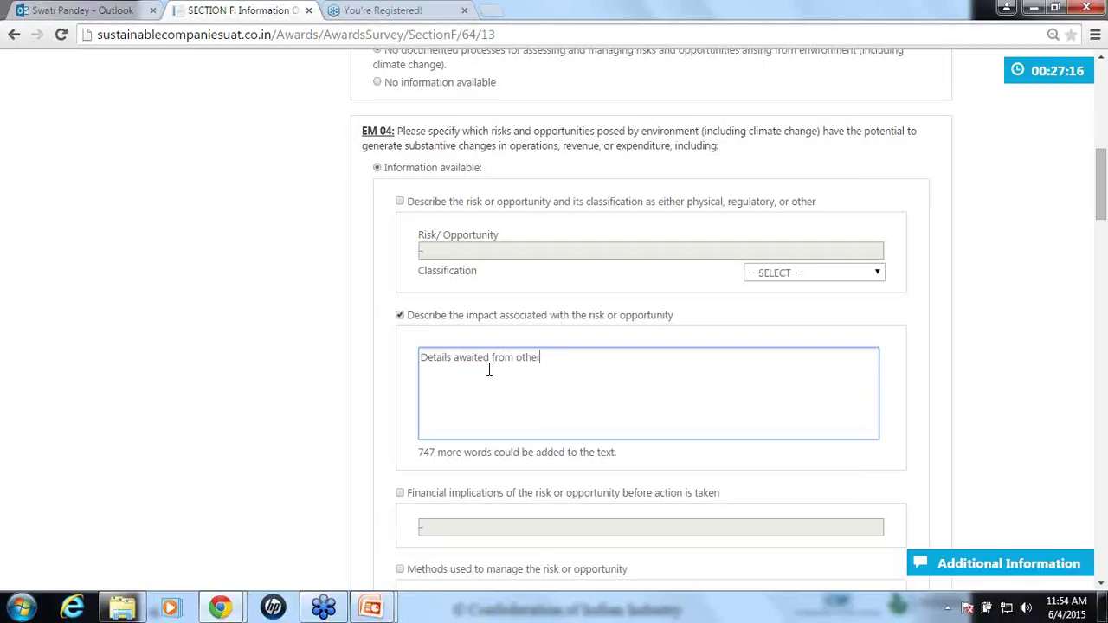
{"action": "type", "text": " departments."}
{"action": "left_click", "coordinate": [1043, 396]}
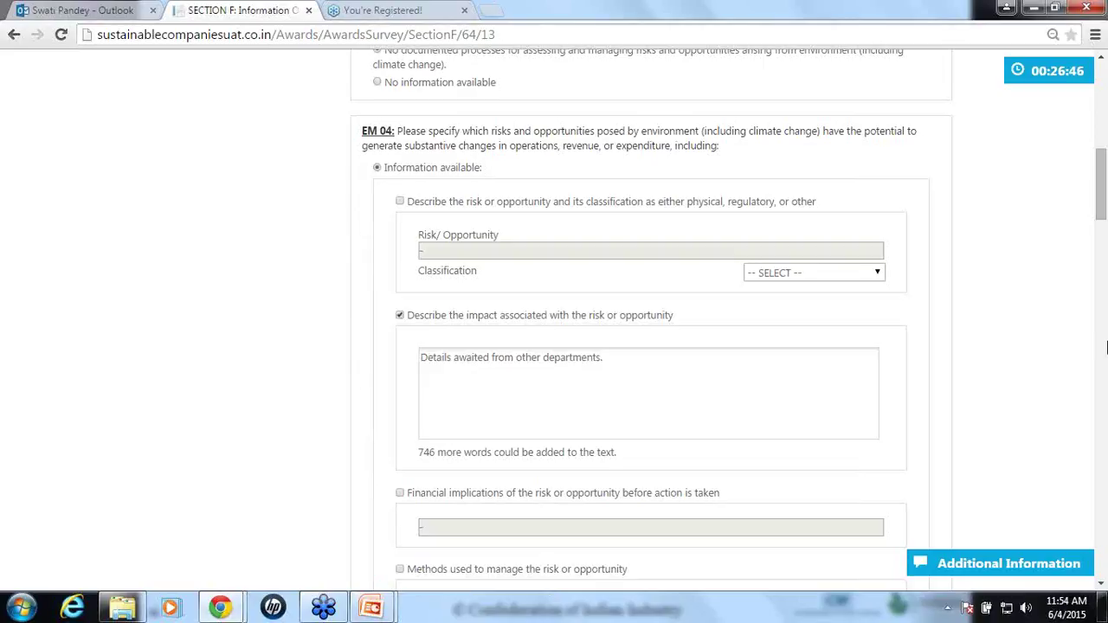
In EM 07, report an operational GHG emissions reduction target of 3% with target year 2018 and base year 2012, and save the answers.
{"action": "scroll", "coordinate": [1063, 339], "scroll_direction": "down", "scroll_amount": 1}
{"action": "scroll", "coordinate": [1063, 339], "scroll_direction": "down", "scroll_amount": 4}
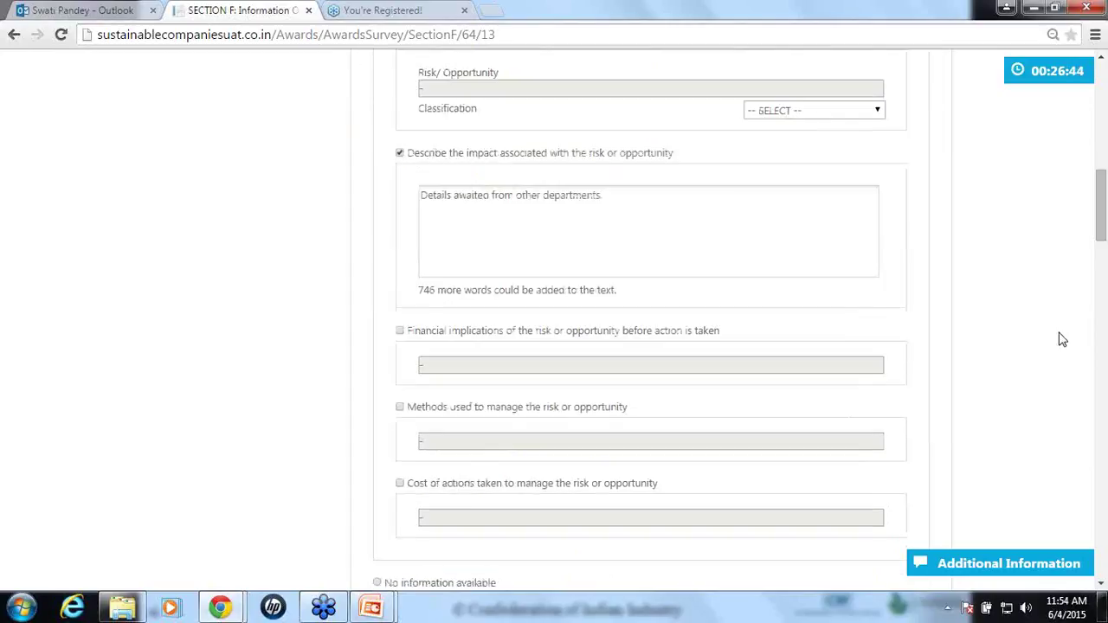
{"action": "scroll", "coordinate": [1063, 339], "scroll_direction": "down", "scroll_amount": 4}
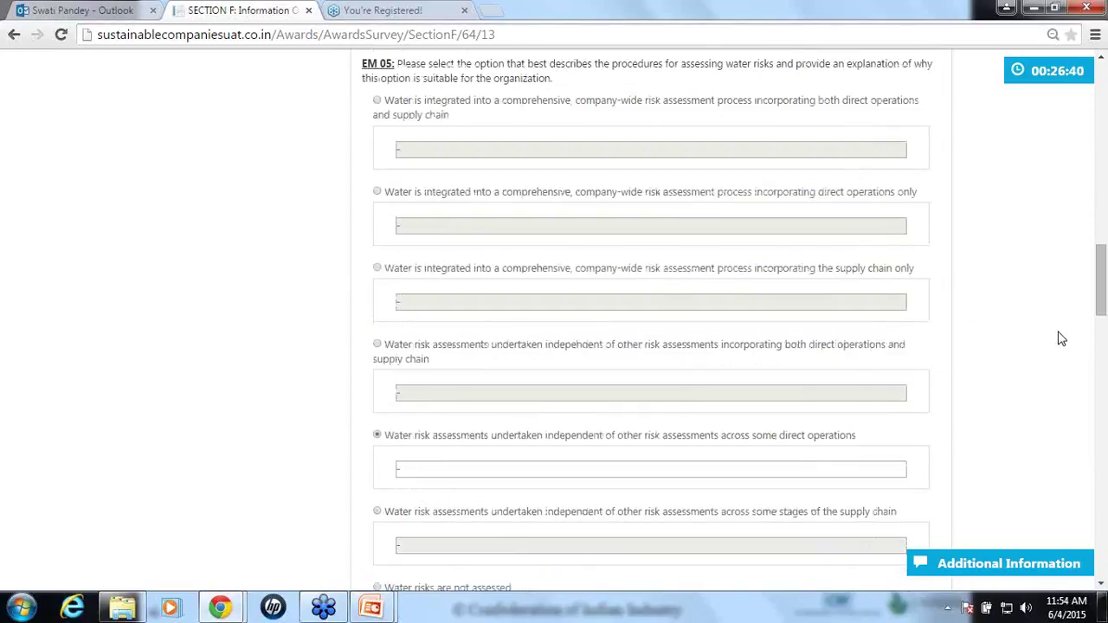
{"action": "scroll", "coordinate": [1061, 339], "scroll_direction": "down", "scroll_amount": 7}
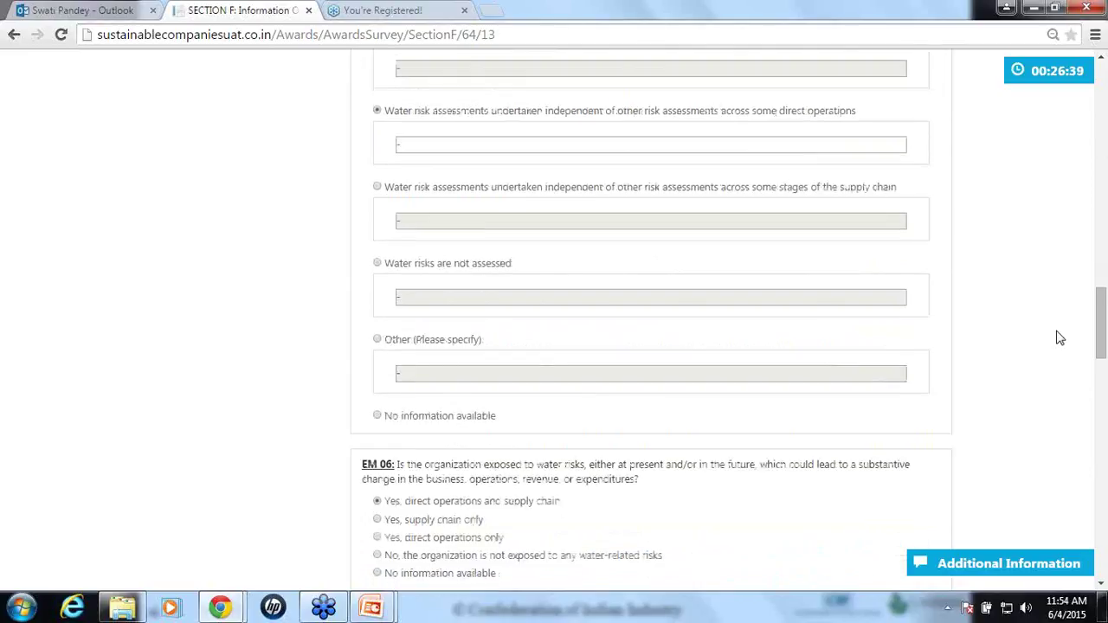
{"action": "scroll", "coordinate": [1055, 339], "scroll_direction": "down", "scroll_amount": 3}
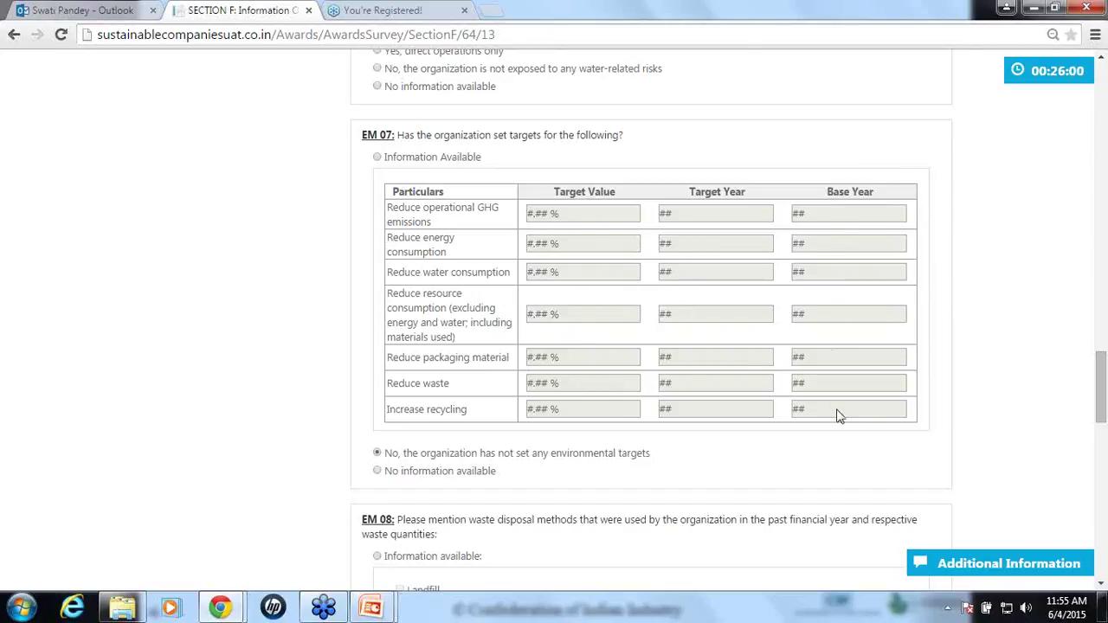
{"action": "left_click", "coordinate": [378, 158]}
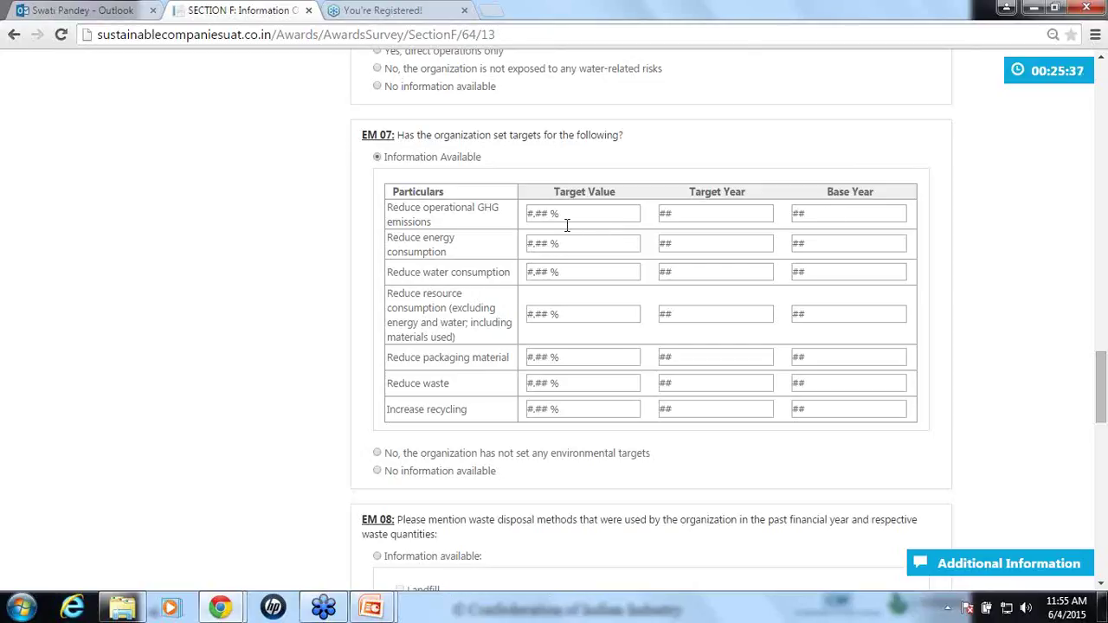
{"action": "left_click", "coordinate": [606, 216]}
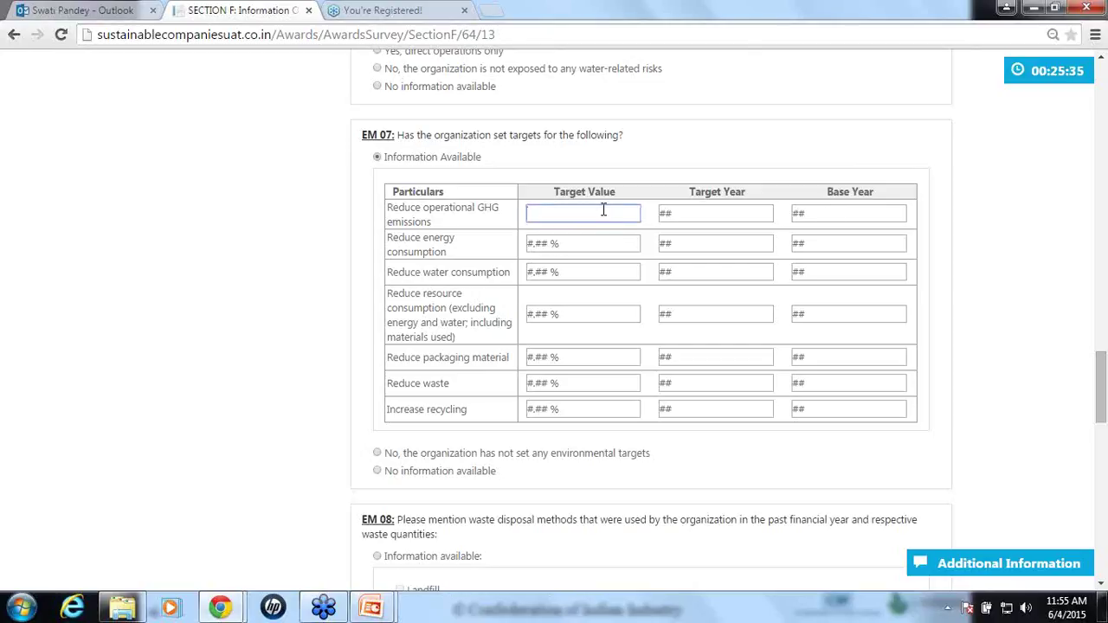
{"action": "type", "text": "3"}
{"action": "key", "text": "Tab"}
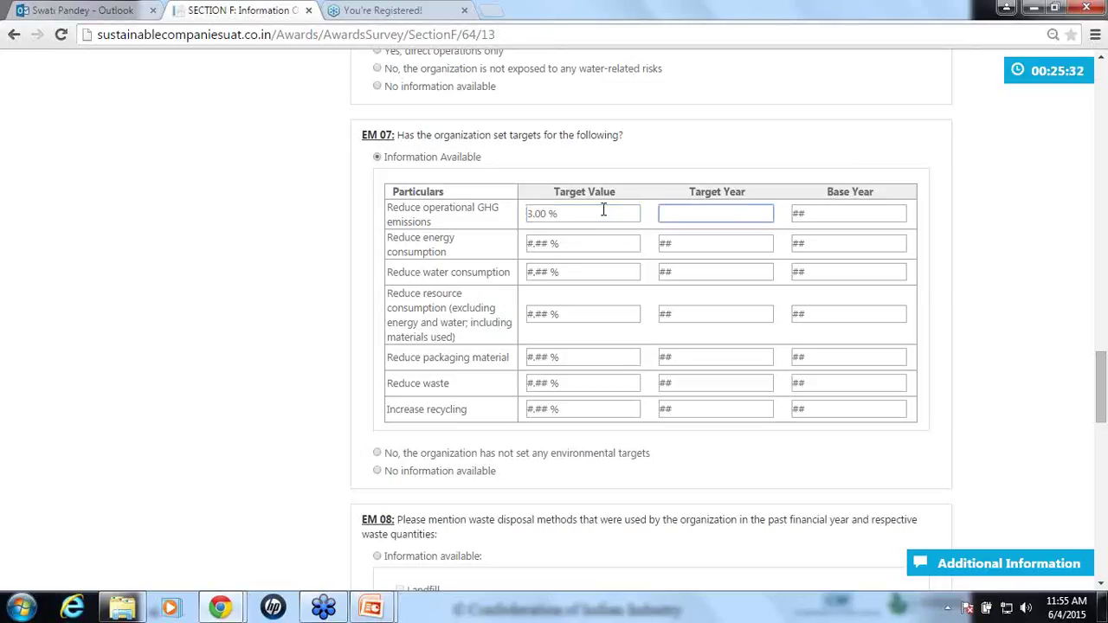
{"action": "type", "text": "2018"}
{"action": "key", "text": "Tab"}
{"action": "type", "text": "2012"}
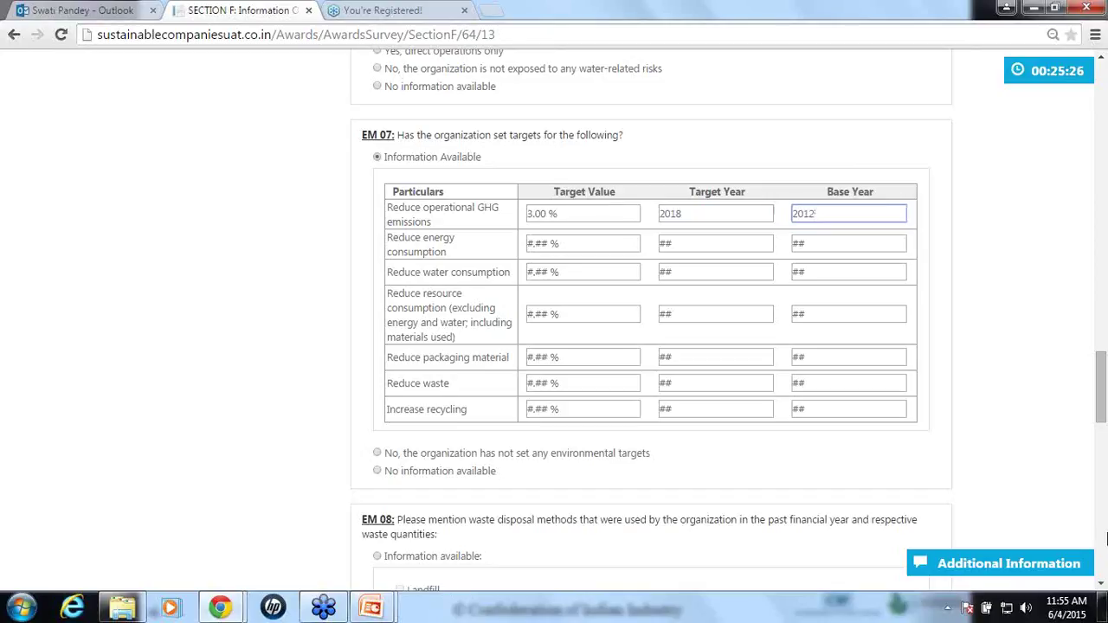
{"action": "left_click", "coordinate": [1030, 411]}
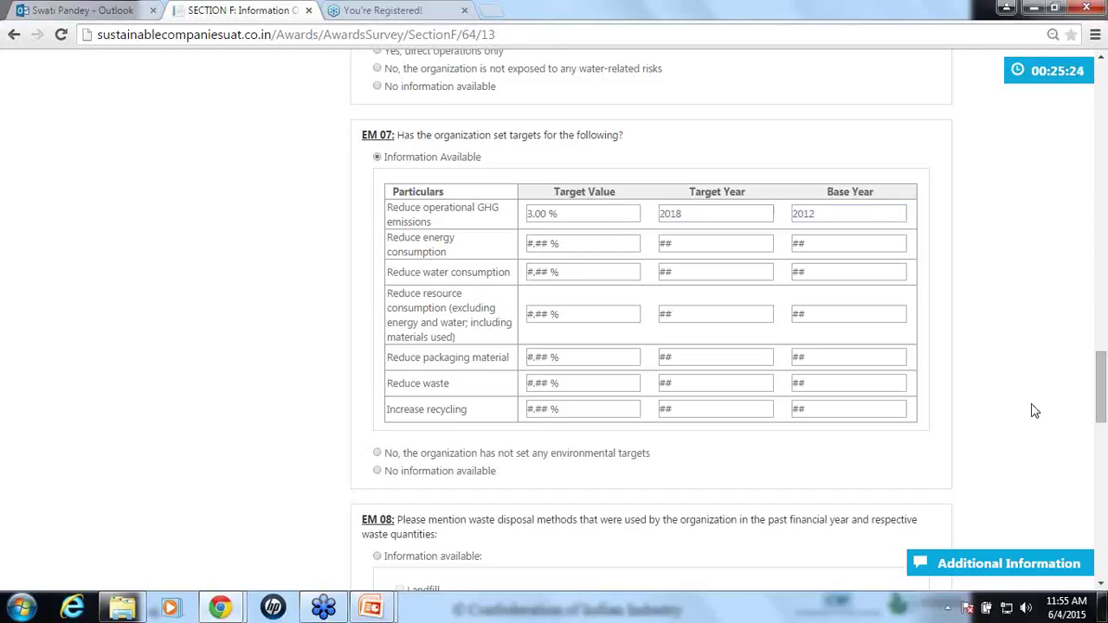
{"action": "scroll", "coordinate": [1034, 411], "scroll_direction": "down", "scroll_amount": 10}
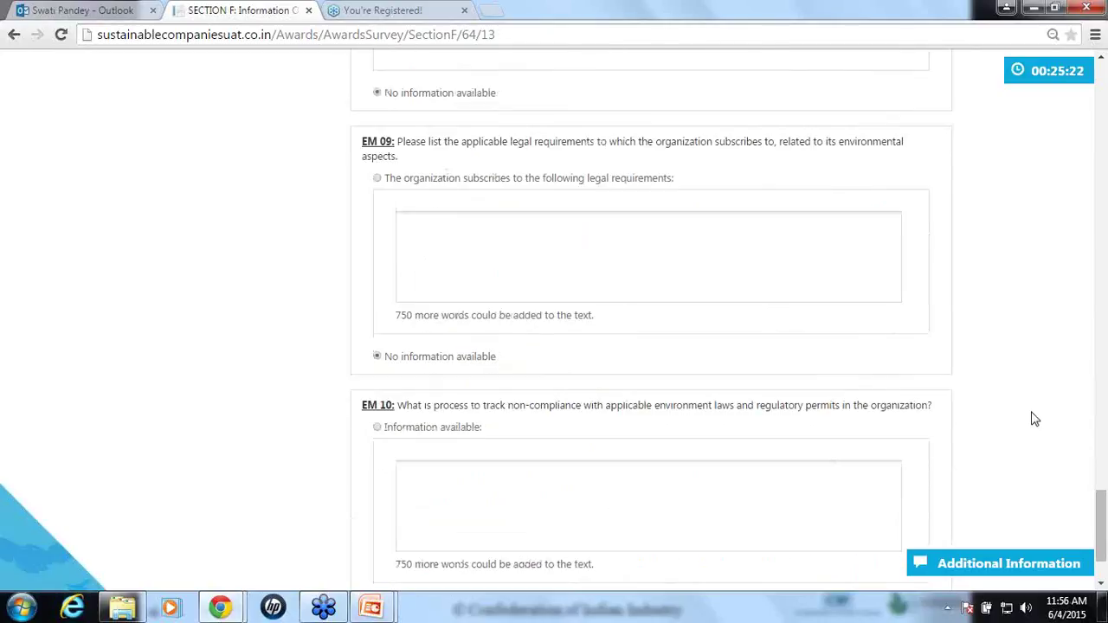
{"action": "scroll", "coordinate": [1034, 419], "scroll_direction": "down", "scroll_amount": 2}
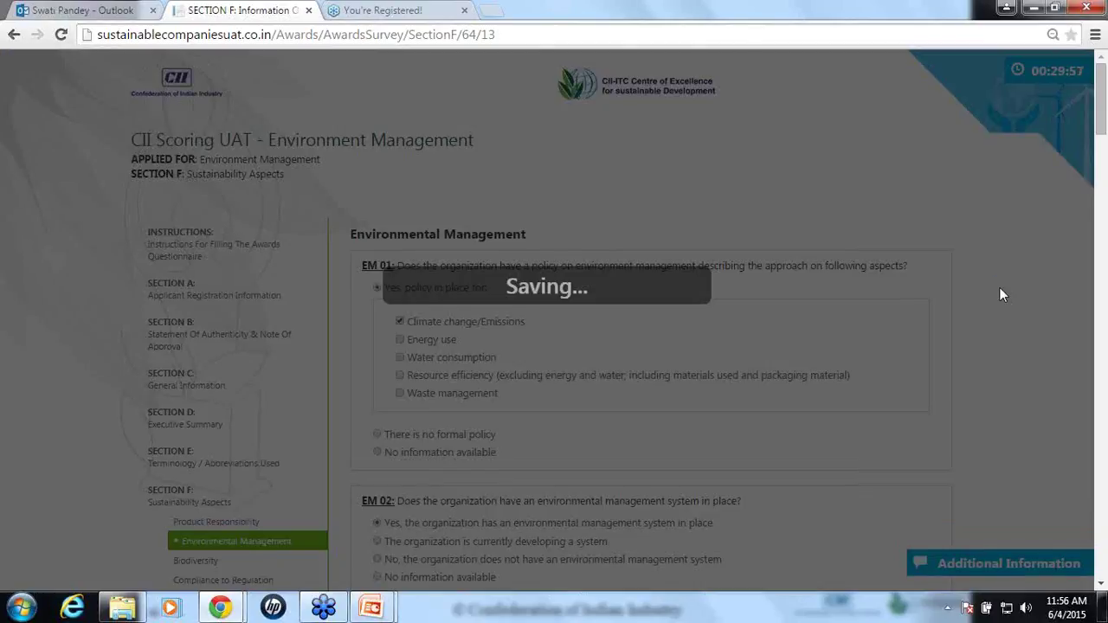
Review the saved Environmental Management answers from EM 04 onward and go to the page starting with EM 11.
{"action": "scroll", "coordinate": [1000, 289], "scroll_direction": "down", "scroll_amount": 4}
{"action": "scroll", "coordinate": [1000, 295], "scroll_direction": "down", "scroll_amount": 15}
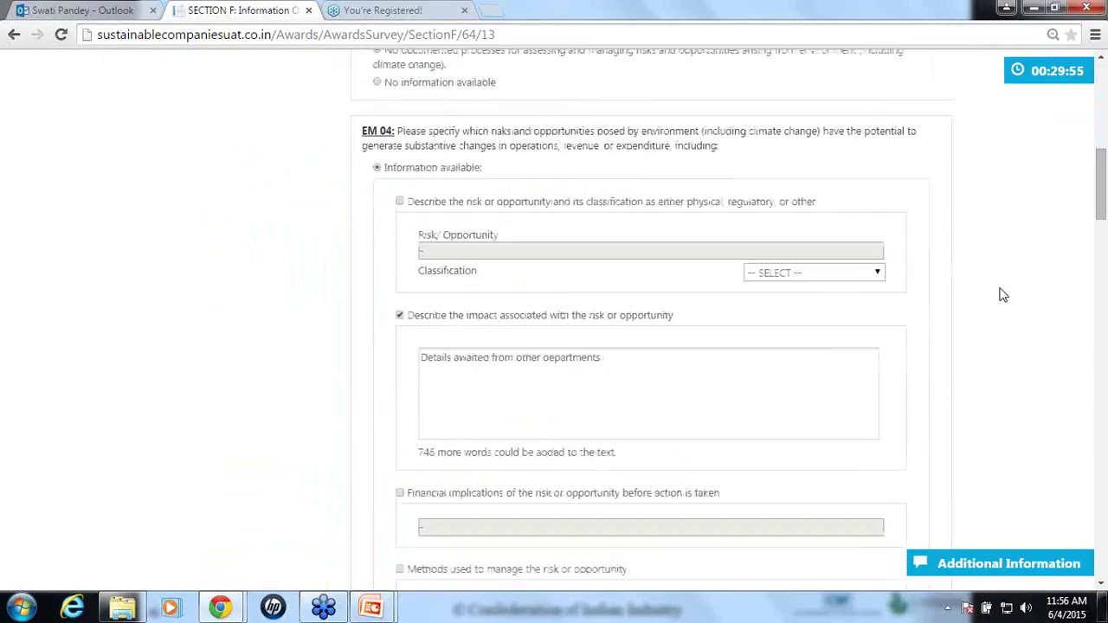
{"action": "scroll", "coordinate": [1003, 296], "scroll_direction": "down", "scroll_amount": 5}
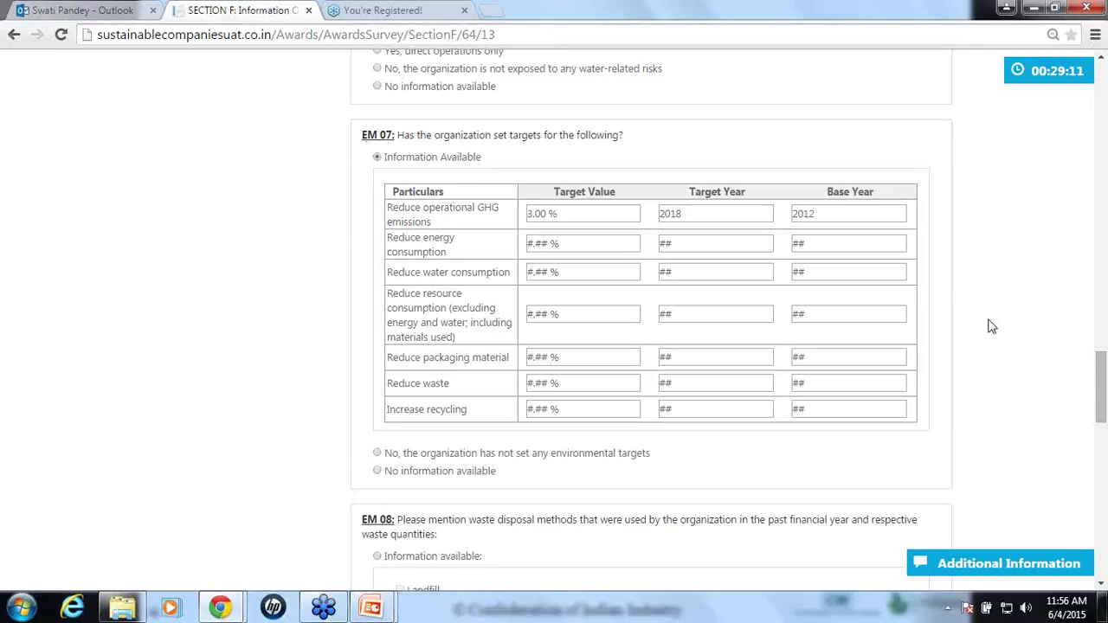
{"action": "scroll", "coordinate": [990, 324], "scroll_direction": "down", "scroll_amount": 1}
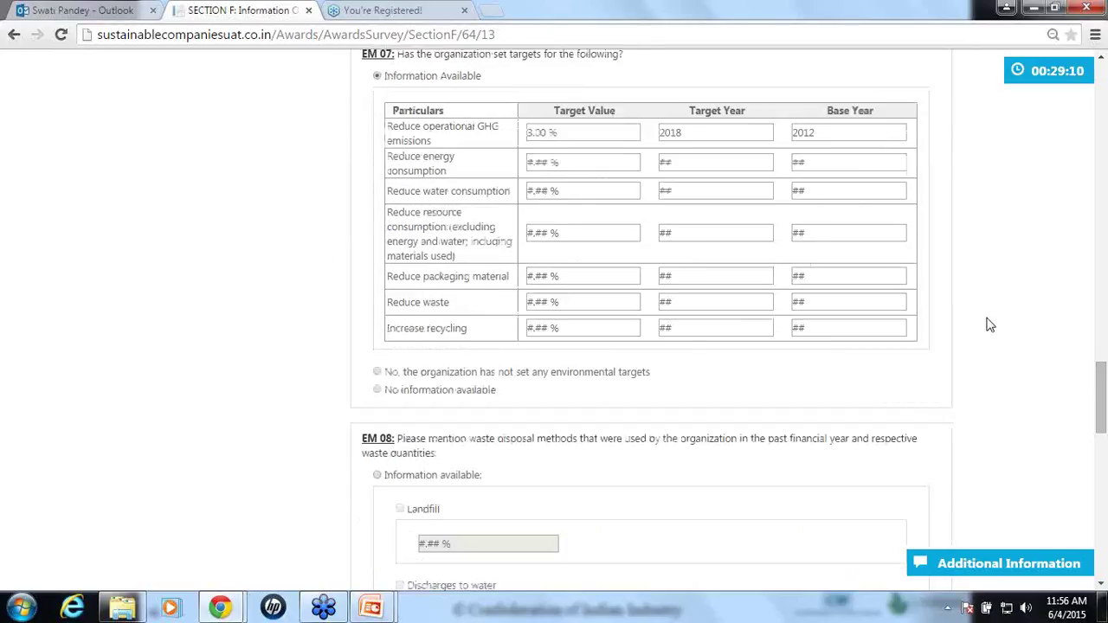
{"action": "scroll", "coordinate": [990, 324], "scroll_direction": "down", "scroll_amount": 4}
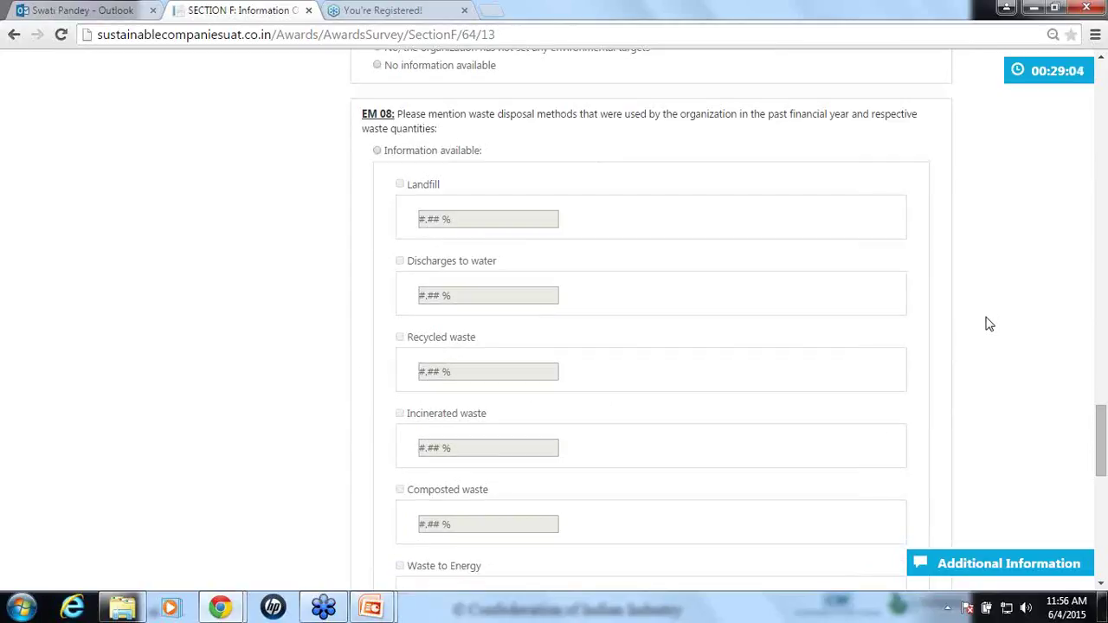
{"action": "scroll", "coordinate": [995, 313], "scroll_direction": "down", "scroll_amount": 6}
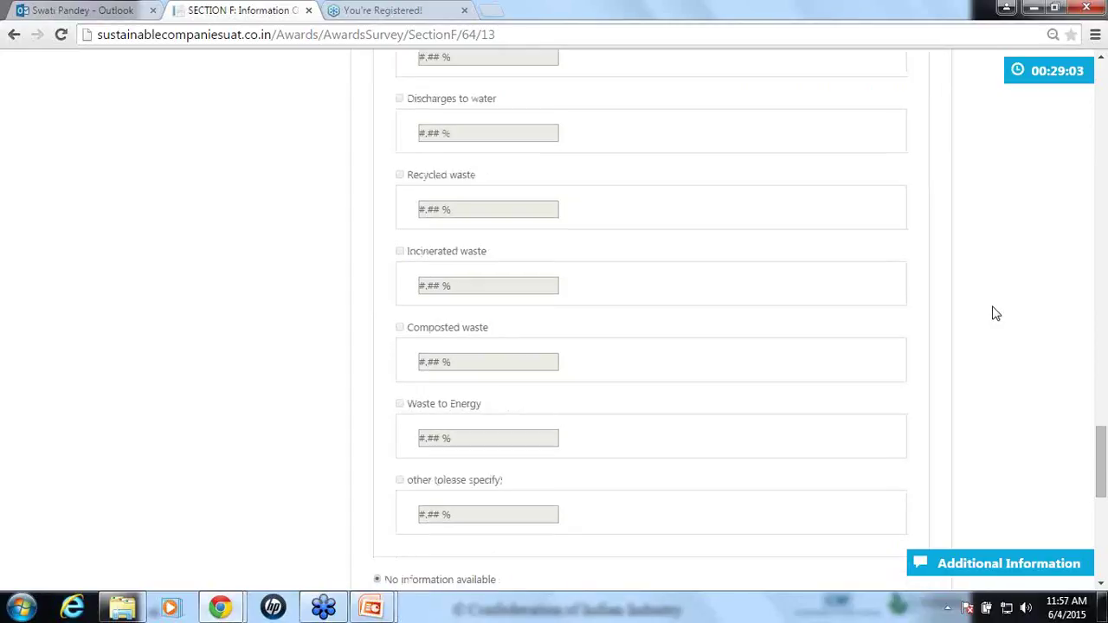
{"action": "scroll", "coordinate": [996, 313], "scroll_direction": "down", "scroll_amount": 3}
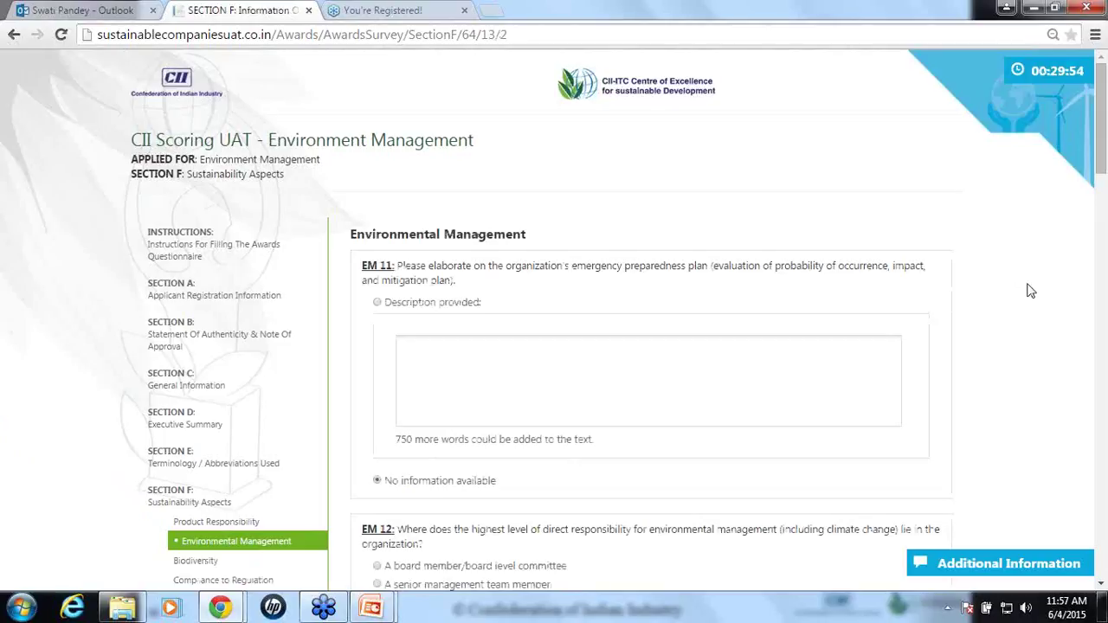
Look over the Environmental Management questions EM 11 to EM 20 and their answers.
{"action": "scroll", "coordinate": [1030, 291], "scroll_direction": "down", "scroll_amount": 10}
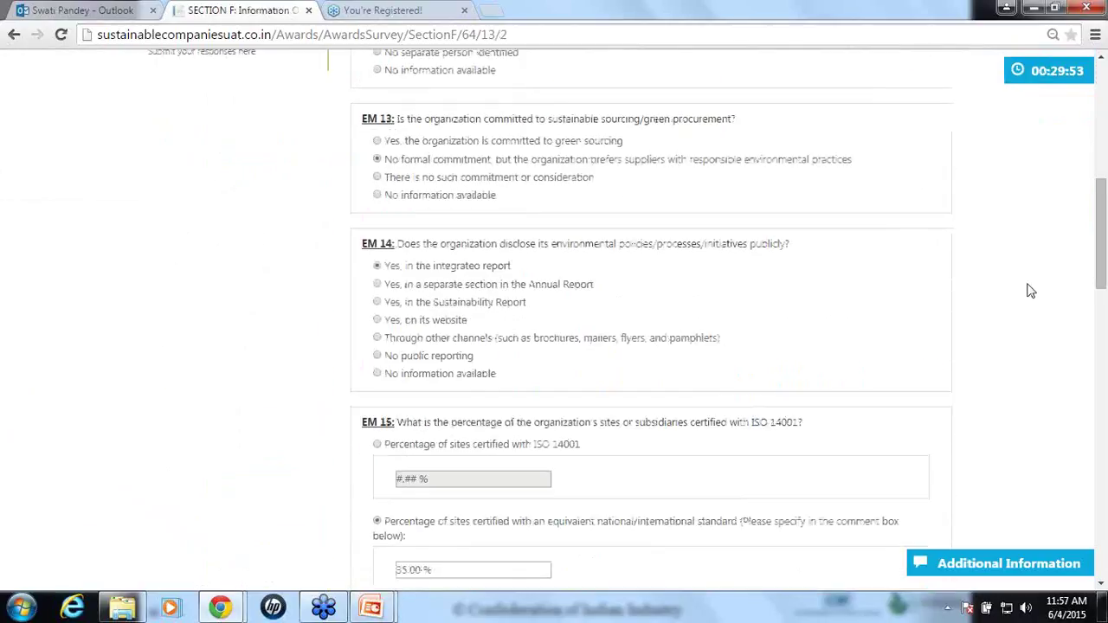
{"action": "scroll", "coordinate": [1030, 291], "scroll_direction": "down", "scroll_amount": 10}
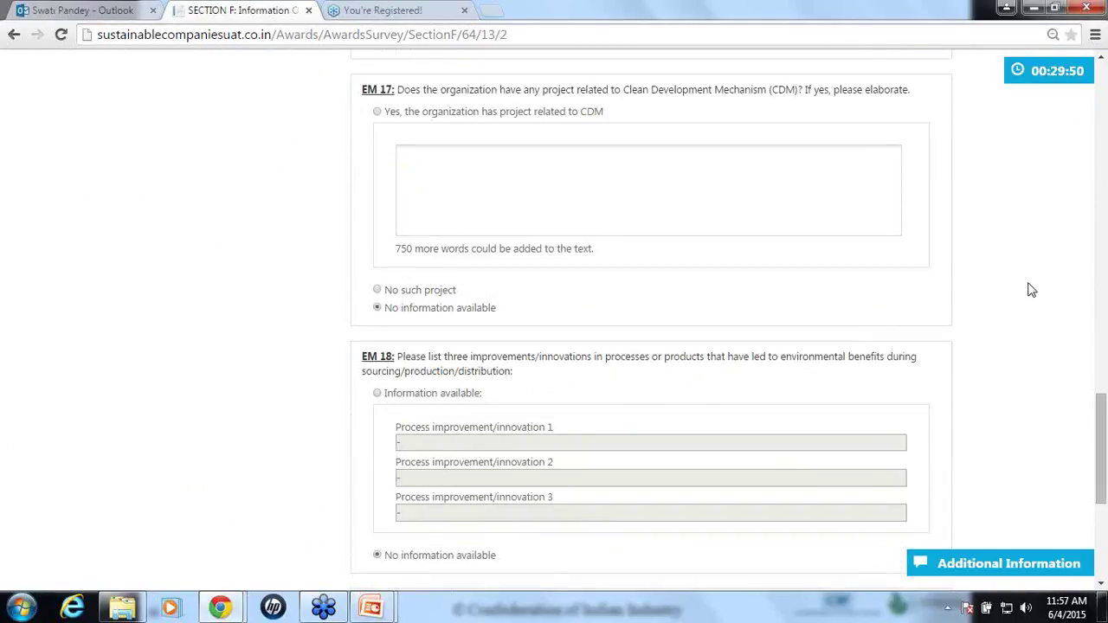
{"action": "scroll", "coordinate": [1030, 290], "scroll_direction": "down", "scroll_amount": 2}
{"action": "scroll", "coordinate": [1030, 290], "scroll_direction": "down", "scroll_amount": 3}
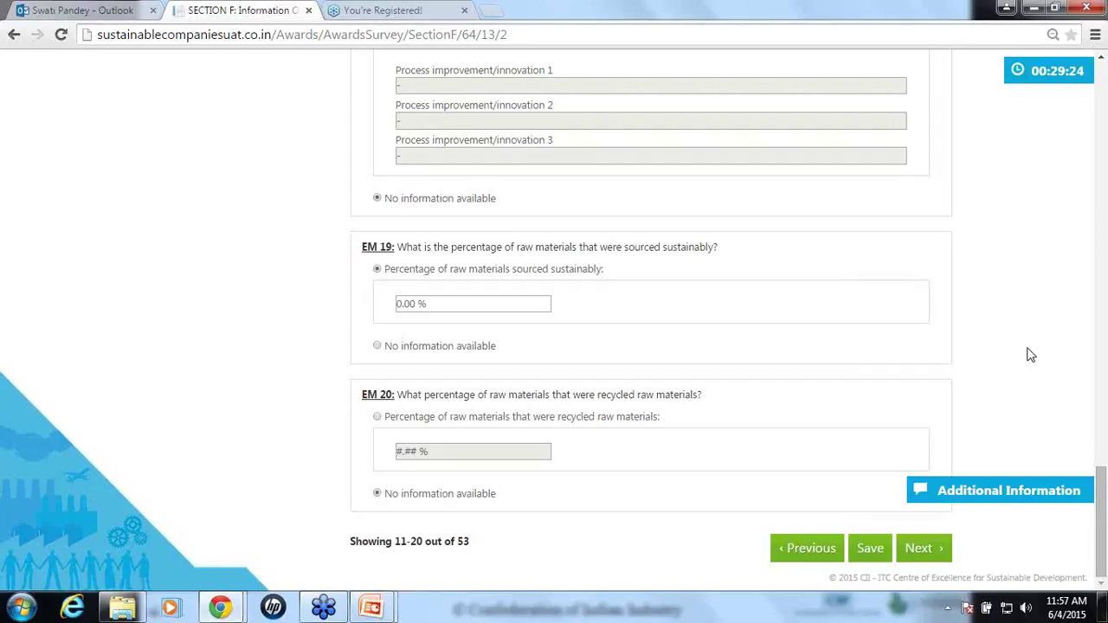
{"action": "scroll", "coordinate": [1030, 355], "scroll_direction": "up", "scroll_amount": 6}
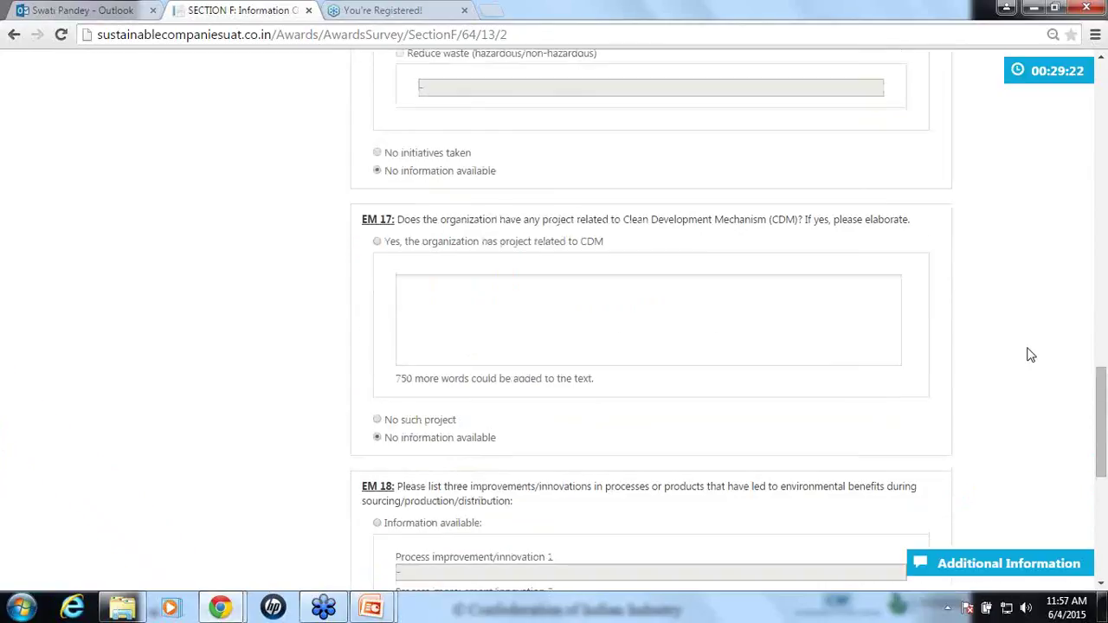
Go back over the Environmental Management questions EM 11 to EM 17 and their answers, returning to EM 11.
{"action": "scroll", "coordinate": [1030, 355], "scroll_direction": "up", "scroll_amount": 6}
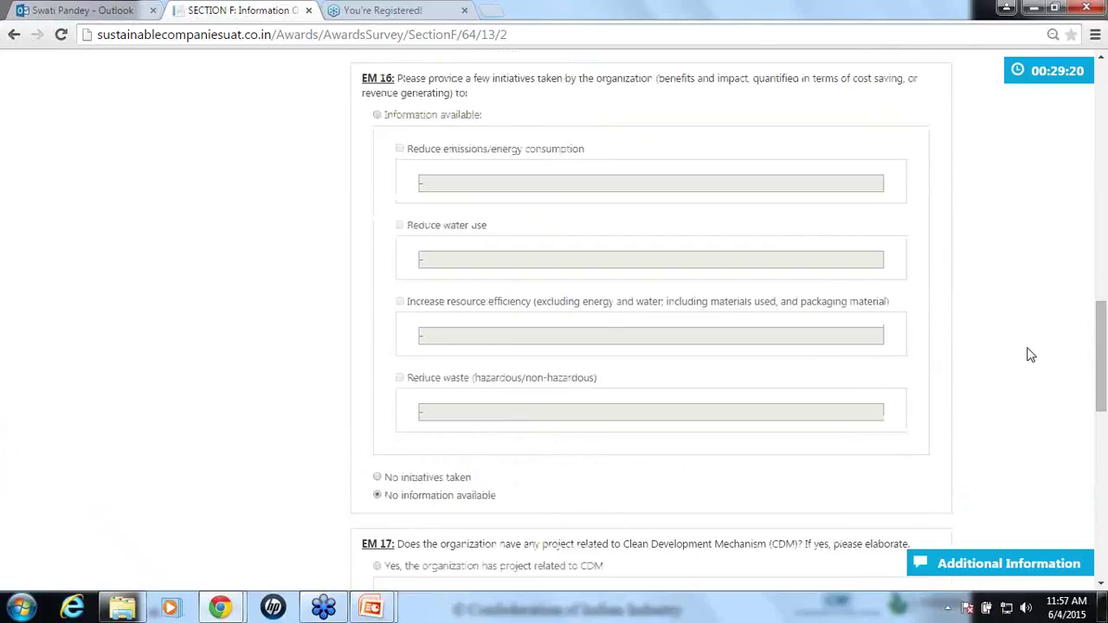
{"action": "scroll", "coordinate": [1030, 354], "scroll_direction": "up", "scroll_amount": 8}
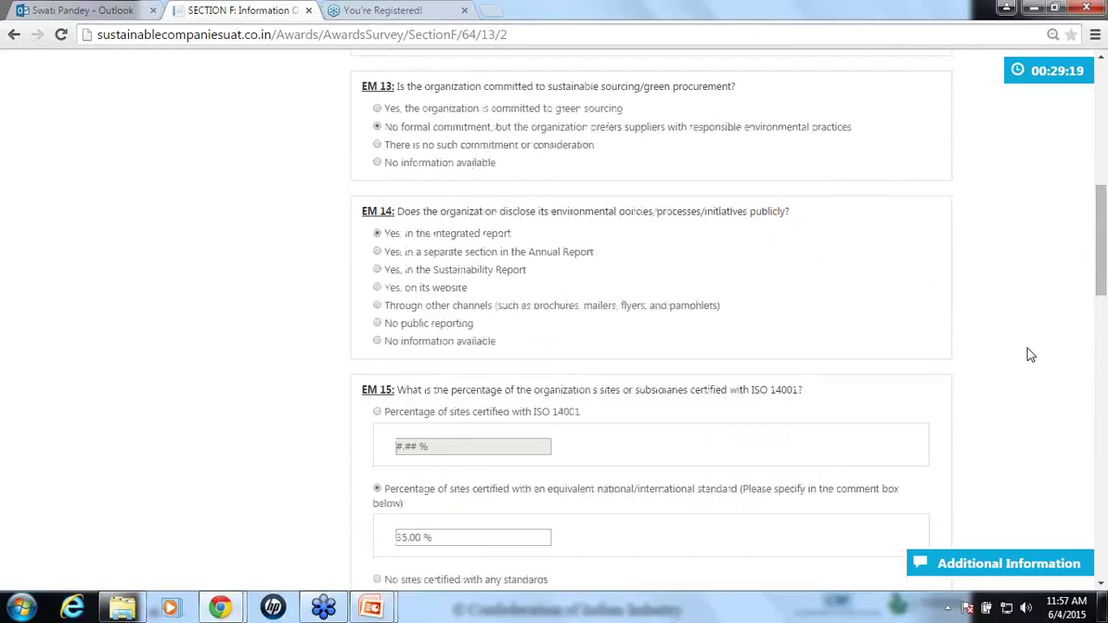
{"action": "scroll", "coordinate": [1030, 355], "scroll_direction": "up", "scroll_amount": 3}
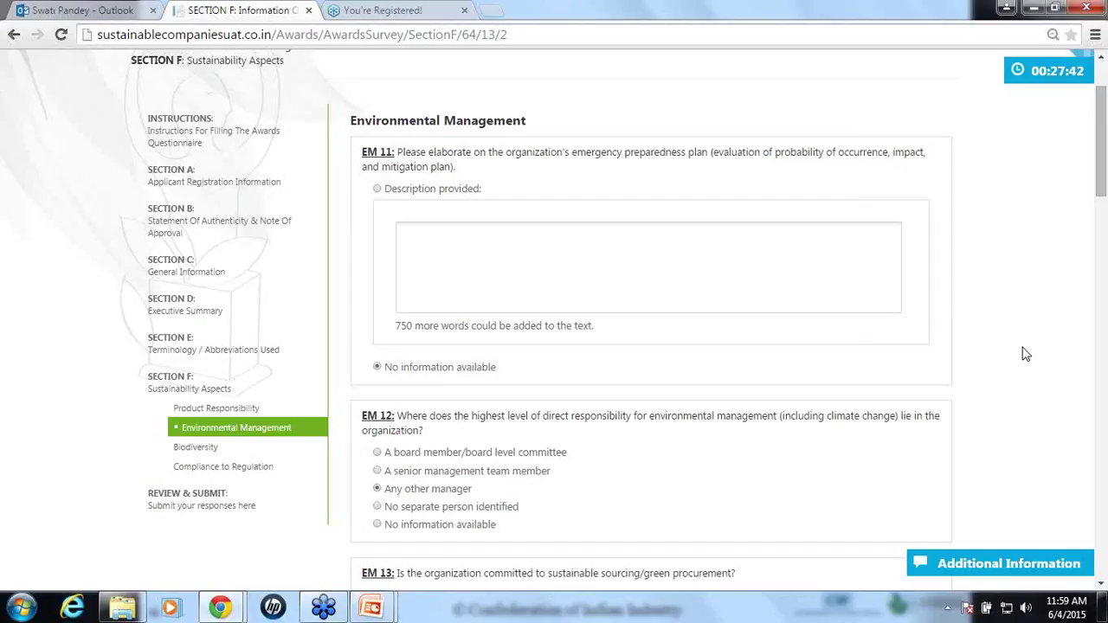
{"action": "scroll", "coordinate": [1027, 354], "scroll_direction": "down", "scroll_amount": 1}
{"action": "scroll", "coordinate": [1027, 354], "scroll_direction": "down", "scroll_amount": 3}
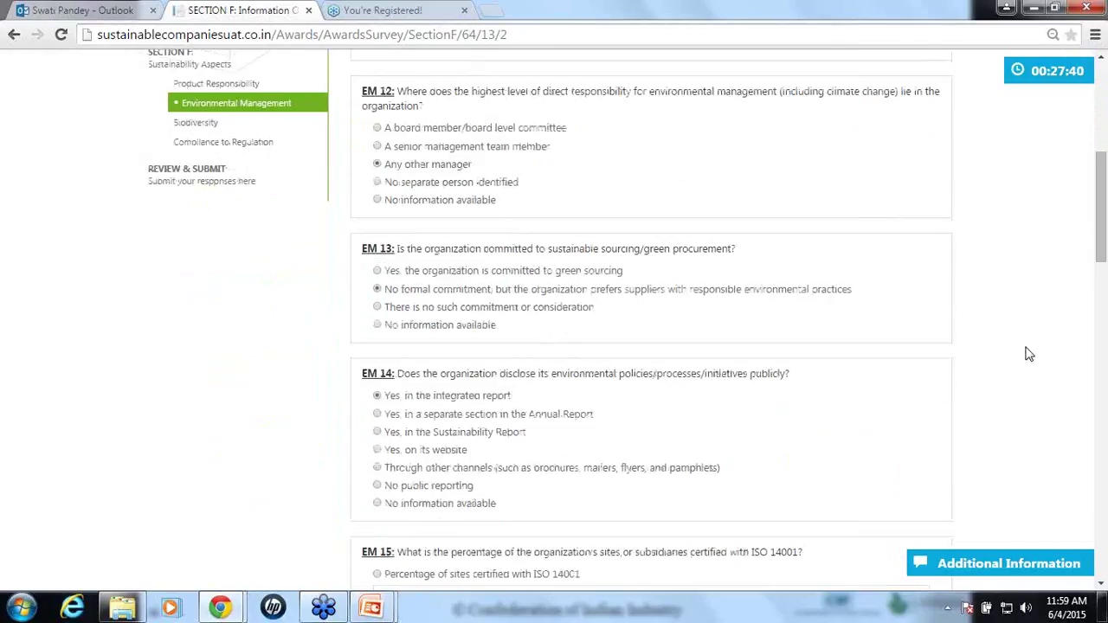
{"action": "scroll", "coordinate": [1030, 354], "scroll_direction": "down", "scroll_amount": 2}
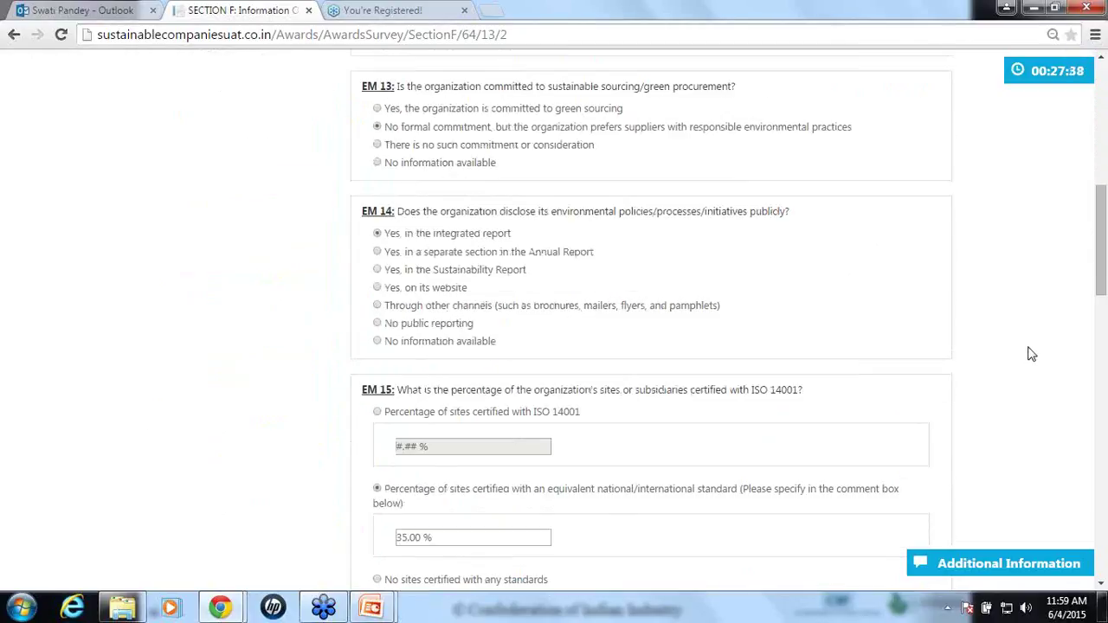
{"action": "scroll", "coordinate": [1030, 354], "scroll_direction": "down", "scroll_amount": 2}
{"action": "scroll", "coordinate": [1030, 354], "scroll_direction": "down", "scroll_amount": 1}
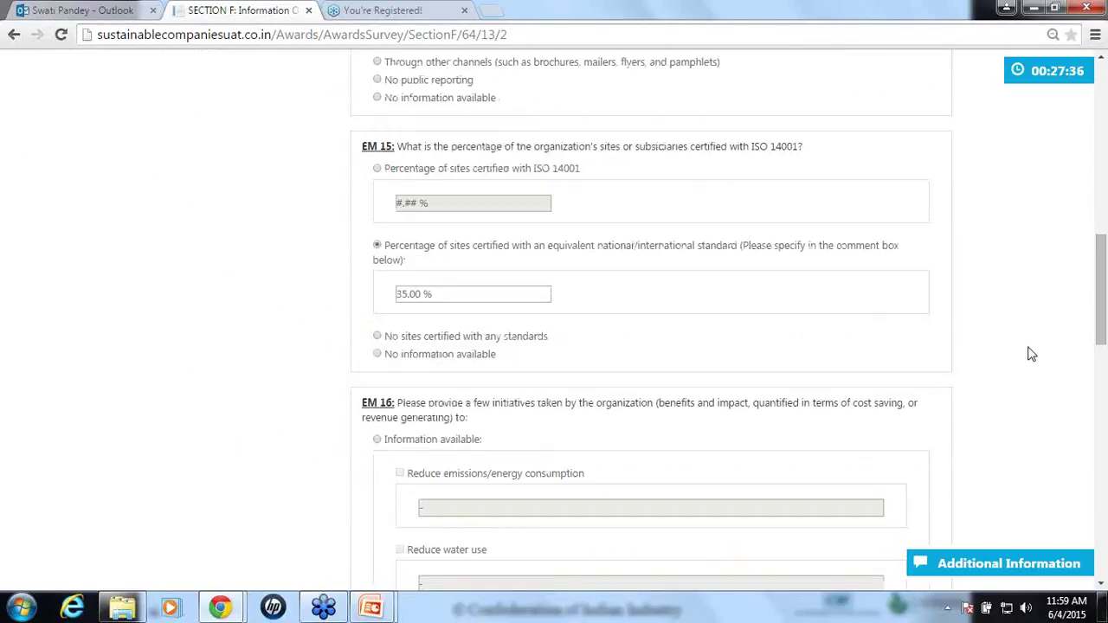
{"action": "scroll", "coordinate": [1030, 354], "scroll_direction": "down", "scroll_amount": 2}
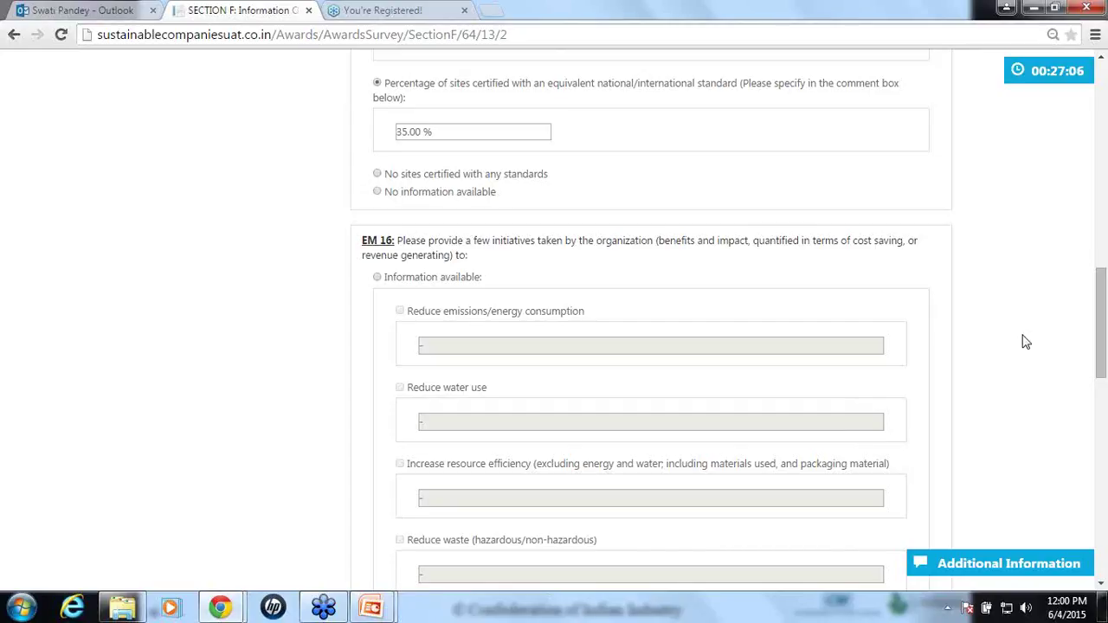
{"action": "scroll", "coordinate": [1027, 329], "scroll_direction": "up", "scroll_amount": 5}
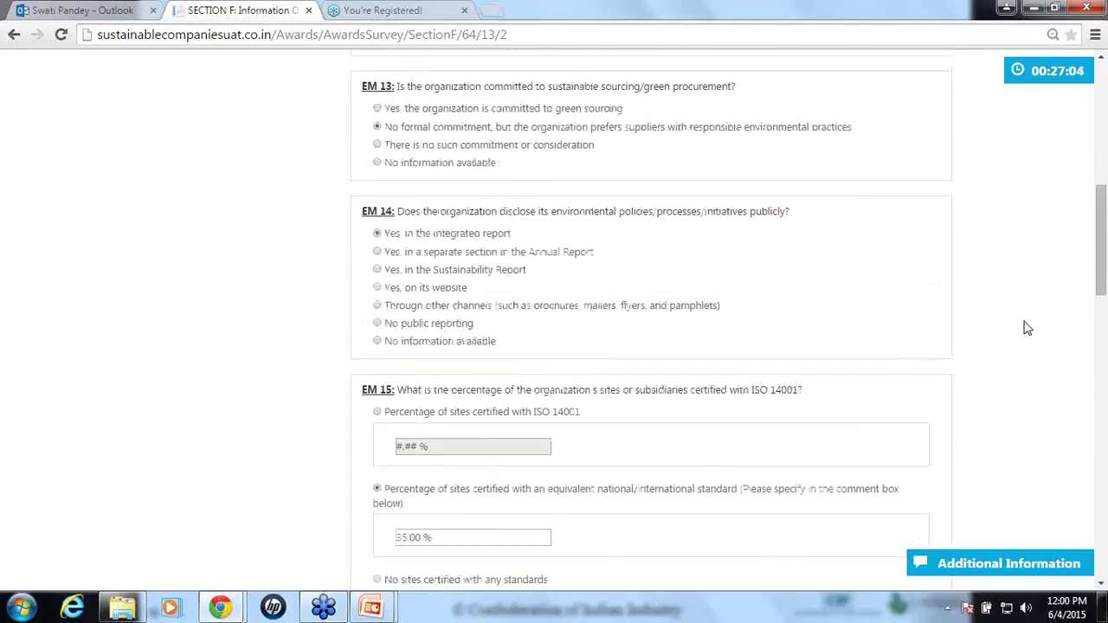
{"action": "scroll", "coordinate": [1026, 329], "scroll_direction": "up", "scroll_amount": 5}
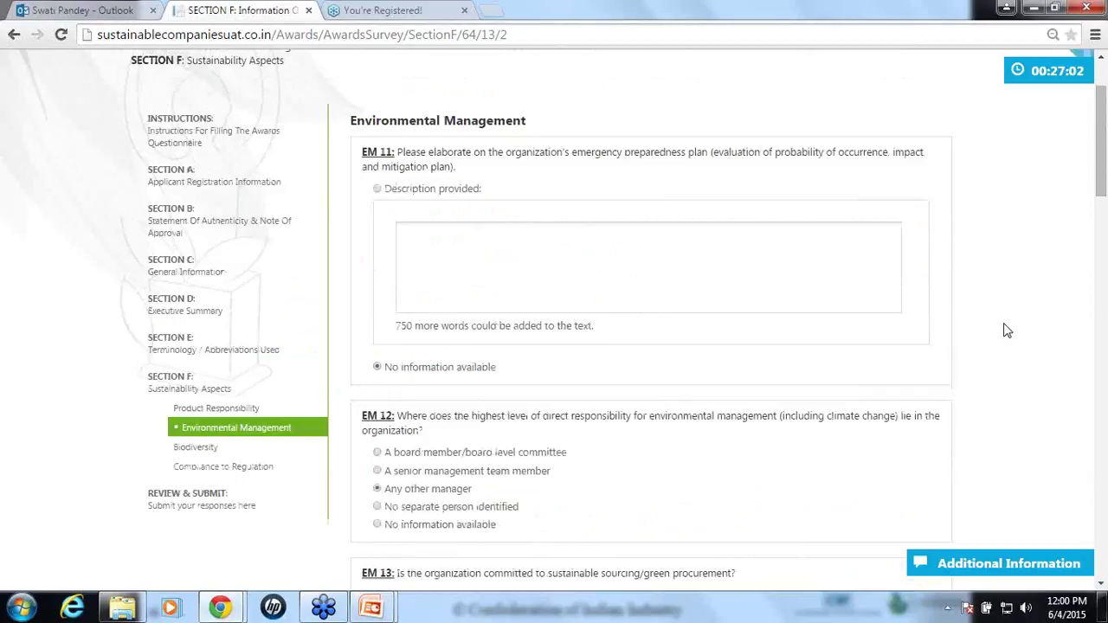
{"action": "scroll", "coordinate": [1006, 330], "scroll_direction": "up", "scroll_amount": 2}
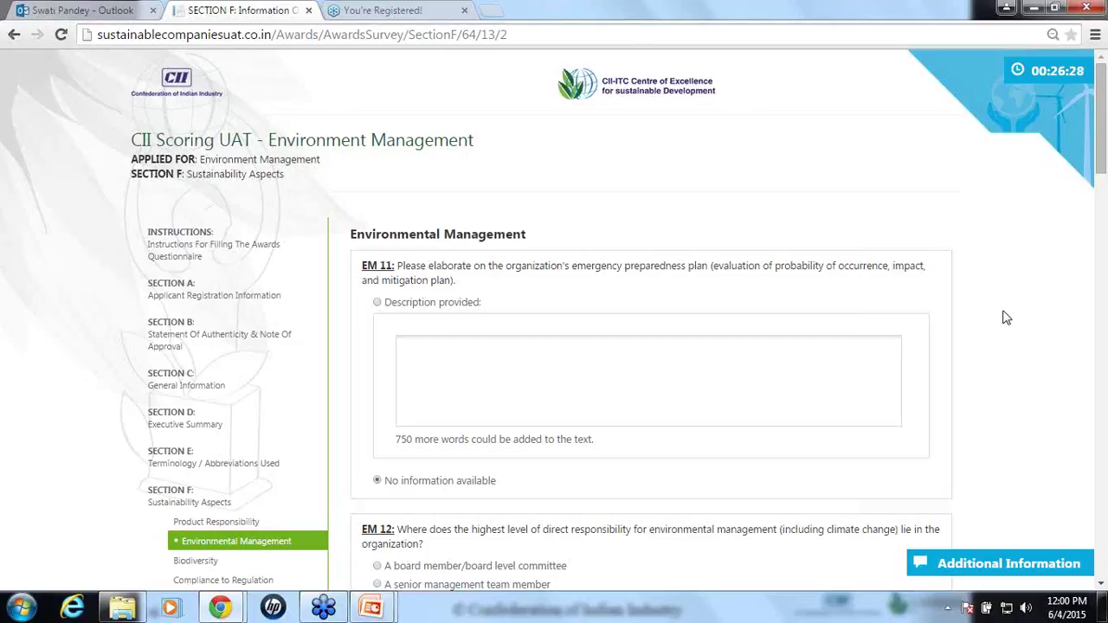
Review the remaining Environmental Management answers through EM 20 and go to the page starting with EM 21.
{"action": "scroll", "coordinate": [1007, 318], "scroll_direction": "down", "scroll_amount": 7}
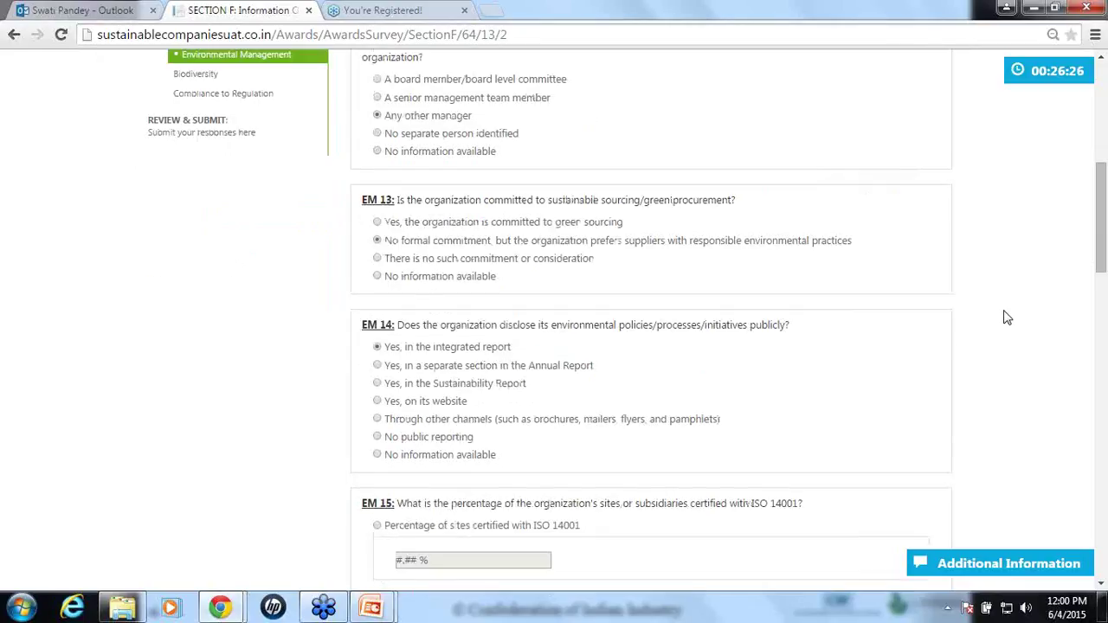
{"action": "scroll", "coordinate": [1006, 318], "scroll_direction": "down", "scroll_amount": 8}
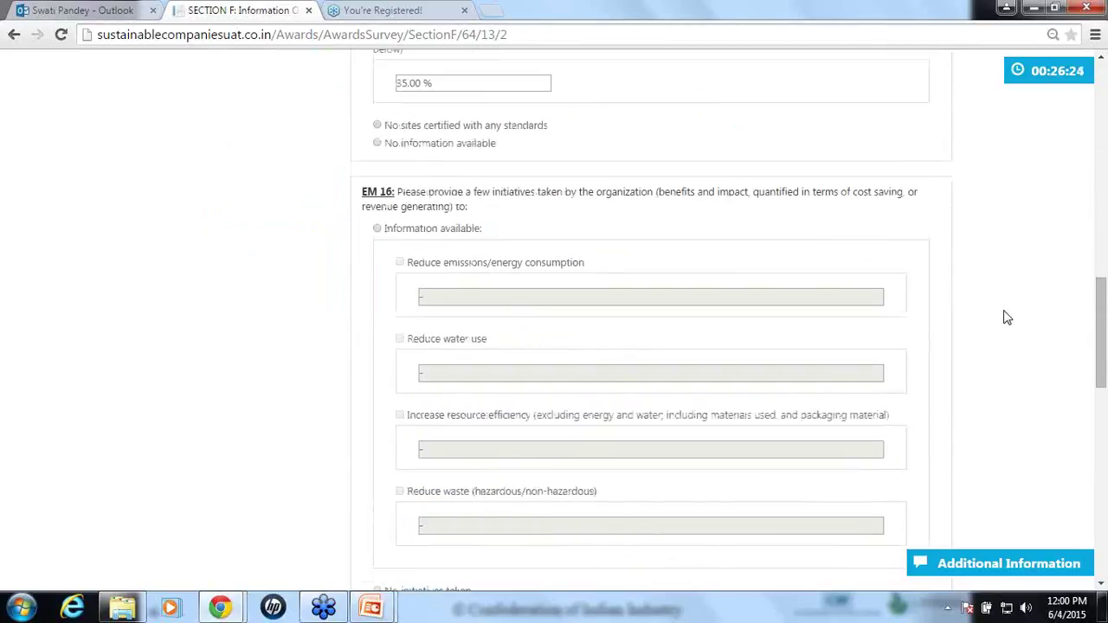
{"action": "scroll", "coordinate": [1006, 318], "scroll_direction": "down", "scroll_amount": 7}
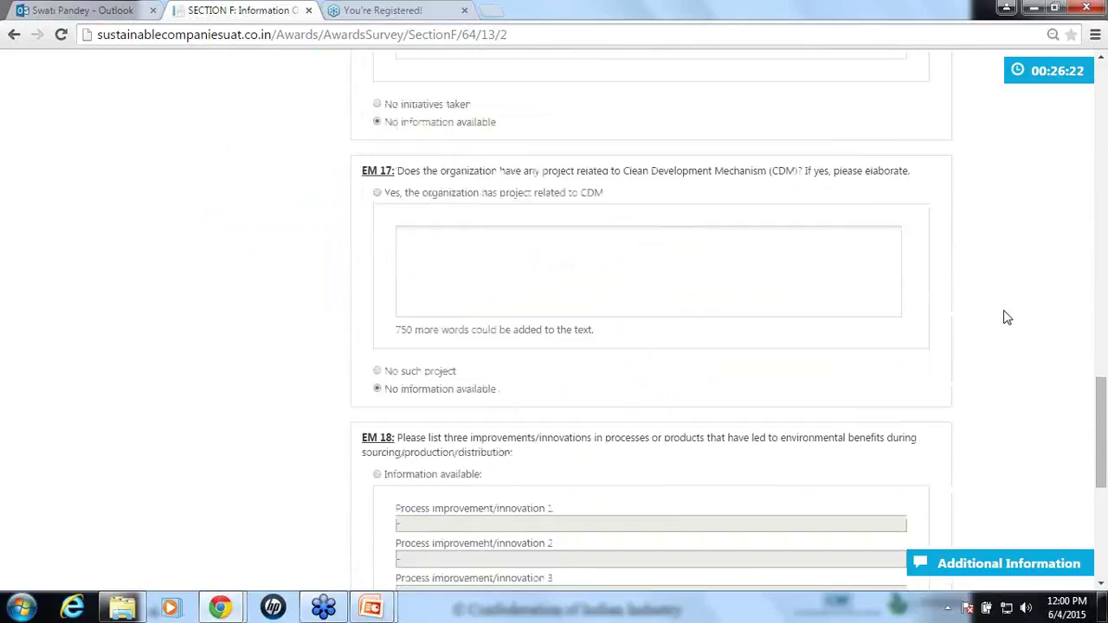
{"action": "scroll", "coordinate": [1007, 317], "scroll_direction": "down", "scroll_amount": 4}
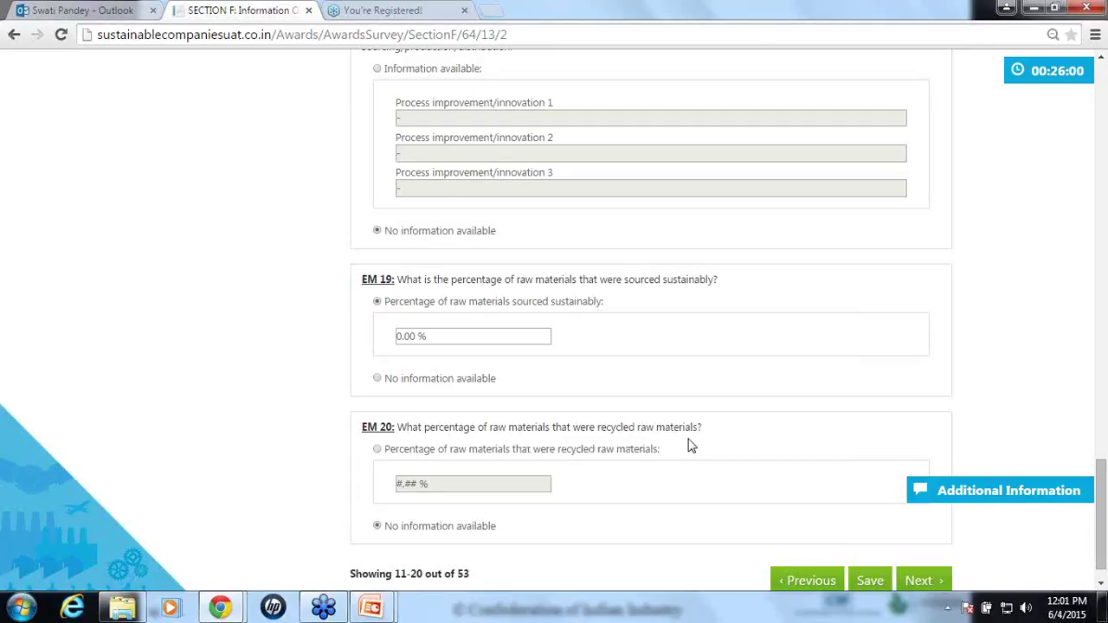
{"action": "scroll", "coordinate": [1075, 378], "scroll_direction": "down", "scroll_amount": 1}
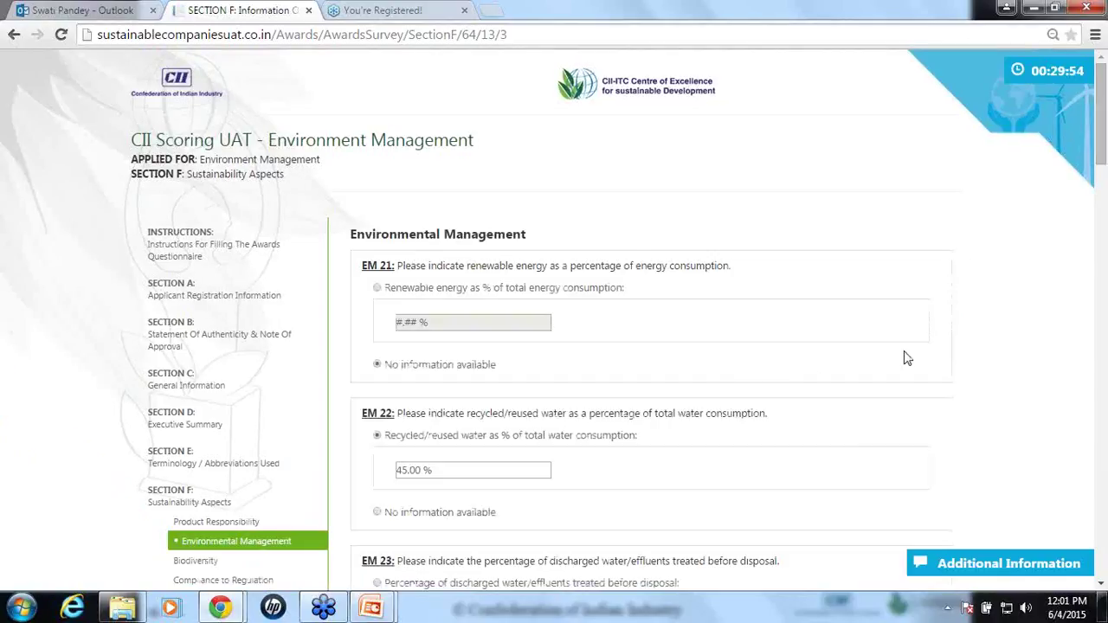
Examine questions EM 21 to EM 30, including the scope 1 and scope 3 emissions tables, and go to the page starting with EM 31.
{"action": "scroll", "coordinate": [907, 359], "scroll_direction": "down", "scroll_amount": 2}
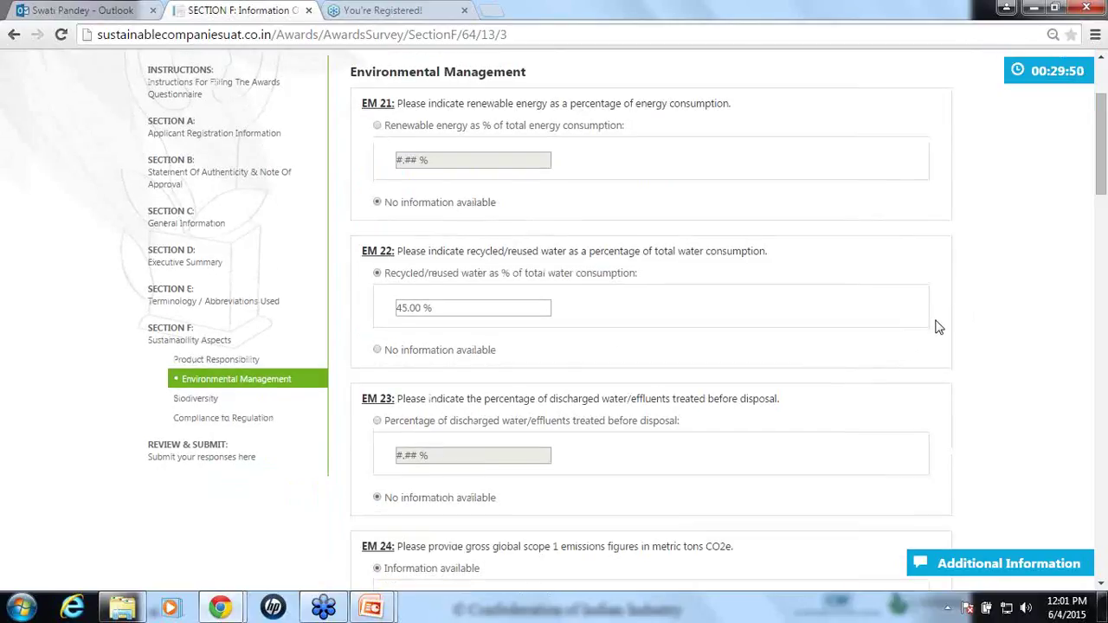
{"action": "scroll", "coordinate": [939, 327], "scroll_direction": "down", "scroll_amount": 3}
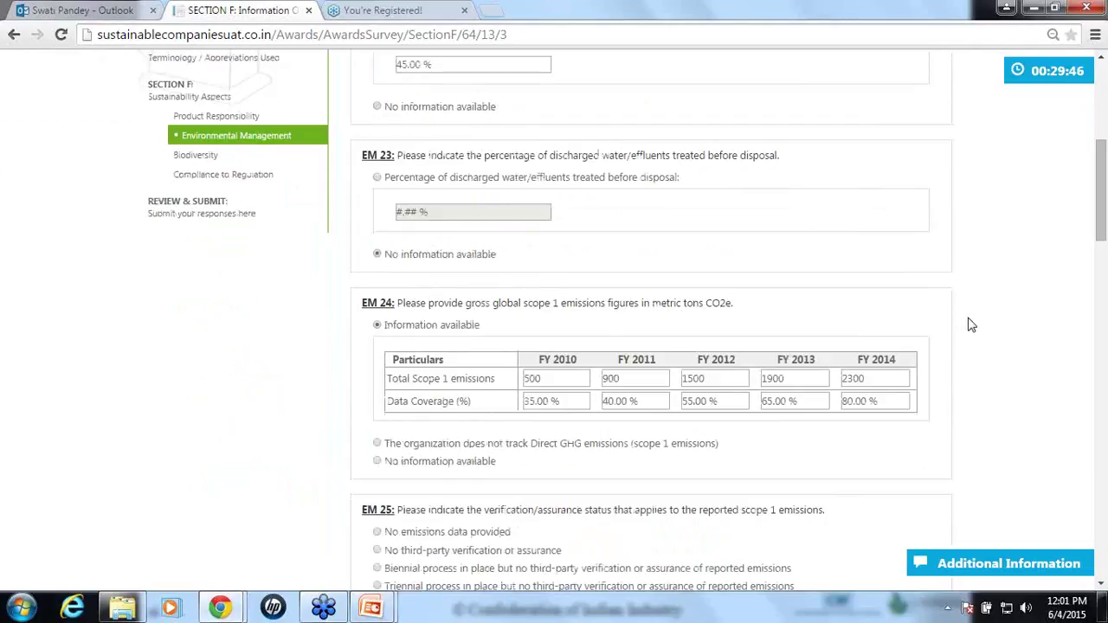
{"action": "scroll", "coordinate": [970, 325], "scroll_direction": "down", "scroll_amount": 4}
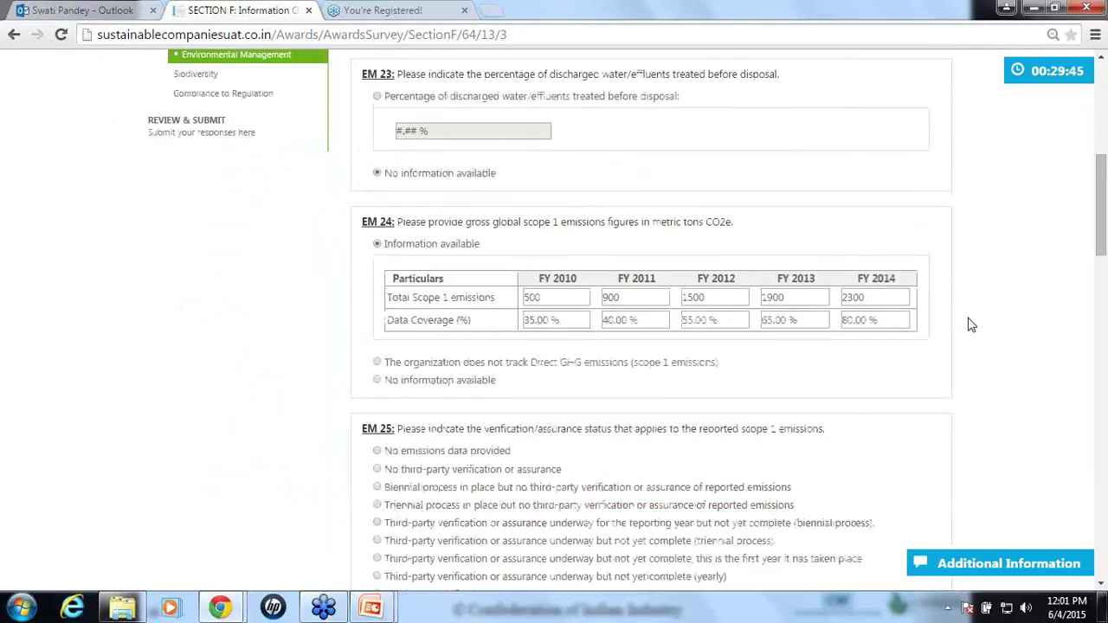
{"action": "scroll", "coordinate": [970, 324], "scroll_direction": "down", "scroll_amount": 6}
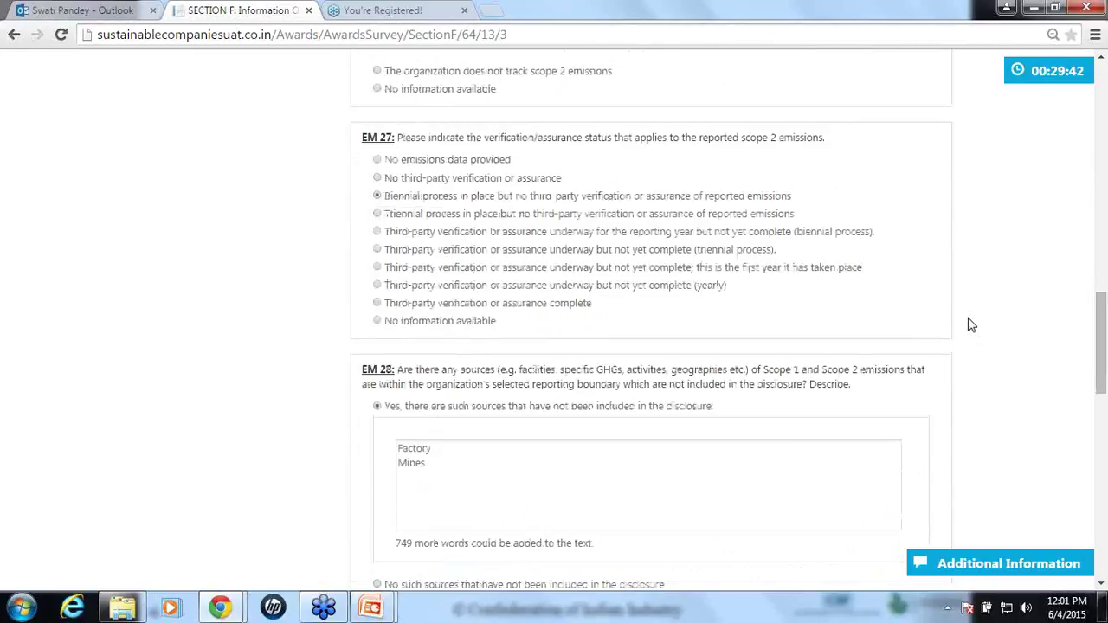
{"action": "scroll", "coordinate": [970, 325], "scroll_direction": "down", "scroll_amount": 1}
{"action": "scroll", "coordinate": [970, 324], "scroll_direction": "down", "scroll_amount": 5}
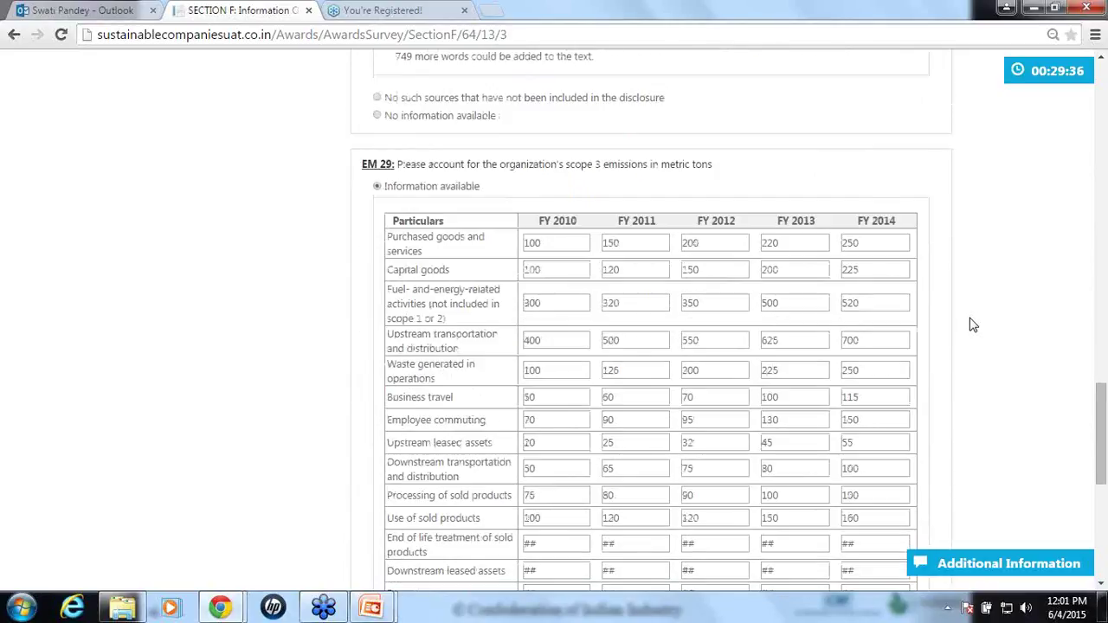
{"action": "scroll", "coordinate": [971, 325], "scroll_direction": "down", "scroll_amount": 5}
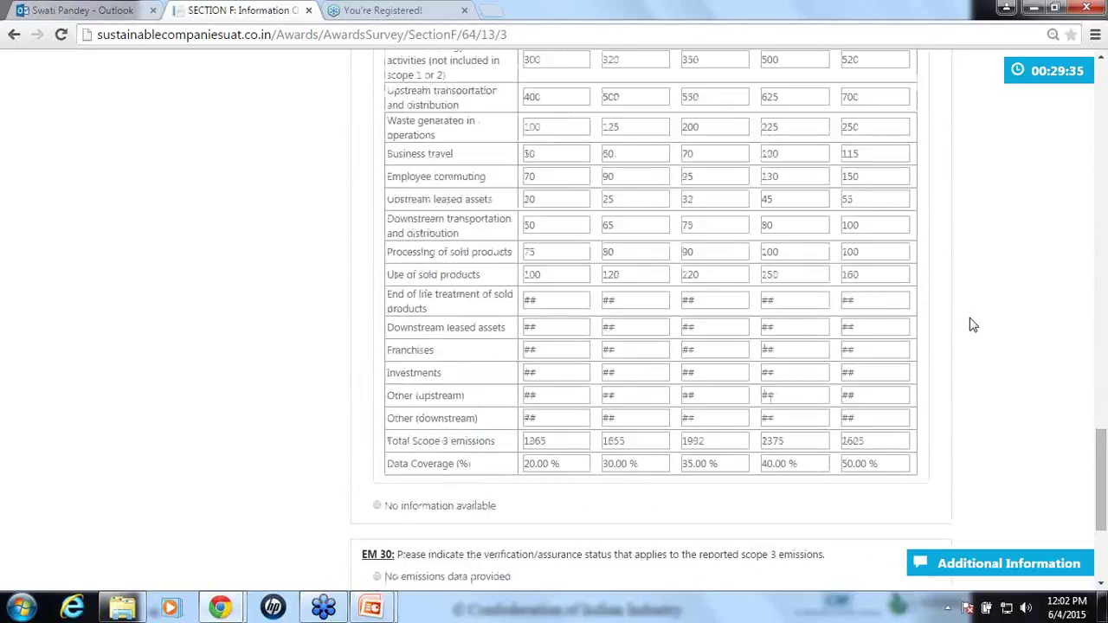
{"action": "scroll", "coordinate": [971, 324], "scroll_direction": "down", "scroll_amount": 1}
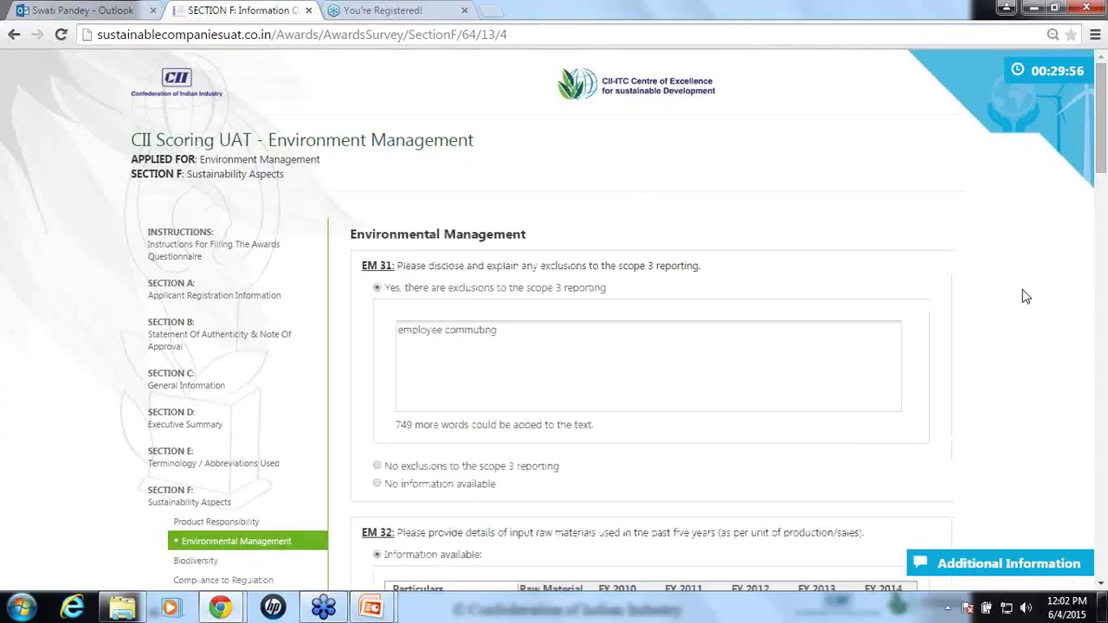
Look over EM 31 to EM 33 and check the unit options offered for renewable energy consumed.
{"action": "scroll", "coordinate": [1024, 297], "scroll_direction": "down", "scroll_amount": 1}
{"action": "scroll", "coordinate": [1019, 288], "scroll_direction": "down", "scroll_amount": 1}
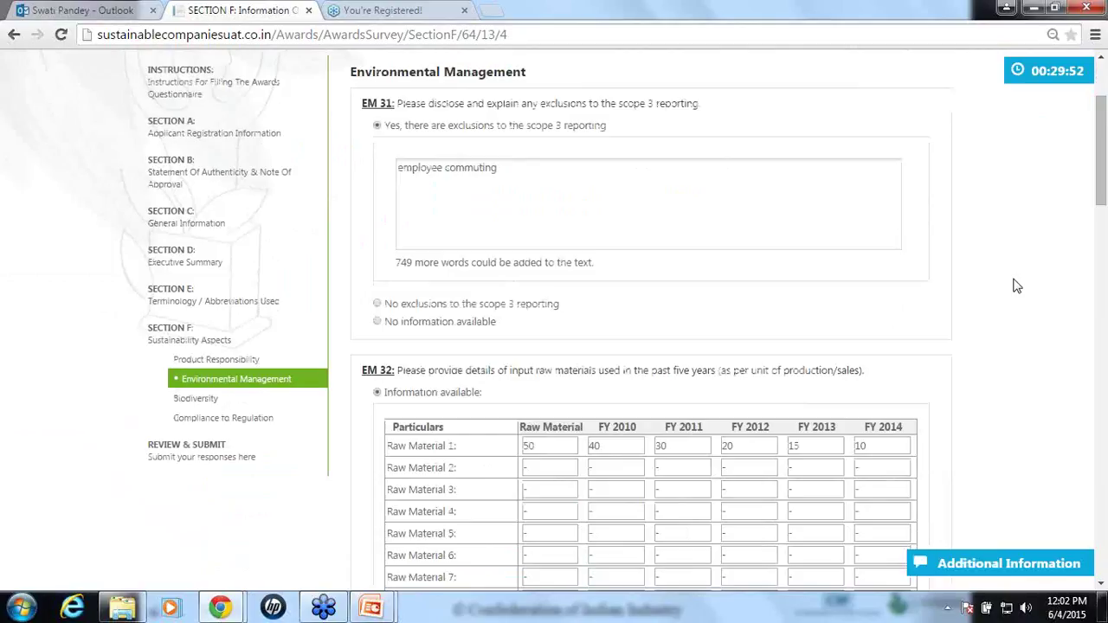
{"action": "scroll", "coordinate": [1017, 287], "scroll_direction": "down", "scroll_amount": 5}
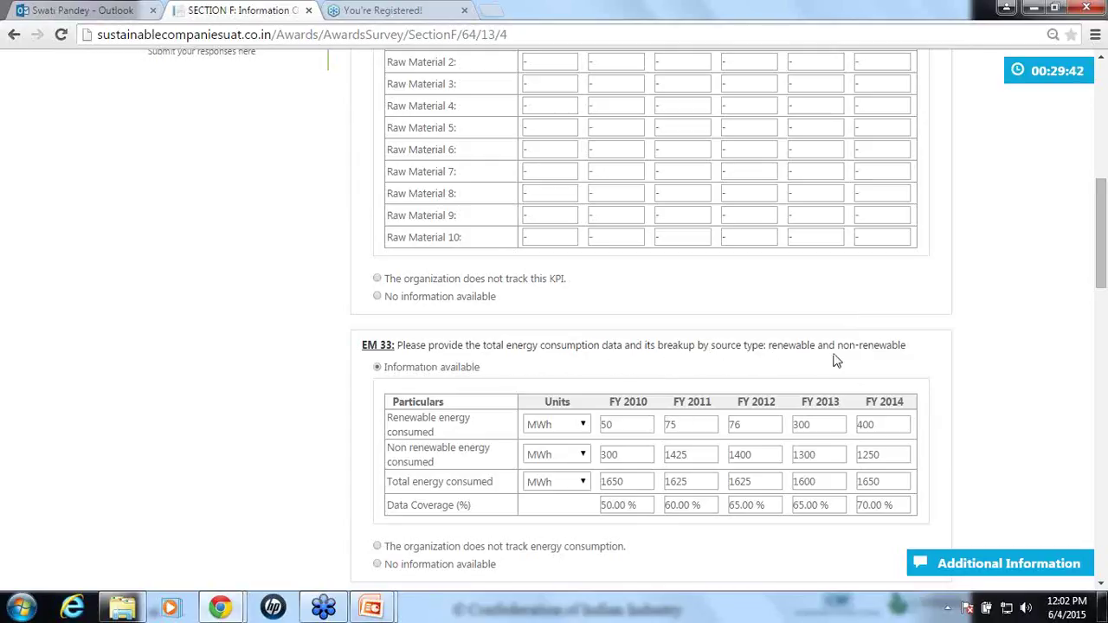
{"action": "left_click", "coordinate": [578, 425]}
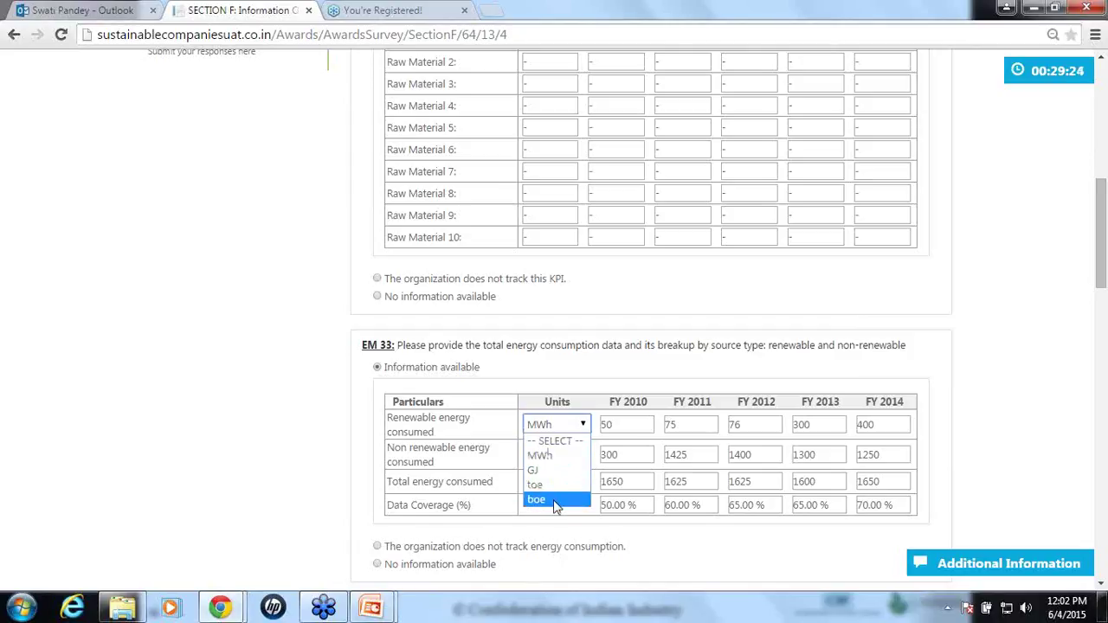
{"action": "left_click", "coordinate": [620, 379]}
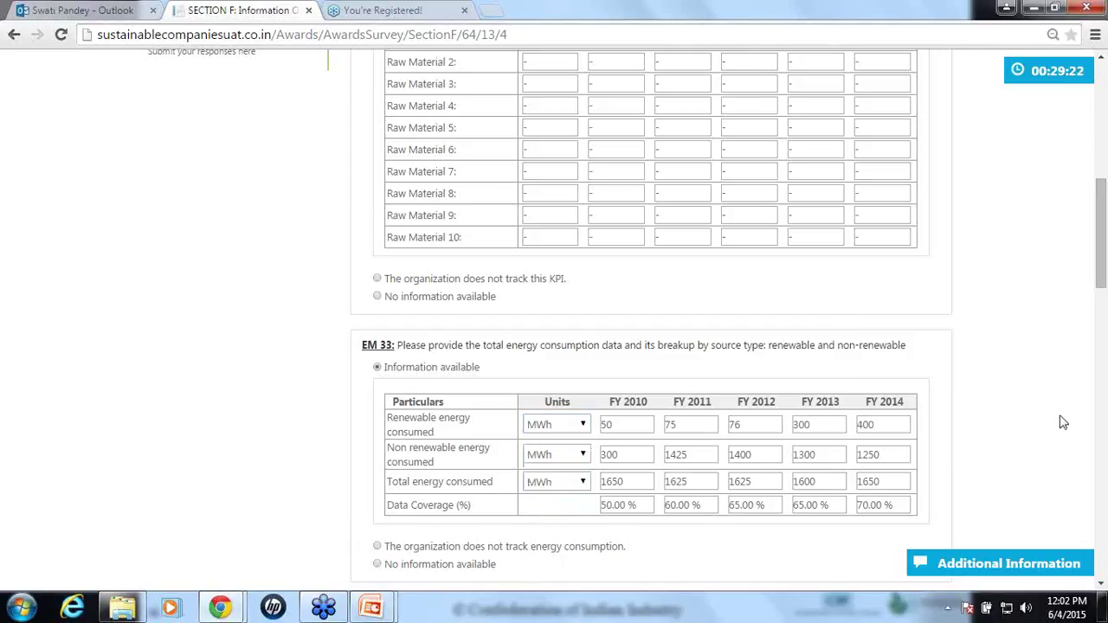
{"action": "left_click", "coordinate": [581, 424]}
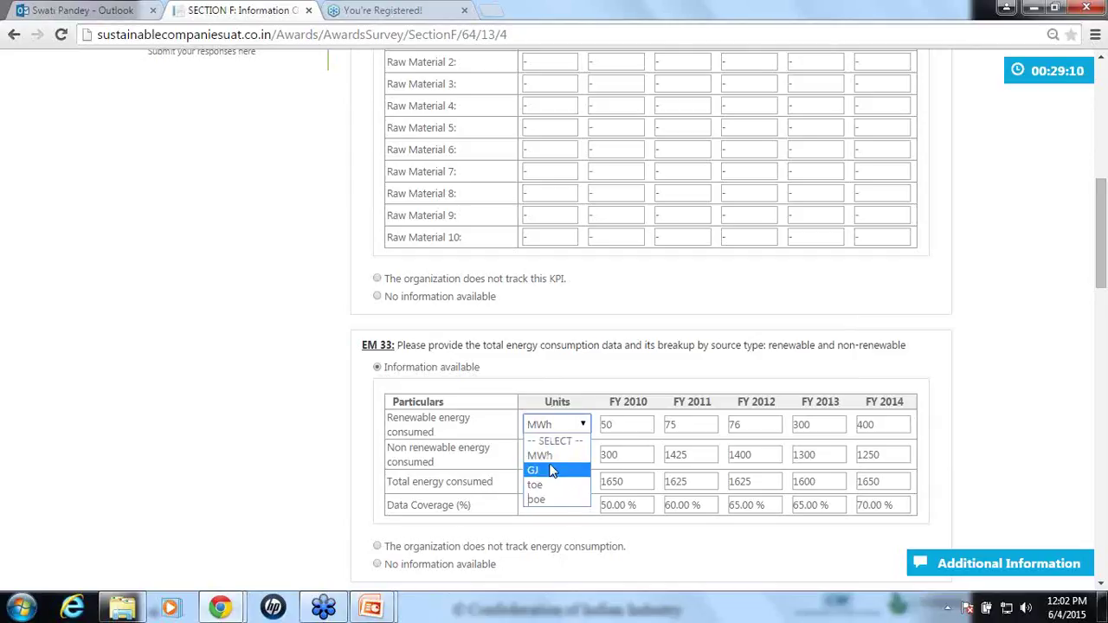
{"action": "left_click", "coordinate": [572, 369]}
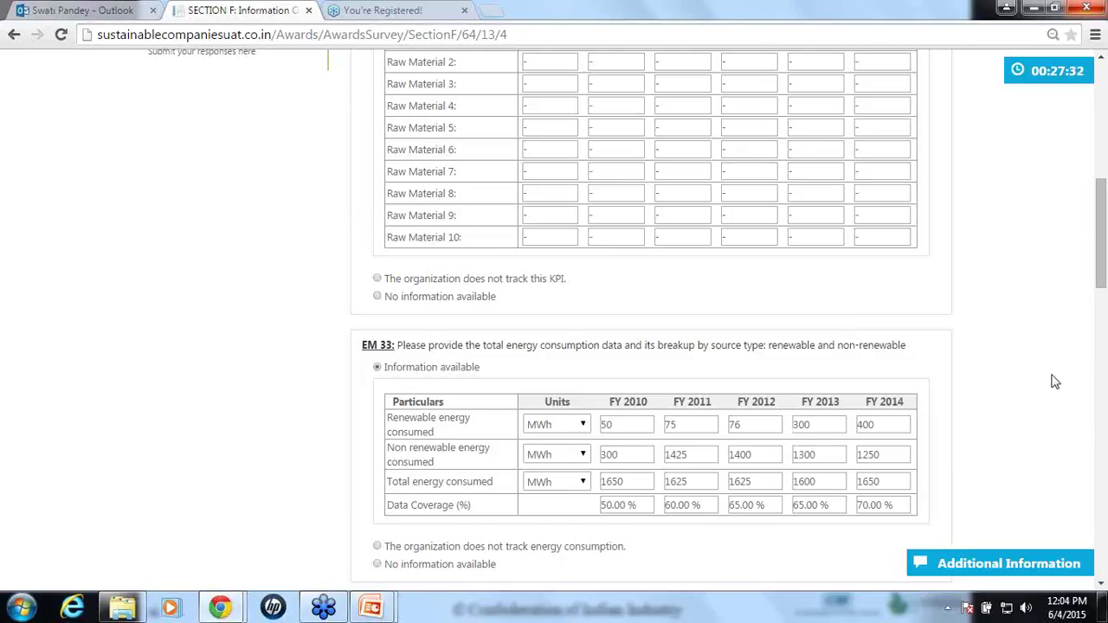
Look through EM 34 to EM 40 on energy data verification, grid electricity, and NOX and SOX emissions.
{"action": "scroll", "coordinate": [1054, 381], "scroll_direction": "down", "scroll_amount": 6}
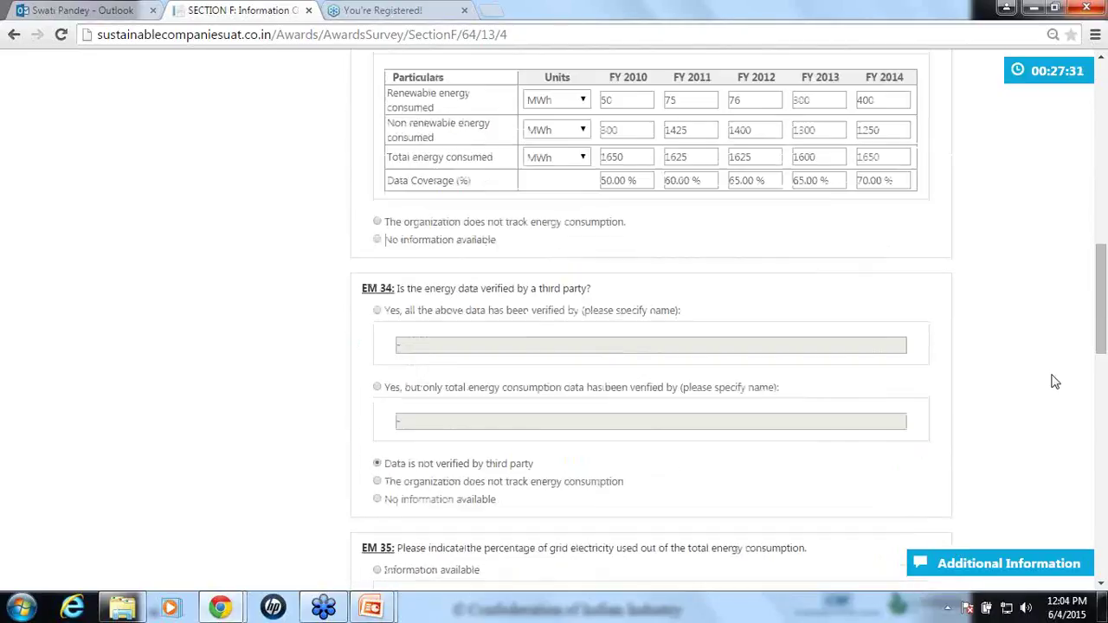
{"action": "scroll", "coordinate": [1055, 381], "scroll_direction": "down", "scroll_amount": 4}
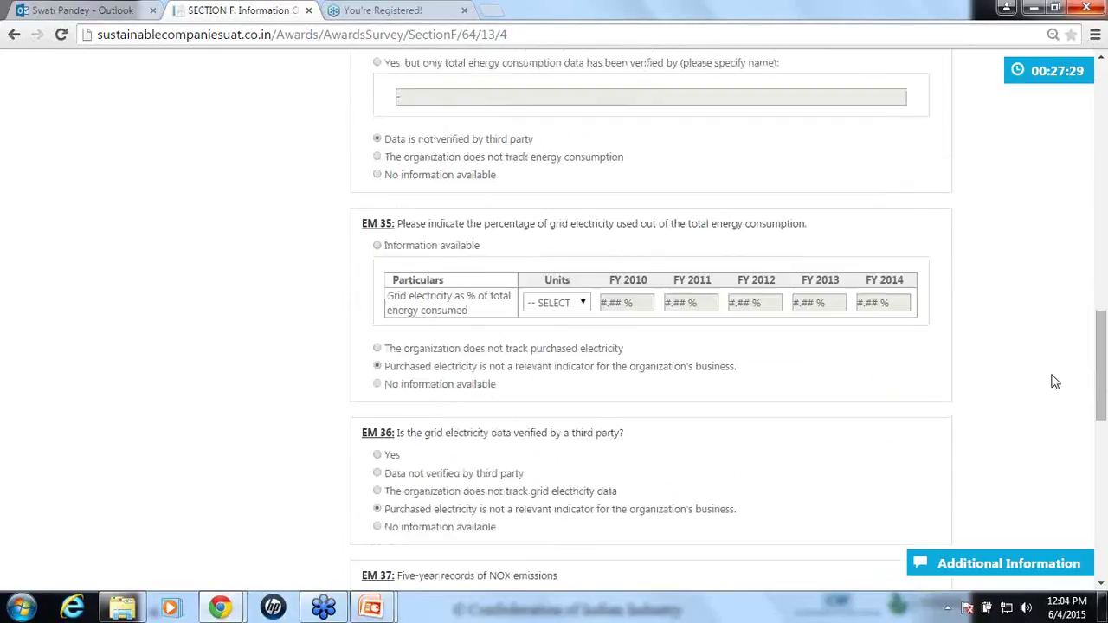
{"action": "scroll", "coordinate": [1054, 381], "scroll_direction": "down", "scroll_amount": 5}
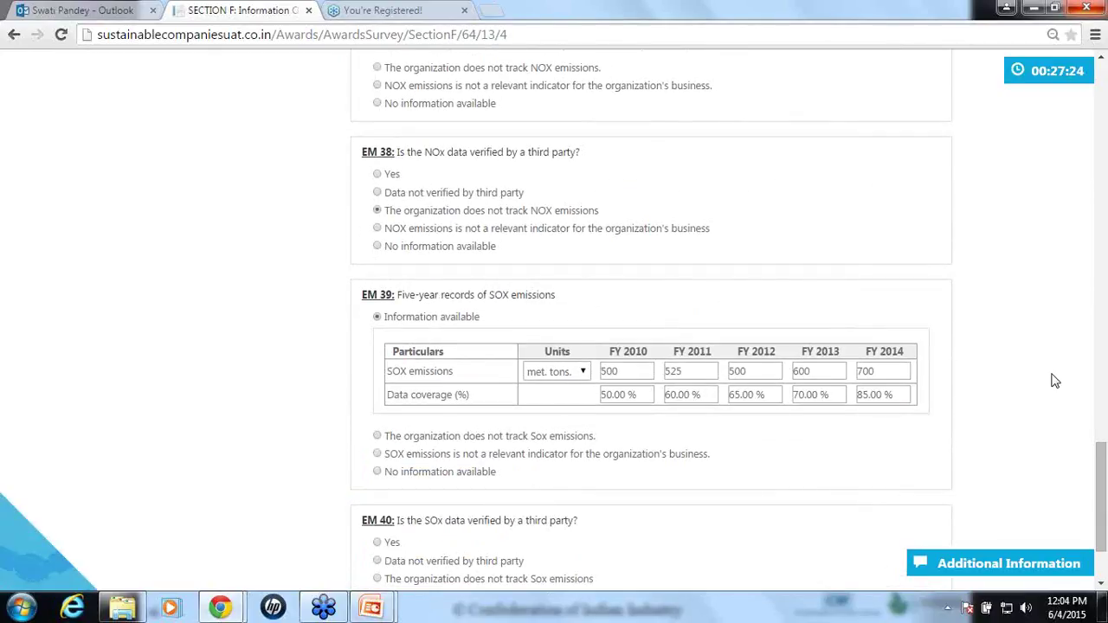
Switch to the PowerPoint slide show and advance to the "Biodiversity (10 questions)" slide.
{"action": "key", "text": "alt+Tab"}
{"action": "key", "text": "Right"}
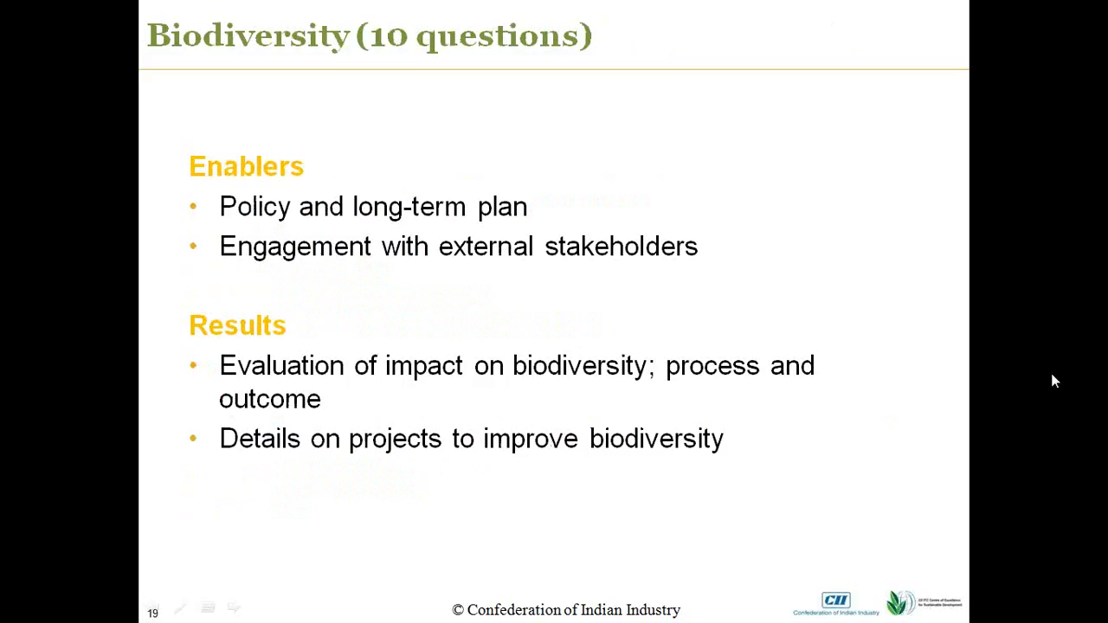
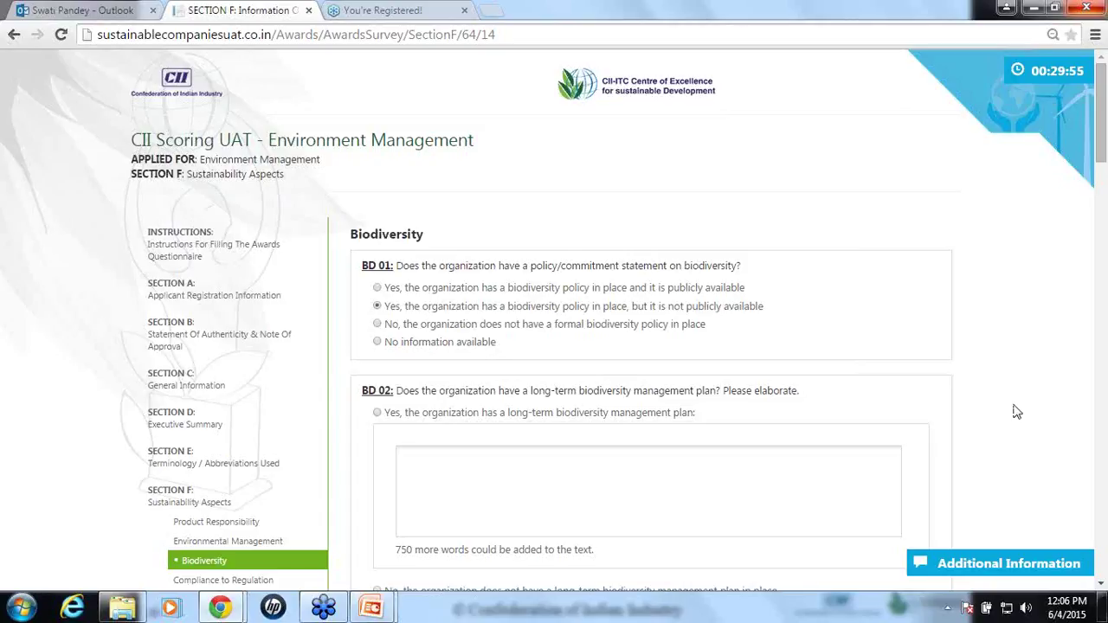
Look through the Biodiversity questions BD 01 to BD 10, from the policy statement to the IUCN Red List species count.
{"action": "scroll", "coordinate": [1017, 412], "scroll_direction": "down", "scroll_amount": 2}
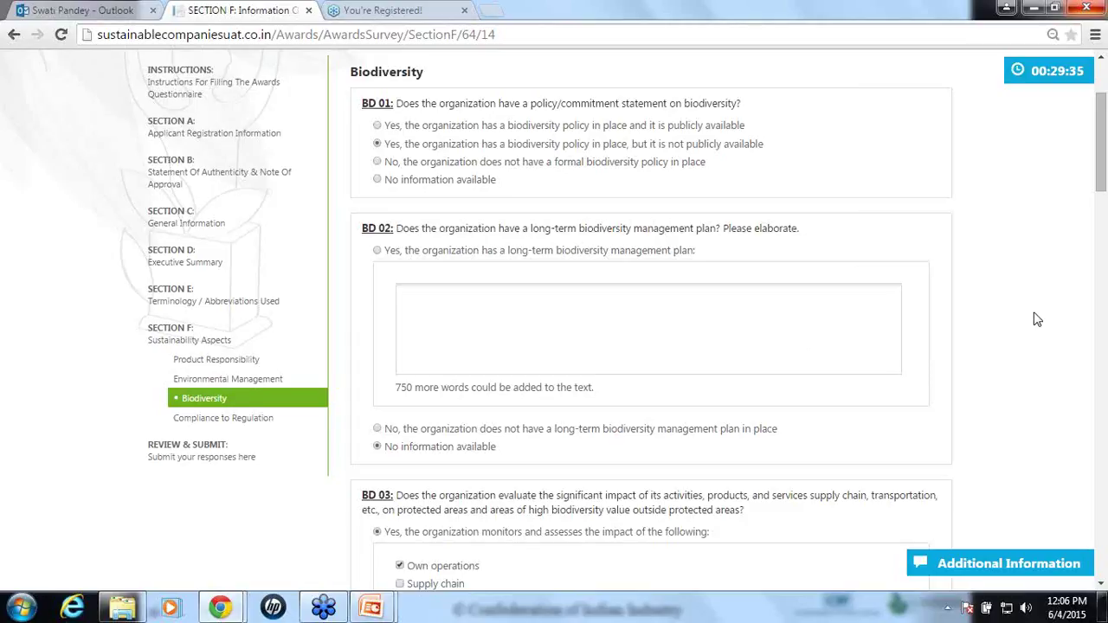
{"action": "scroll", "coordinate": [1036, 320], "scroll_direction": "down", "scroll_amount": 5}
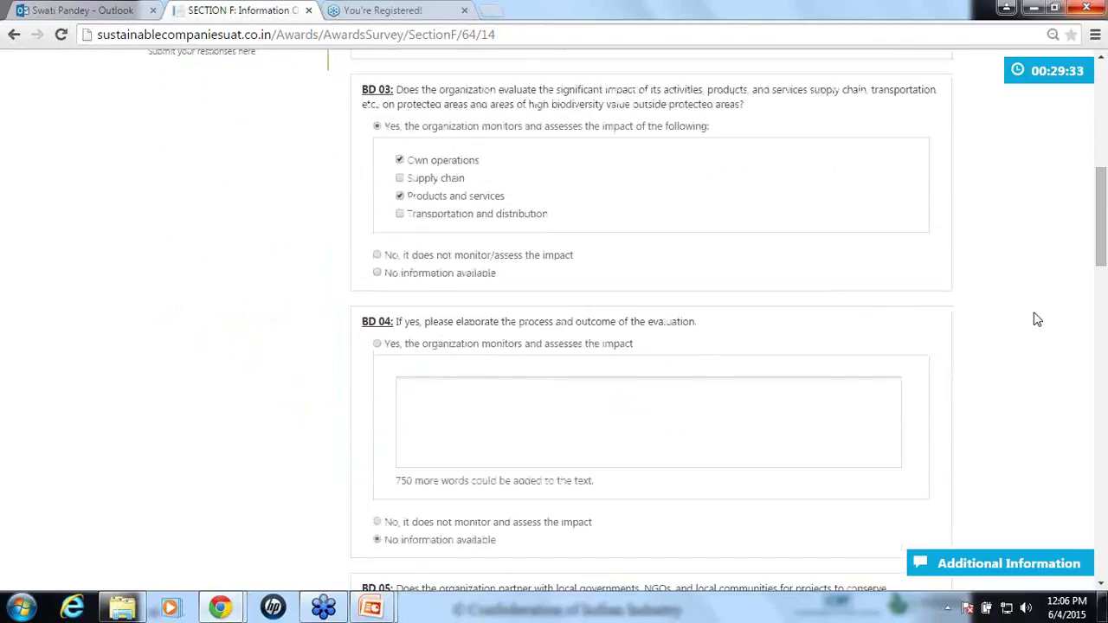
{"action": "scroll", "coordinate": [1037, 319], "scroll_direction": "down", "scroll_amount": 5}
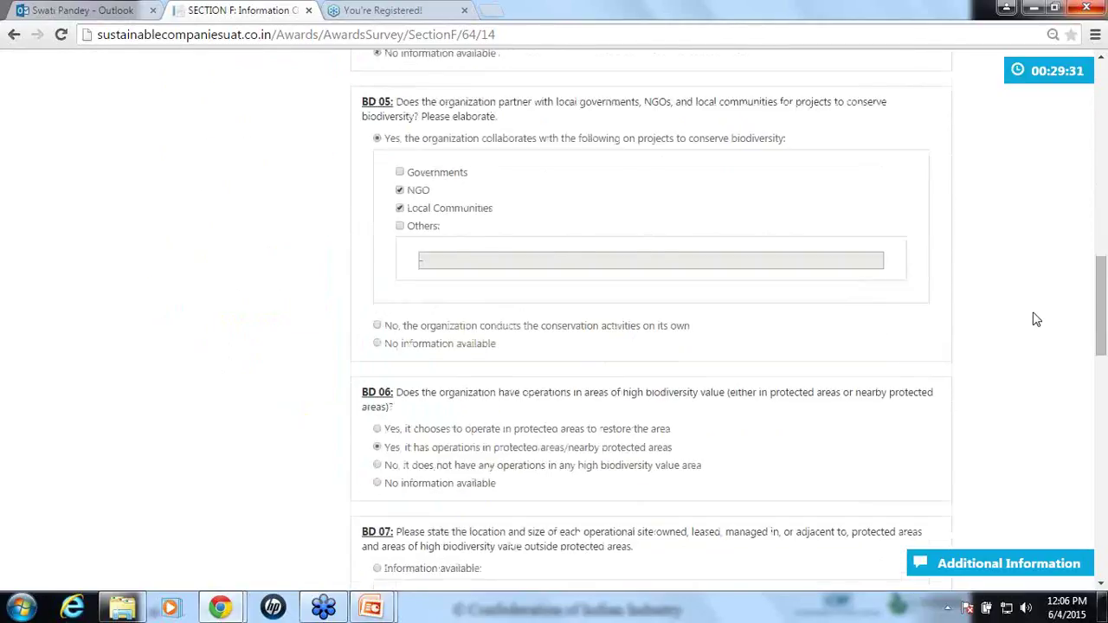
{"action": "scroll", "coordinate": [1037, 319], "scroll_direction": "down", "scroll_amount": 2}
{"action": "scroll", "coordinate": [1037, 319], "scroll_direction": "down", "scroll_amount": 3}
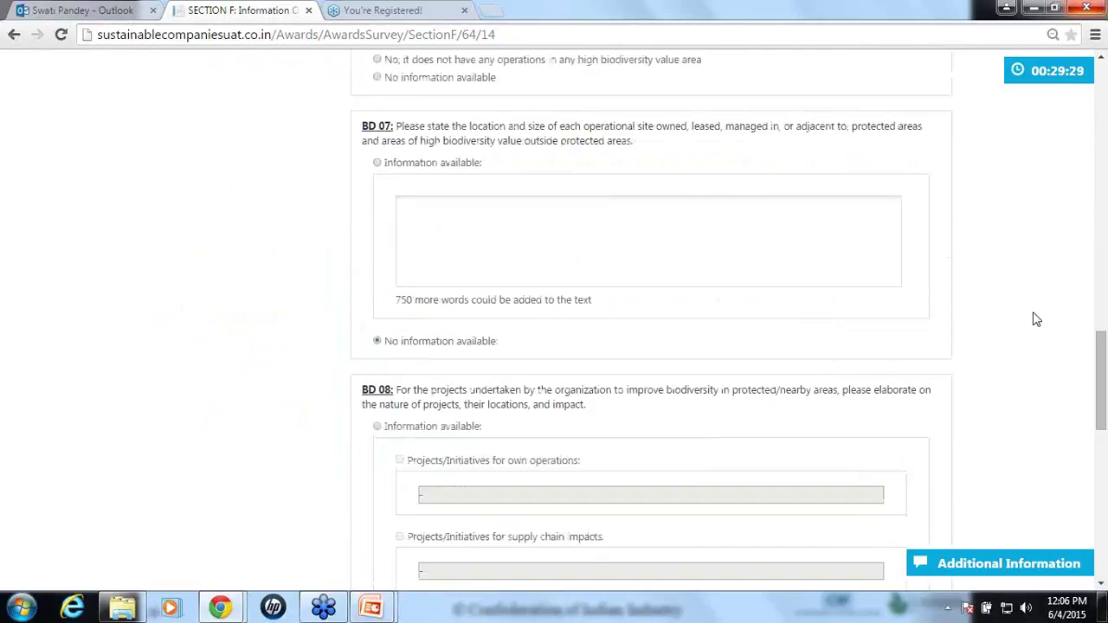
{"action": "scroll", "coordinate": [1037, 319], "scroll_direction": "down", "scroll_amount": 6}
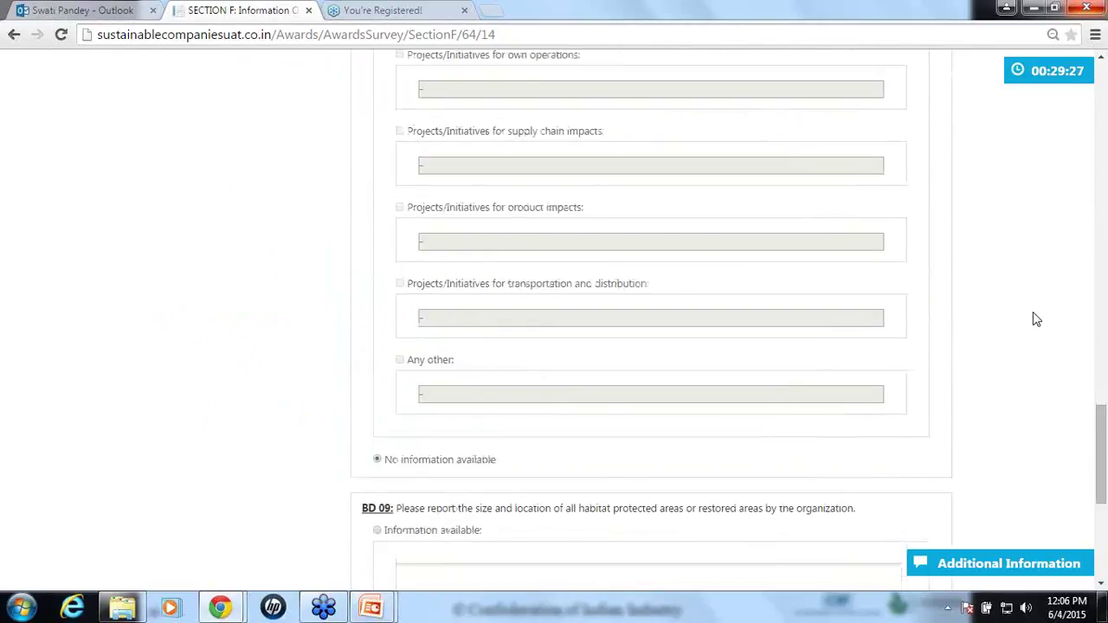
{"action": "scroll", "coordinate": [1037, 320], "scroll_direction": "down", "scroll_amount": 4}
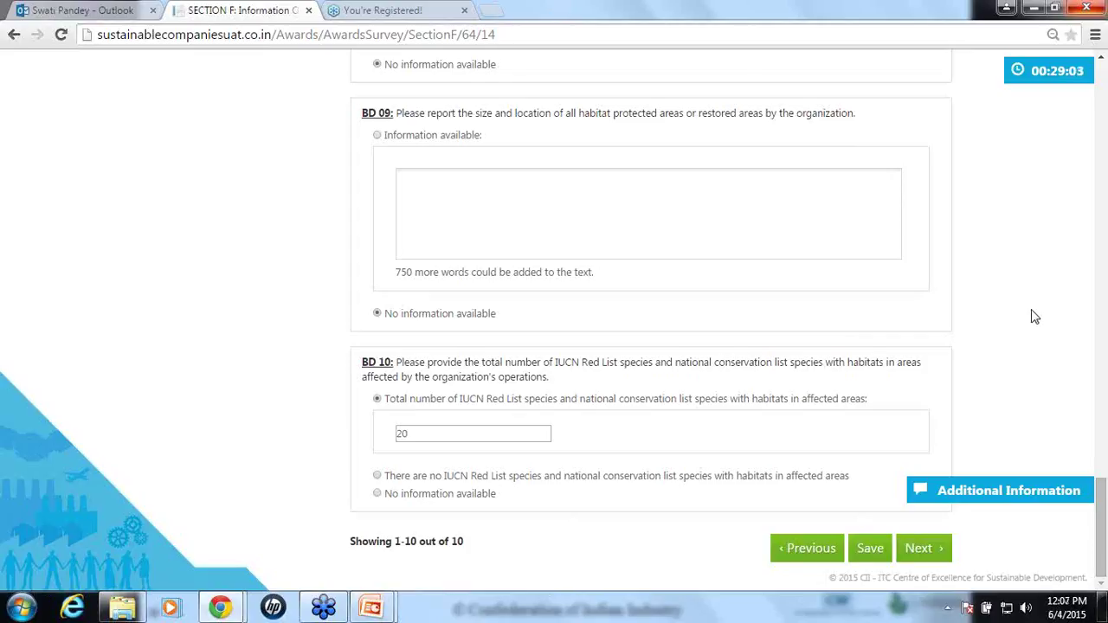
{"action": "scroll", "coordinate": [1037, 318], "scroll_direction": "up", "scroll_amount": 7}
{"action": "scroll", "coordinate": [1037, 316], "scroll_direction": "up", "scroll_amount": 15}
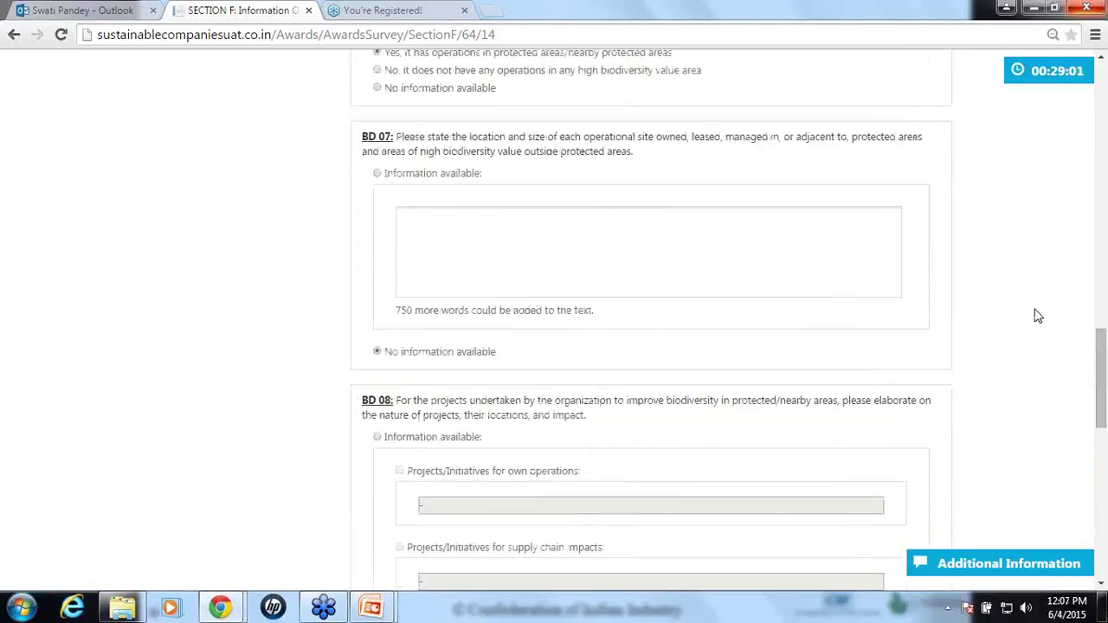
{"action": "scroll", "coordinate": [1039, 317], "scroll_direction": "up", "scroll_amount": 5}
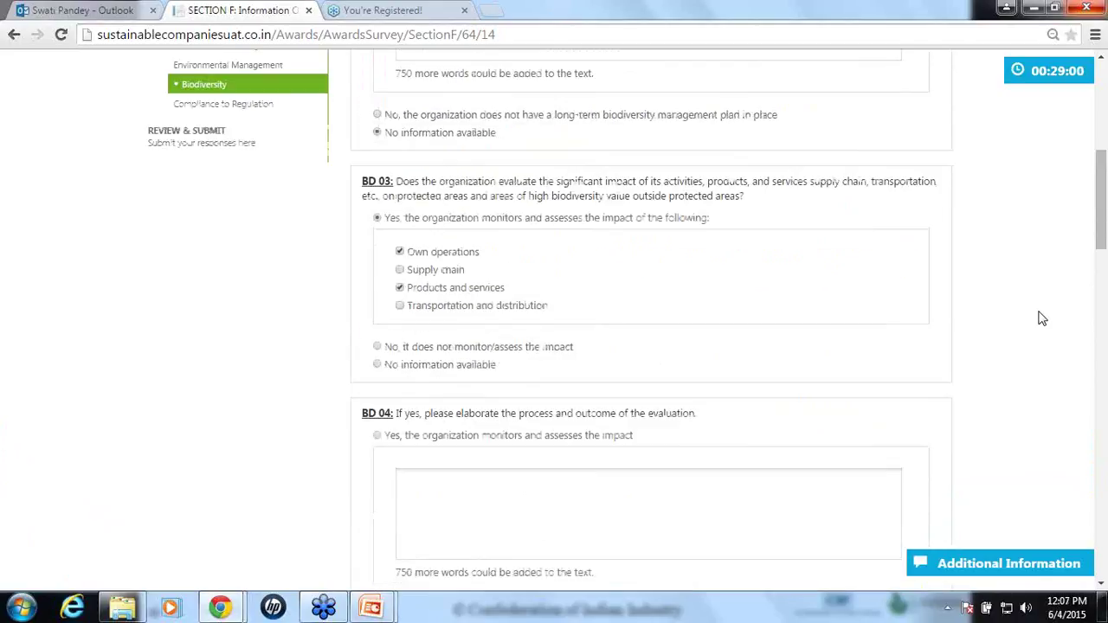
Go to the Compliance to Regulation aspect and look through the full list of regulations under CR 01.
{"action": "left_click", "coordinate": [250, 429]}
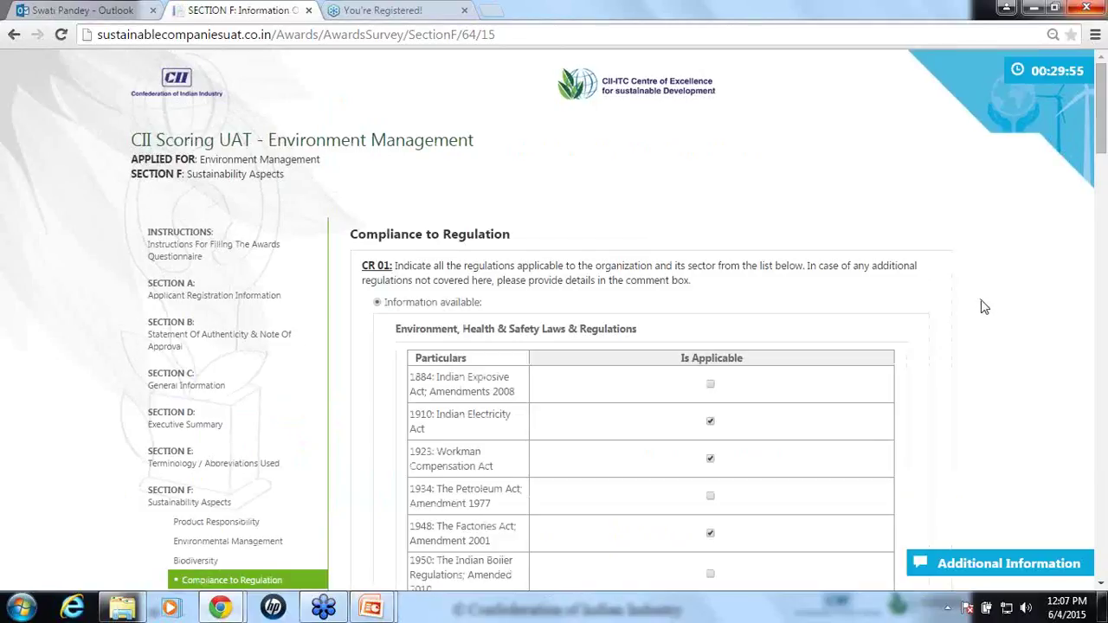
{"action": "scroll", "coordinate": [1002, 317], "scroll_direction": "down", "scroll_amount": 2}
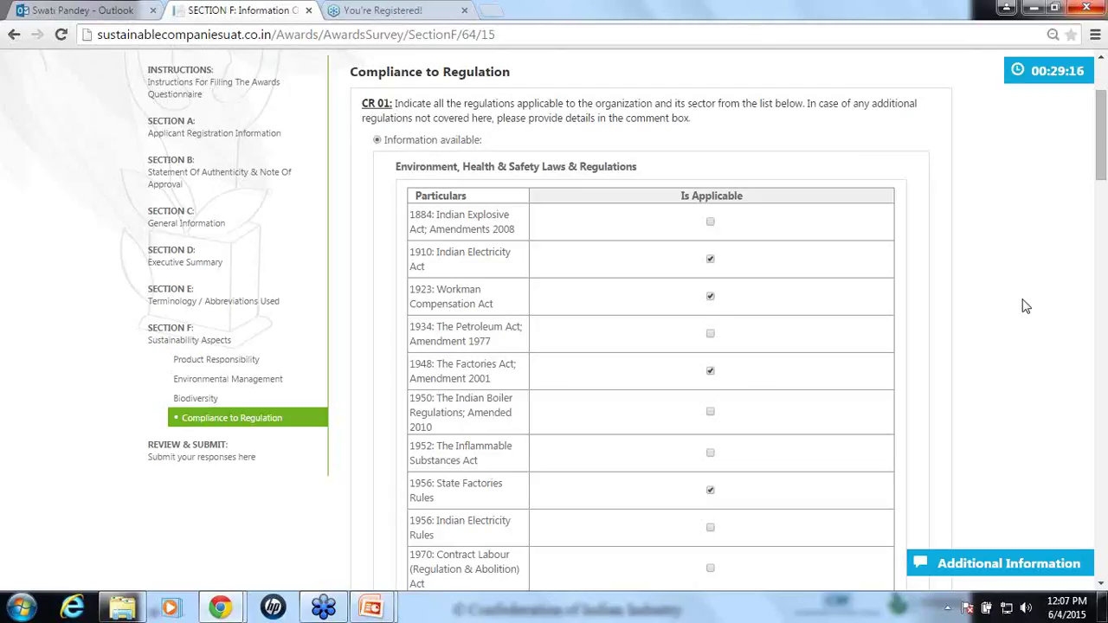
{"action": "scroll", "coordinate": [1025, 306], "scroll_direction": "down", "scroll_amount": 1}
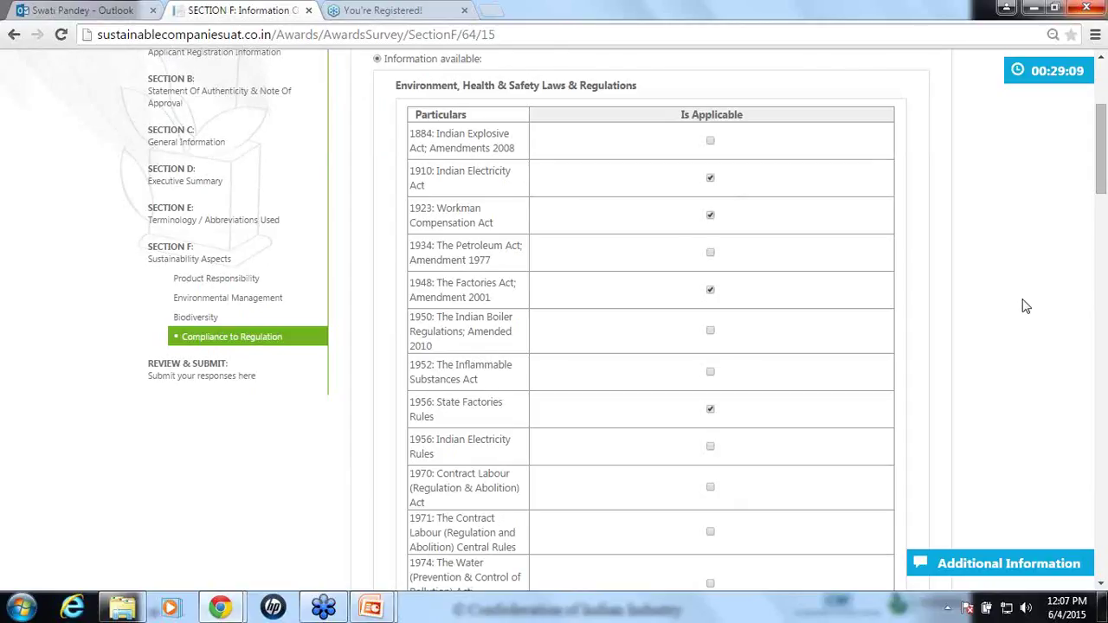
{"action": "scroll", "coordinate": [1025, 306], "scroll_direction": "down", "scroll_amount": 10}
{"action": "scroll", "coordinate": [1027, 305], "scroll_direction": "down", "scroll_amount": 10}
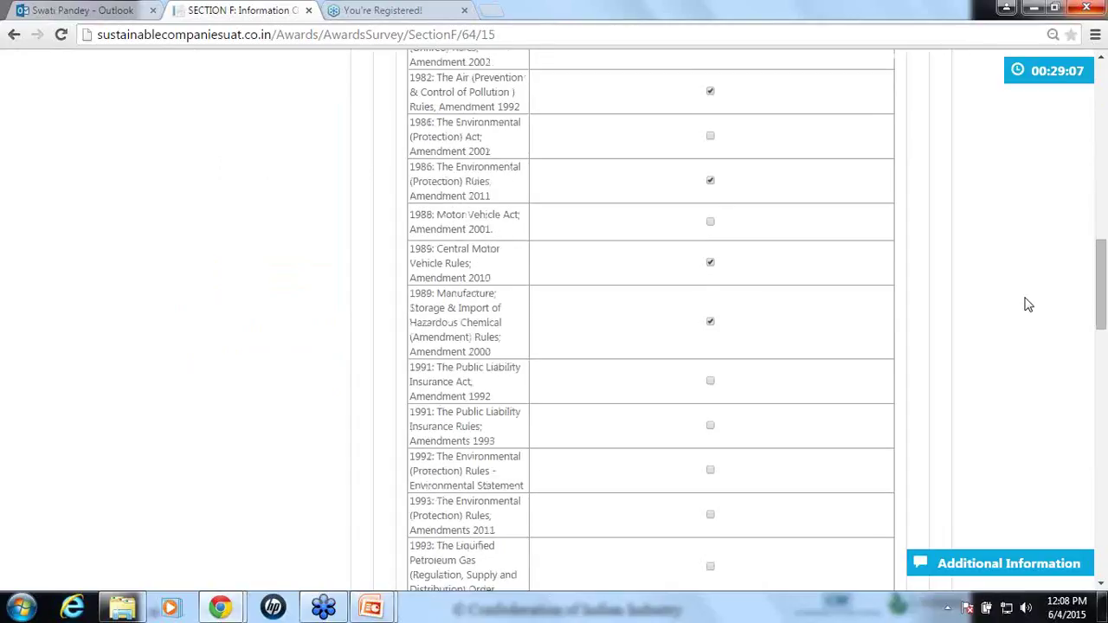
{"action": "scroll", "coordinate": [1028, 305], "scroll_direction": "down", "scroll_amount": 10}
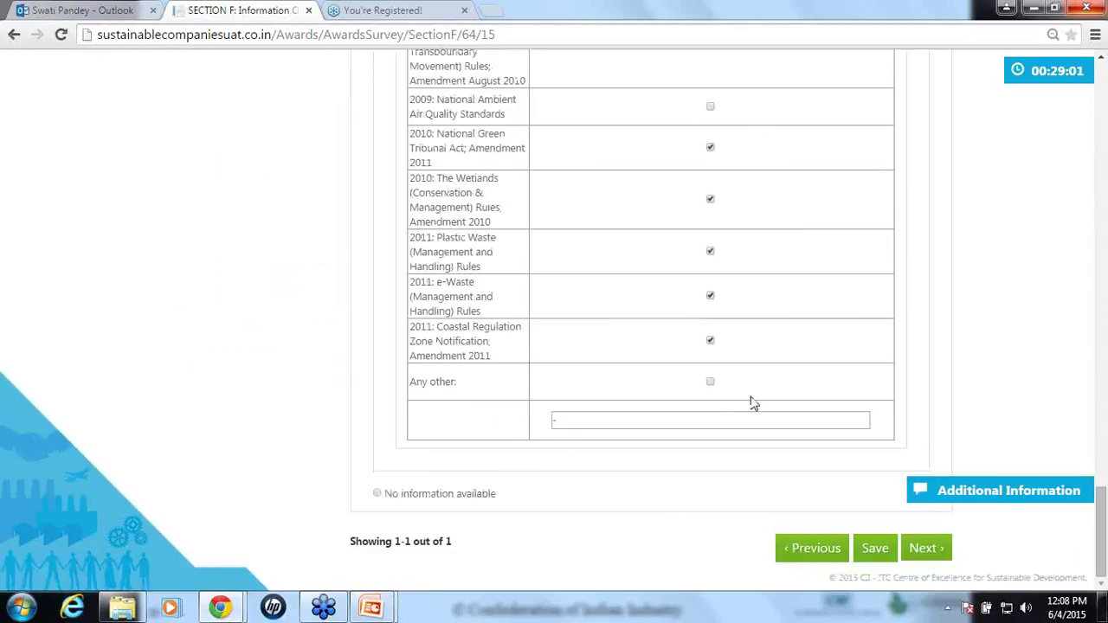
Mark "Any other" as applicable in CR 01 and save the details "1) Regulation 1" and "2) Regulation 2" on separate lines.
{"action": "left_click", "coordinate": [710, 382]}
{"action": "left_click", "coordinate": [605, 424]}
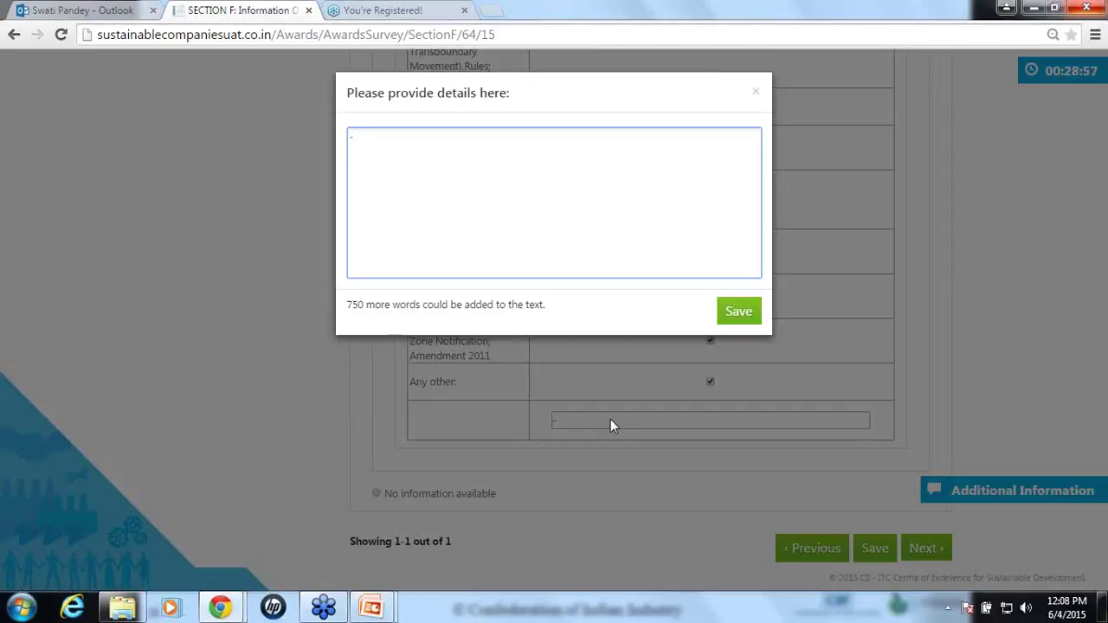
{"action": "type", "text": "1) Regulation 1"}
{"action": "key", "text": "Return"}
{"action": "type", "text": "2)"}
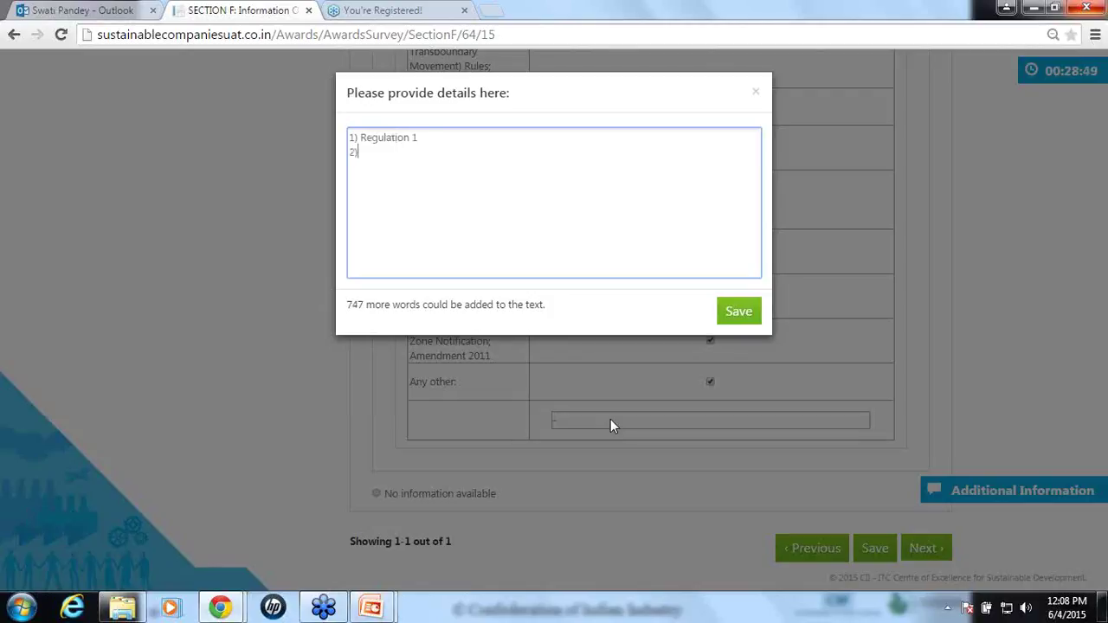
{"action": "type", "text": " Regulation 2"}
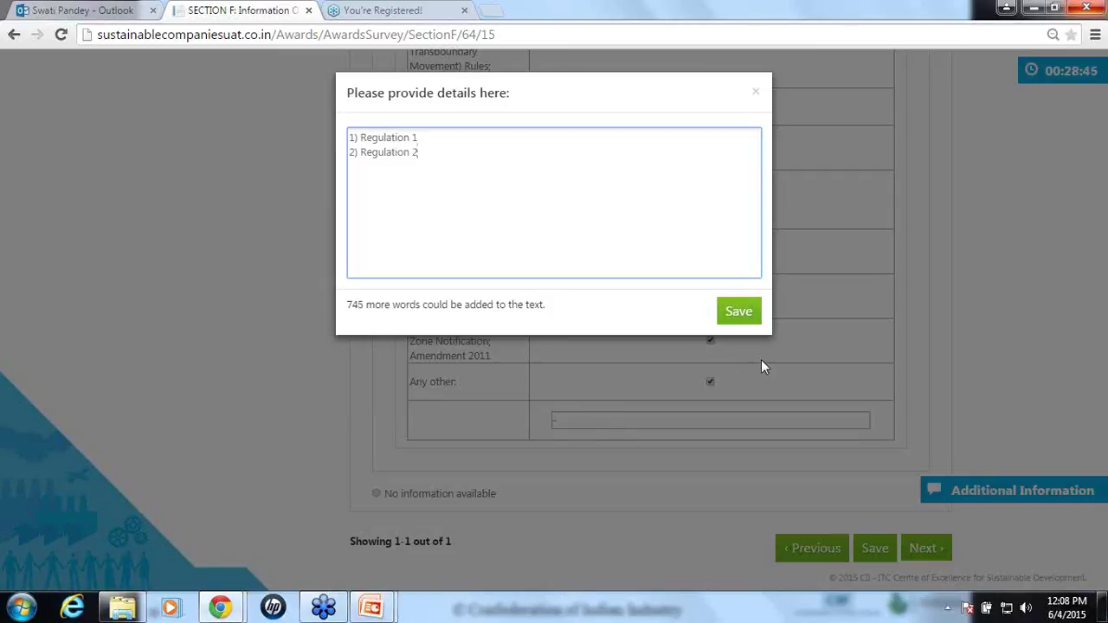
{"action": "left_click", "coordinate": [761, 325]}
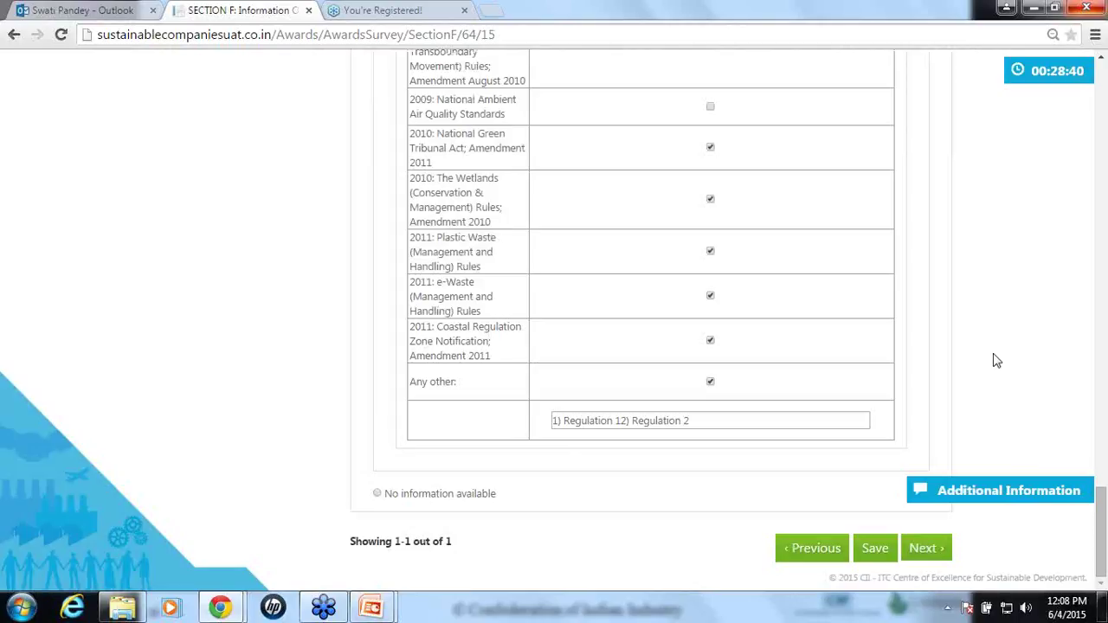
Save the Compliance to Regulation answers and look over the start of the regulations table.
{"action": "left_click", "coordinate": [890, 550]}
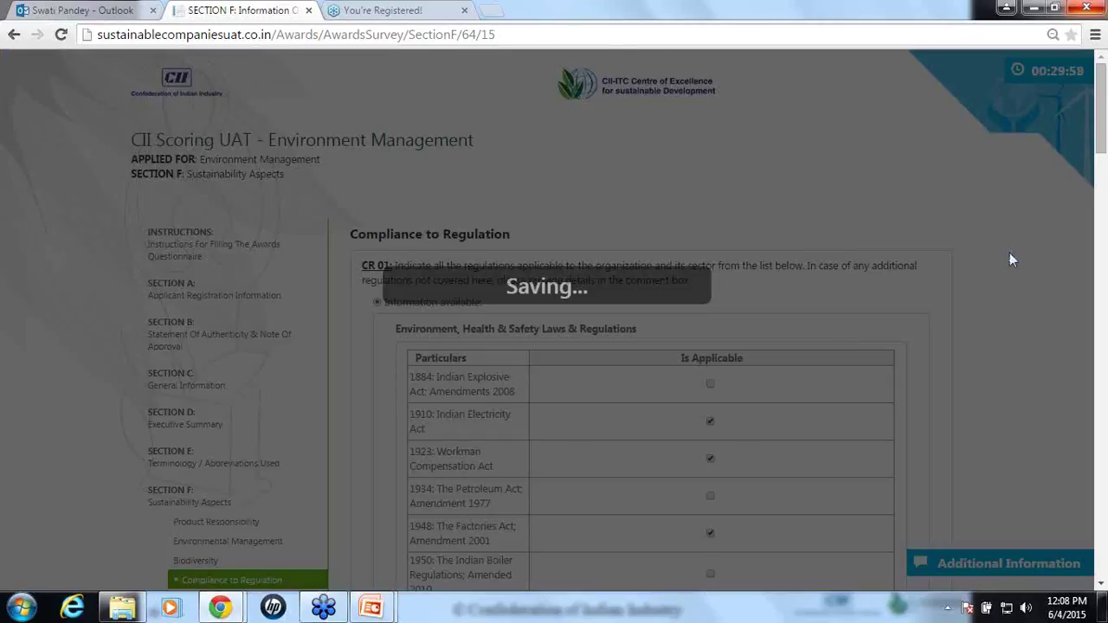
{"action": "scroll", "coordinate": [1012, 259], "scroll_direction": "down", "scroll_amount": 4}
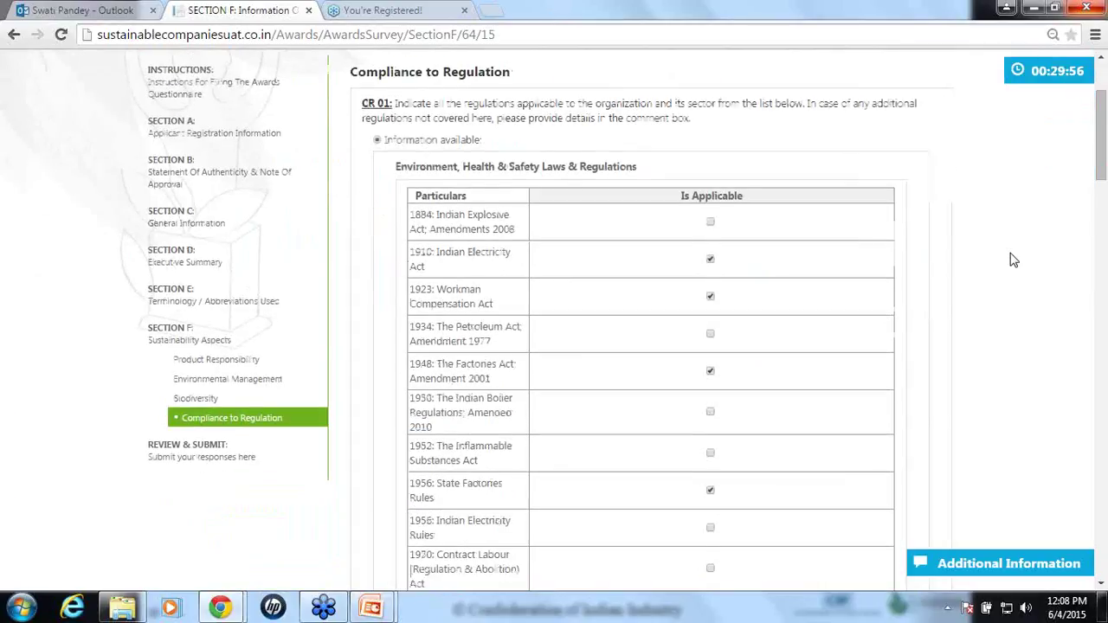
{"action": "scroll", "coordinate": [1013, 260], "scroll_direction": "up", "scroll_amount": 1}
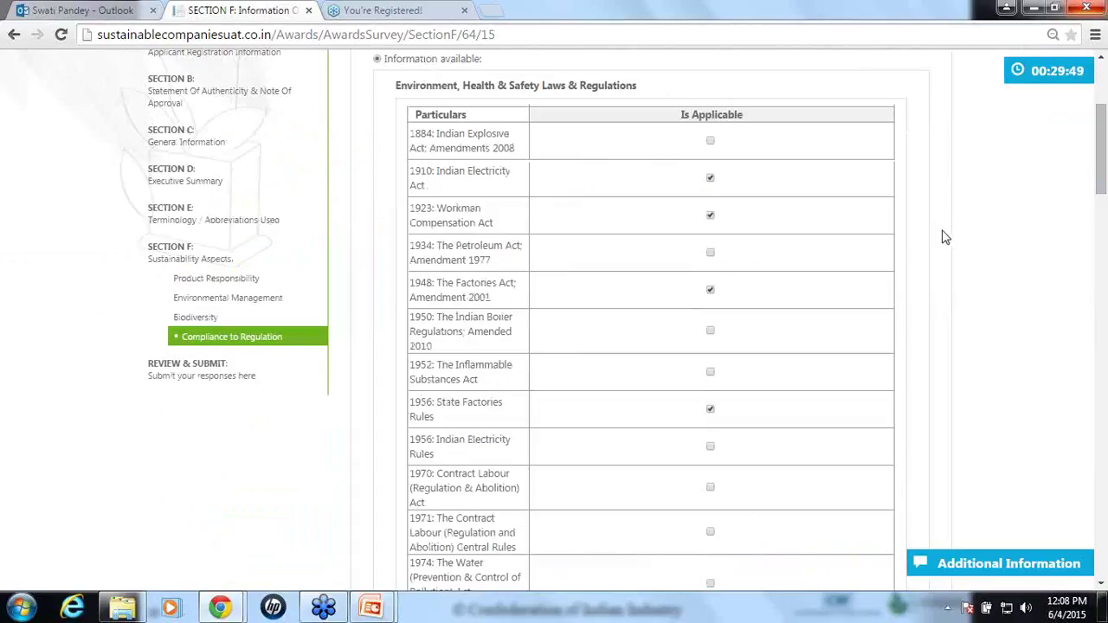
Switch to the PowerPoint slide show, view the "Compliance to Regulation (1 question)" slide, and return to the questionnaire in the browser.
{"action": "key", "text": "alt+Tab"}
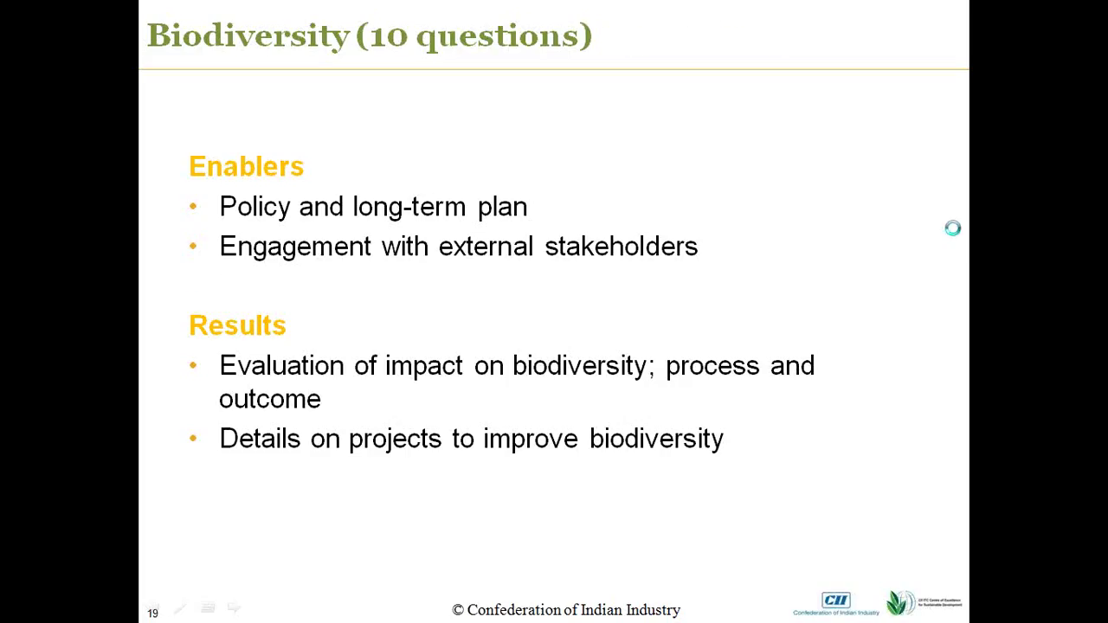
{"action": "key", "text": "Right"}
{"action": "key", "text": "Right"}
{"action": "key", "text": "Left"}
{"action": "key", "text": "Left"}
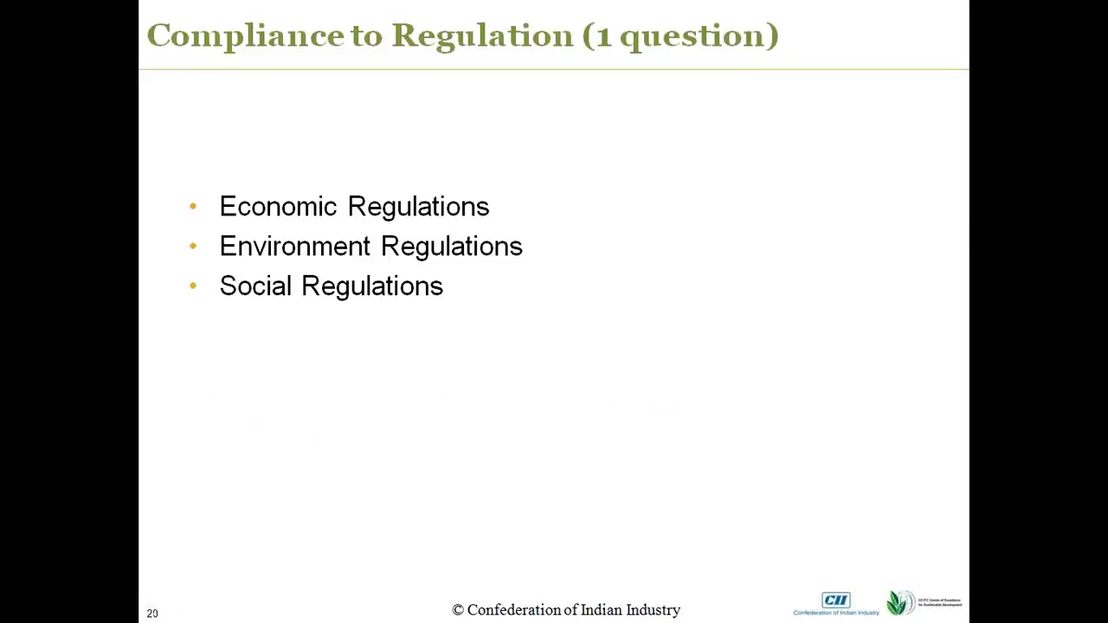
{"action": "key", "text": "Right"}
{"action": "key", "text": "Right"}
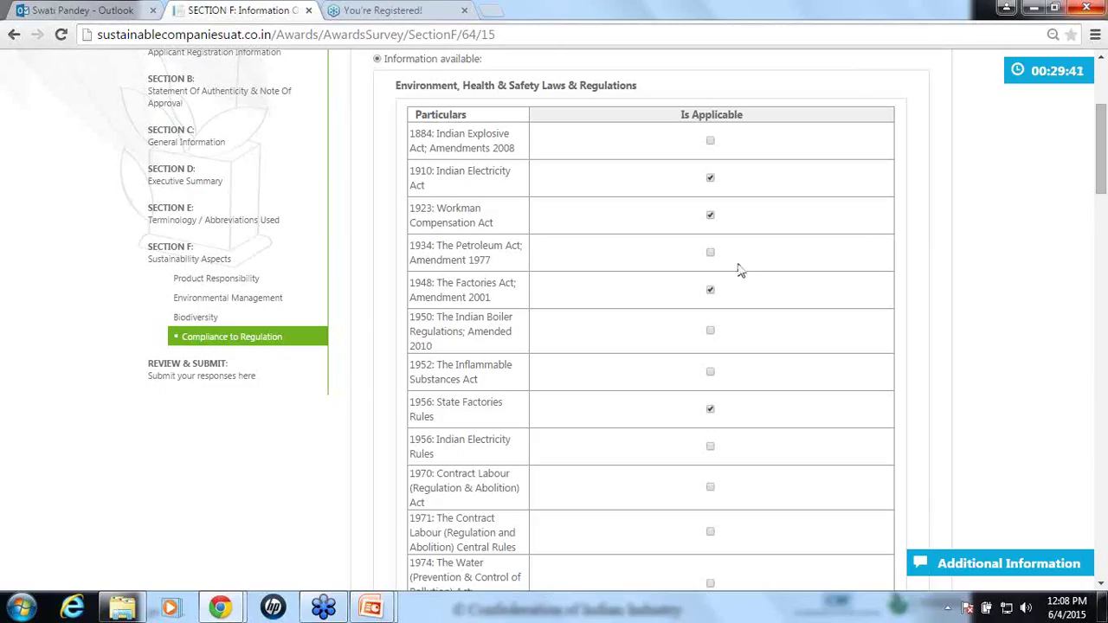
Open the Review & Submit page and examine the section completion and Aspect Level Status Summary.
{"action": "left_click", "coordinate": [195, 371]}
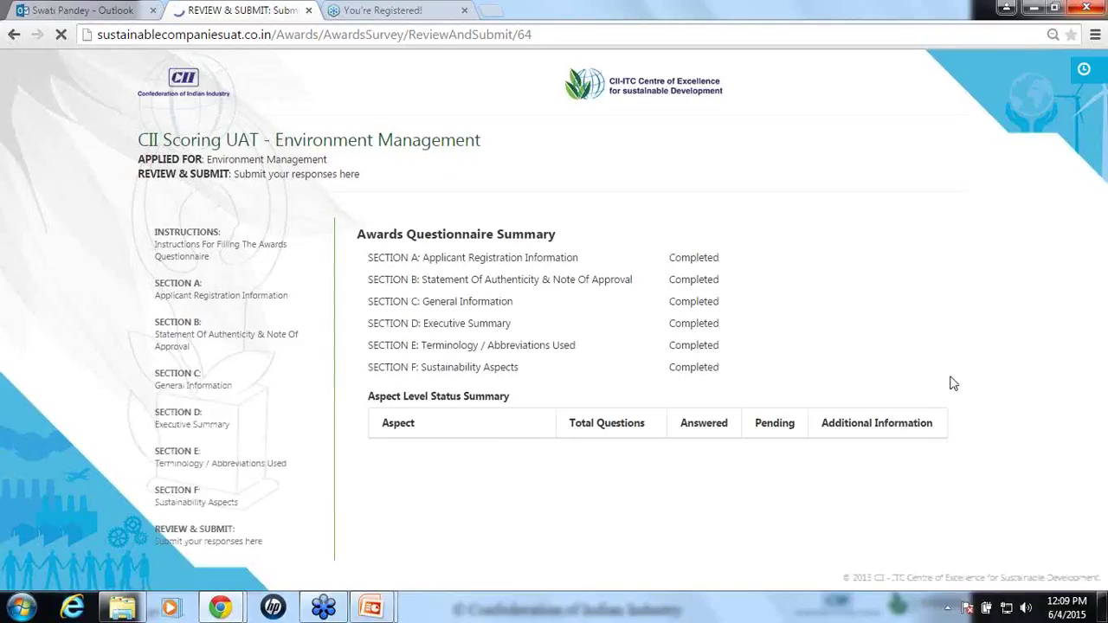
{"action": "scroll", "coordinate": [996, 364], "scroll_direction": "down", "scroll_amount": 1}
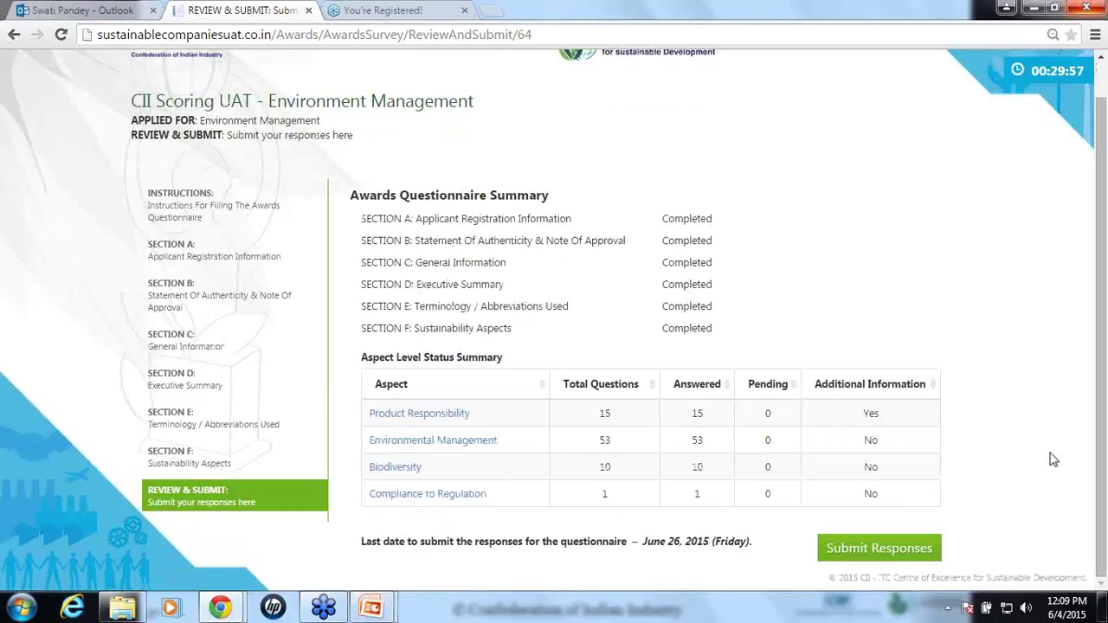
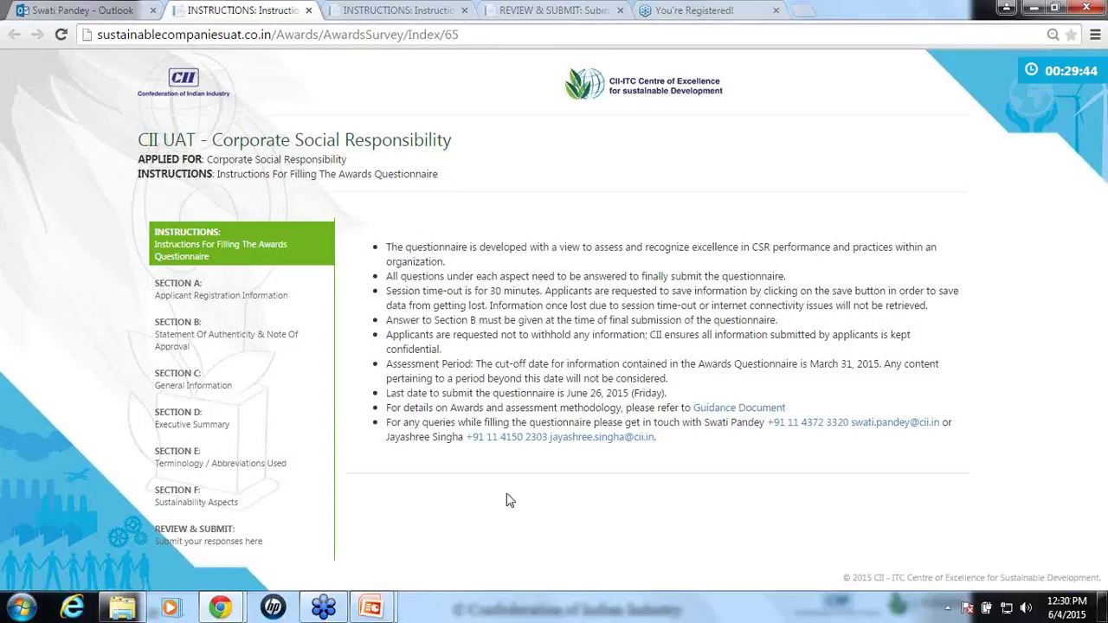
{"action": "left_click", "coordinate": [727, 409]}
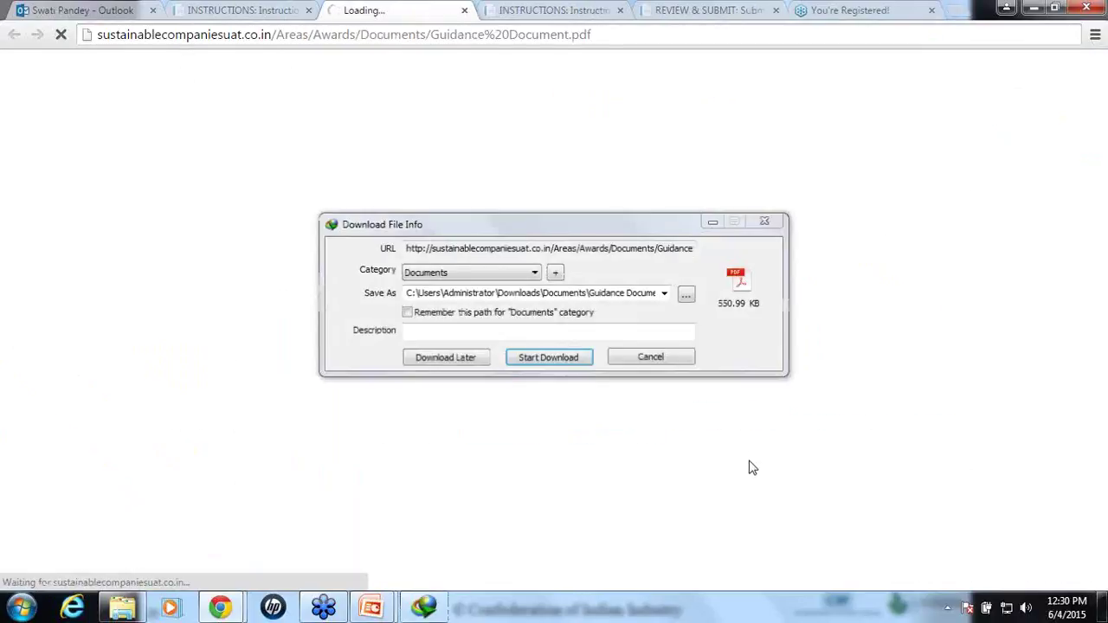
{"action": "left_click", "coordinate": [766, 222]}
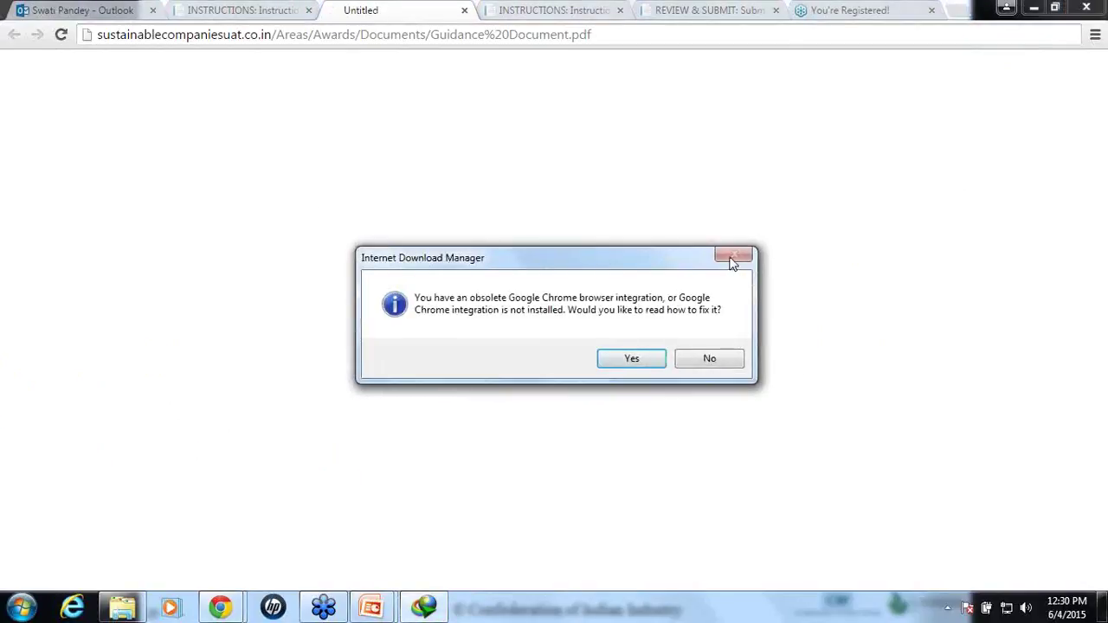
{"action": "left_click", "coordinate": [697, 363]}
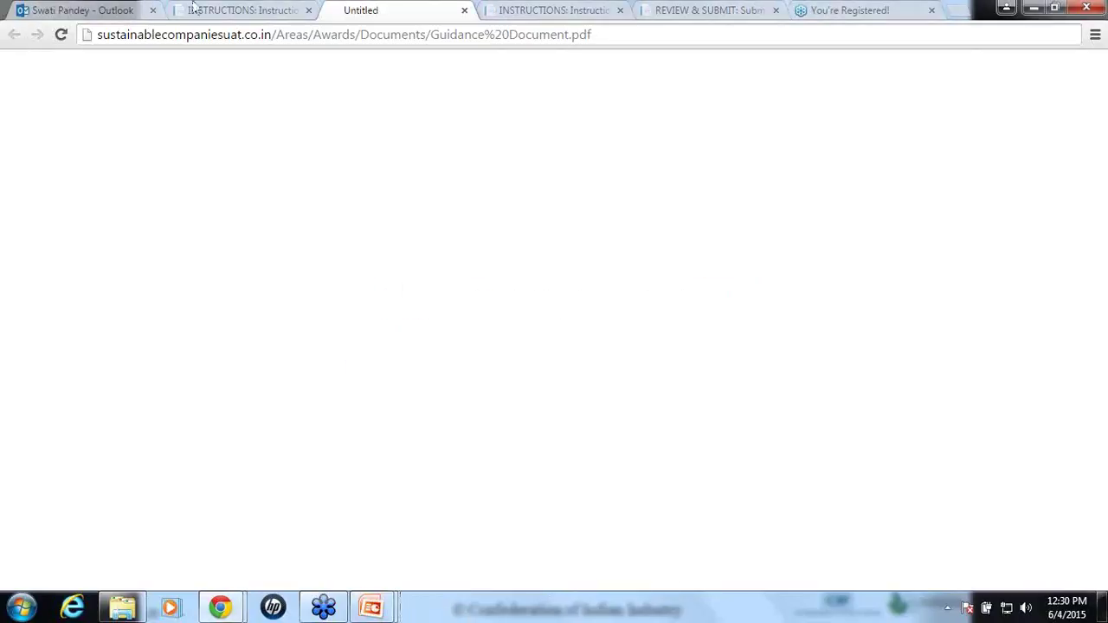
{"action": "left_click", "coordinate": [465, 10]}
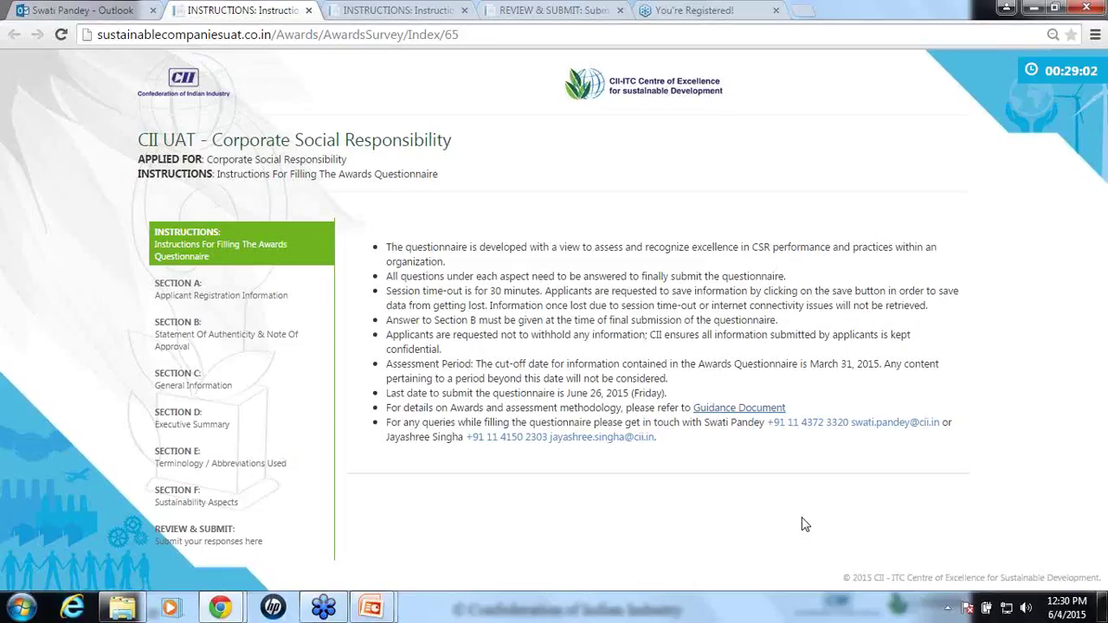
Check the webinar registration confirmation page and return to the Corporate Social Responsibility questionnaire's instructions.
{"action": "mouse_move", "coordinate": [1004, 90]}
{"action": "left_click", "coordinate": [719, 7]}
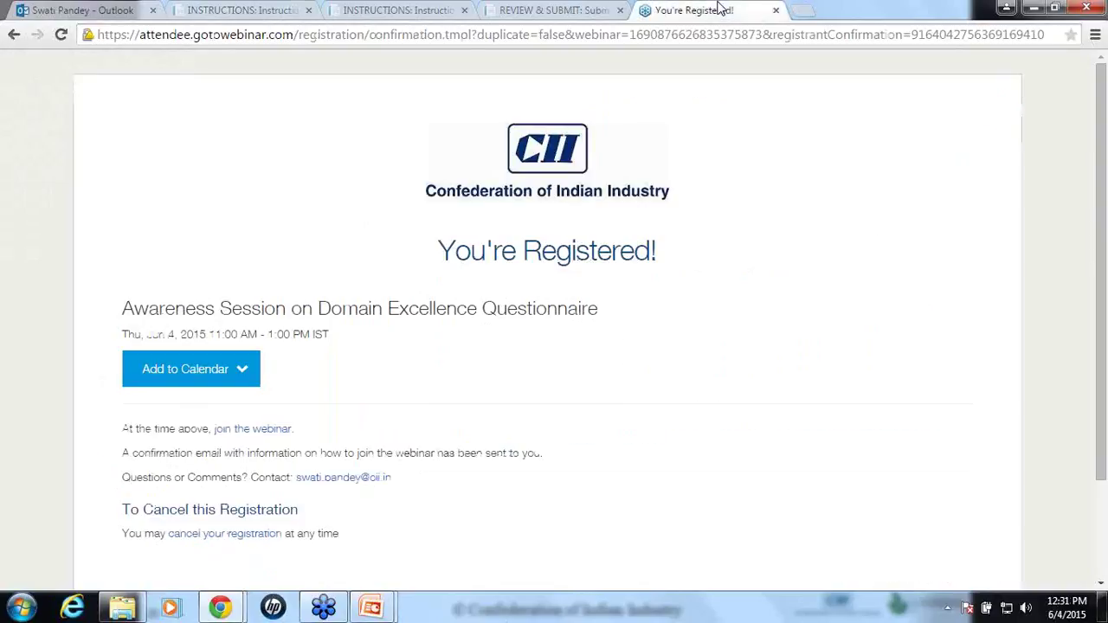
{"action": "left_click", "coordinate": [247, 12]}
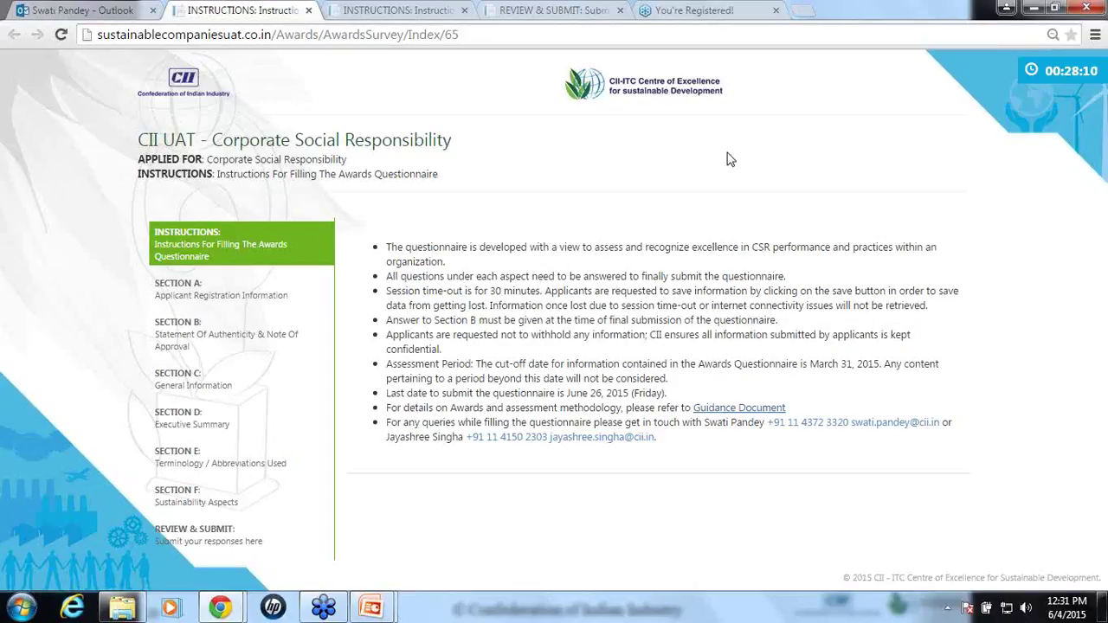
Open Section A and look over the classification, company details and contact person fields.
{"action": "left_click", "coordinate": [170, 294]}
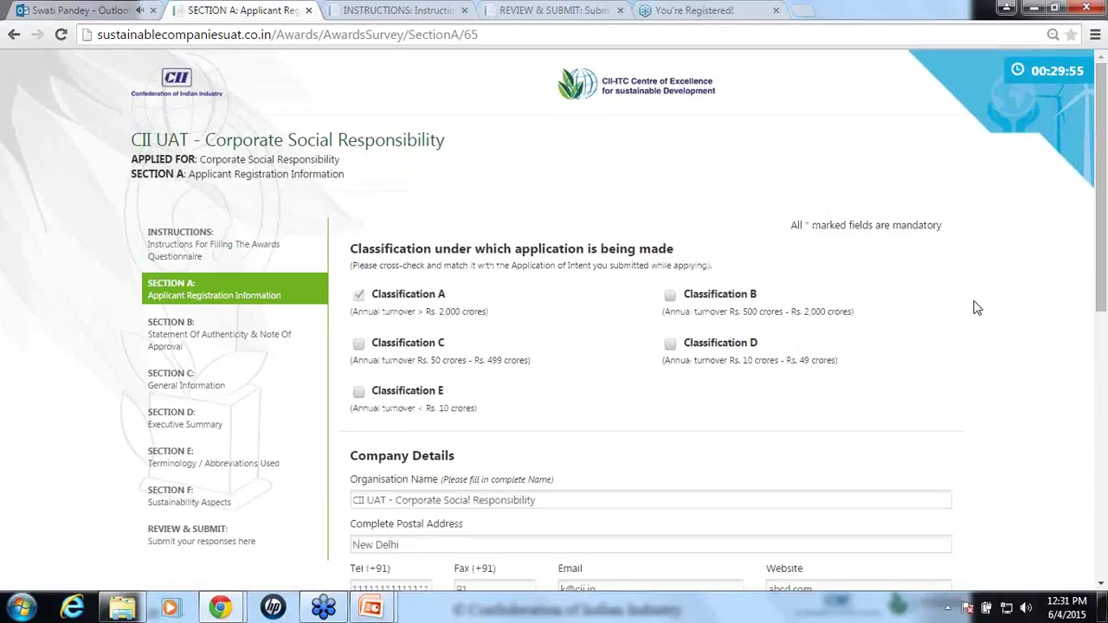
{"action": "scroll", "coordinate": [977, 309], "scroll_direction": "down", "scroll_amount": 1}
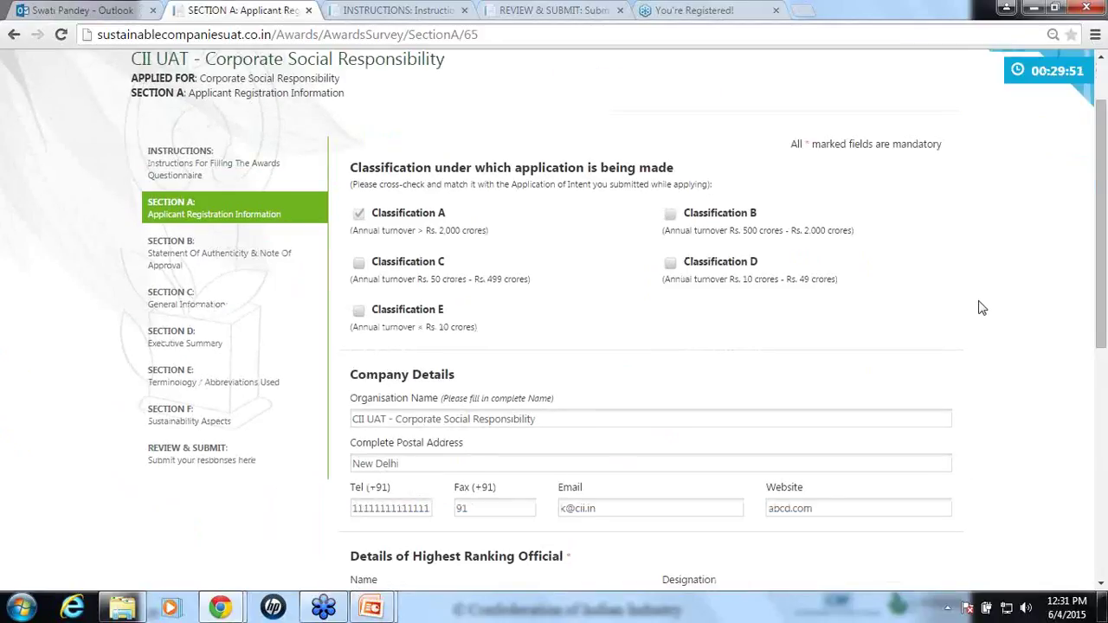
{"action": "scroll", "coordinate": [980, 307], "scroll_direction": "down", "scroll_amount": 3}
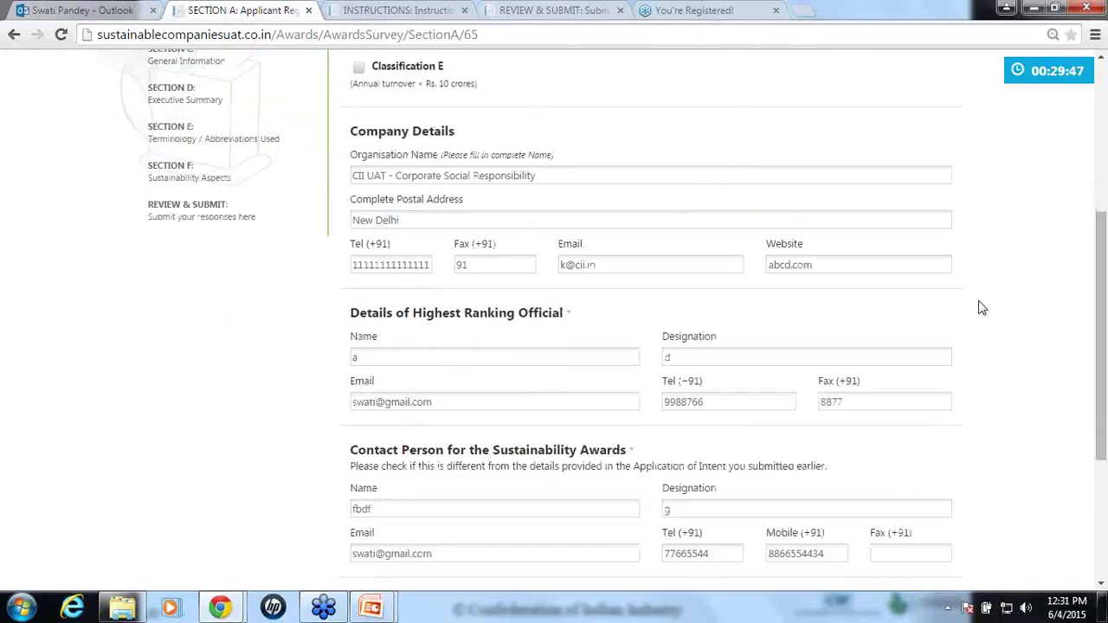
{"action": "scroll", "coordinate": [981, 309], "scroll_direction": "down", "scroll_amount": 2}
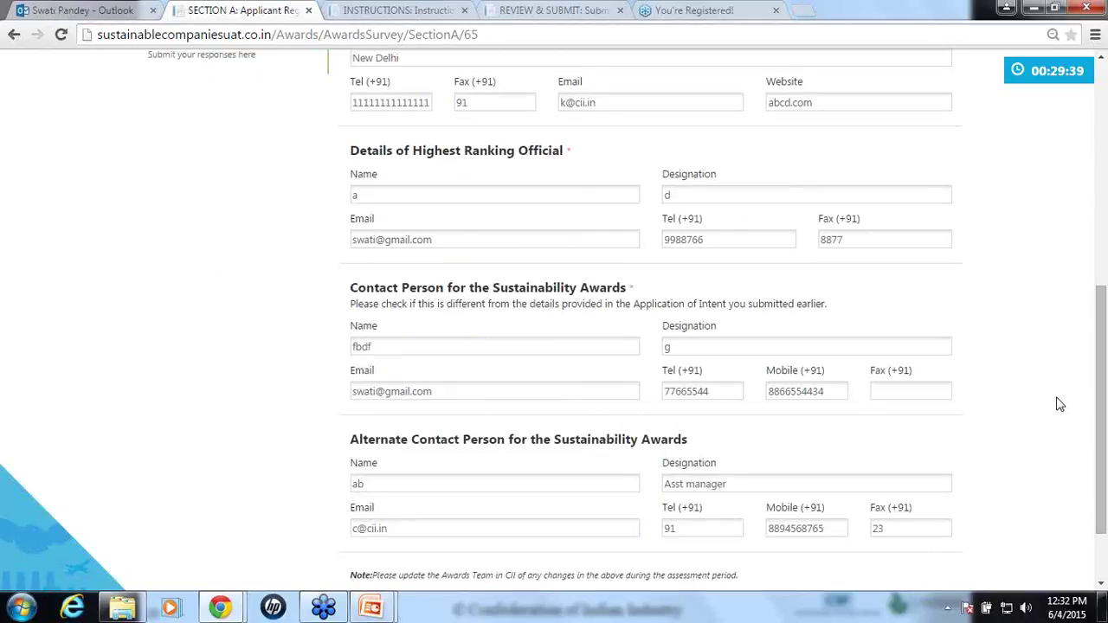
{"action": "scroll", "coordinate": [1056, 406], "scroll_direction": "up", "scroll_amount": 1}
{"action": "scroll", "coordinate": [1056, 407], "scroll_direction": "up", "scroll_amount": 2}
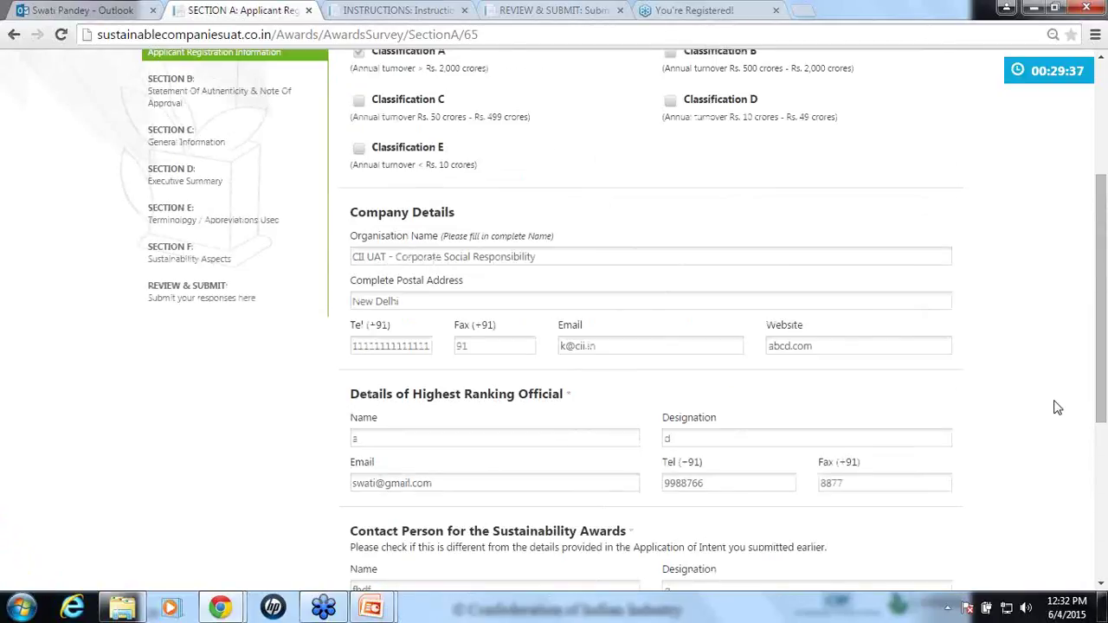
{"action": "scroll", "coordinate": [1045, 397], "scroll_direction": "up", "scroll_amount": 2}
{"action": "scroll", "coordinate": [965, 359], "scroll_direction": "down", "scroll_amount": 3}
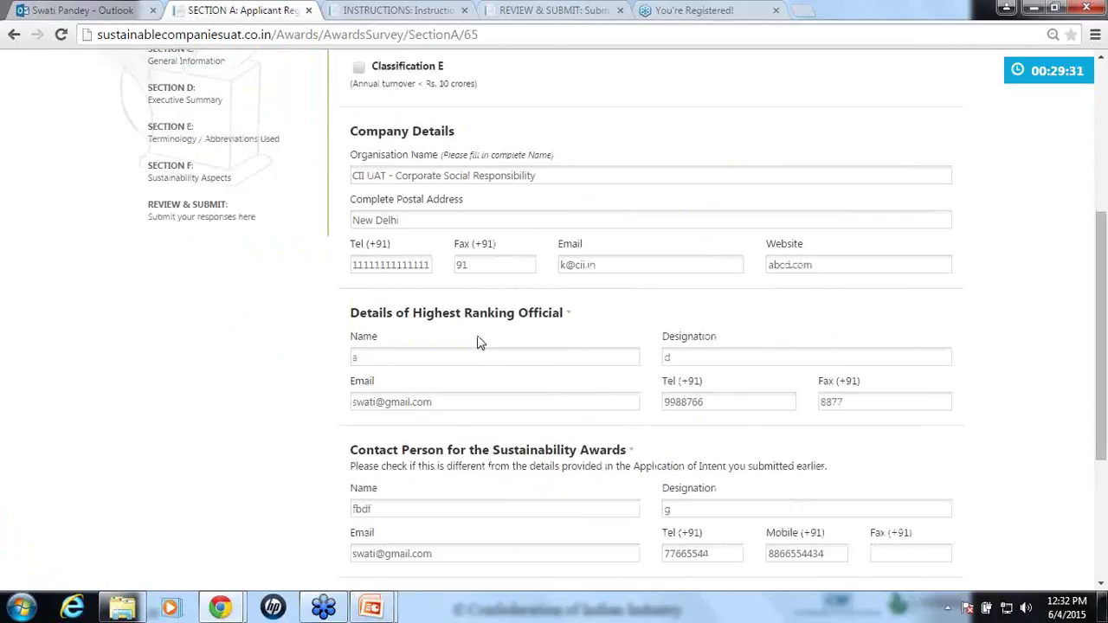
Examine the highest ranking official, contact person and alternate contact details through to the end of Section A.
{"action": "left_click", "coordinate": [380, 360]}
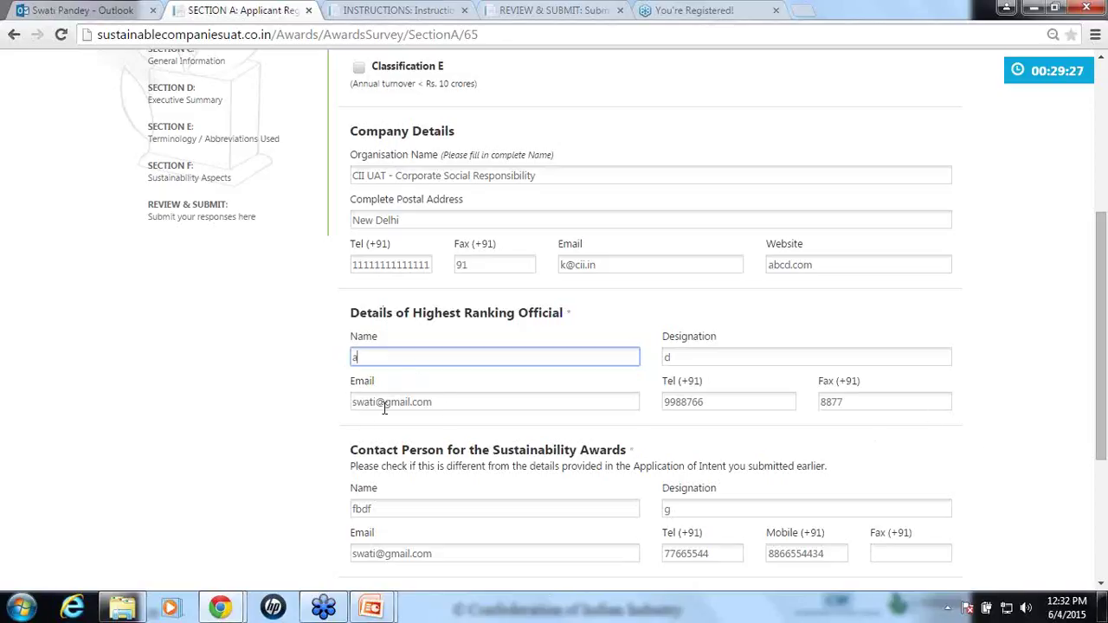
{"action": "left_click", "coordinate": [1011, 413]}
{"action": "scroll", "coordinate": [1011, 413], "scroll_direction": "down", "scroll_amount": 3}
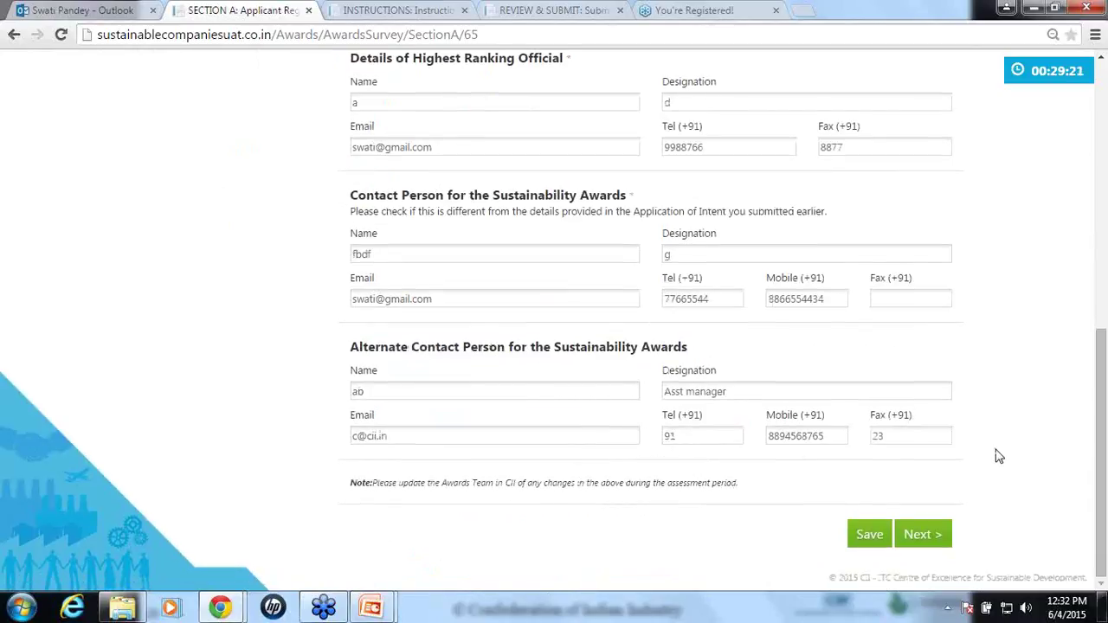
{"action": "scroll", "coordinate": [998, 456], "scroll_direction": "up", "scroll_amount": 5}
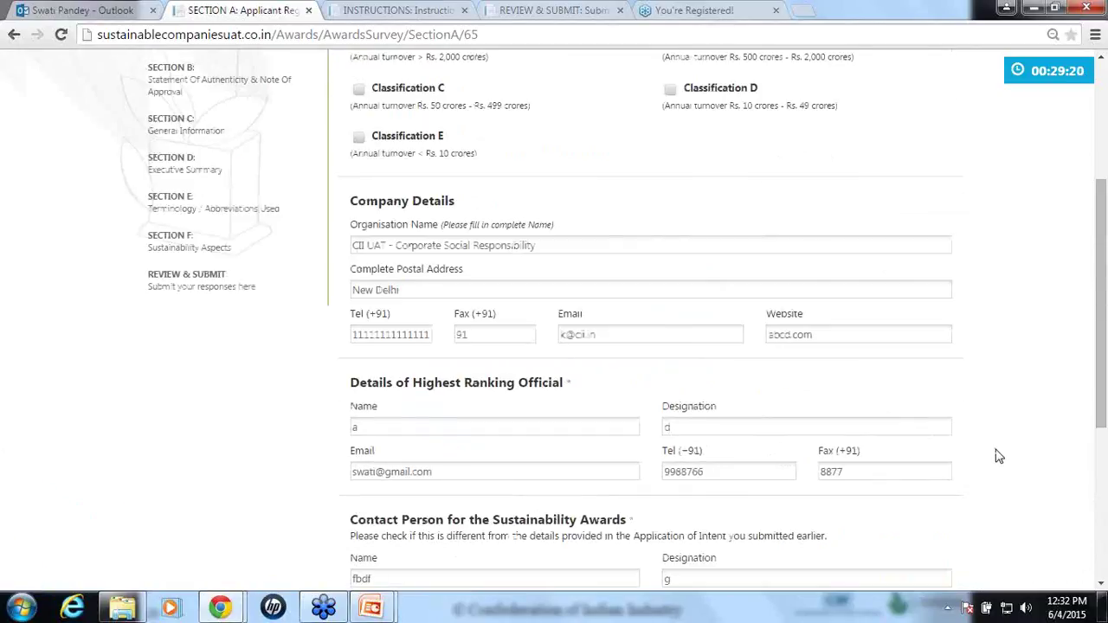
{"action": "scroll", "coordinate": [996, 449], "scroll_direction": "down", "scroll_amount": 2}
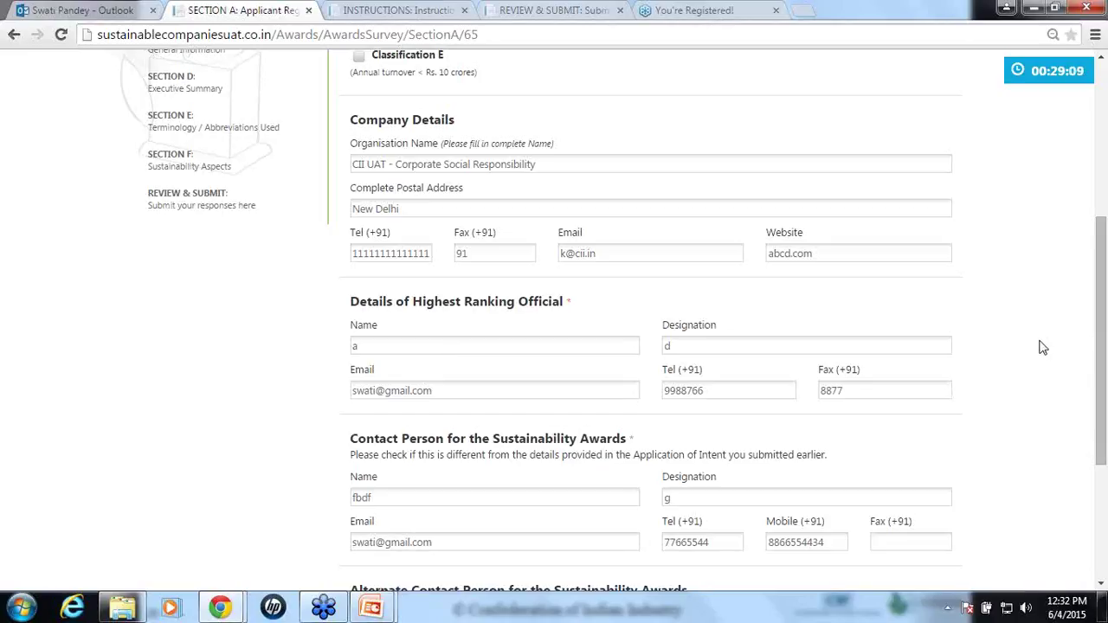
{"action": "scroll", "coordinate": [1043, 351], "scroll_direction": "down", "scroll_amount": 3}
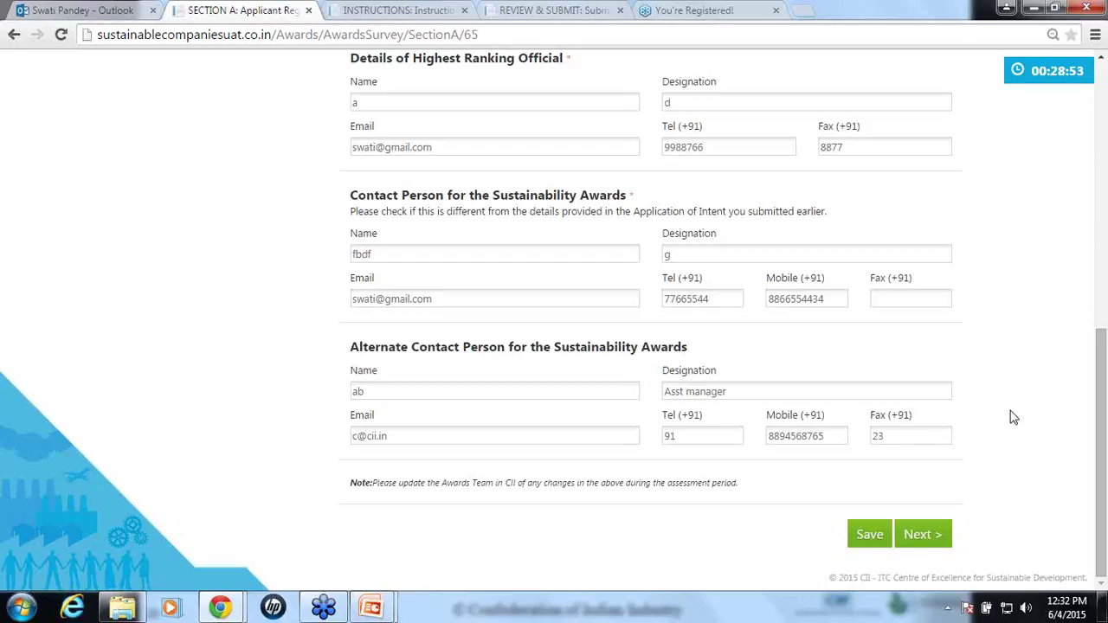
{"action": "scroll", "coordinate": [1013, 417], "scroll_direction": "up", "scroll_amount": 4}
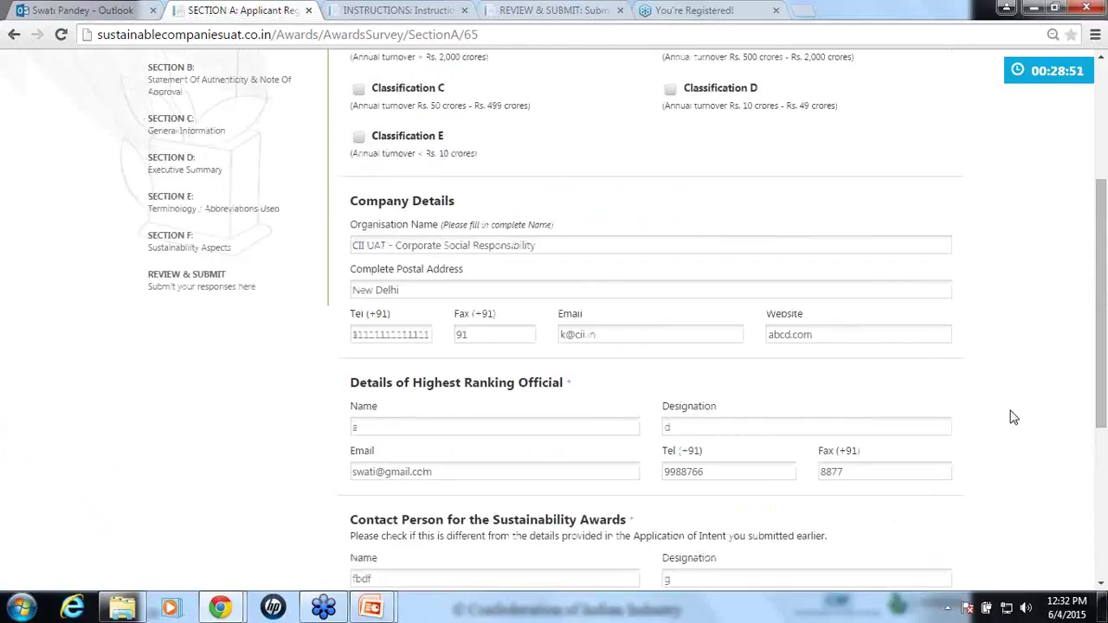
{"action": "scroll", "coordinate": [1022, 407], "scroll_direction": "up", "scroll_amount": 3}
View the Section B statement of authenticity, then open Section C and read questions C1 to C3.
{"action": "left_click", "coordinate": [174, 232]}
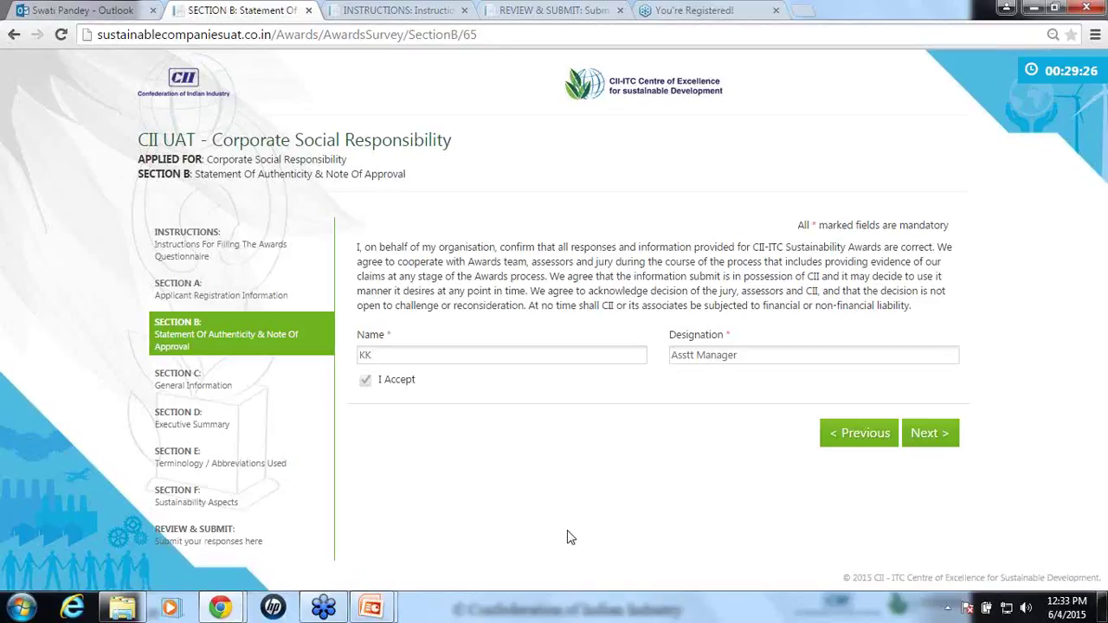
{"action": "left_click", "coordinate": [192, 372]}
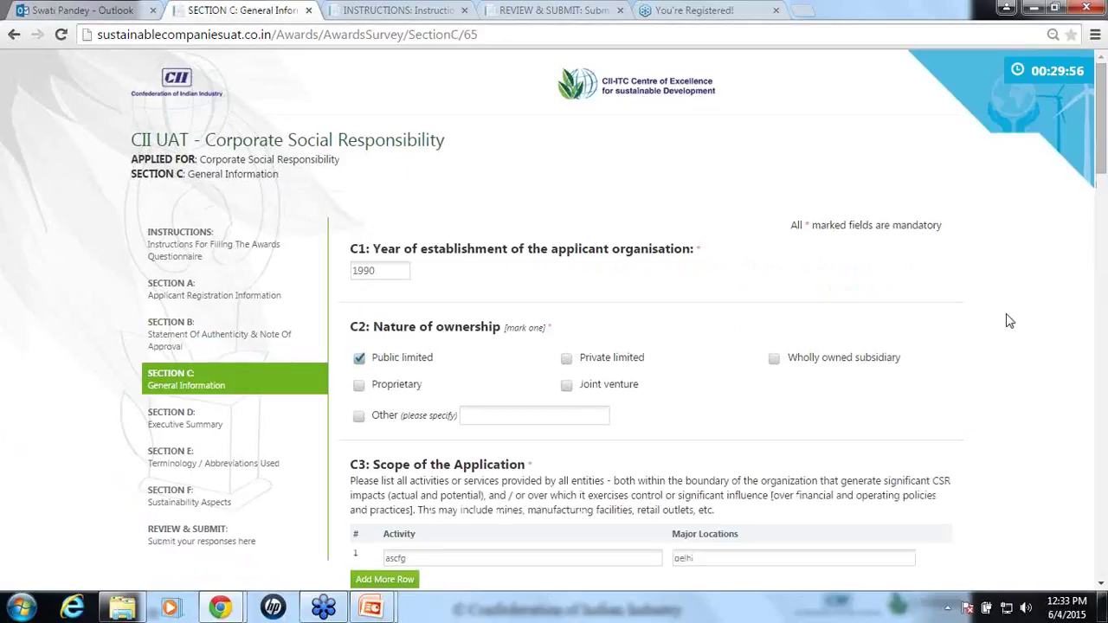
{"action": "scroll", "coordinate": [1008, 321], "scroll_direction": "down", "scroll_amount": 2}
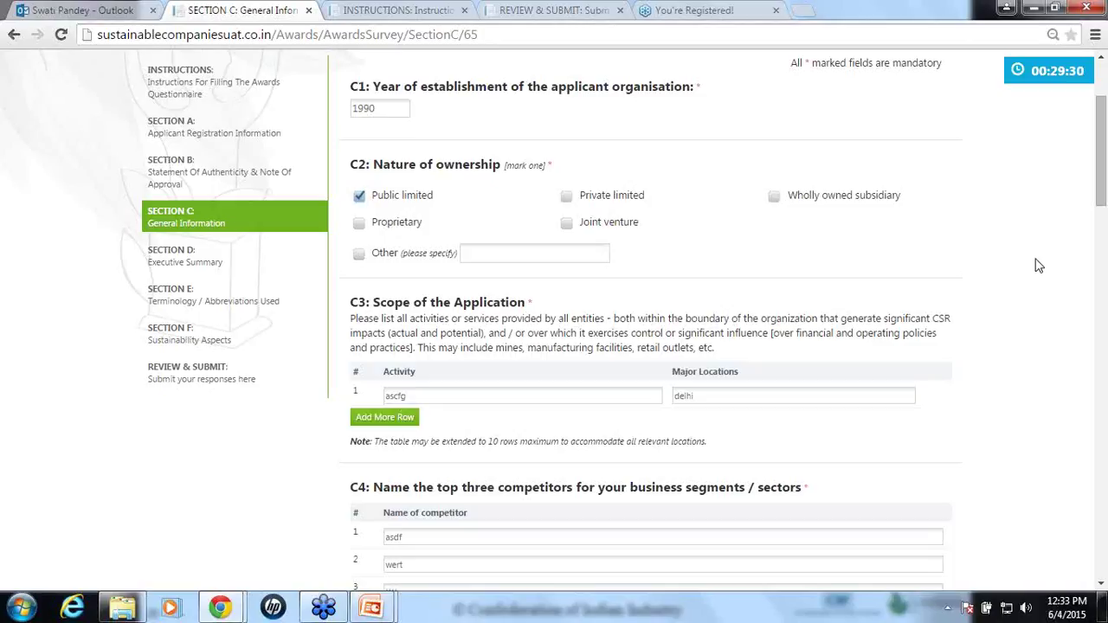
{"action": "scroll", "coordinate": [1039, 266], "scroll_direction": "down", "scroll_amount": 2}
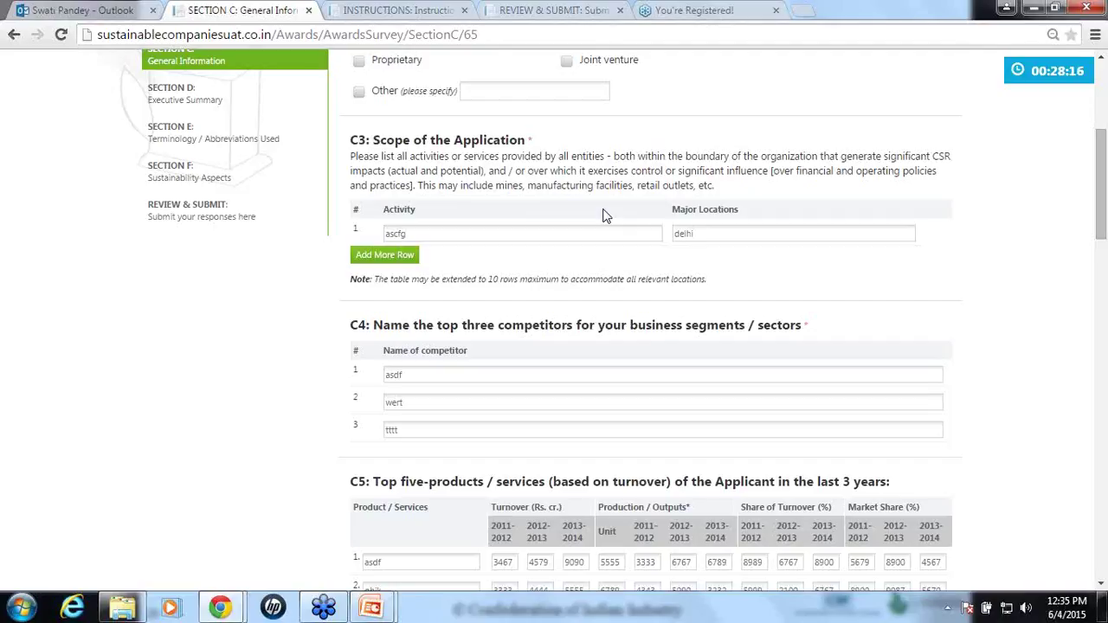
Add a second row to the C3 Scope of the Application table and remove it again.
{"action": "left_click", "coordinate": [394, 256]}
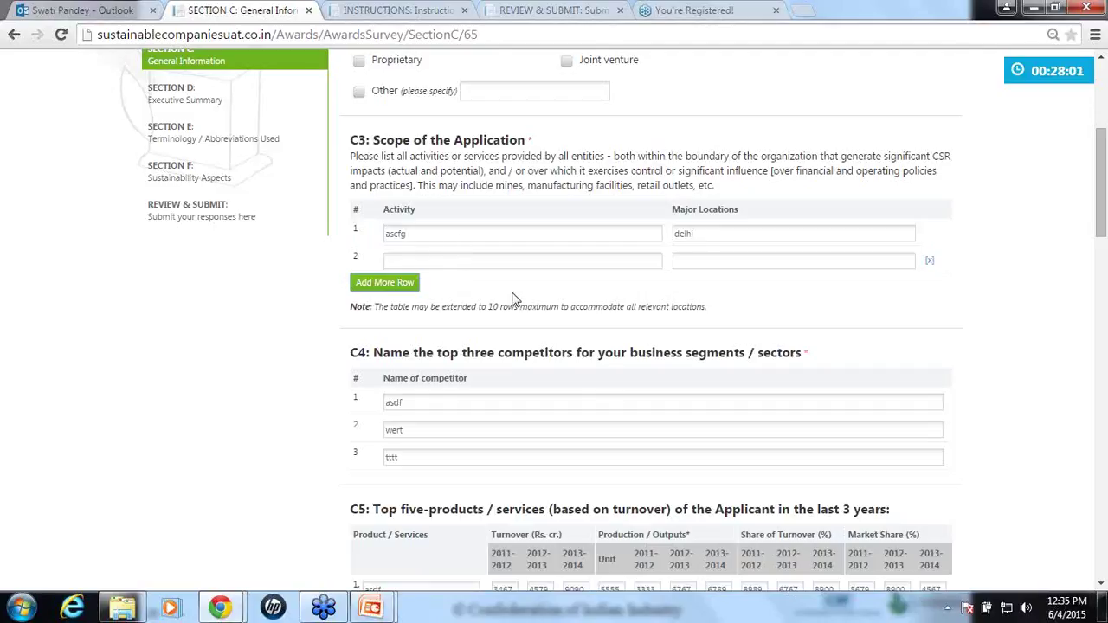
{"action": "left_click", "coordinate": [929, 264]}
{"action": "left_click", "coordinate": [583, 136]}
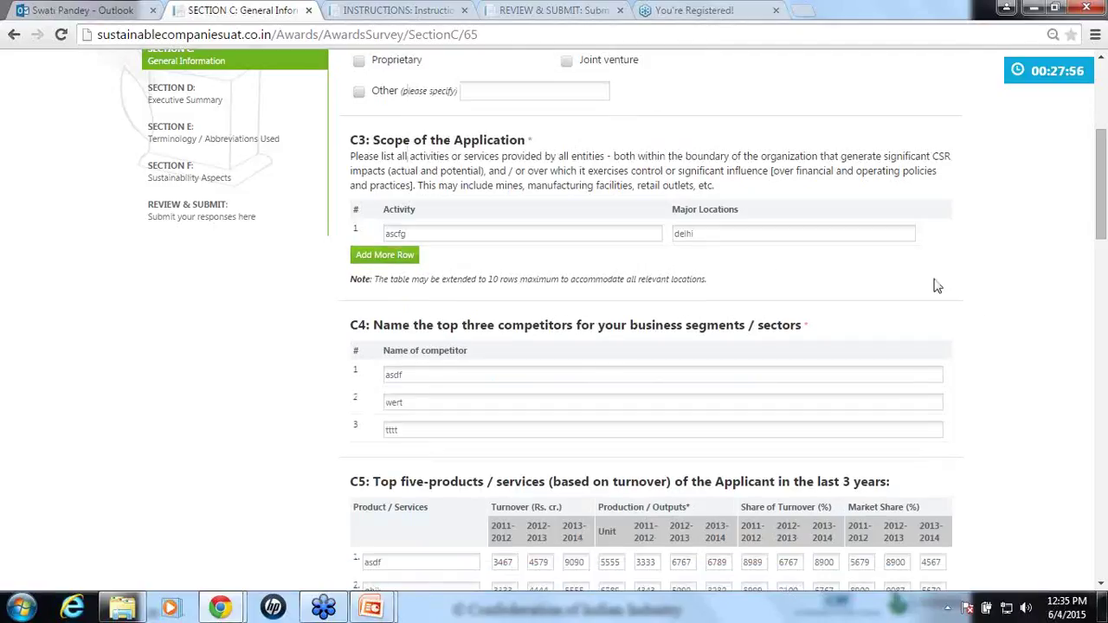
Examine Section C questions C4 to C8, from competitors and top five products to employee information and awards.
{"action": "scroll", "coordinate": [937, 286], "scroll_direction": "down", "scroll_amount": 3}
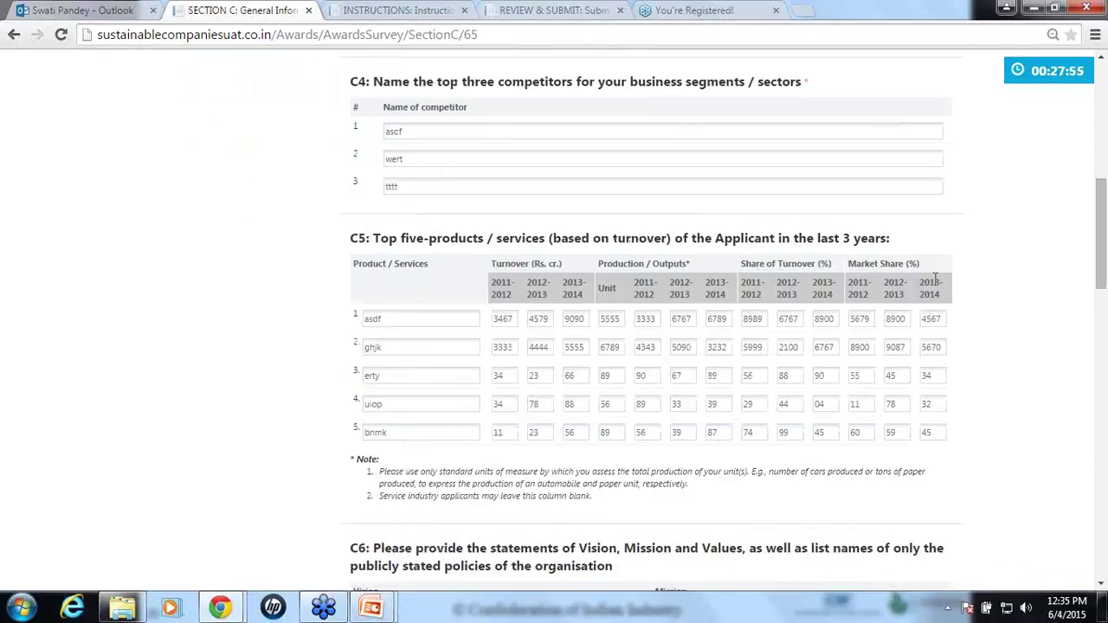
{"action": "scroll", "coordinate": [935, 278], "scroll_direction": "down", "scroll_amount": 1}
{"action": "scroll", "coordinate": [944, 268], "scroll_direction": "down", "scroll_amount": 1}
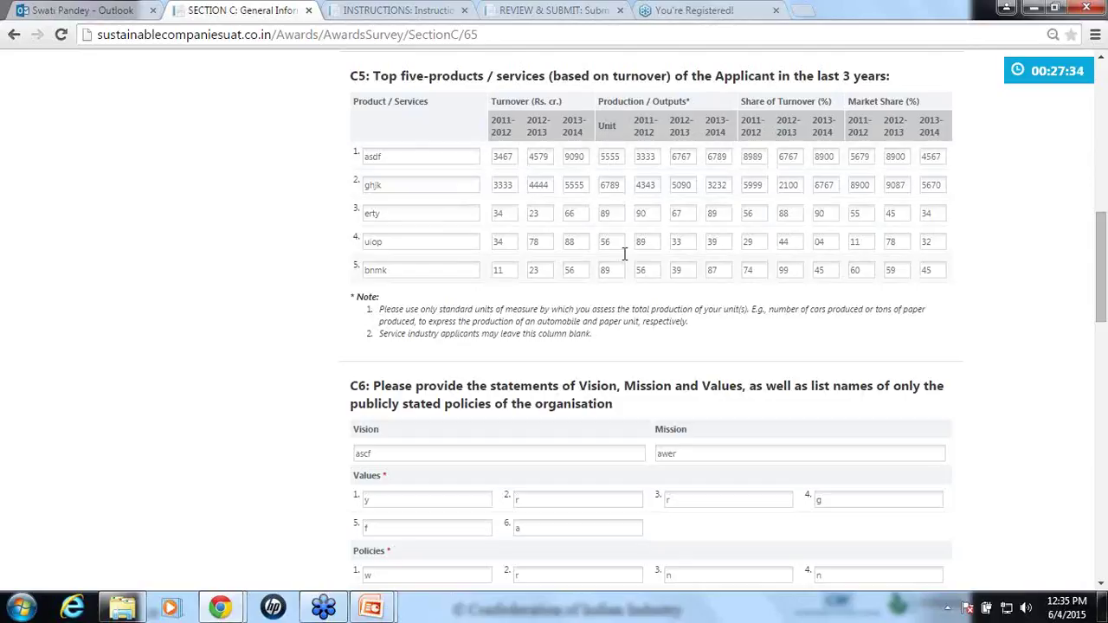
{"action": "left_click", "coordinate": [622, 153]}
{"action": "left_click", "coordinate": [381, 311]}
{"action": "scroll", "coordinate": [1021, 428], "scroll_direction": "down", "scroll_amount": 10}
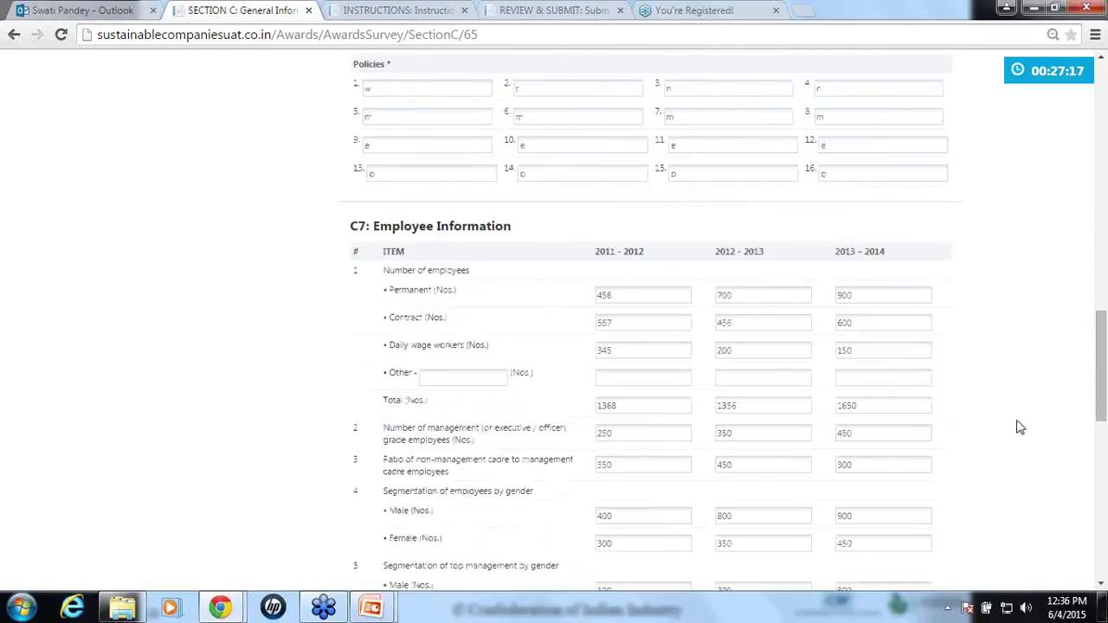
{"action": "scroll", "coordinate": [1019, 423], "scroll_direction": "down", "scroll_amount": 5}
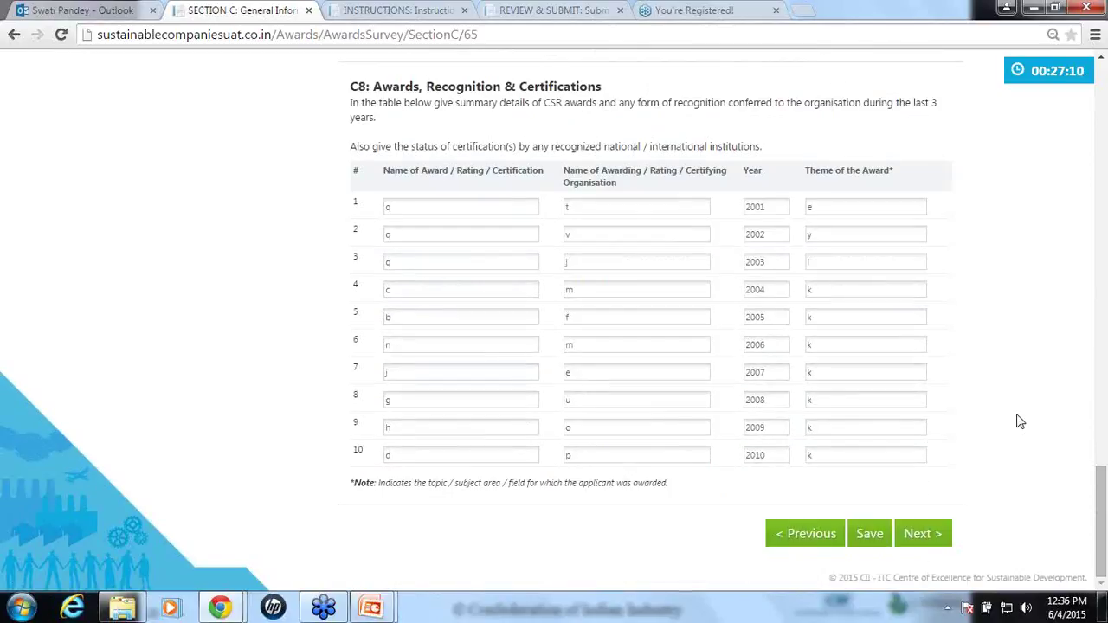
{"action": "scroll", "coordinate": [1020, 420], "scroll_direction": "up", "scroll_amount": 10}
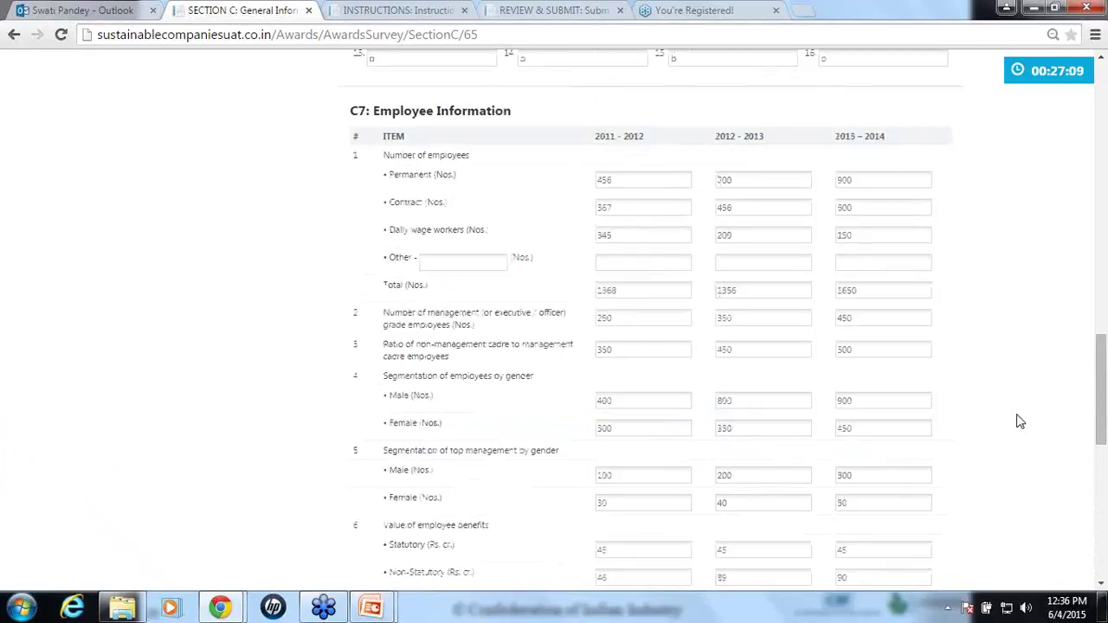
{"action": "scroll", "coordinate": [1020, 413], "scroll_direction": "up", "scroll_amount": 10}
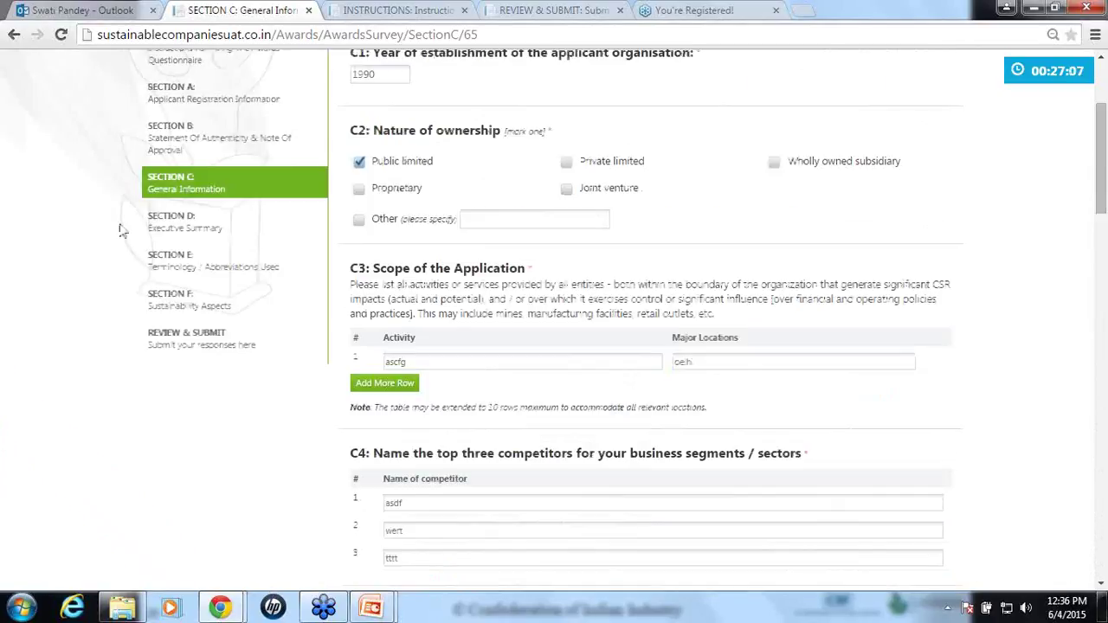
Leave Section C and view the Executive Summary editor in Section D.
{"action": "left_click", "coordinate": [187, 230]}
{"action": "left_click", "coordinate": [590, 151]}
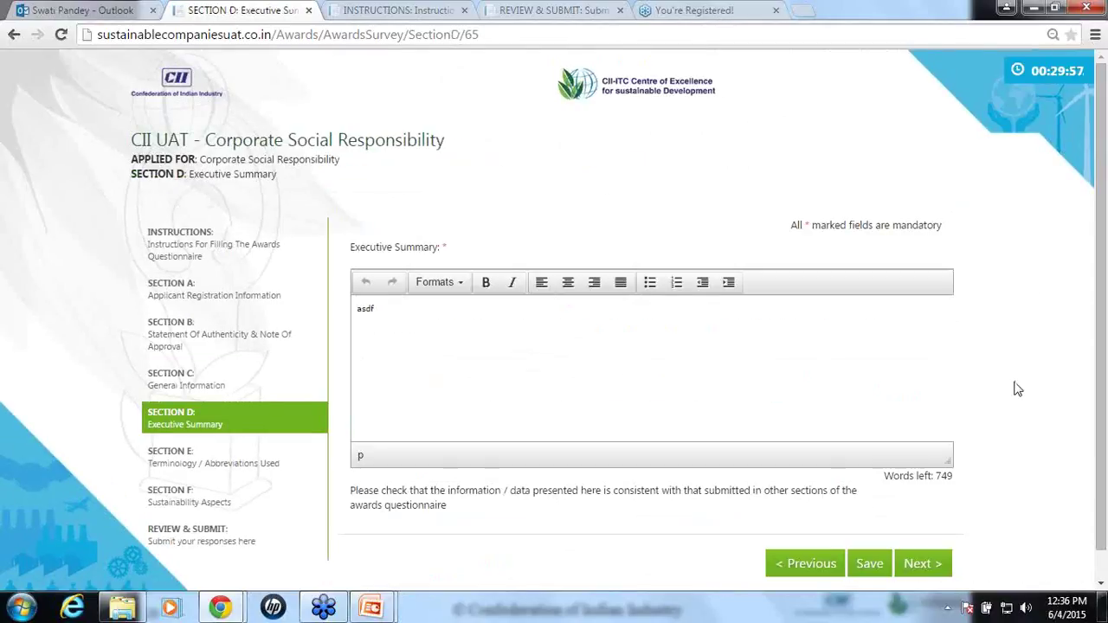
{"action": "scroll", "coordinate": [352, 452], "scroll_direction": "down", "scroll_amount": 1}
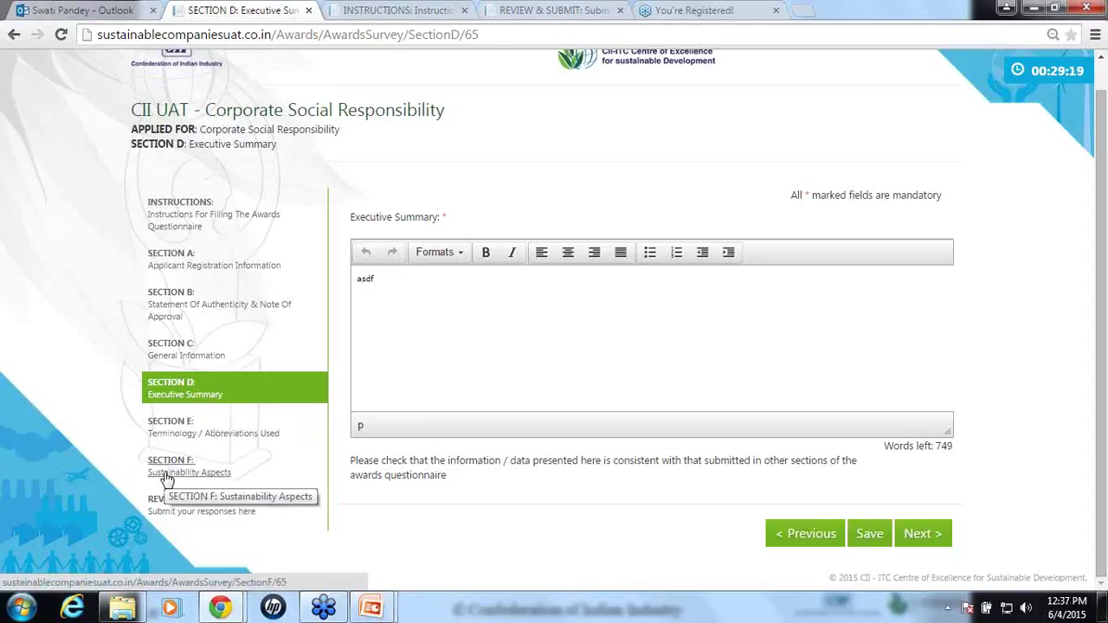
View the Section E terminology table, then open Section F at the first Corporate Social Responsibility questions.
{"action": "left_click", "coordinate": [167, 423]}
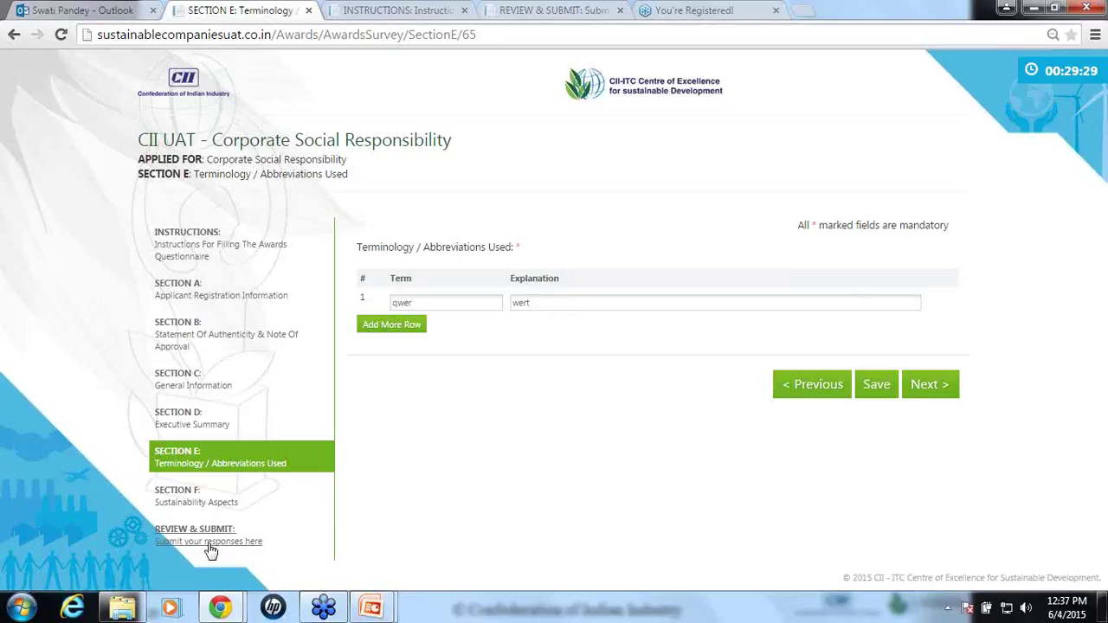
{"action": "left_click", "coordinate": [182, 494]}
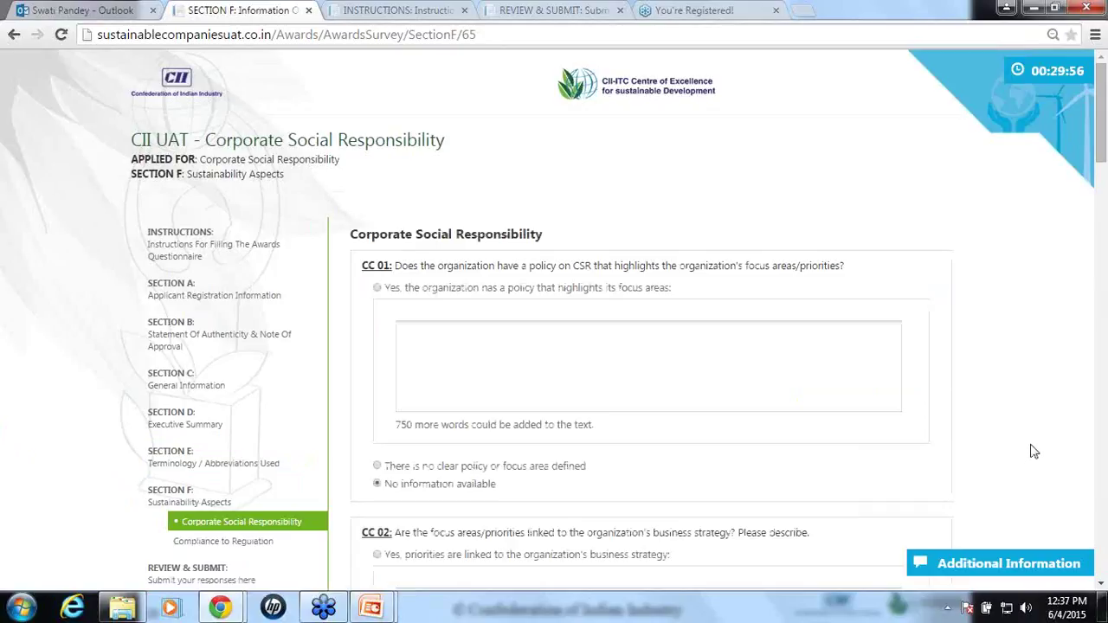
{"action": "scroll", "coordinate": [1033, 451], "scroll_direction": "down", "scroll_amount": 3}
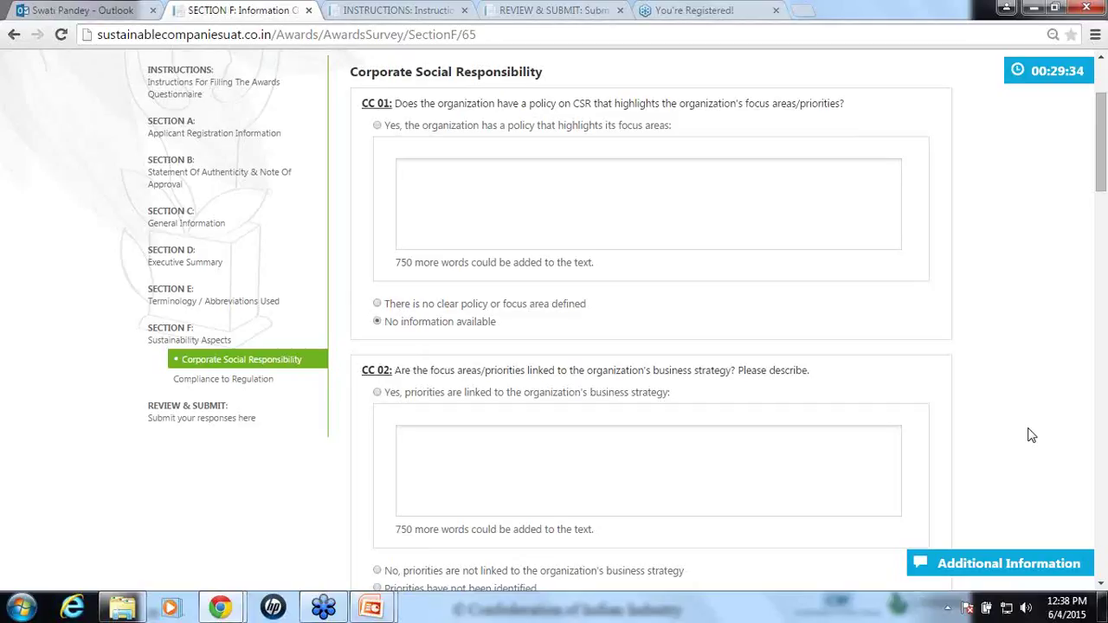
Dismiss the session expiry alert, close the Environment Management Review & Submit page, and return to the Corporate Social Responsibility questionnaire.
{"action": "key", "text": "ctrl+4"}
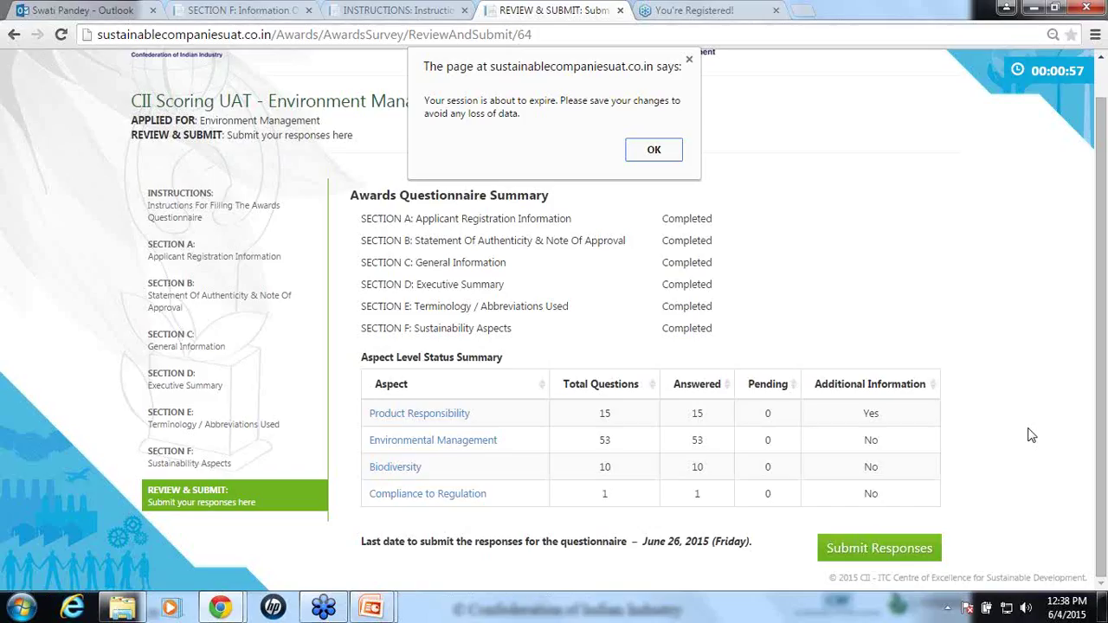
{"action": "left_click", "coordinate": [633, 158]}
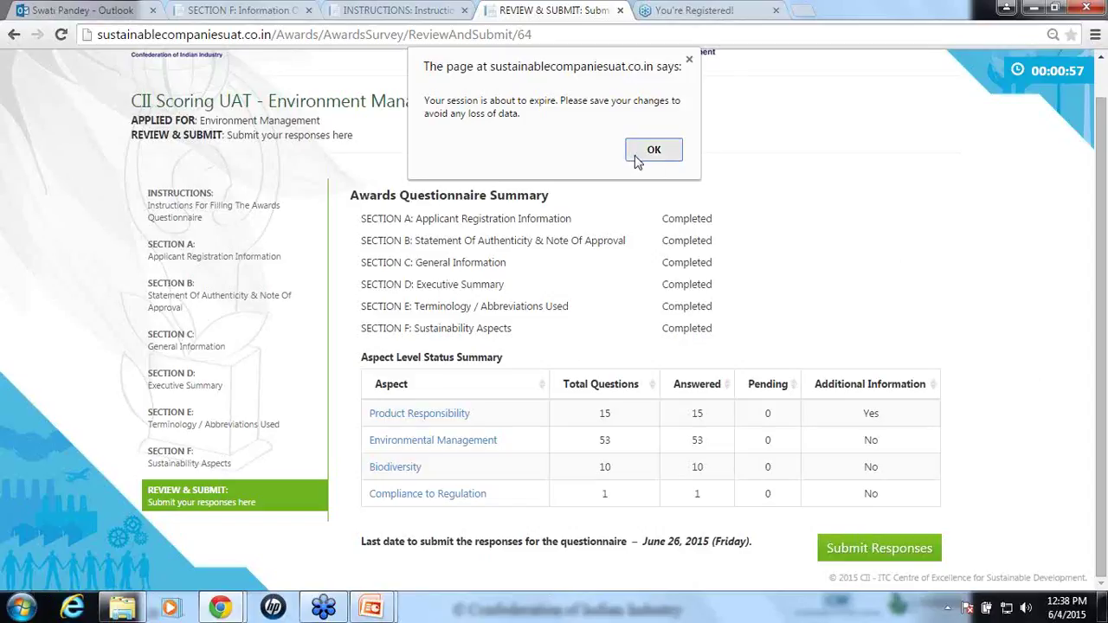
{"action": "left_click", "coordinate": [619, 12]}
{"action": "left_click", "coordinate": [256, 9]}
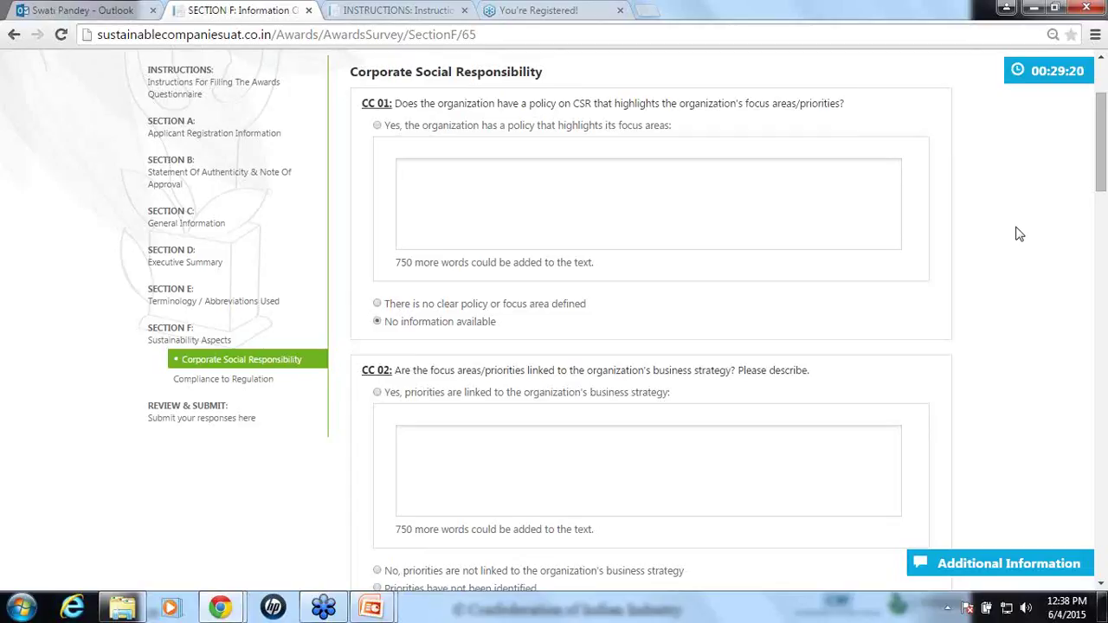
Look over the Section F aspect list and questions CC 01 and CC 02.
{"action": "scroll", "coordinate": [985, 332], "scroll_direction": "up", "scroll_amount": 2}
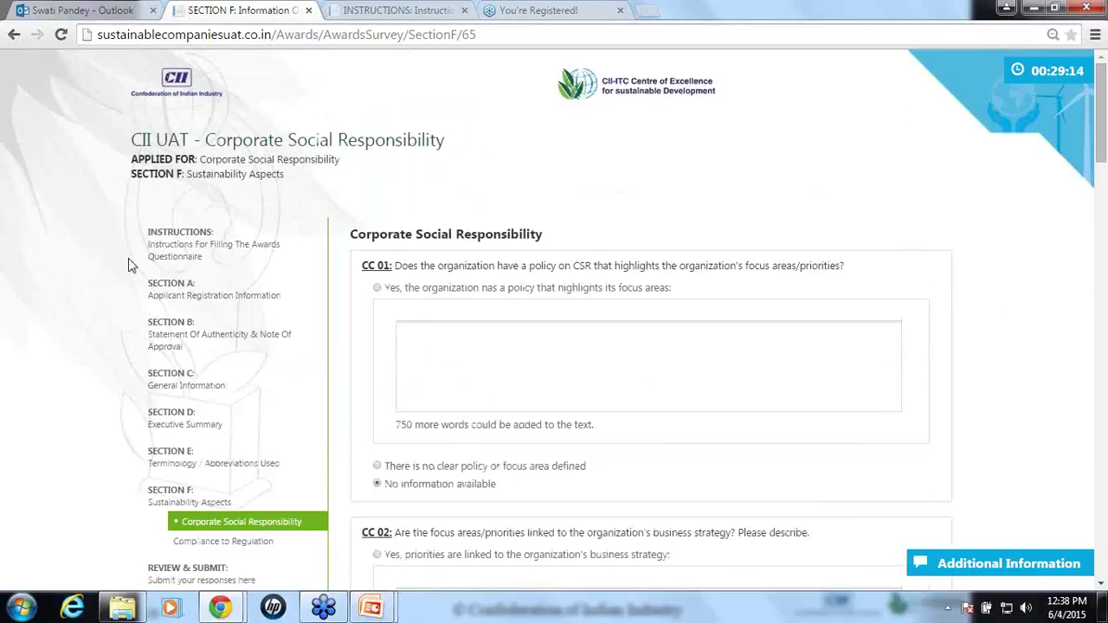
{"action": "scroll", "coordinate": [144, 571], "scroll_direction": "down", "scroll_amount": 1}
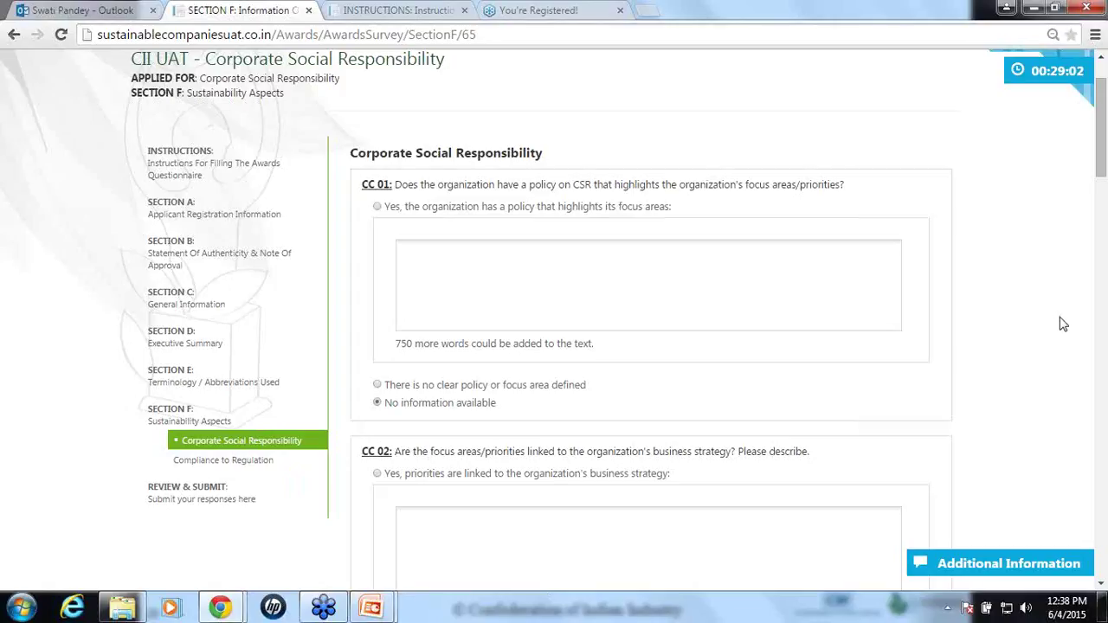
{"action": "scroll", "coordinate": [1062, 324], "scroll_direction": "down", "scroll_amount": 1}
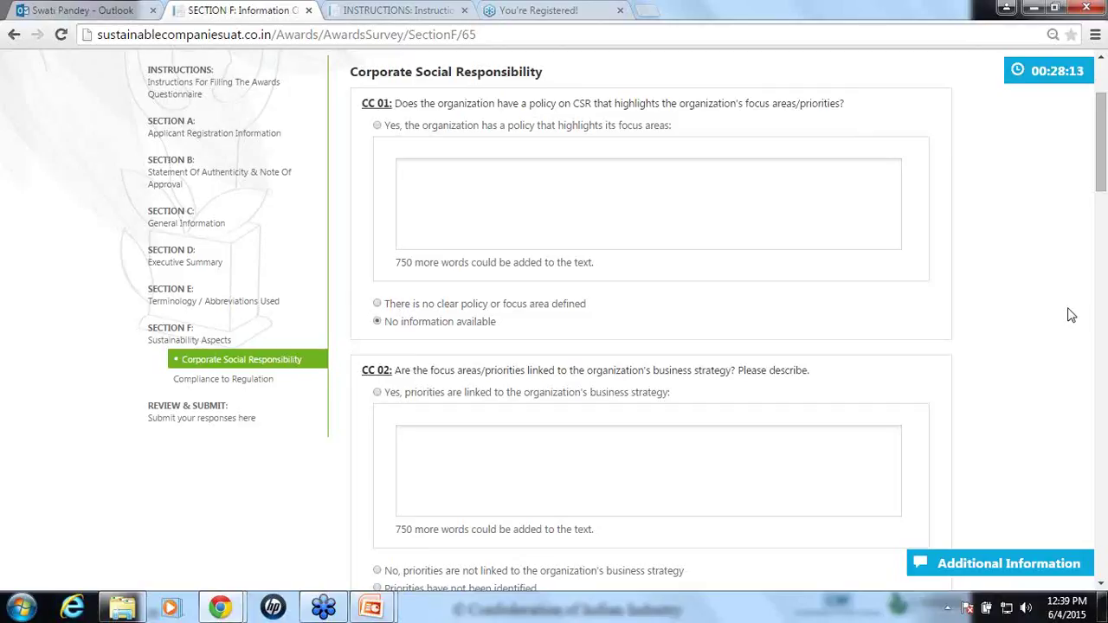
Switch to the slideshow, go back to the "Access to the Awards Questionnaire" slide, and return to the questionnaire in the browser.
{"action": "key", "text": "alt+Tab"}
{"action": "key", "text": "Left"}
{"action": "key", "text": "Left"}
{"action": "key", "text": "Left"}
{"action": "key", "text": "Left"}
{"action": "key", "text": "Left"}
{"action": "key", "text": "Left"}
{"action": "key", "text": "Left"}
{"action": "key", "text": "Left"}
{"action": "key", "text": "Left"}
{"action": "key", "text": "Left"}
{"action": "key", "text": "Left"}
{"action": "key", "text": "Left"}
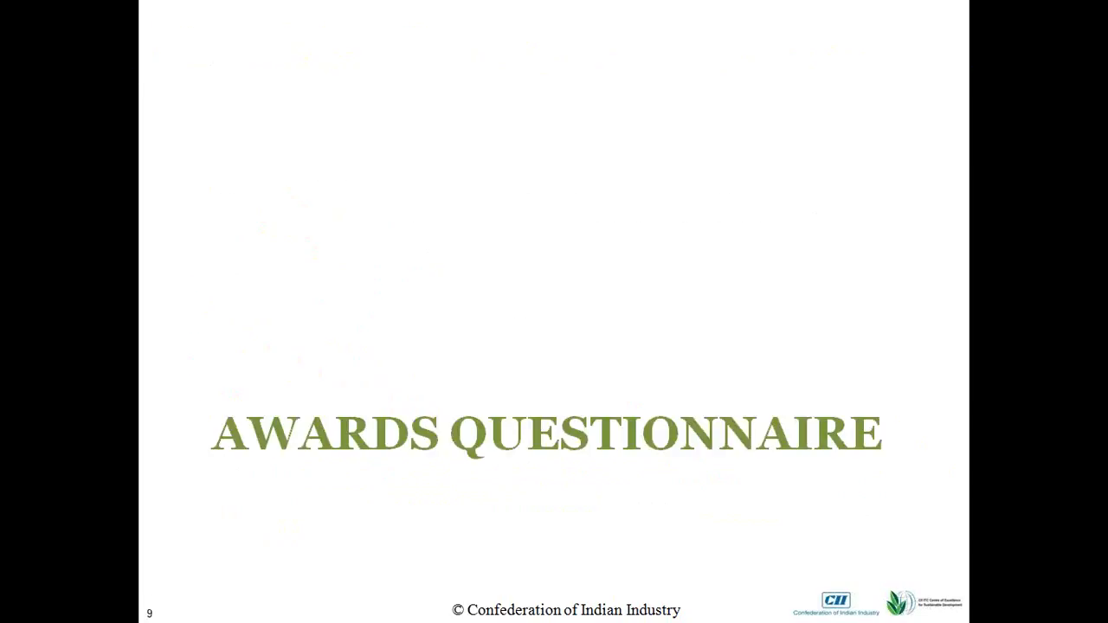
{"action": "key", "text": "Left"}
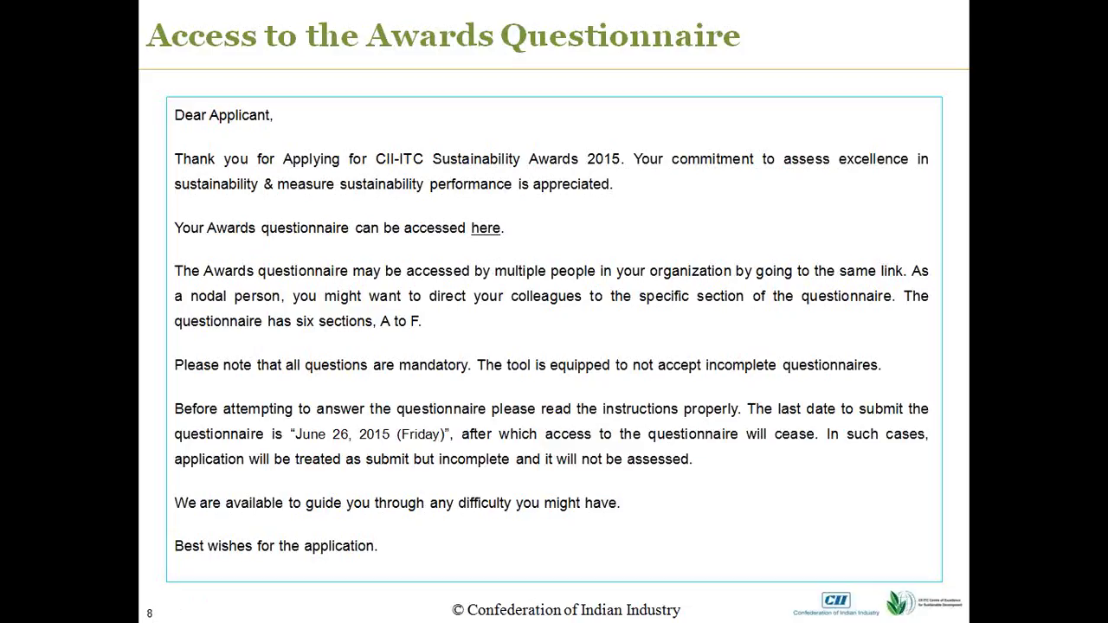
{"action": "key", "text": "alt+Tab"}
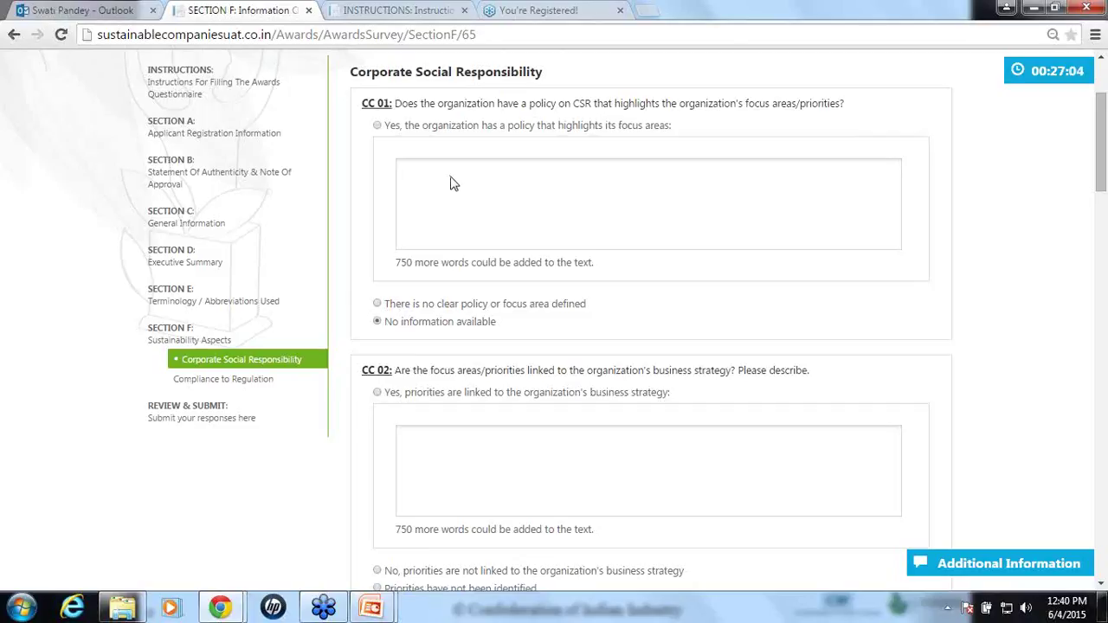
Answer CC 01 with "Yes, the organization has a policy that highlights its focus areas" and try to save the page without a description.
{"action": "left_click", "coordinate": [378, 126]}
{"action": "left_click", "coordinate": [462, 206]}
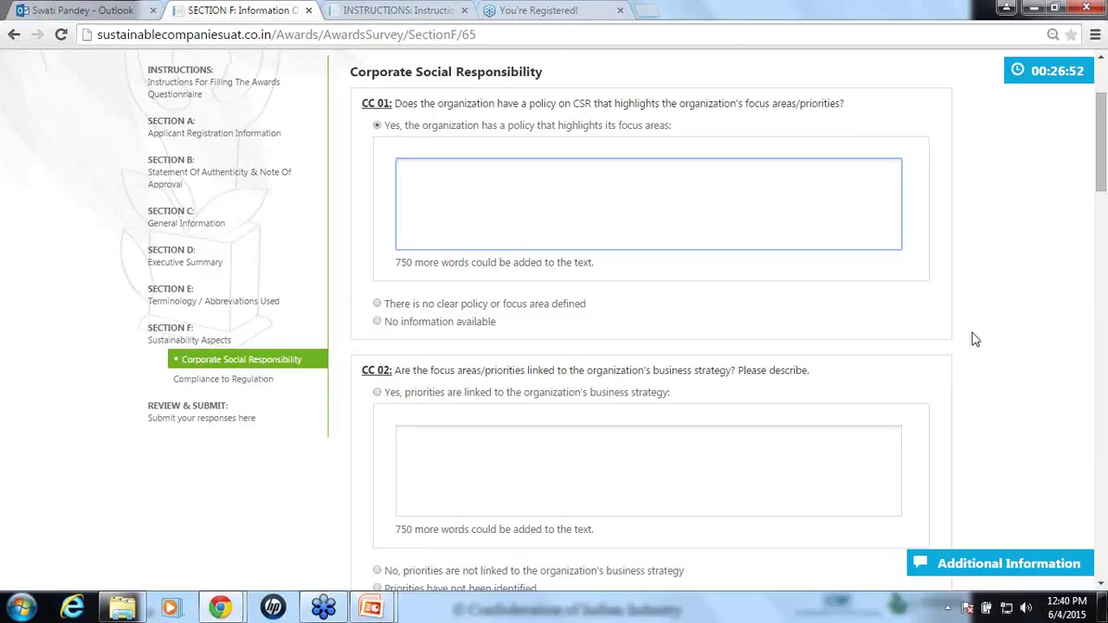
{"action": "scroll", "coordinate": [976, 339], "scroll_direction": "down", "scroll_amount": 1}
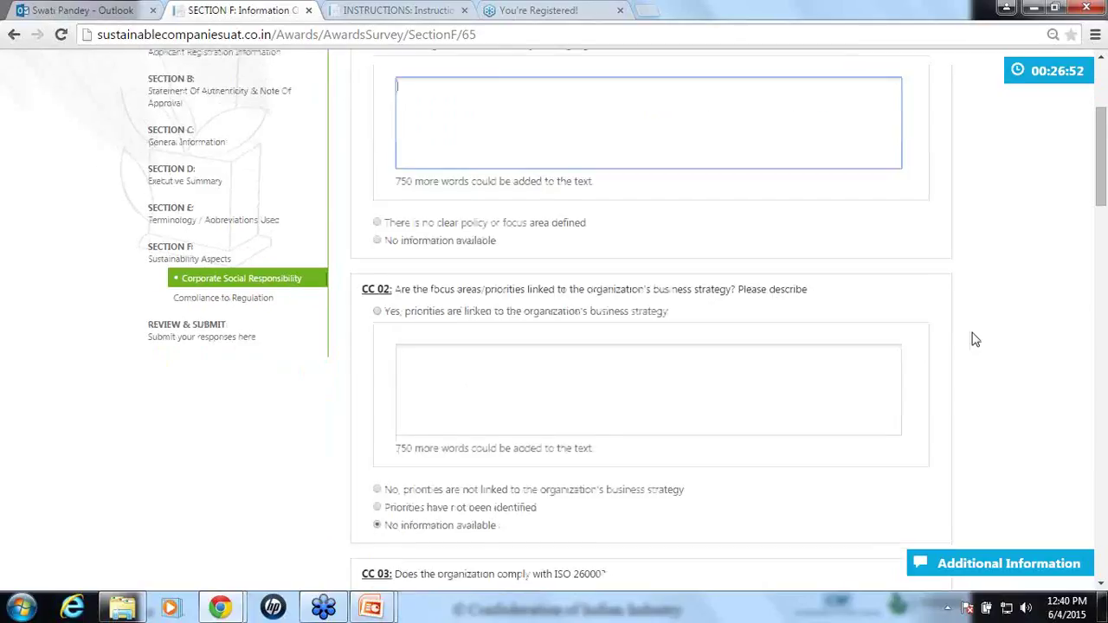
{"action": "scroll", "coordinate": [974, 320], "scroll_direction": "up", "scroll_amount": 3}
{"action": "scroll", "coordinate": [972, 316], "scroll_direction": "down", "scroll_amount": 20}
{"action": "left_click", "coordinate": [870, 554]}
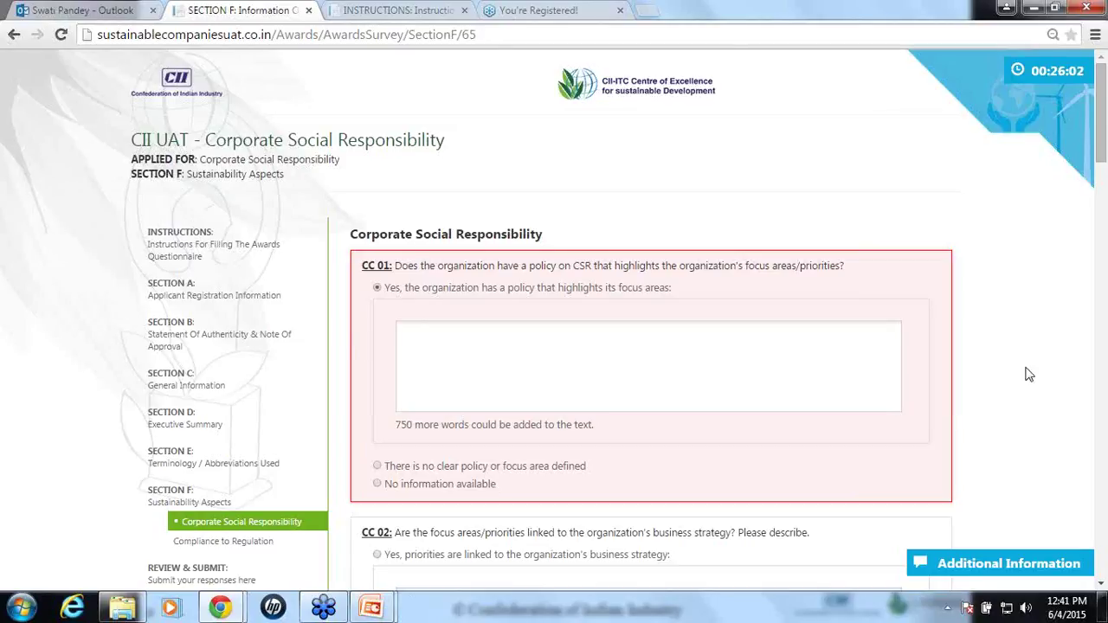
Keep the "Yes" answer for CC 01, enter "Information awaited from other departments." as its description, and save the page.
{"action": "left_click", "coordinate": [378, 483]}
{"action": "left_click", "coordinate": [377, 288]}
{"action": "left_click", "coordinate": [489, 341]}
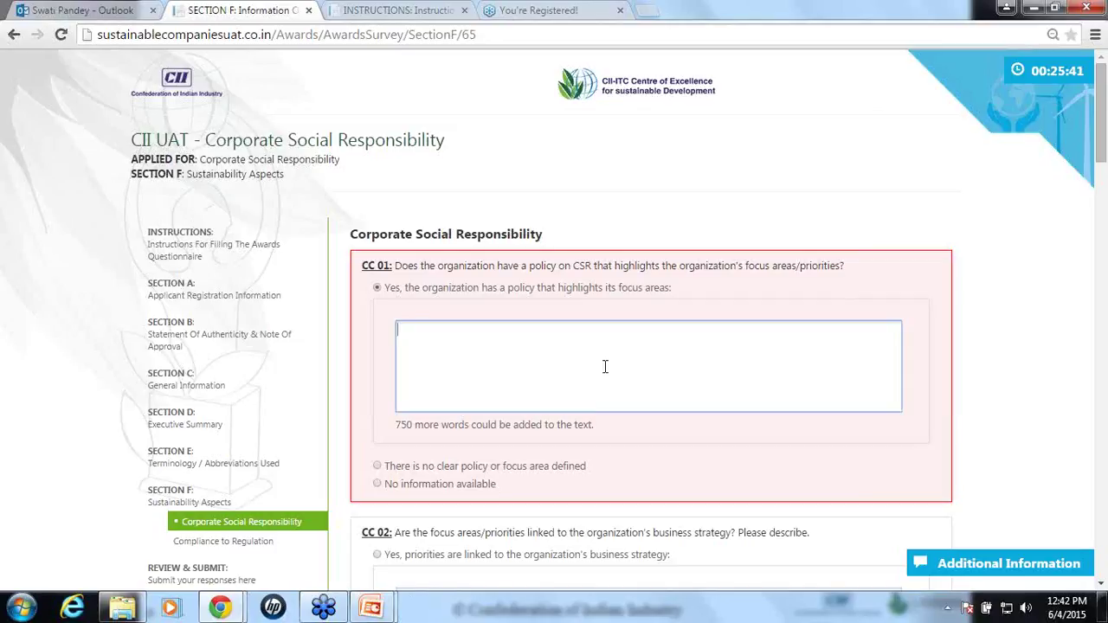
{"action": "type", "text": "Information awaited from "}
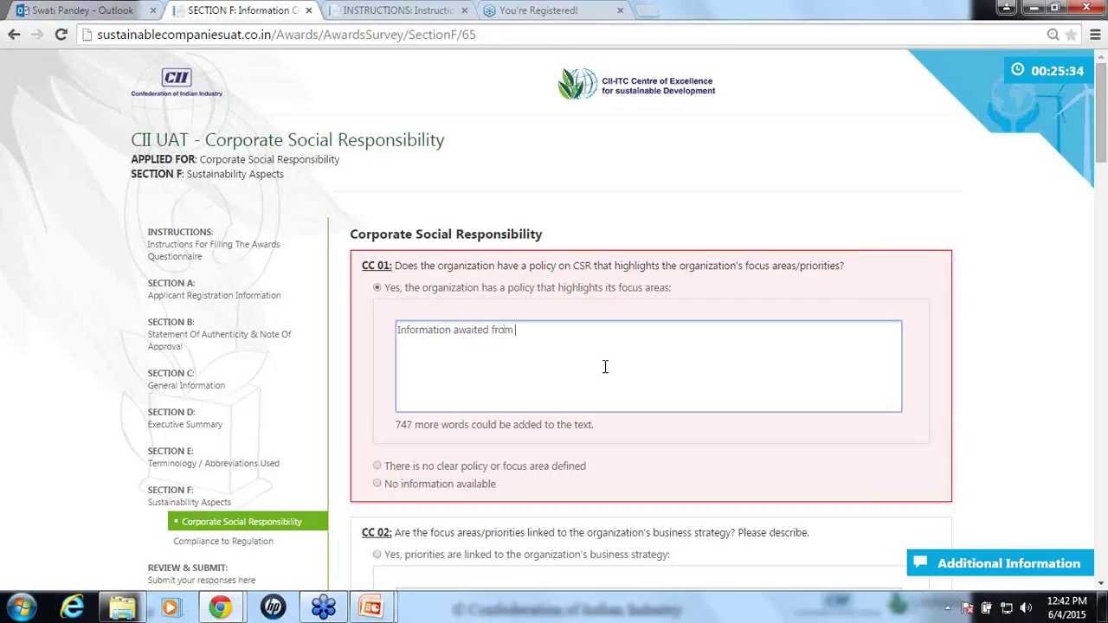
{"action": "type", "text": "other departmenst"}
{"action": "key", "text": "BackSpace"}
{"action": "key", "text": "BackSpace"}
{"action": "type", "text": "ts"}
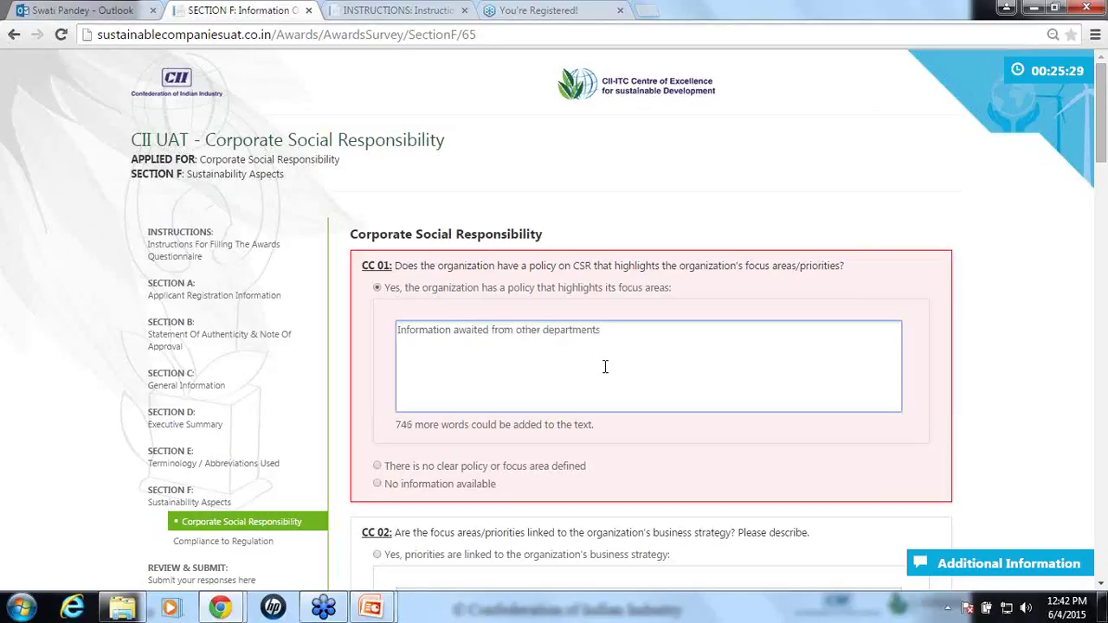
{"action": "type", "text": "."}
{"action": "left_click", "coordinate": [1021, 414]}
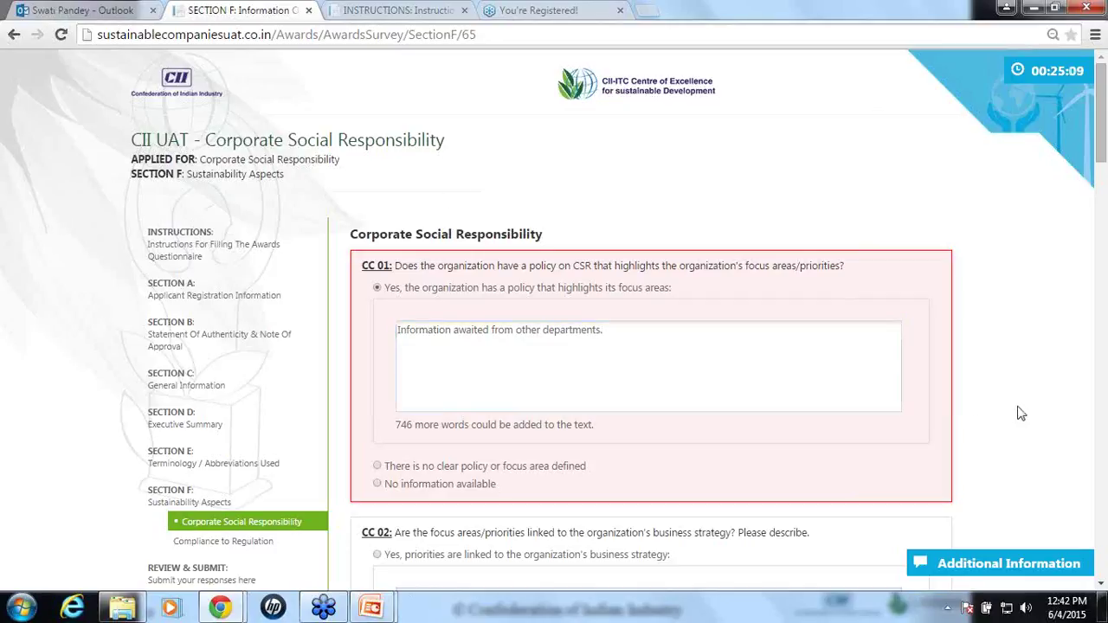
{"action": "scroll", "coordinate": [1026, 420], "scroll_direction": "down", "scroll_amount": 15}
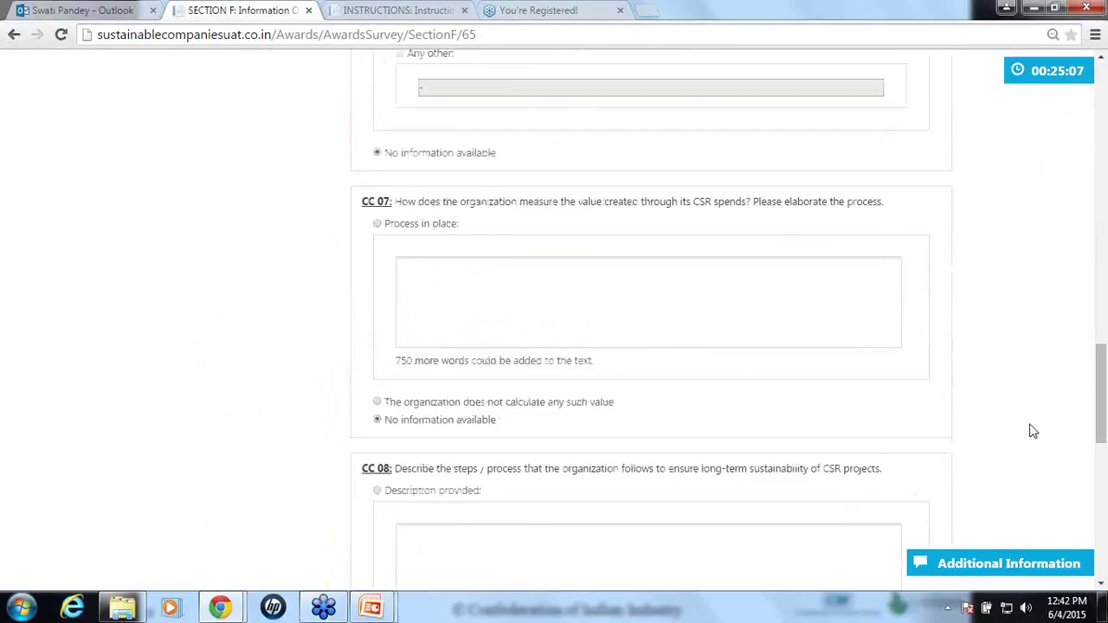
{"action": "scroll", "coordinate": [1032, 437], "scroll_direction": "down", "scroll_amount": 8}
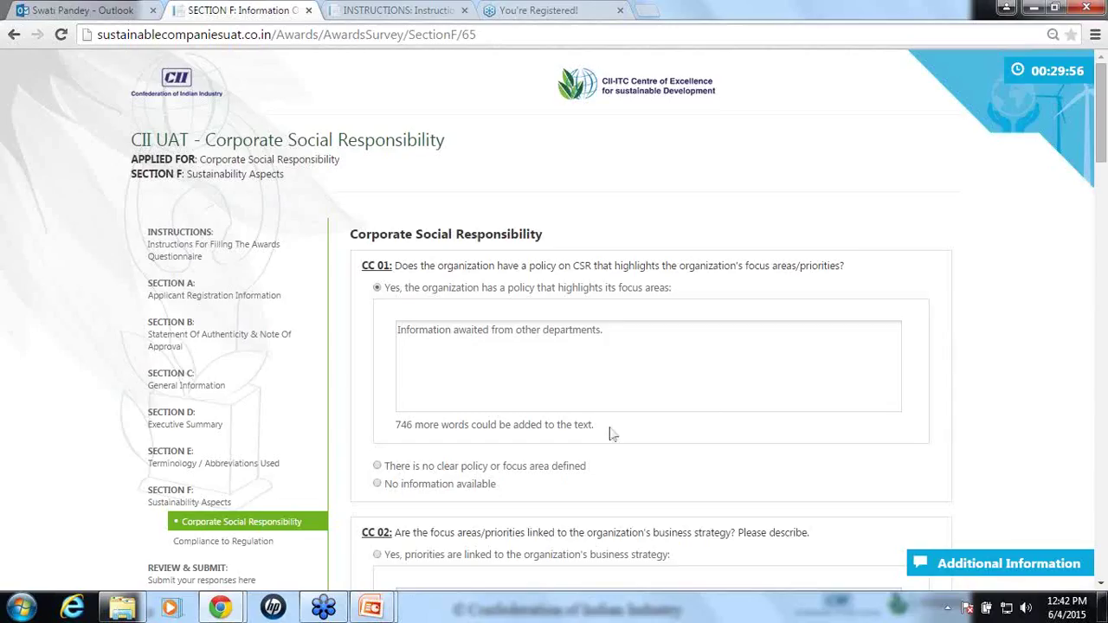
Answer CC 06 with "Yes, the organization invests in" and select Child rights and Any other.
{"action": "left_click", "coordinate": [674, 337]}
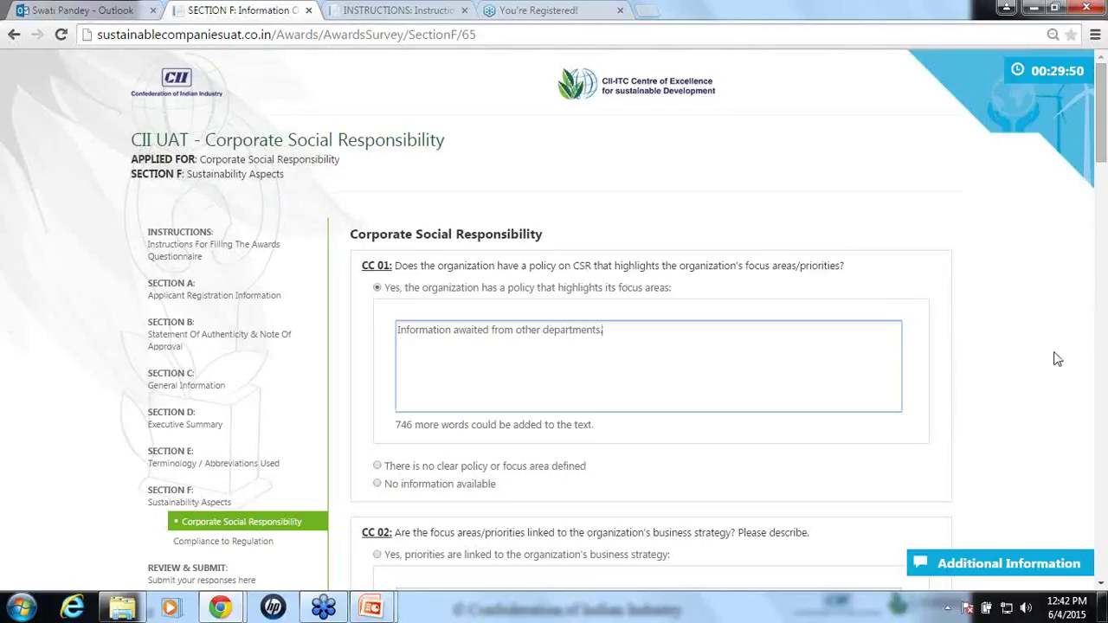
{"action": "scroll", "coordinate": [1056, 359], "scroll_direction": "down", "scroll_amount": 7}
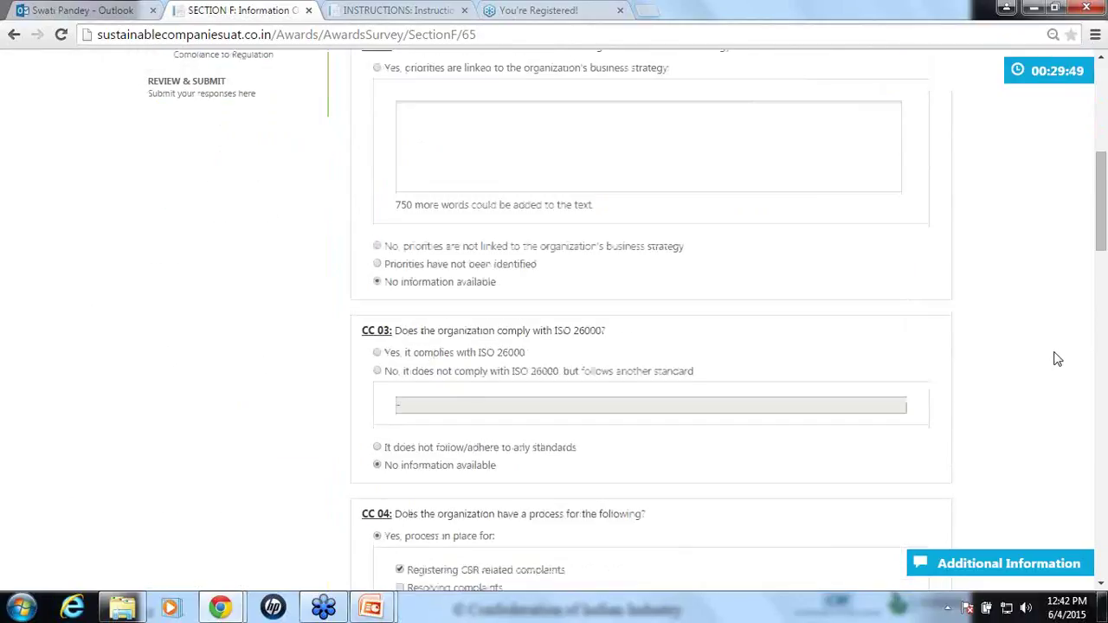
{"action": "scroll", "coordinate": [1056, 359], "scroll_direction": "down", "scroll_amount": 1}
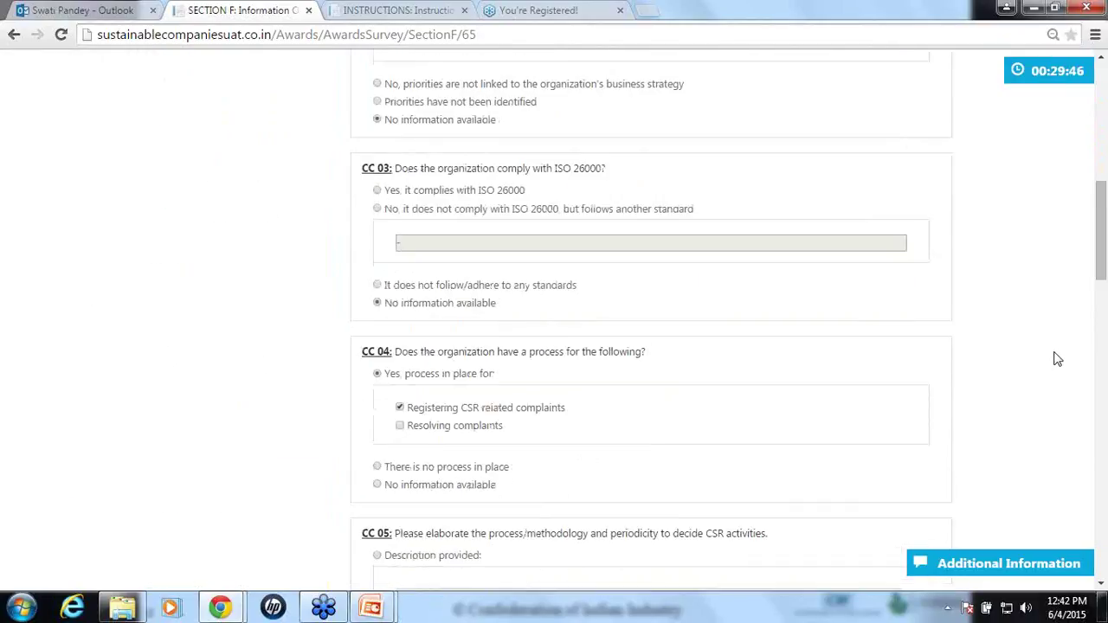
{"action": "scroll", "coordinate": [1056, 360], "scroll_direction": "down", "scroll_amount": 1}
{"action": "scroll", "coordinate": [1056, 365], "scroll_direction": "down", "scroll_amount": 5}
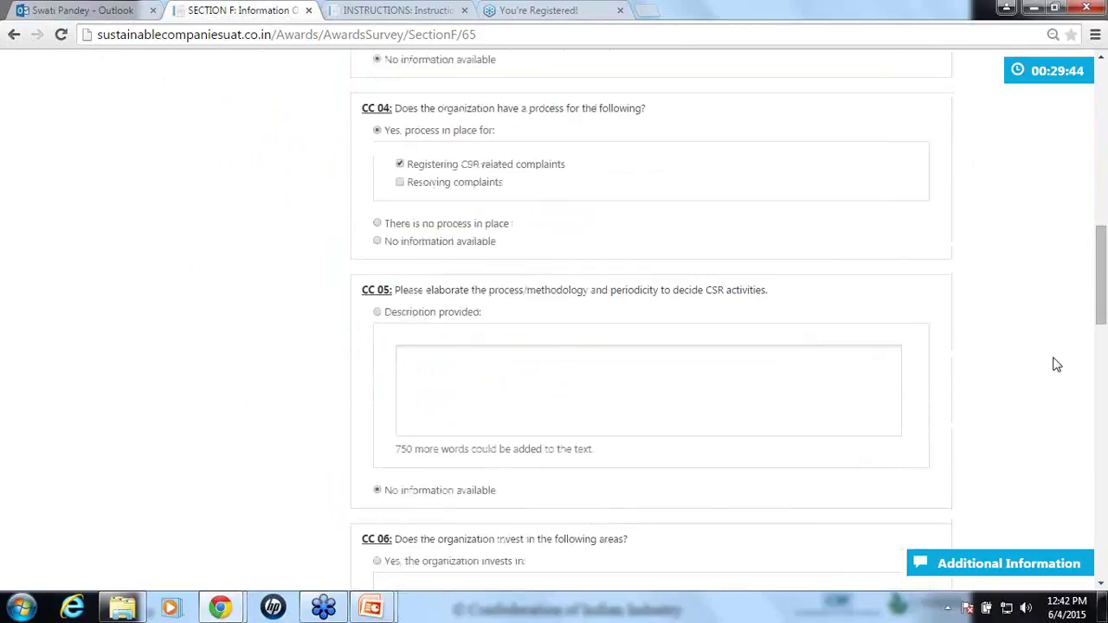
{"action": "scroll", "coordinate": [1056, 365], "scroll_direction": "down", "scroll_amount": 1}
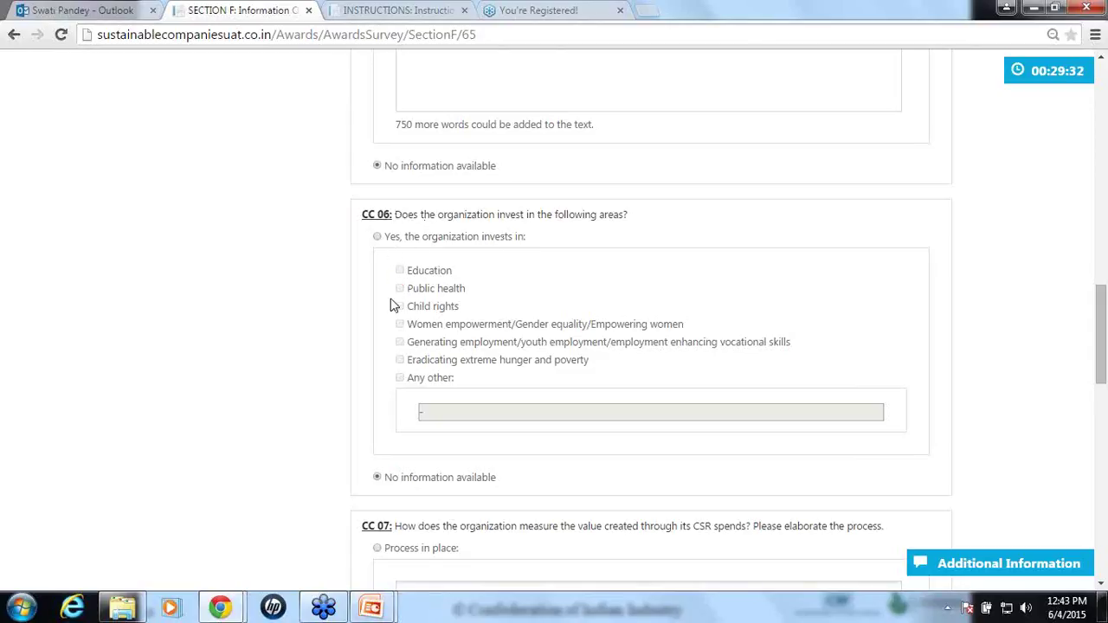
{"action": "left_click", "coordinate": [378, 237]}
{"action": "left_click", "coordinate": [400, 307]}
{"action": "left_click", "coordinate": [399, 377]}
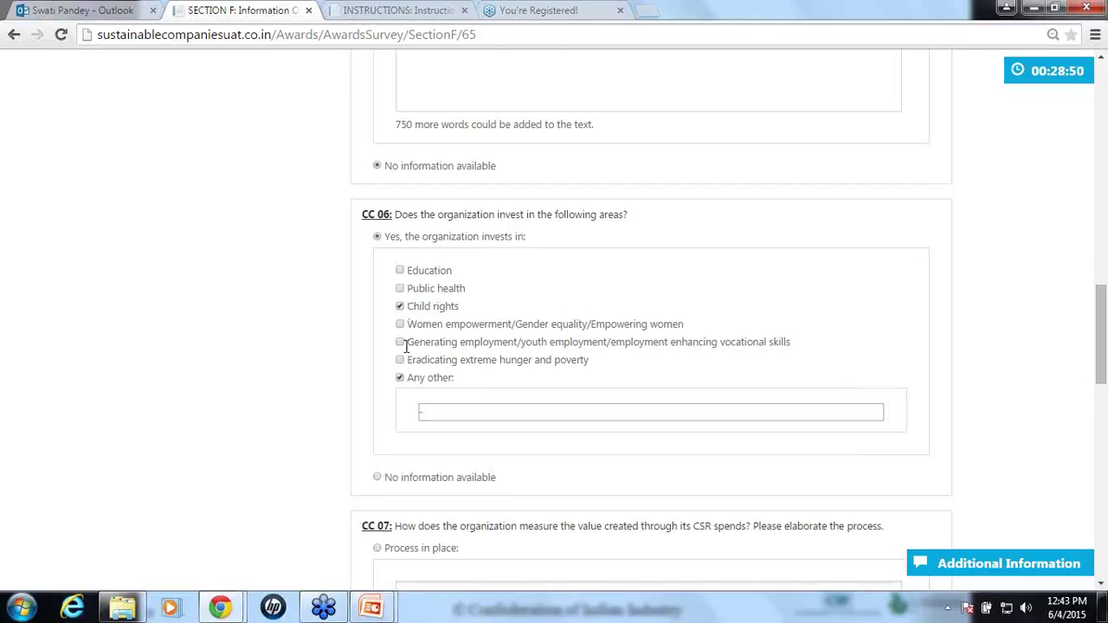
Enter "Skill Development of women" as the Any other details of CC 06 and save them.
{"action": "left_click", "coordinate": [442, 413]}
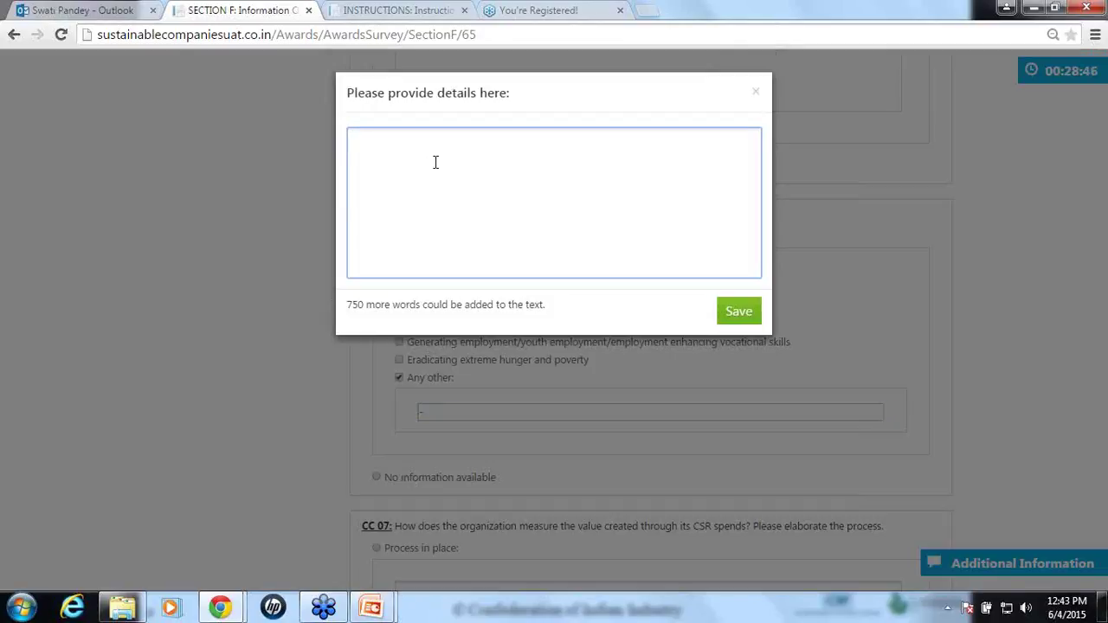
{"action": "type", "text": "Skill Development"}
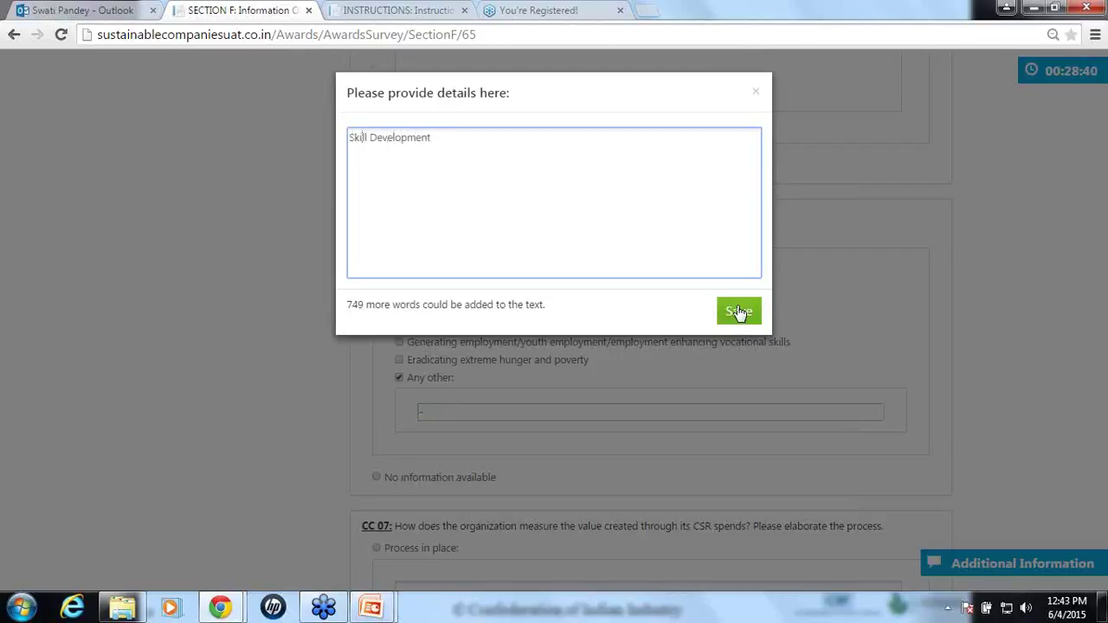
{"action": "type", "text": " of women"}
{"action": "left_click", "coordinate": [766, 321]}
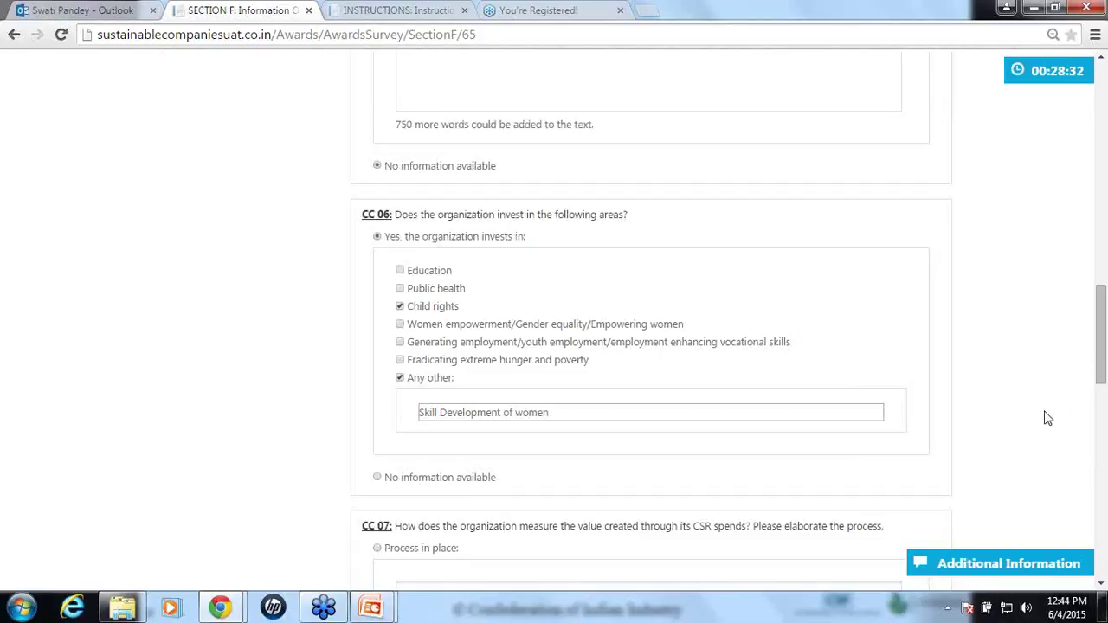
Look over questions CC 07 to CC 10, view the Additional Information window for Corporate Social Responsibility, and close it.
{"action": "scroll", "coordinate": [1048, 418], "scroll_direction": "down", "scroll_amount": 2}
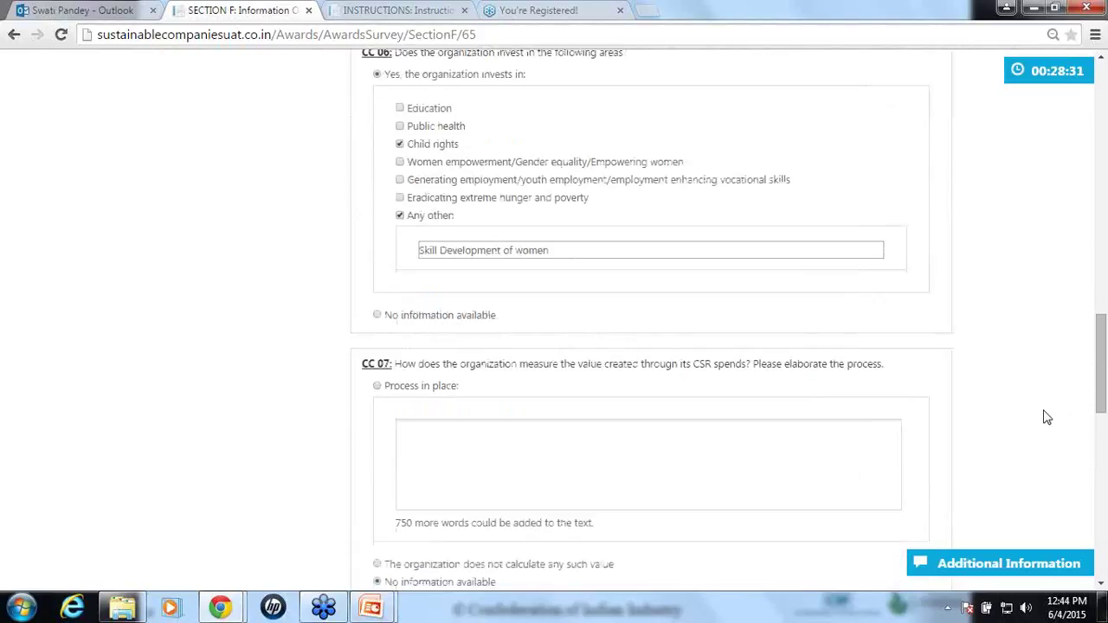
{"action": "scroll", "coordinate": [1047, 418], "scroll_direction": "down", "scroll_amount": 2}
{"action": "scroll", "coordinate": [1048, 418], "scroll_direction": "down", "scroll_amount": 5}
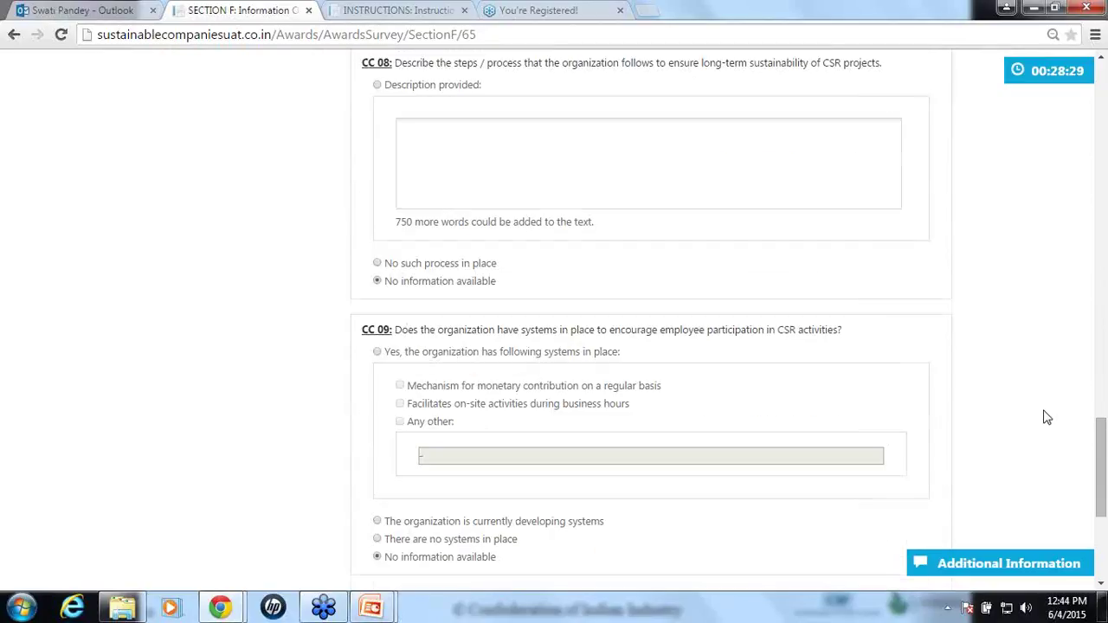
{"action": "scroll", "coordinate": [1045, 418], "scroll_direction": "down", "scroll_amount": 3}
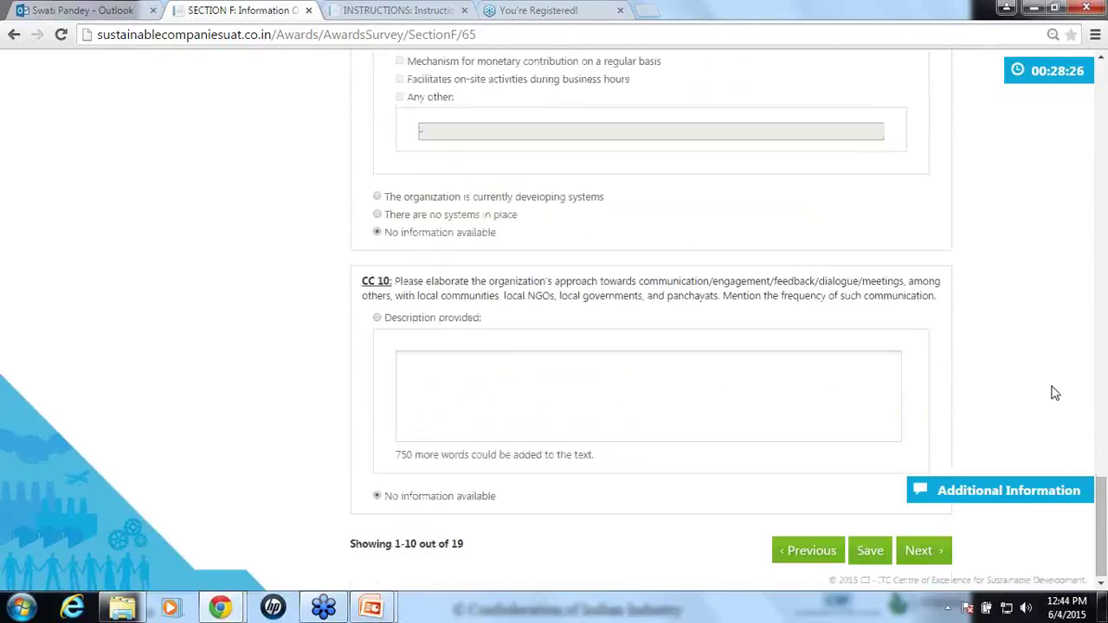
{"action": "left_click", "coordinate": [977, 477]}
{"action": "left_click", "coordinate": [489, 157]}
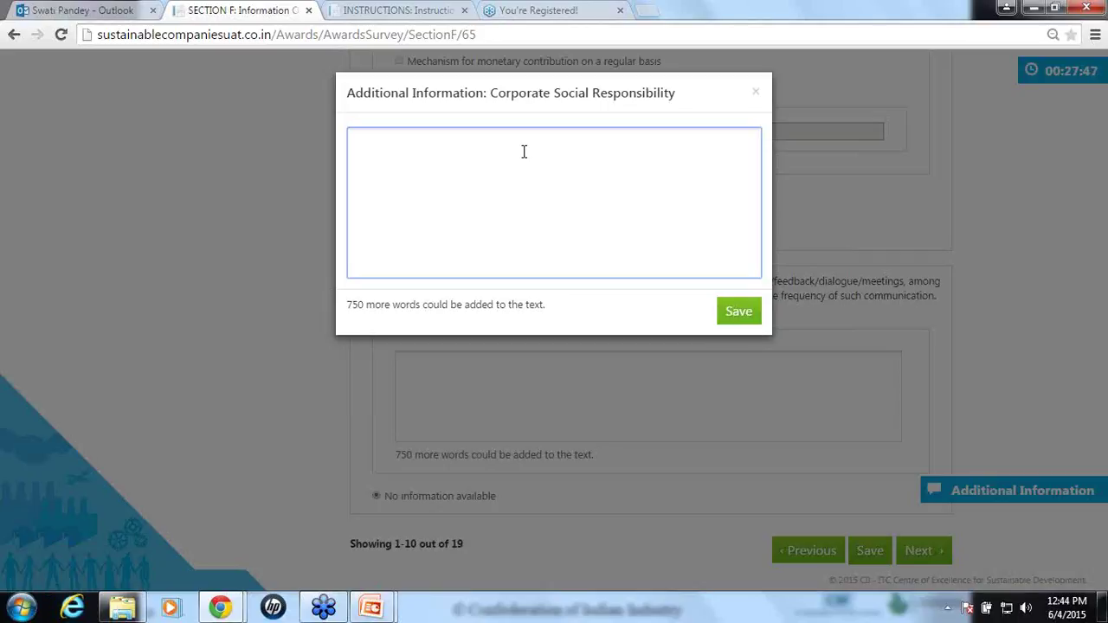
{"action": "left_click_drag", "start_coordinate": [527, 93], "coordinate": [736, 105]}
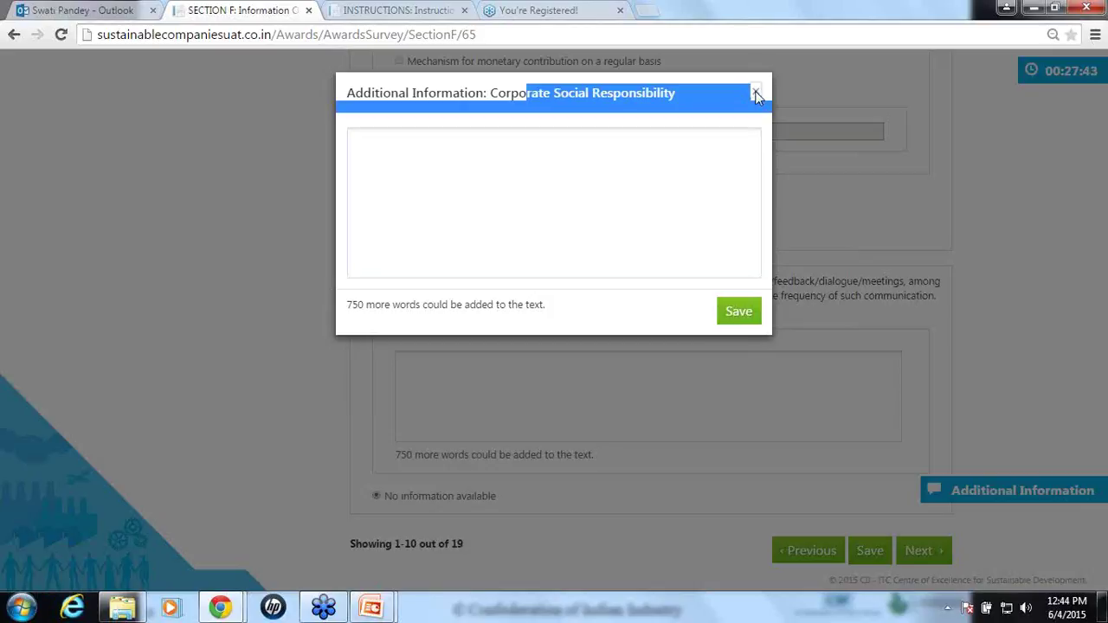
{"action": "left_click", "coordinate": [756, 93]}
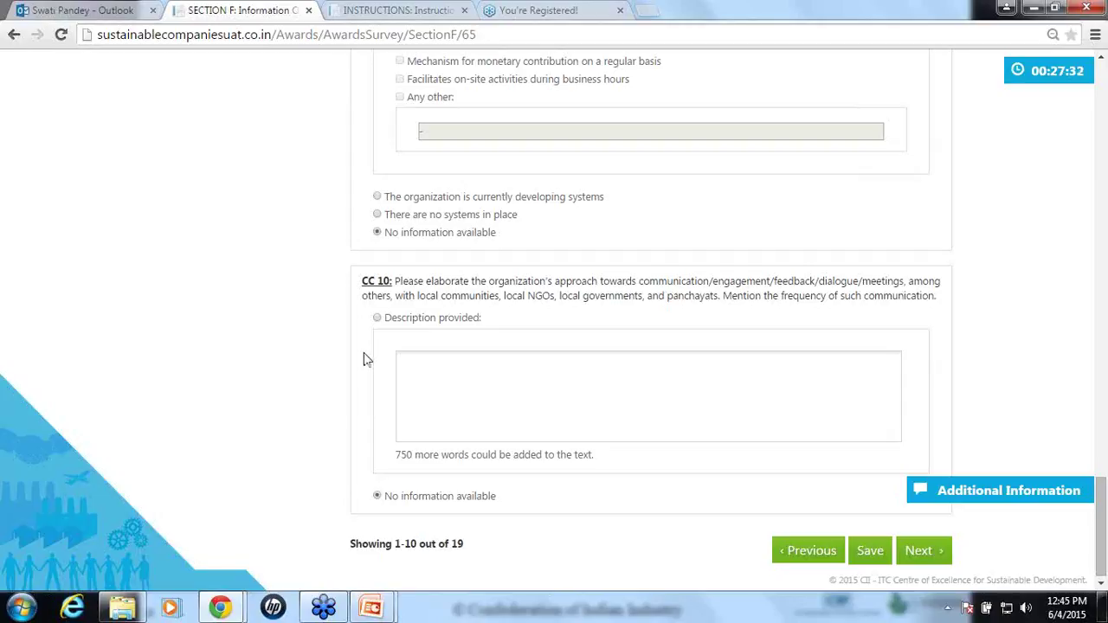
Add the Additional Information comment "CC 10) details" for Corporate Social Responsibility, save it, and dismiss the alert.
{"action": "left_click", "coordinate": [1036, 492]}
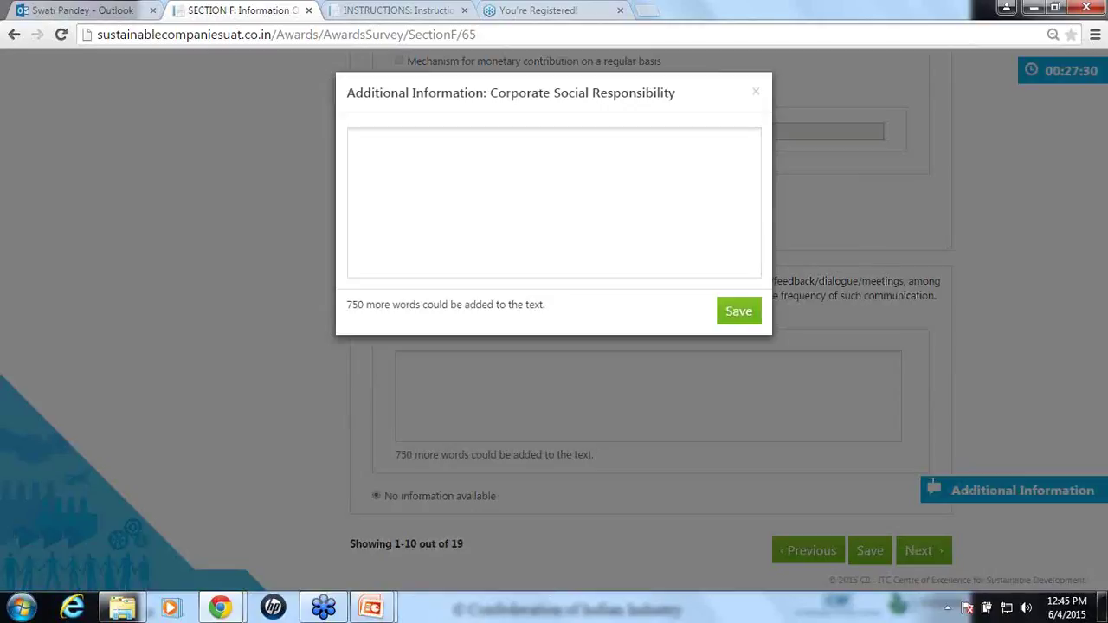
{"action": "left_click", "coordinate": [462, 168]}
{"action": "type", "text": "cc1"}
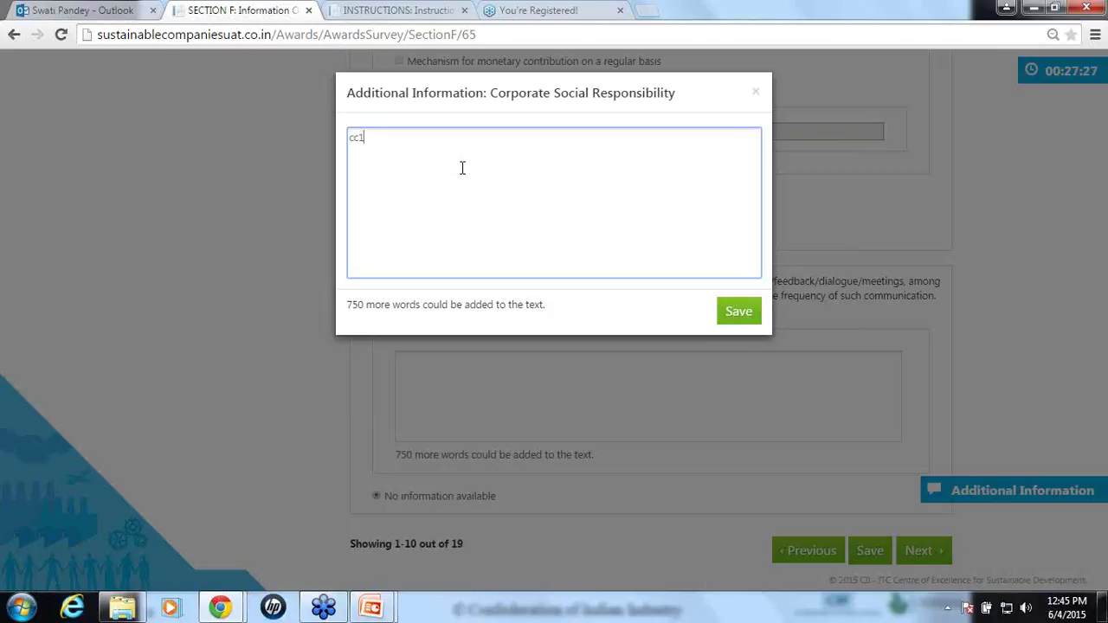
{"action": "key", "text": "BackSpace"}
{"action": "key", "text": "BackSpace"}
{"action": "key", "text": "BackSpace"}
{"action": "type", "text": "dc"}
{"action": "type", "text": " 10"}
{"action": "type", "text": "; detai"}
{"action": "type", "text": "ls"}
{"action": "type", "text": "."}
{"action": "left_click", "coordinate": [737, 314]}
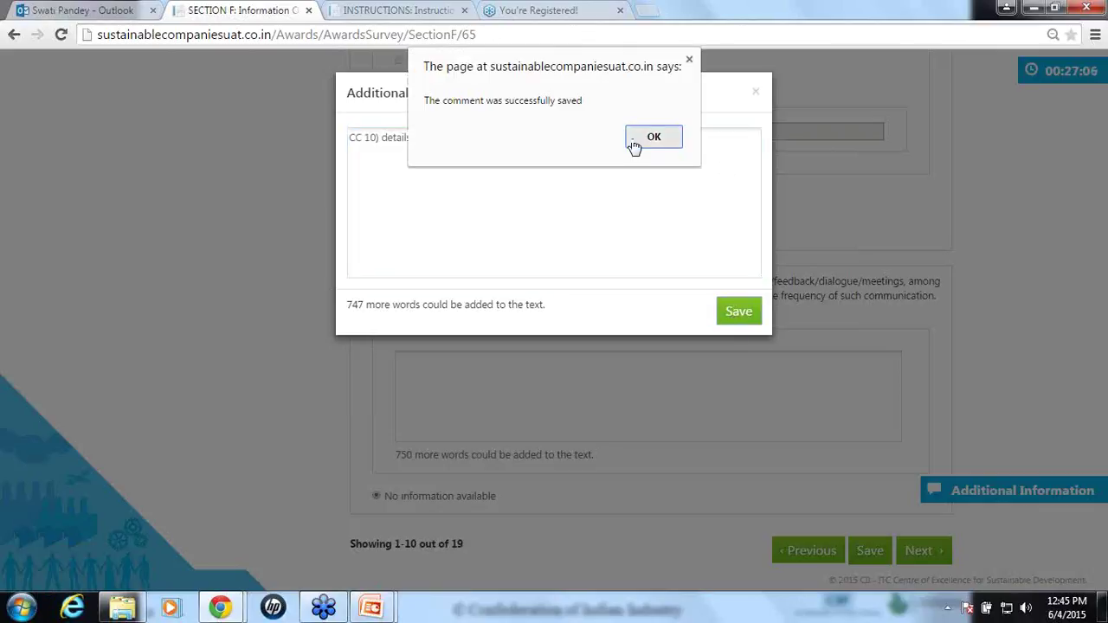
{"action": "left_click", "coordinate": [653, 139]}
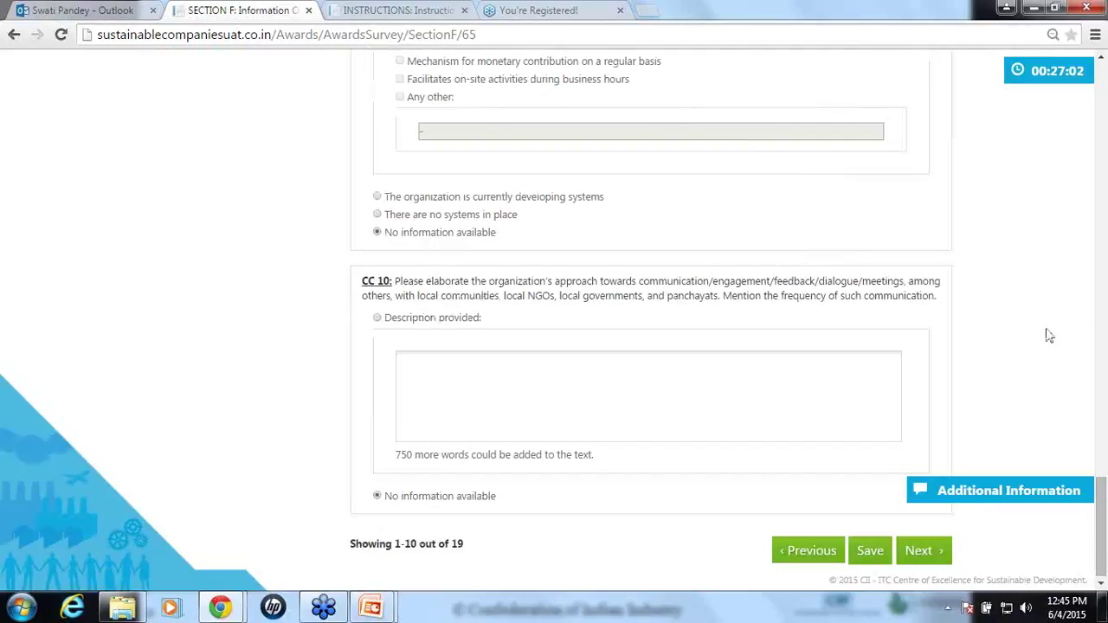
Advance to the next page of Corporate Social Responsibility questions and look over CC 11 to CC 13.
{"action": "scroll", "coordinate": [1049, 336], "scroll_direction": "down", "scroll_amount": 1}
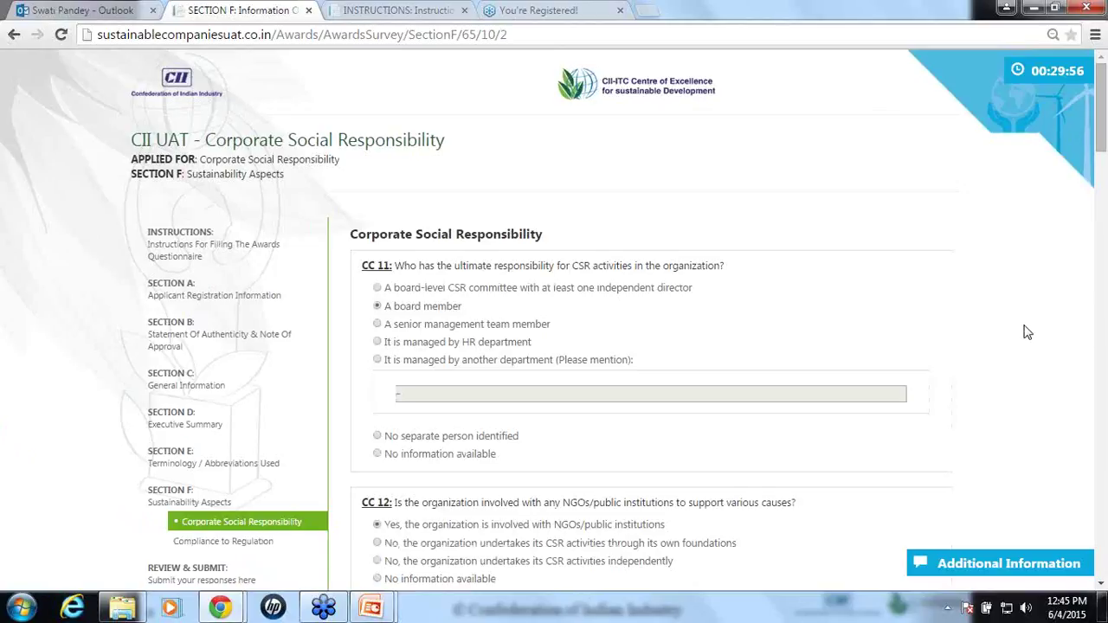
{"action": "scroll", "coordinate": [1027, 333], "scroll_direction": "down", "scroll_amount": 1}
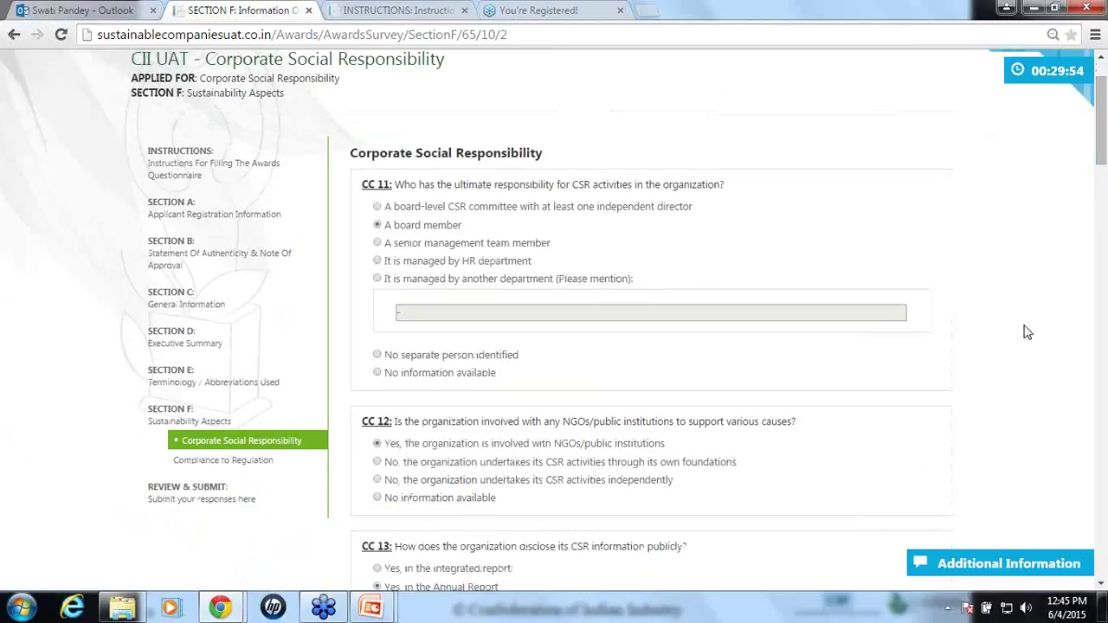
{"action": "scroll", "coordinate": [1027, 333], "scroll_direction": "down", "scroll_amount": 1}
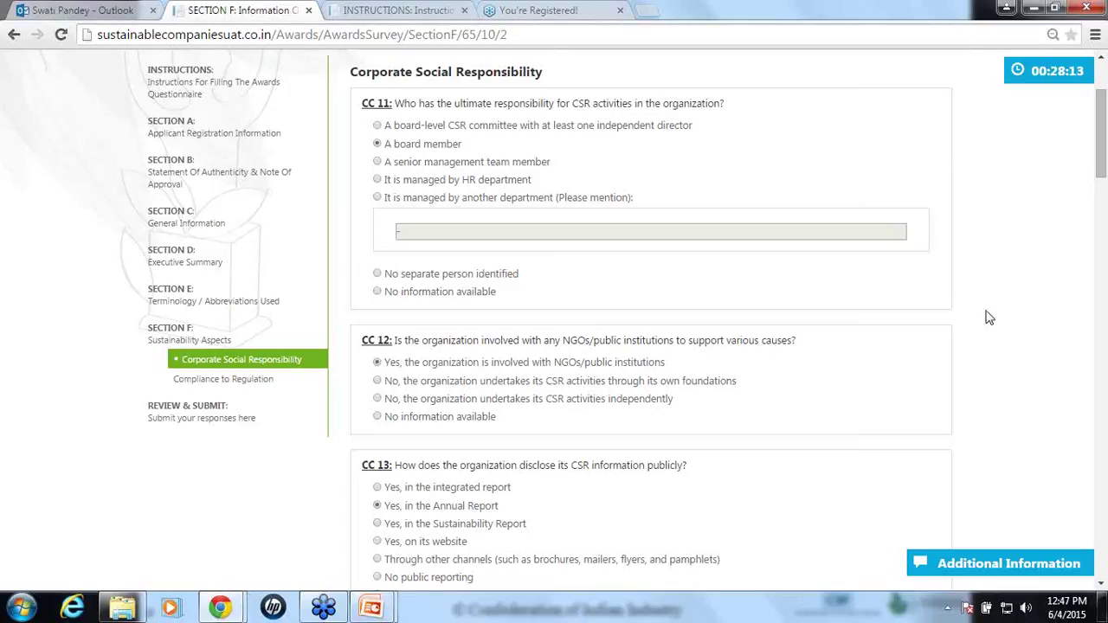
{"action": "scroll", "coordinate": [990, 317], "scroll_direction": "down", "scroll_amount": 1}
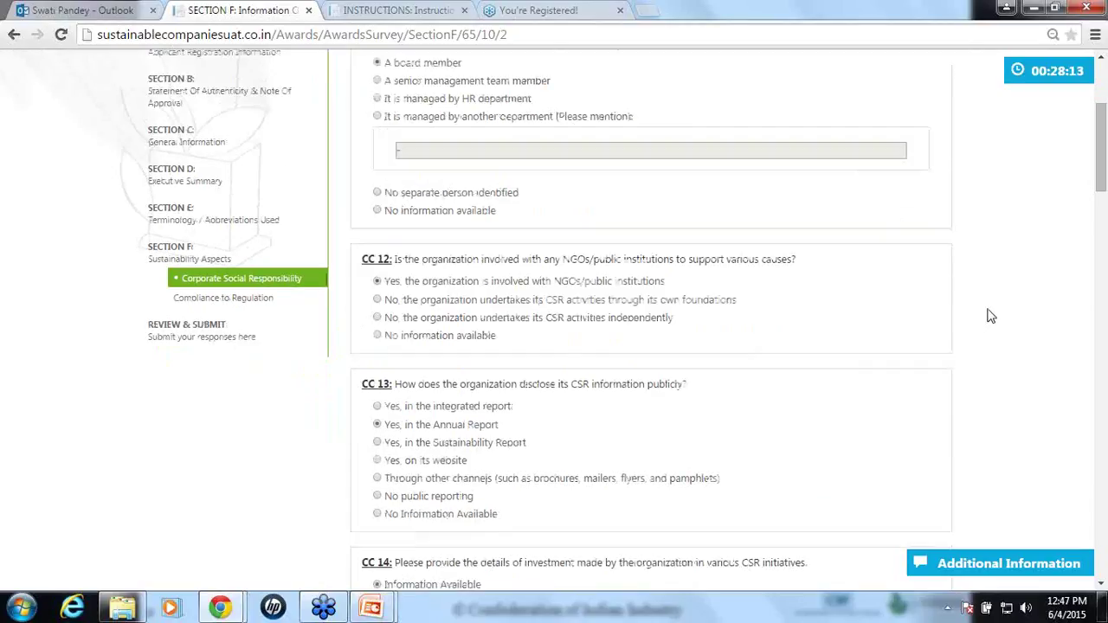
Look over CC 14, open the Additional Information window for Corporate Social Responsibility to view its comment, and close it.
{"action": "scroll", "coordinate": [364, 135], "scroll_direction": "down", "scroll_amount": 6}
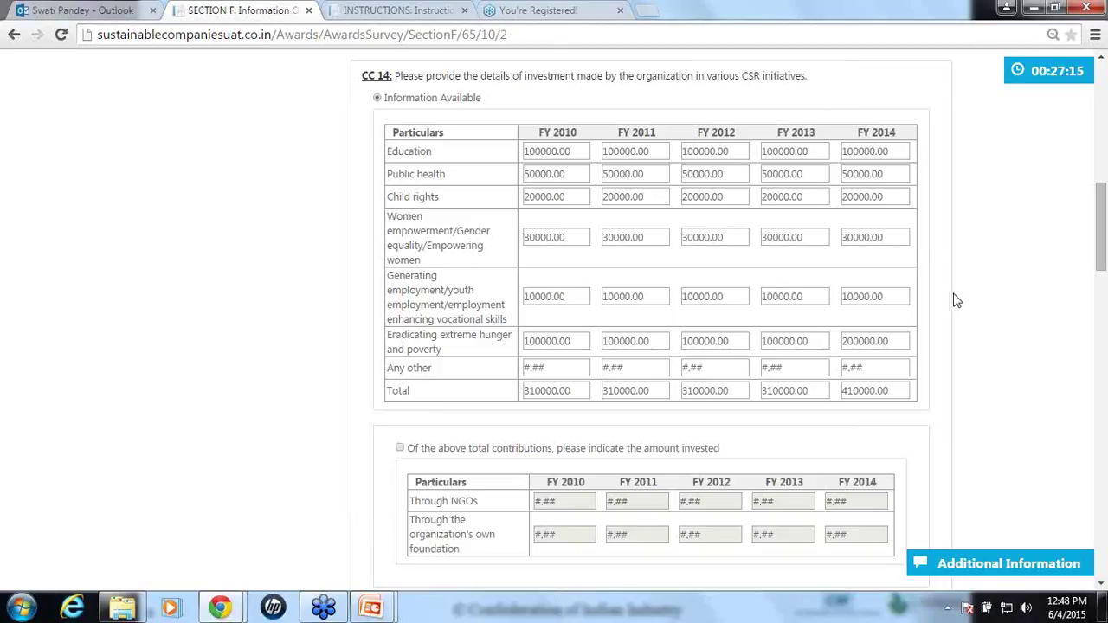
{"action": "left_click", "coordinate": [994, 561]}
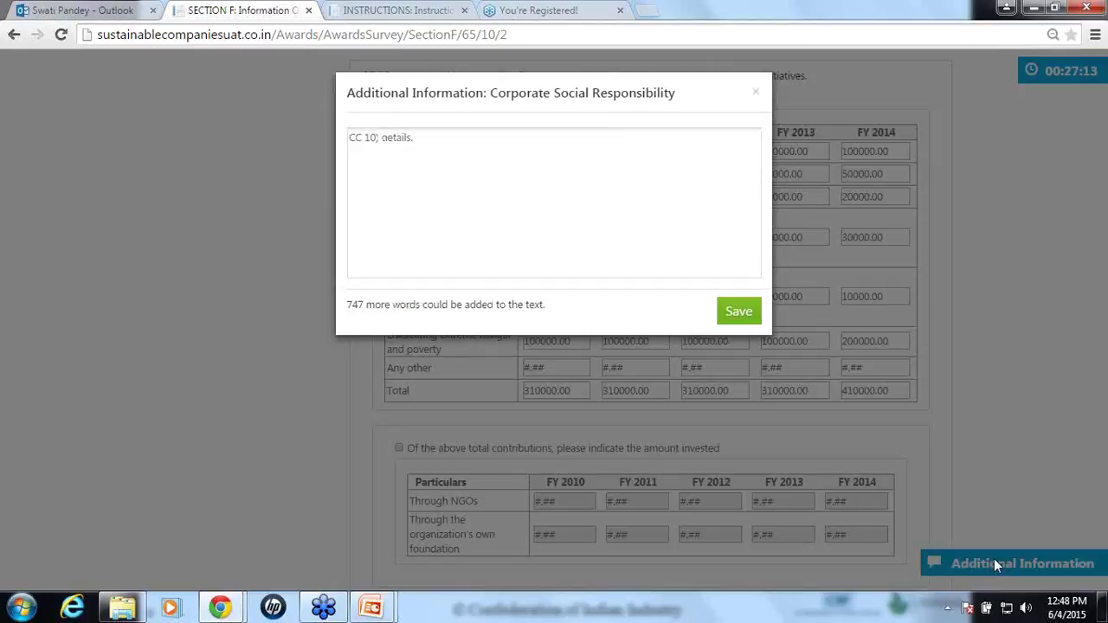
{"action": "left_click", "coordinate": [562, 185]}
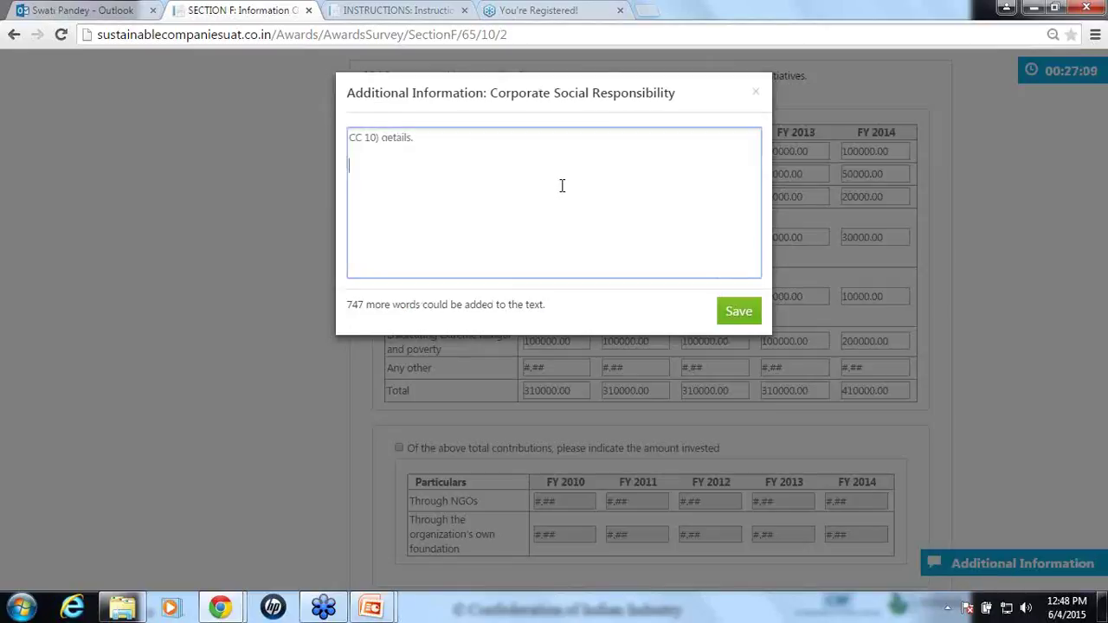
{"action": "left_click", "coordinate": [757, 97]}
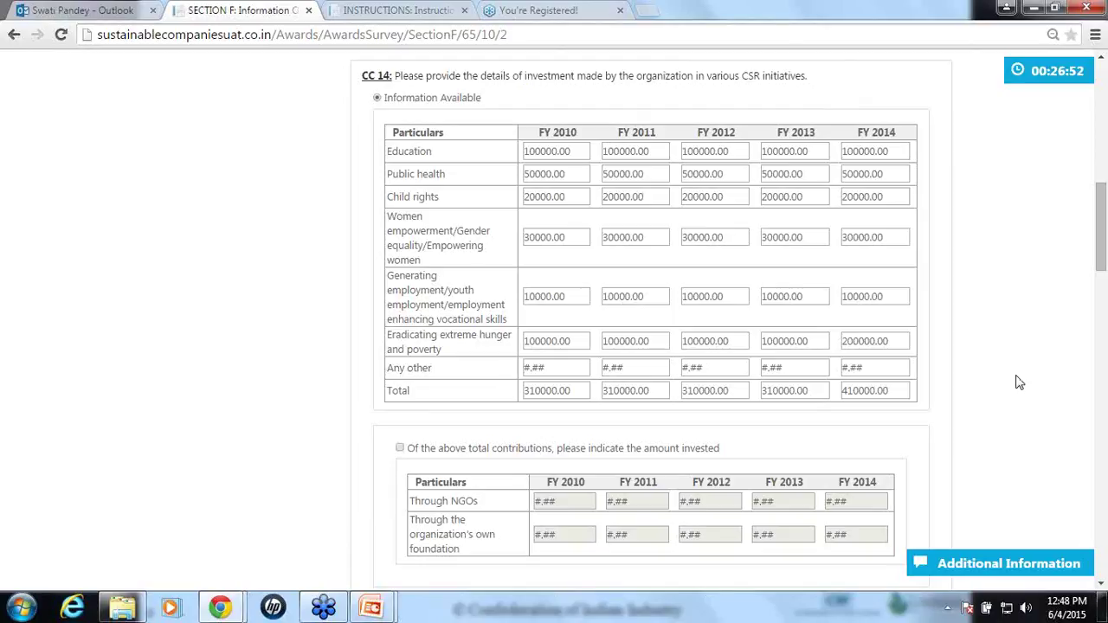
Examine the CC 15 and CC 16 questions on CSR investment outcomes and return to the CC 14 investment table.
{"action": "scroll", "coordinate": [1019, 383], "scroll_direction": "down", "scroll_amount": 2}
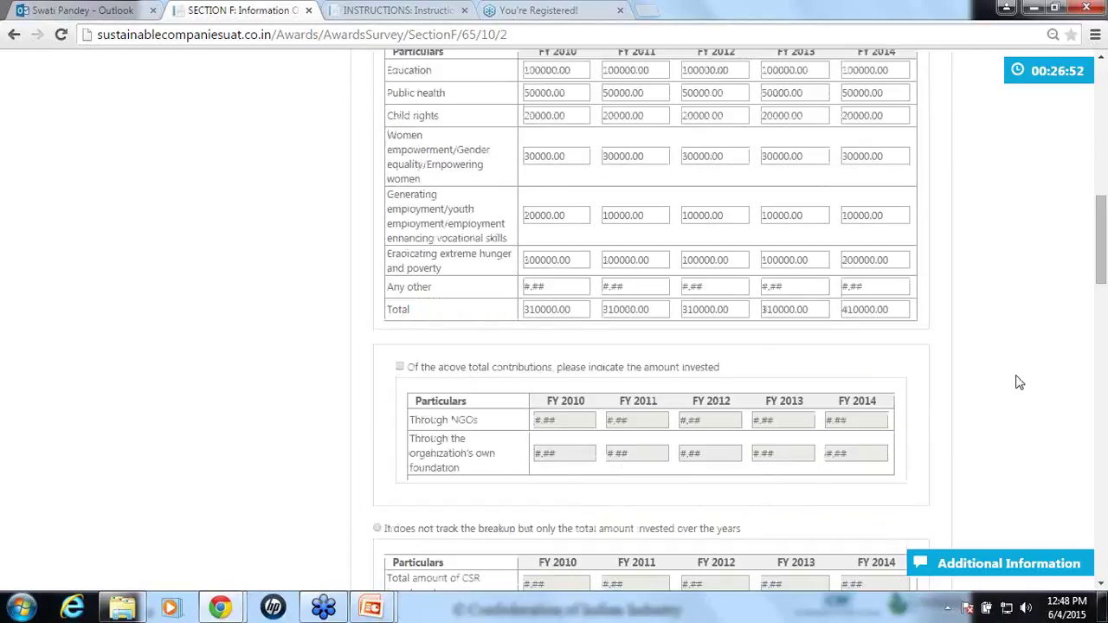
{"action": "scroll", "coordinate": [1019, 383], "scroll_direction": "down", "scroll_amount": 4}
{"action": "scroll", "coordinate": [1019, 383], "scroll_direction": "down", "scroll_amount": 2}
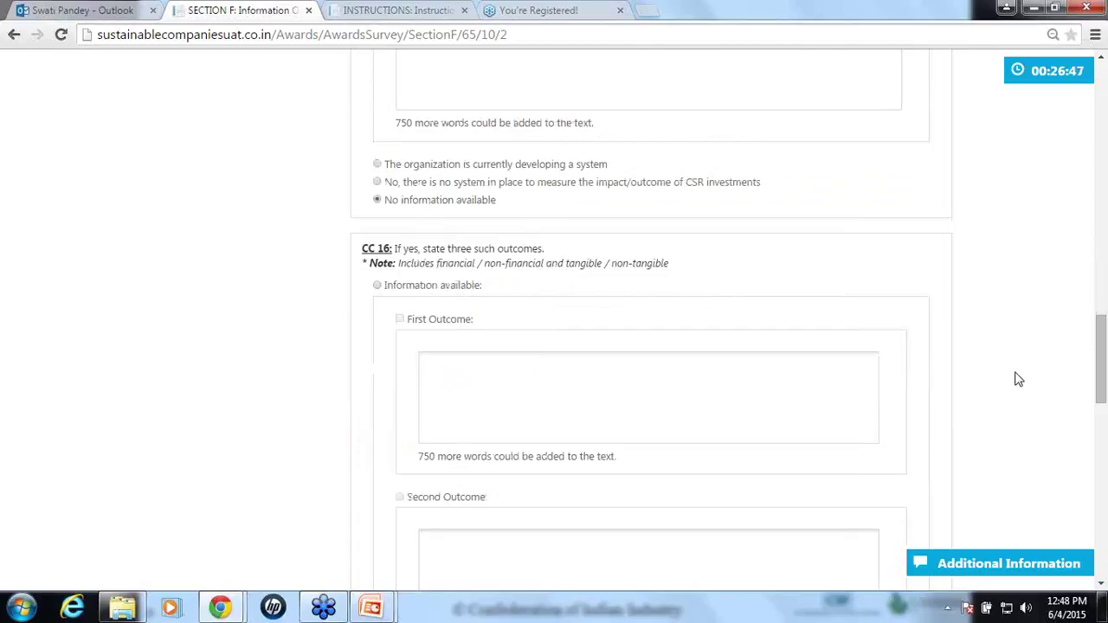
{"action": "scroll", "coordinate": [1019, 379], "scroll_direction": "down", "scroll_amount": 4}
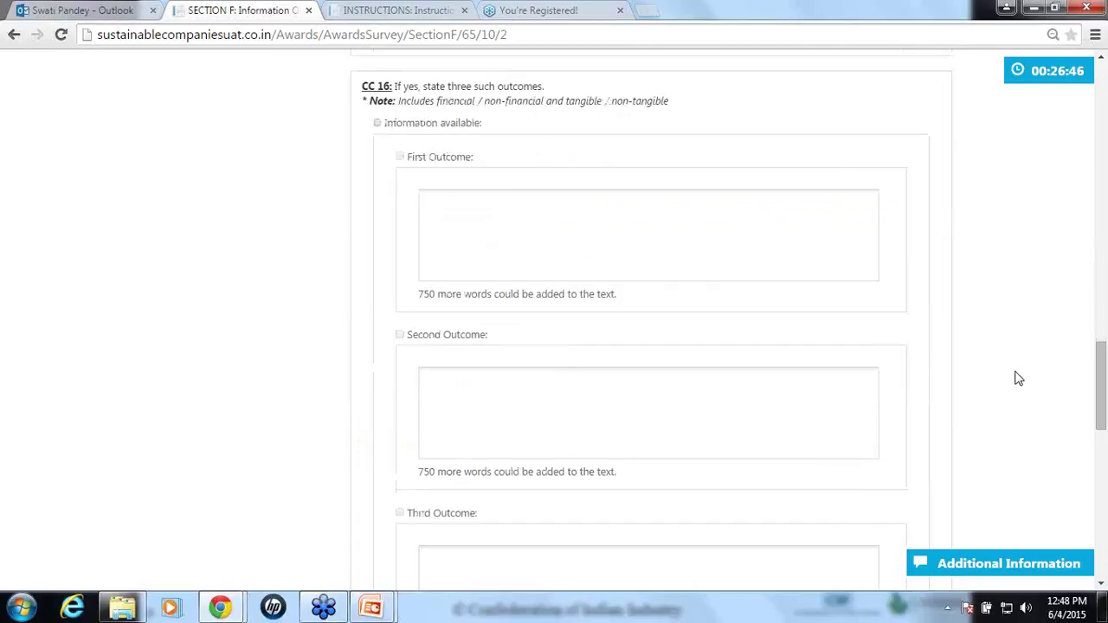
{"action": "scroll", "coordinate": [495, 168], "scroll_direction": "up", "scroll_amount": 2}
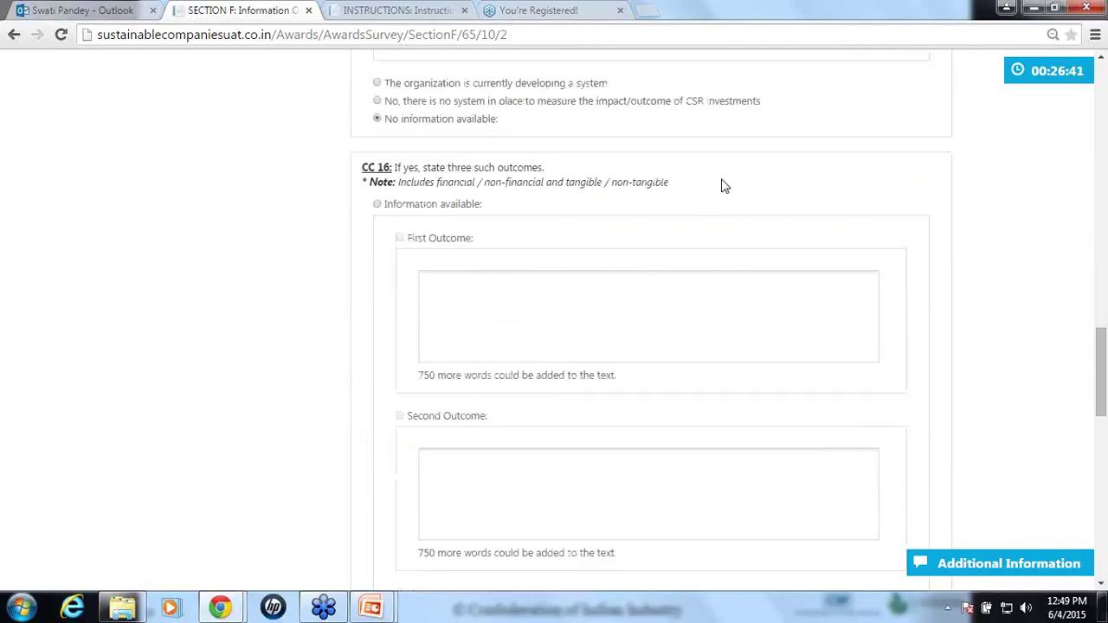
{"action": "scroll", "coordinate": [994, 269], "scroll_direction": "up", "scroll_amount": 1}
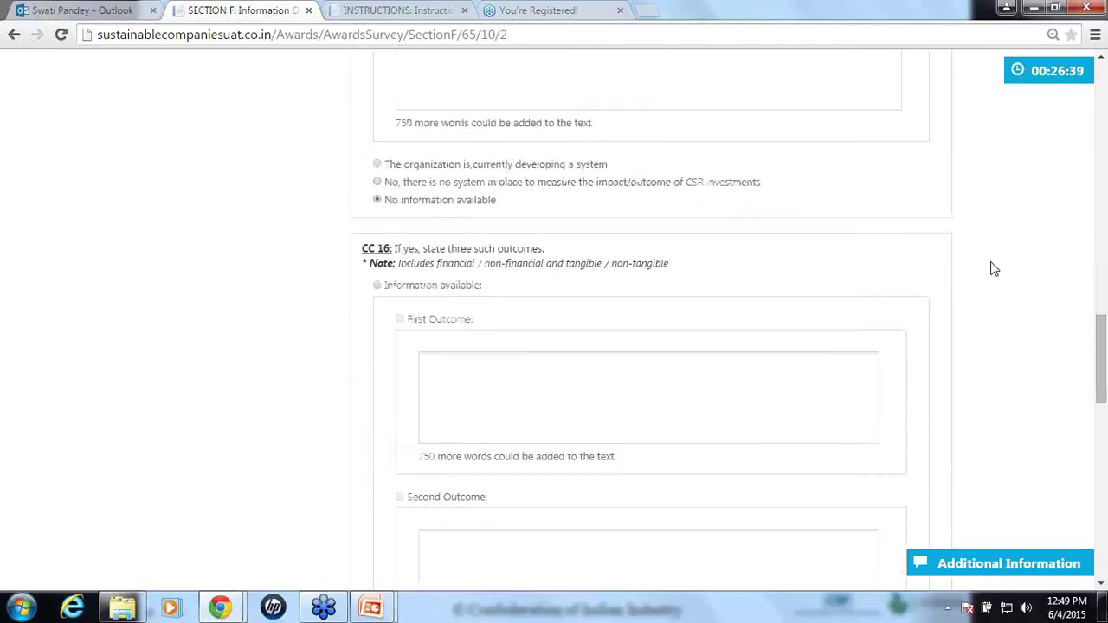
{"action": "scroll", "coordinate": [993, 270], "scroll_direction": "up", "scroll_amount": 3}
{"action": "scroll", "coordinate": [993, 270], "scroll_direction": "up", "scroll_amount": 1}
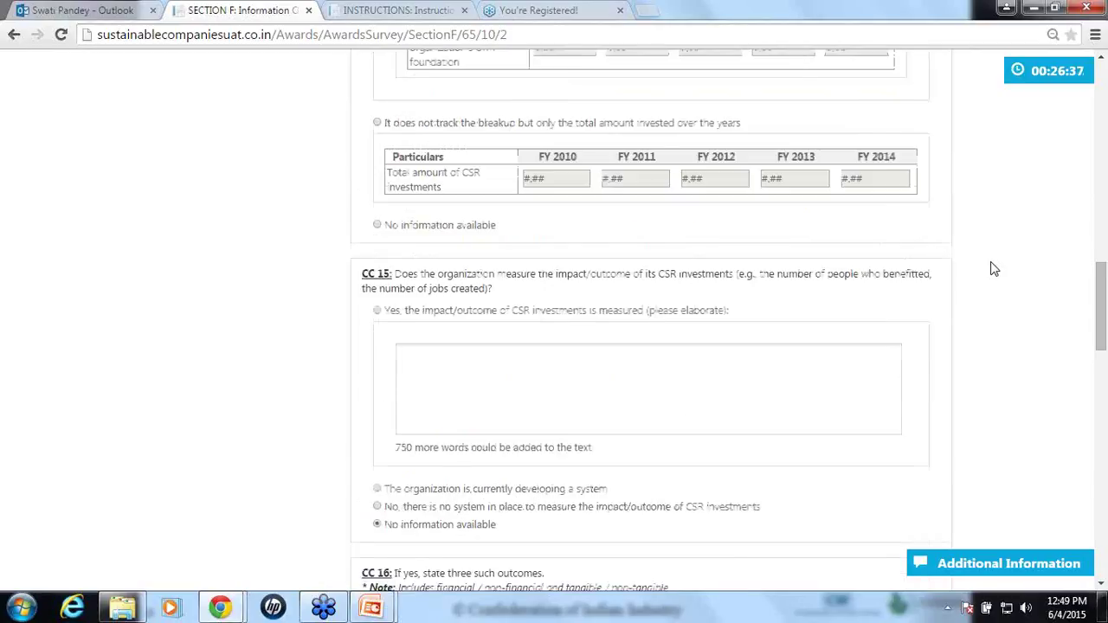
{"action": "scroll", "coordinate": [994, 269], "scroll_direction": "up", "scroll_amount": 5}
{"action": "scroll", "coordinate": [994, 269], "scroll_direction": "up", "scroll_amount": 1}
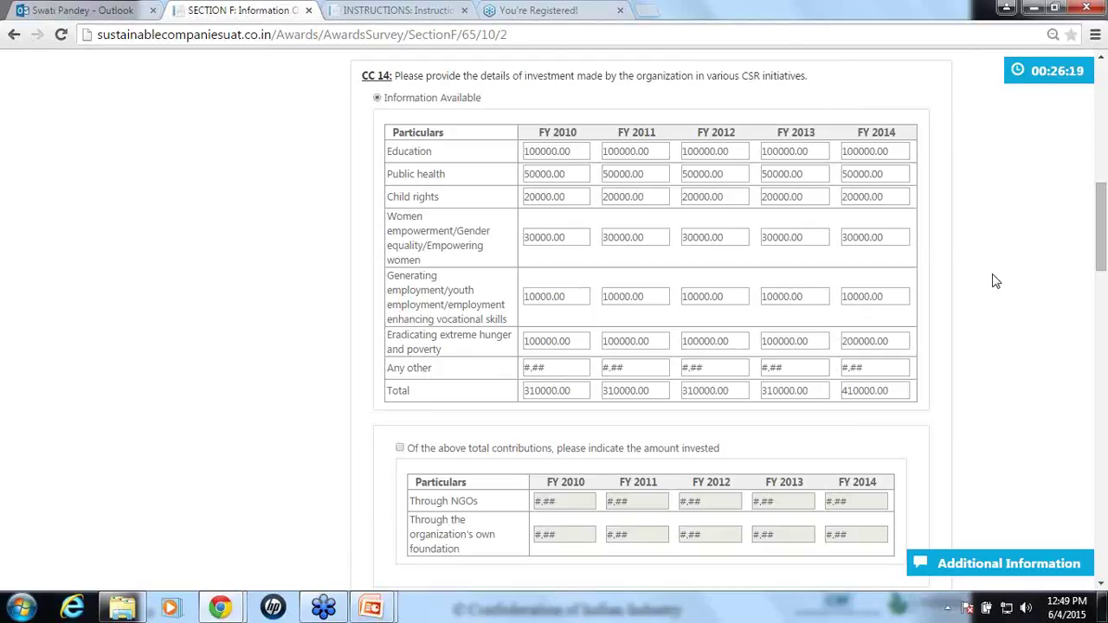
Look over questions CC 15 to CC 18 and move on to the Compliance to Regulation questions.
{"action": "scroll", "coordinate": [996, 282], "scroll_direction": "down", "scroll_amount": 1}
{"action": "scroll", "coordinate": [993, 287], "scroll_direction": "down", "scroll_amount": 6}
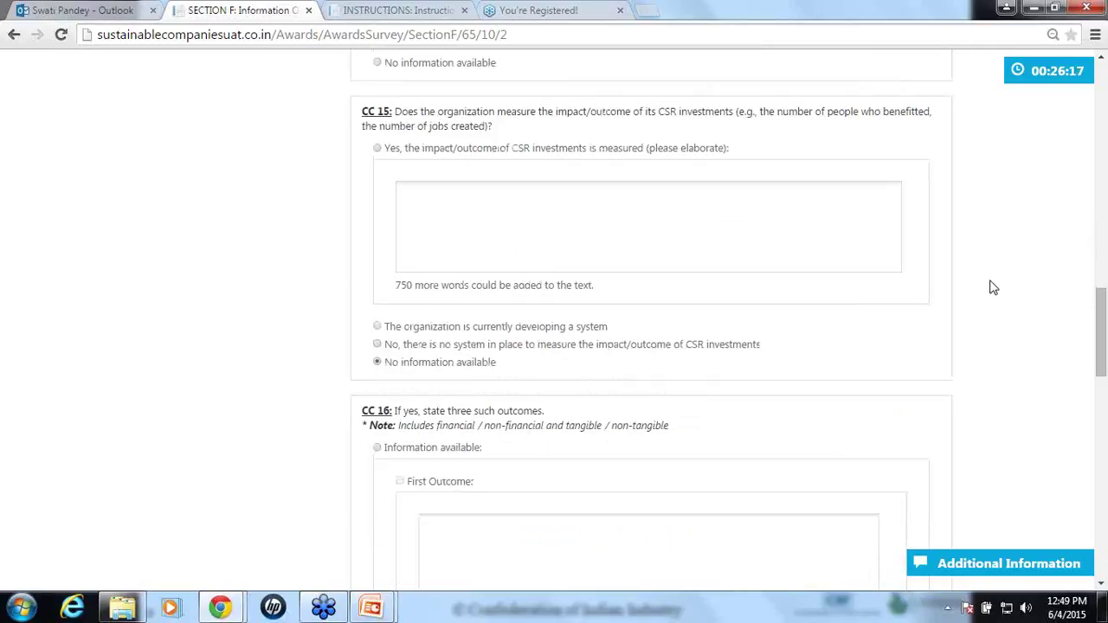
{"action": "scroll", "coordinate": [993, 287], "scroll_direction": "down", "scroll_amount": 2}
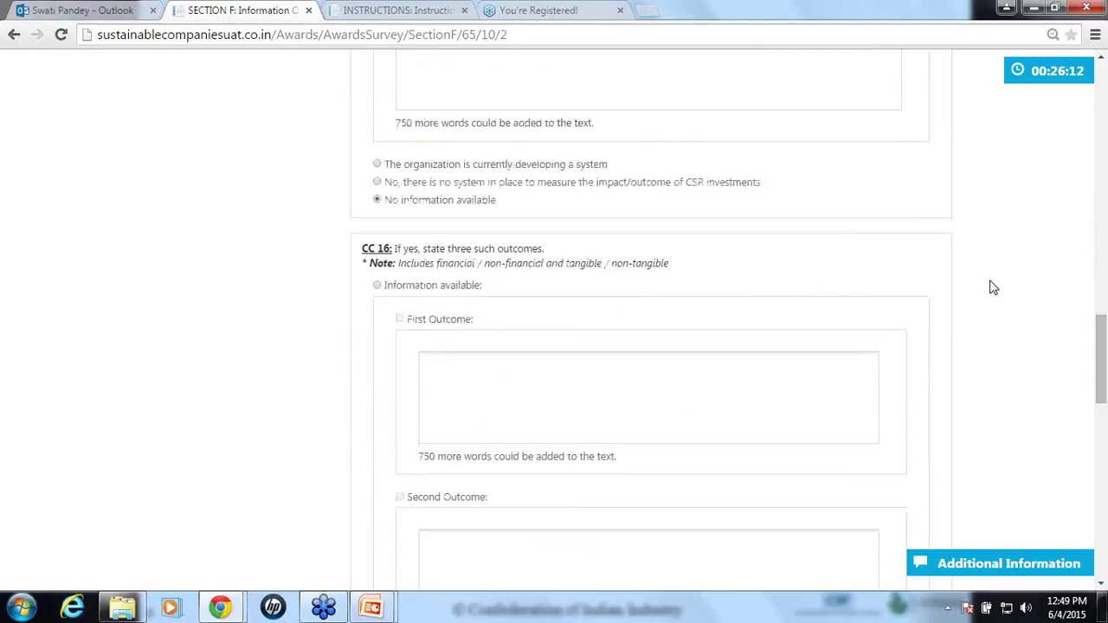
{"action": "scroll", "coordinate": [994, 287], "scroll_direction": "down", "scroll_amount": 2}
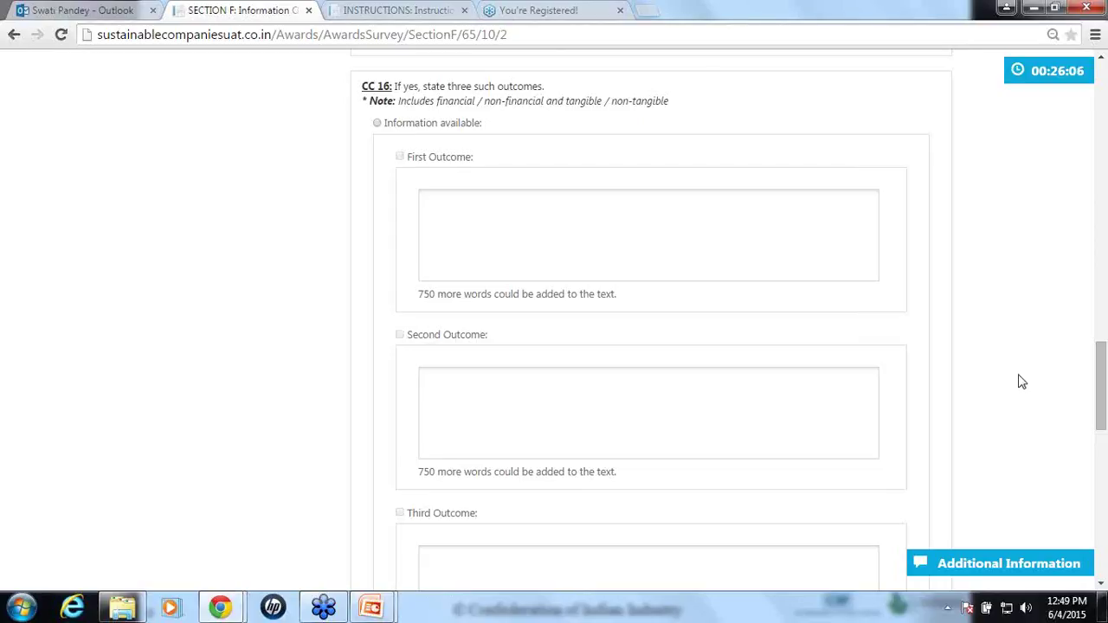
{"action": "scroll", "coordinate": [1021, 382], "scroll_direction": "down", "scroll_amount": 2}
{"action": "scroll", "coordinate": [1023, 387], "scroll_direction": "down", "scroll_amount": 3}
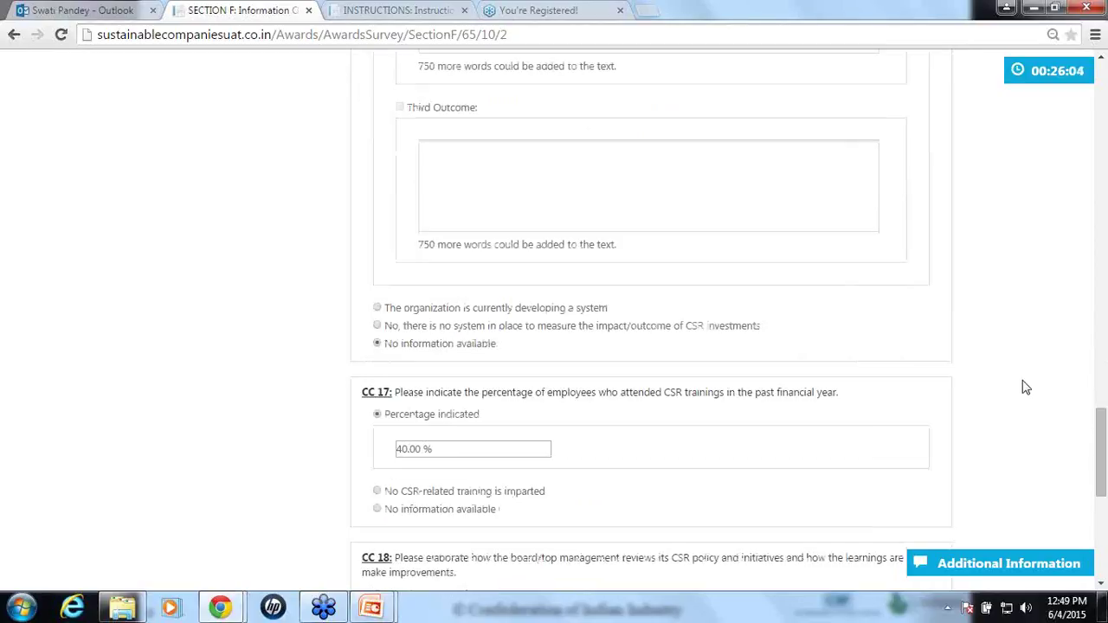
{"action": "scroll", "coordinate": [1024, 387], "scroll_direction": "down", "scroll_amount": 5}
{"action": "scroll", "coordinate": [1024, 387], "scroll_direction": "down", "scroll_amount": 1}
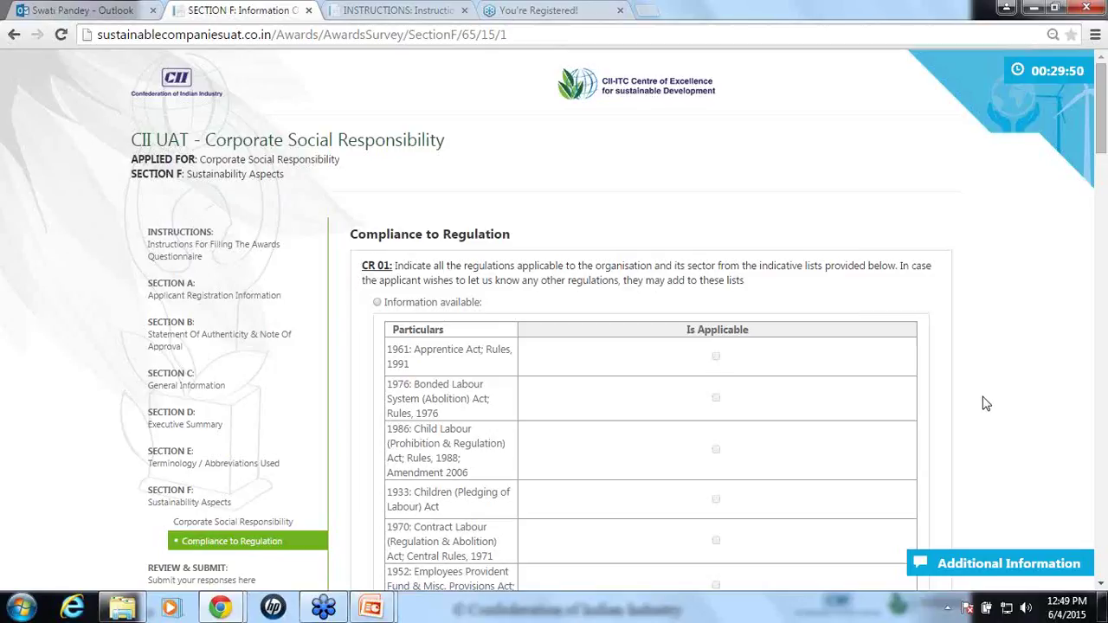
Look through the full list of regulations in CR 01, including the Any other entry at its end.
{"action": "scroll", "coordinate": [984, 404], "scroll_direction": "down", "scroll_amount": 1}
{"action": "scroll", "coordinate": [984, 405], "scroll_direction": "down", "scroll_amount": 1}
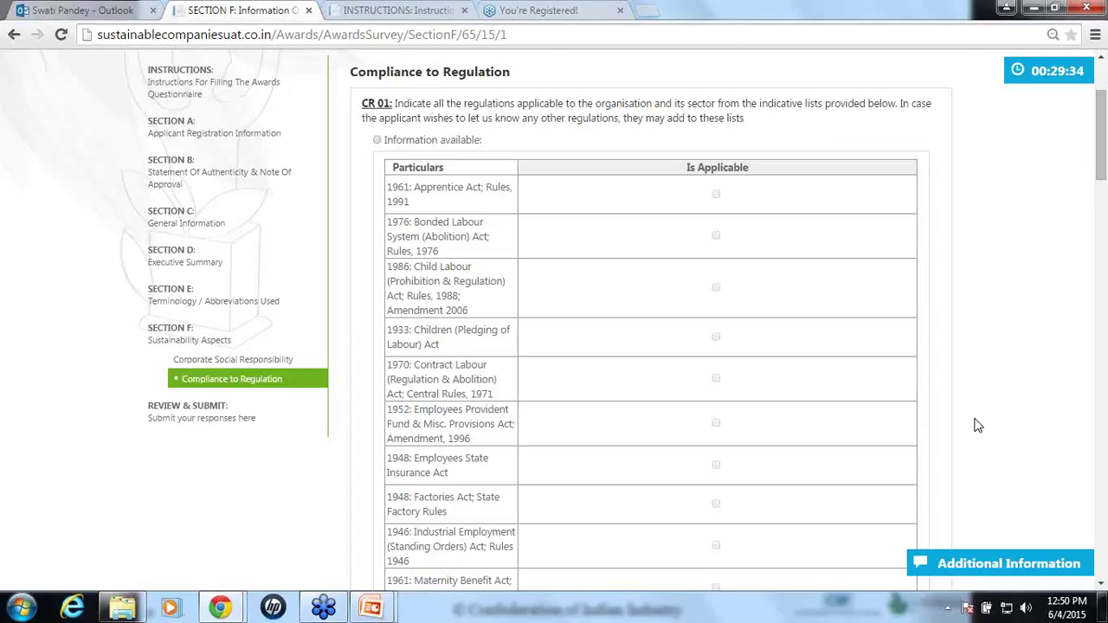
{"action": "scroll", "coordinate": [978, 425], "scroll_direction": "down", "scroll_amount": 6}
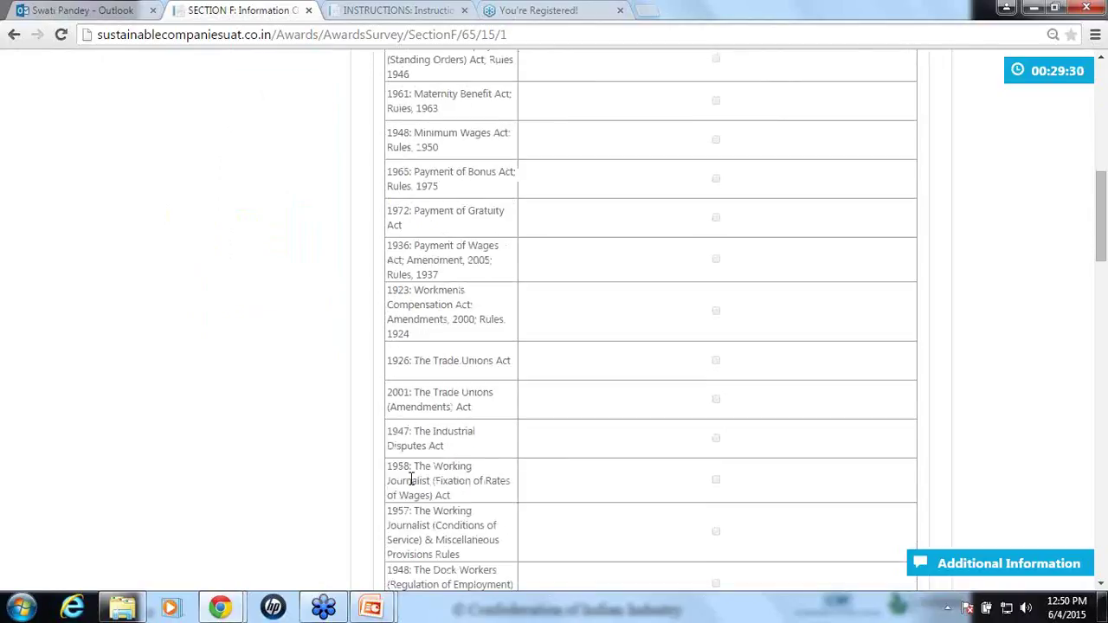
{"action": "scroll", "coordinate": [959, 372], "scroll_direction": "down", "scroll_amount": 10}
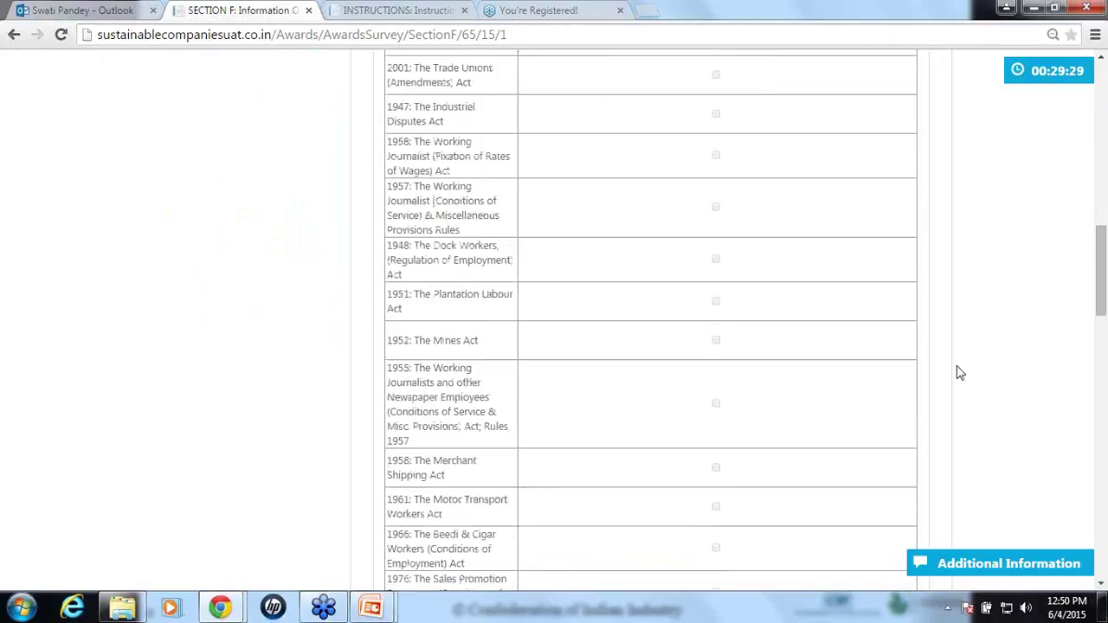
{"action": "scroll", "coordinate": [959, 372], "scroll_direction": "down", "scroll_amount": 12}
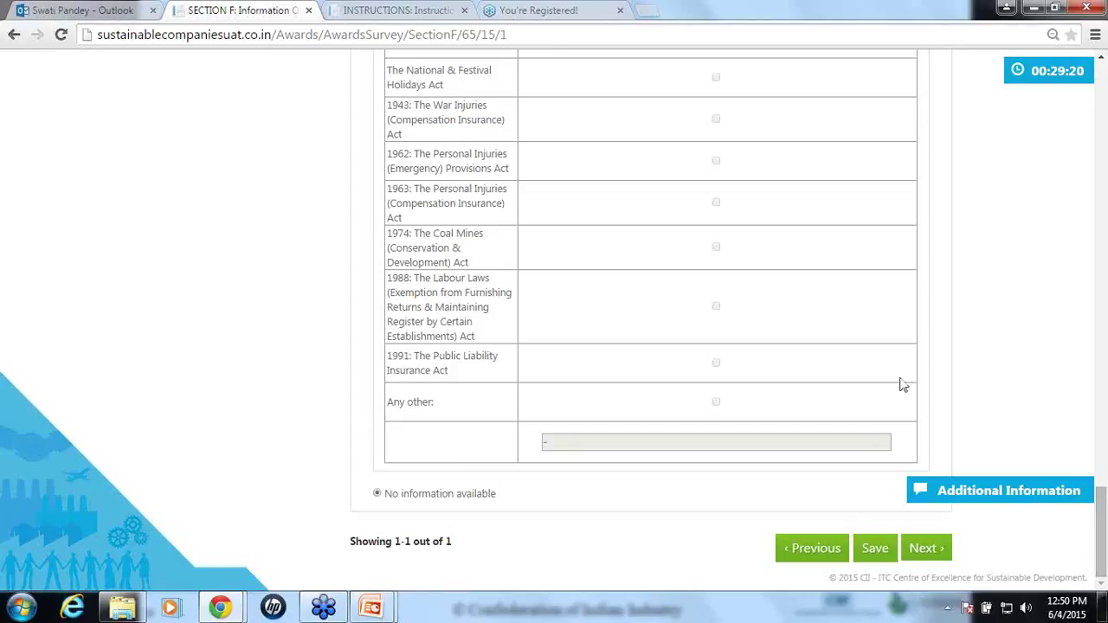
Set the CR 01 answer to Information available.
{"action": "scroll", "coordinate": [929, 373], "scroll_direction": "up", "scroll_amount": 6}
{"action": "scroll", "coordinate": [932, 371], "scroll_direction": "up", "scroll_amount": 10}
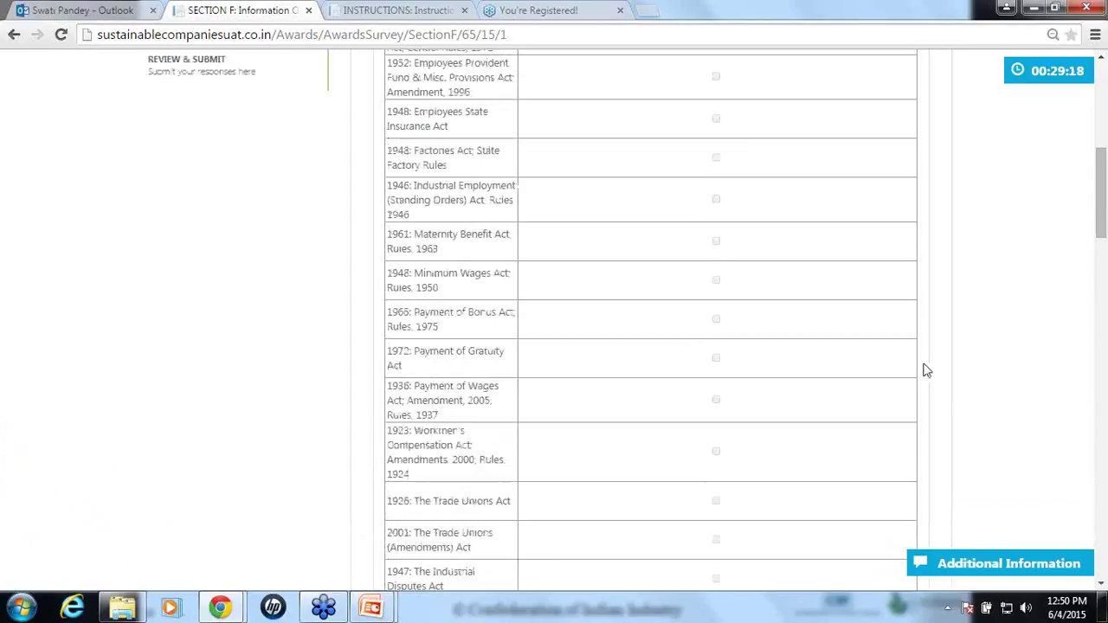
{"action": "scroll", "coordinate": [927, 371], "scroll_direction": "up", "scroll_amount": 3}
{"action": "scroll", "coordinate": [926, 371], "scroll_direction": "up", "scroll_amount": 2}
{"action": "left_click", "coordinate": [377, 280]}
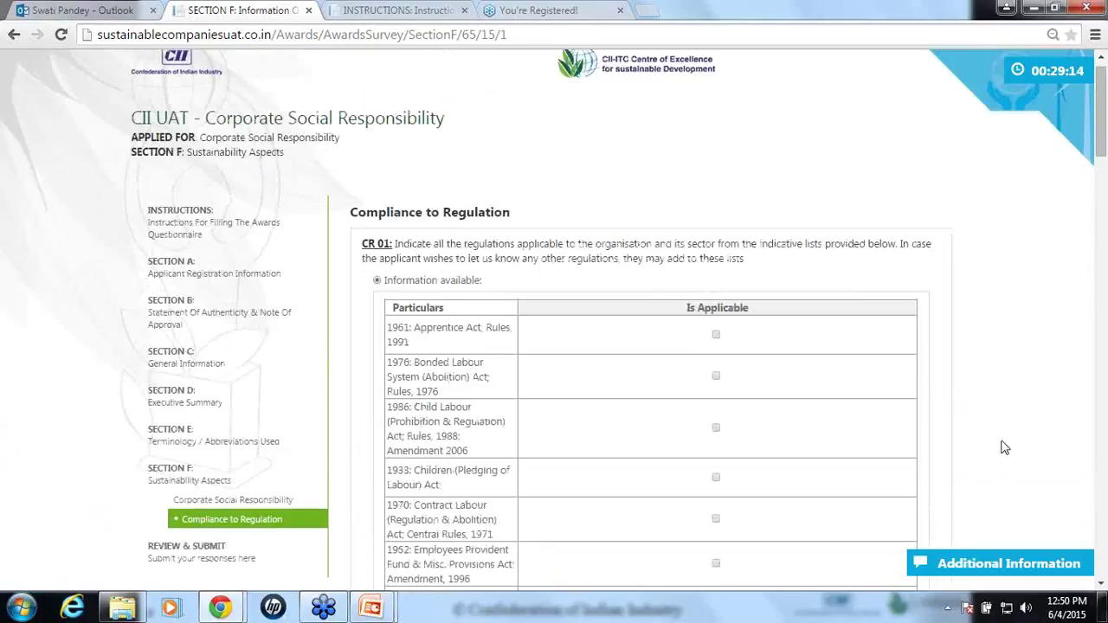
Mark Any other as applicable in CR 01, enter "Regulation 1" as its details, and save them.
{"action": "scroll", "coordinate": [1004, 448], "scroll_direction": "down", "scroll_amount": 2}
{"action": "scroll", "coordinate": [1000, 442], "scroll_direction": "down", "scroll_amount": 20}
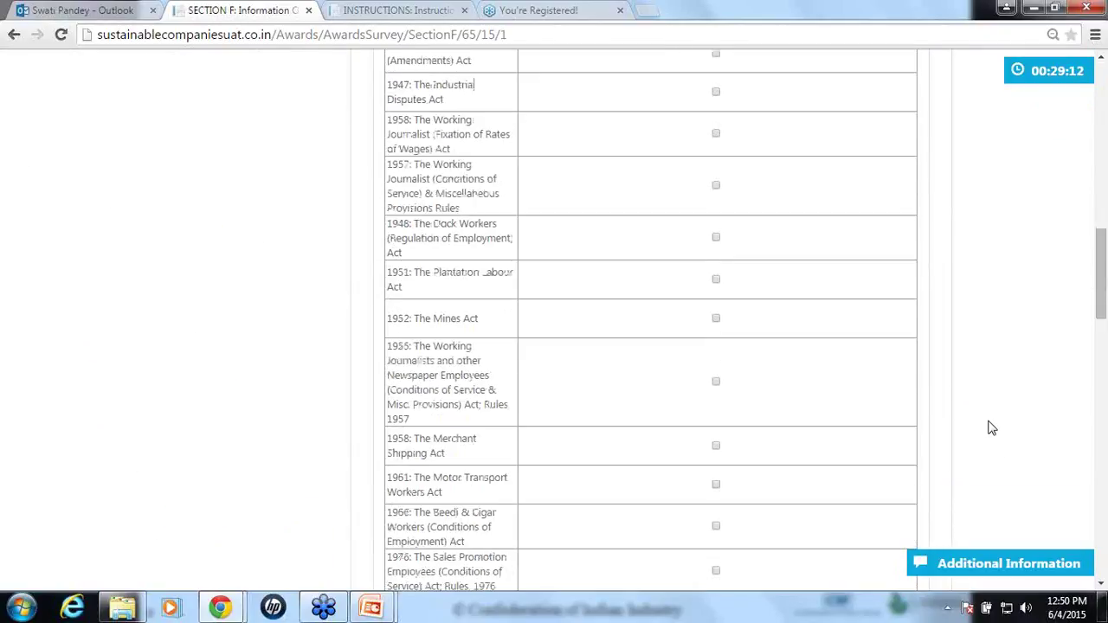
{"action": "scroll", "coordinate": [988, 422], "scroll_direction": "down", "scroll_amount": 8}
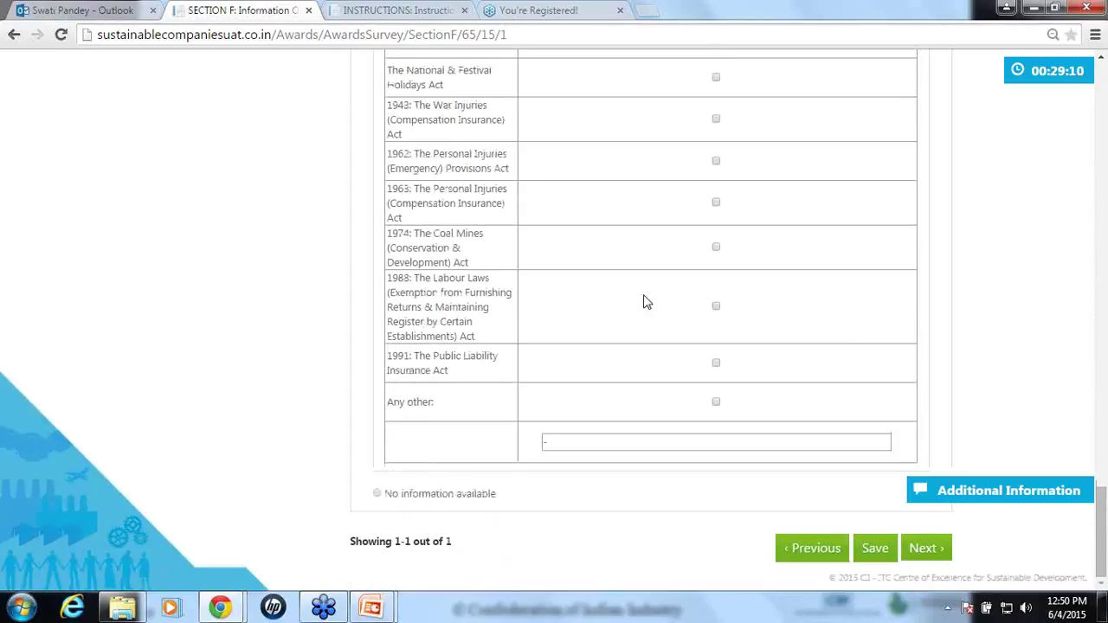
{"action": "left_click", "coordinate": [716, 403]}
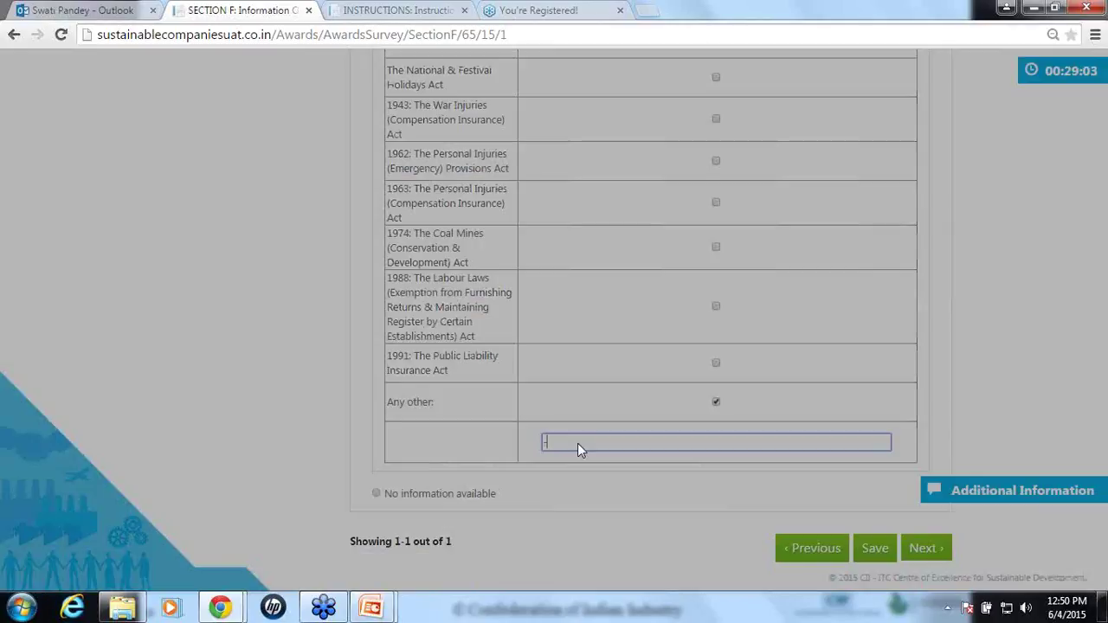
{"action": "left_click", "coordinate": [579, 443]}
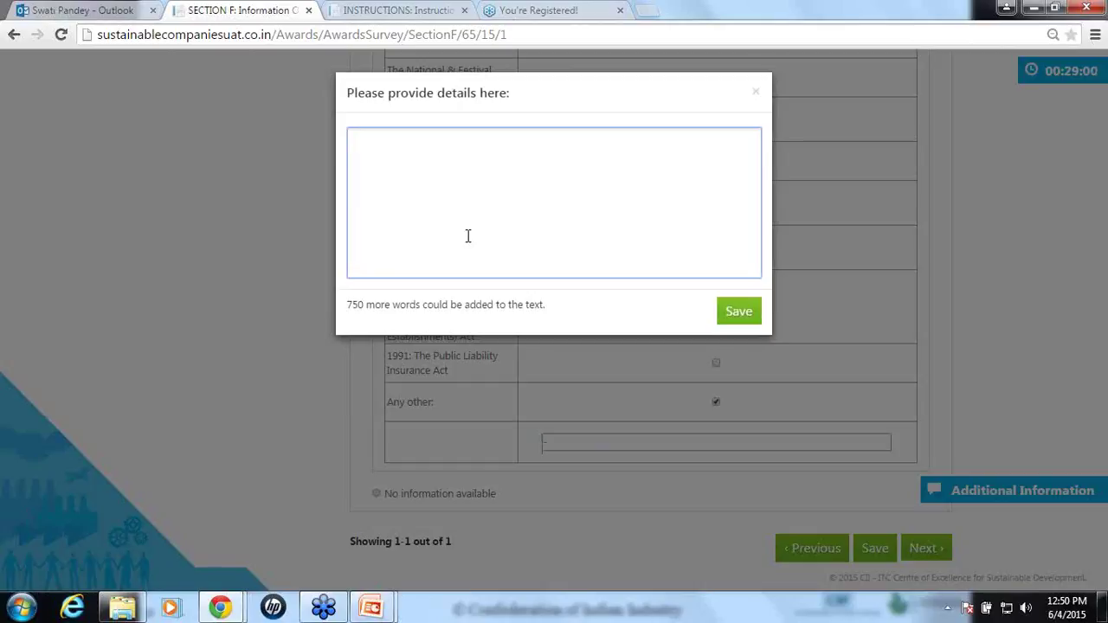
{"action": "type", "text": "Regulation 1"}
{"action": "left_click", "coordinate": [727, 315]}
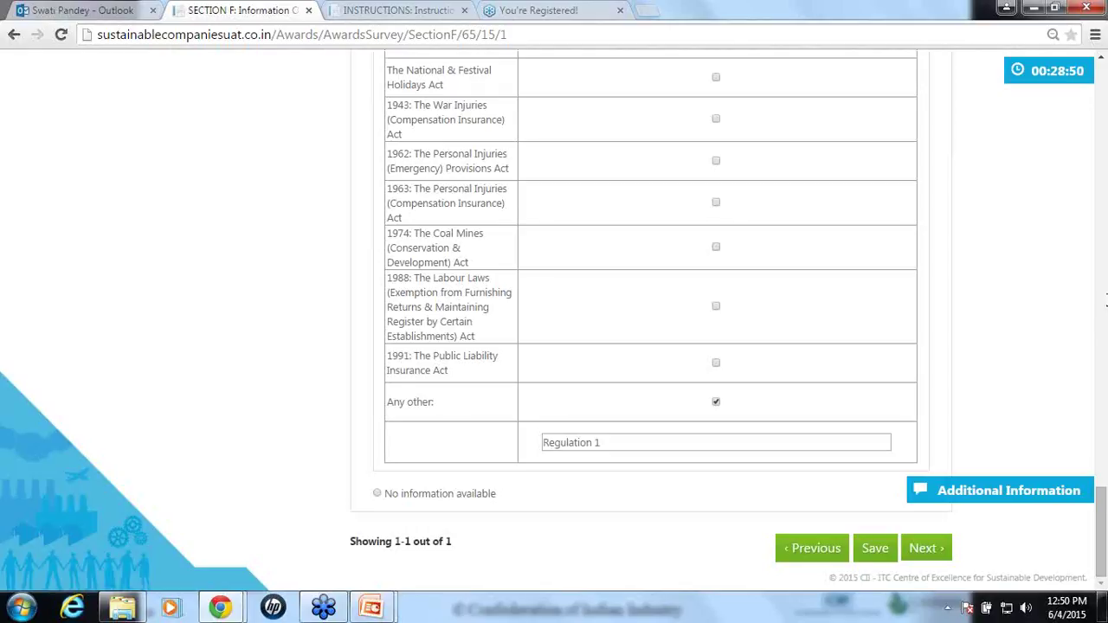
Go back up the Compliance to Regulation page and open the Review & Submit page with the Awards Questionnaire Summary.
{"action": "scroll", "coordinate": [1010, 317], "scroll_direction": "up", "scroll_amount": 15}
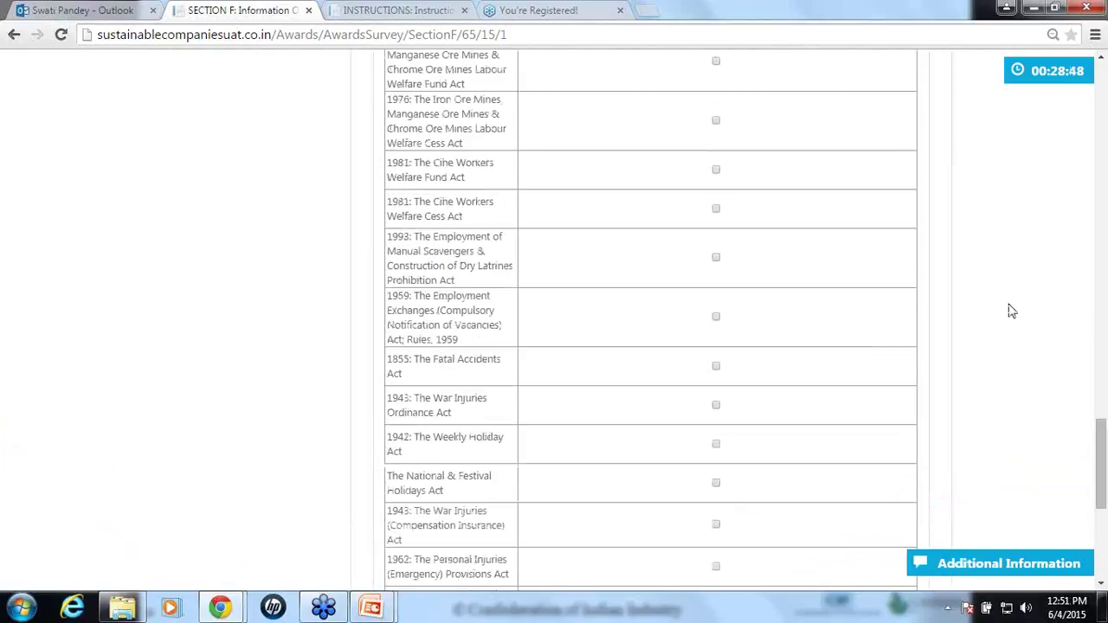
{"action": "scroll", "coordinate": [1012, 307], "scroll_direction": "up", "scroll_amount": 10}
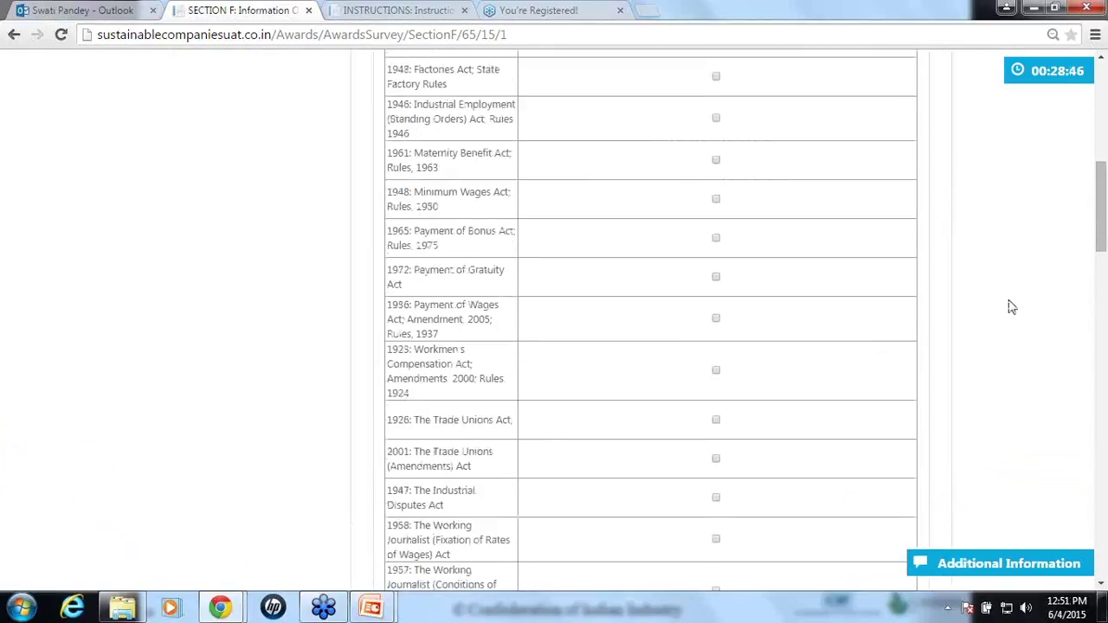
{"action": "scroll", "coordinate": [1012, 301], "scroll_direction": "down", "scroll_amount": 1}
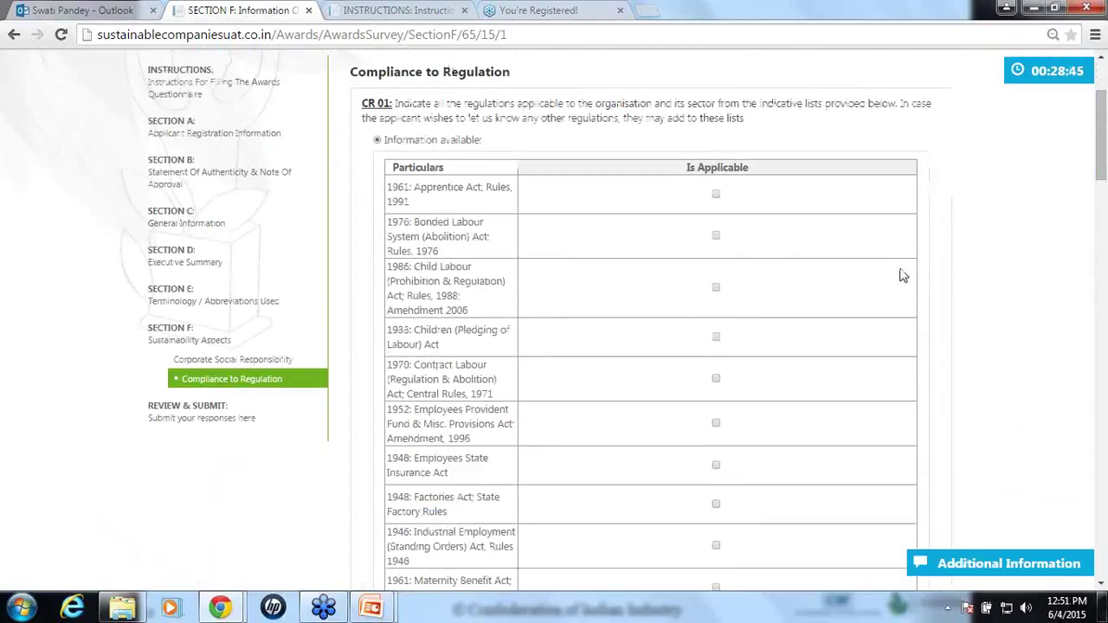
{"action": "left_click", "coordinate": [229, 418]}
{"action": "left_click", "coordinate": [589, 151]}
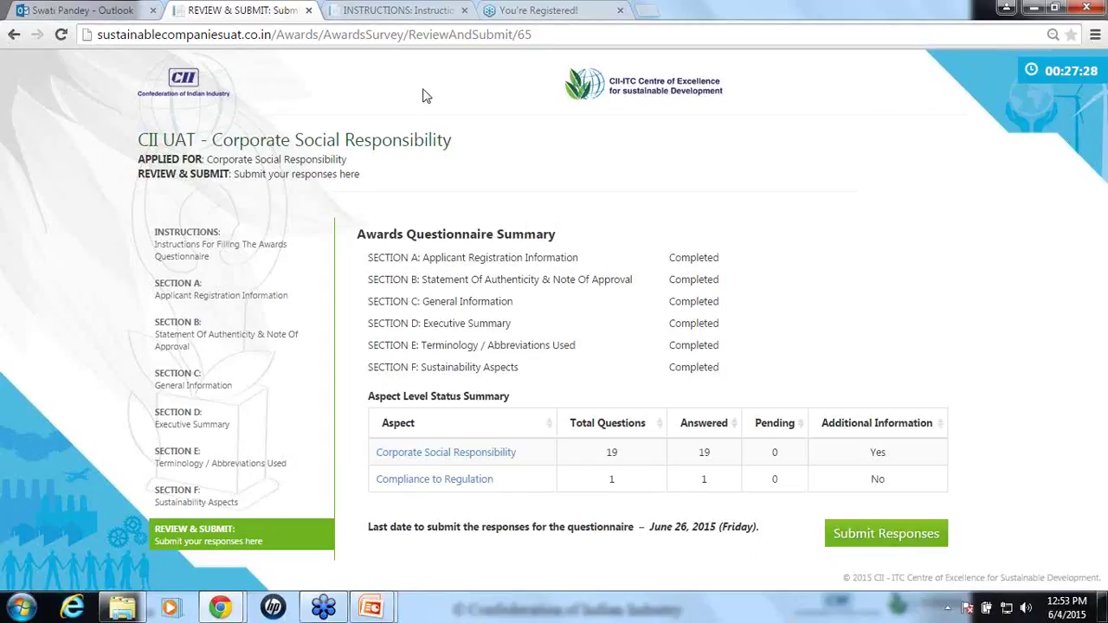
Switch to the PowerPoint slide show and advance from the Awards questionnaire slide to the Section F: Sustainability Aspects slide.
{"action": "key", "text": "alt+Tab"}
{"action": "left_click", "coordinate": [606, 263]}
{"action": "left_click", "coordinate": [608, 264]}
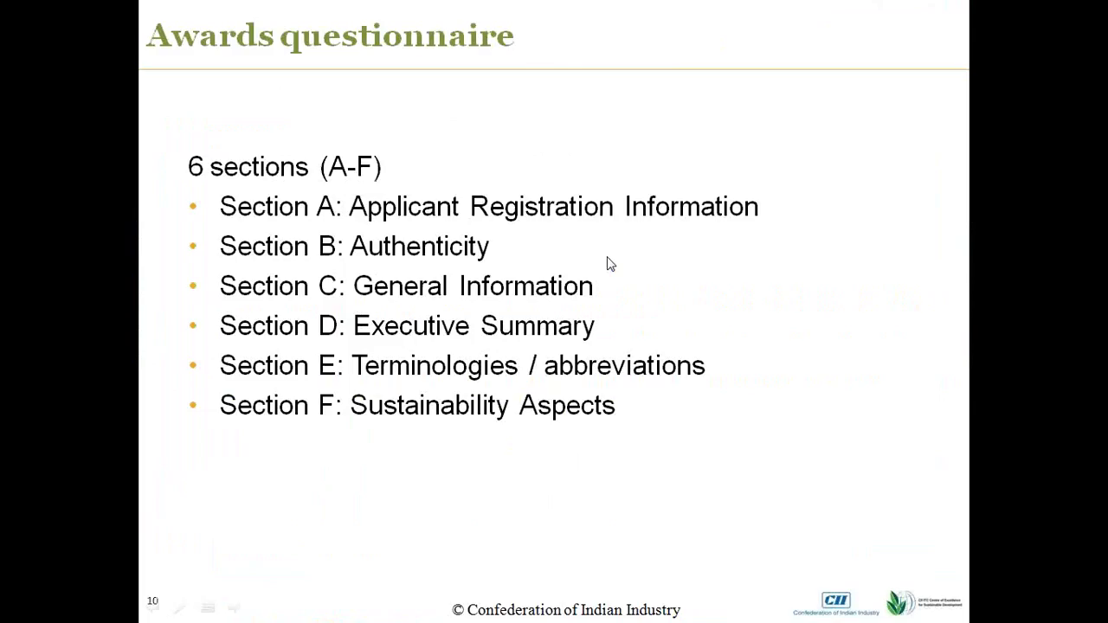
{"action": "key", "text": "Right"}
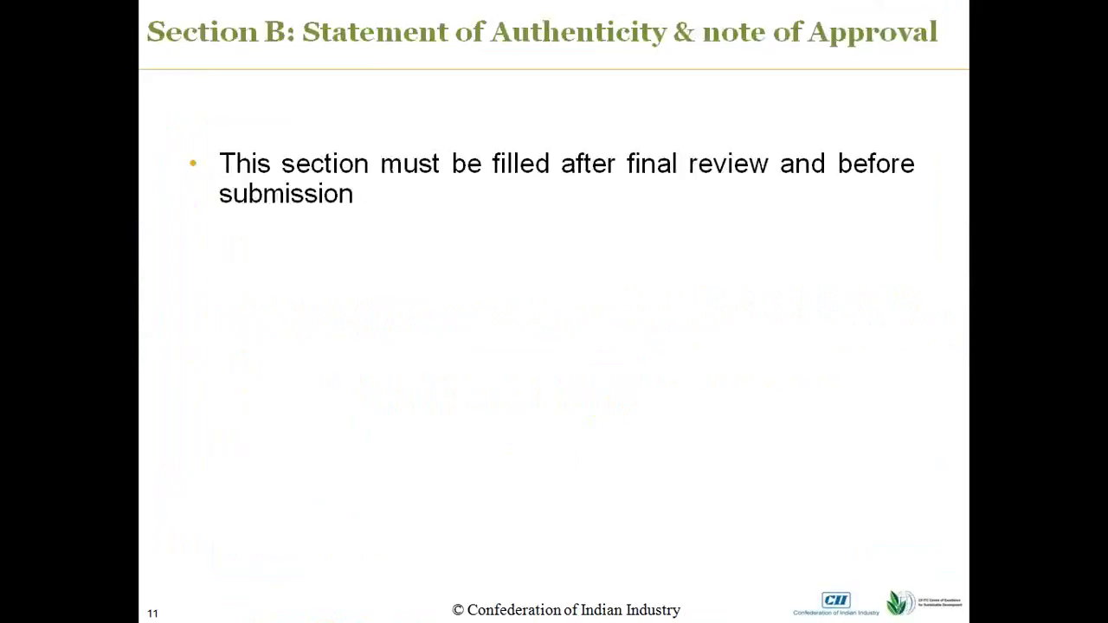
{"action": "key", "text": "Right"}
{"action": "key", "text": "Right"}
{"action": "key", "text": "Right"}
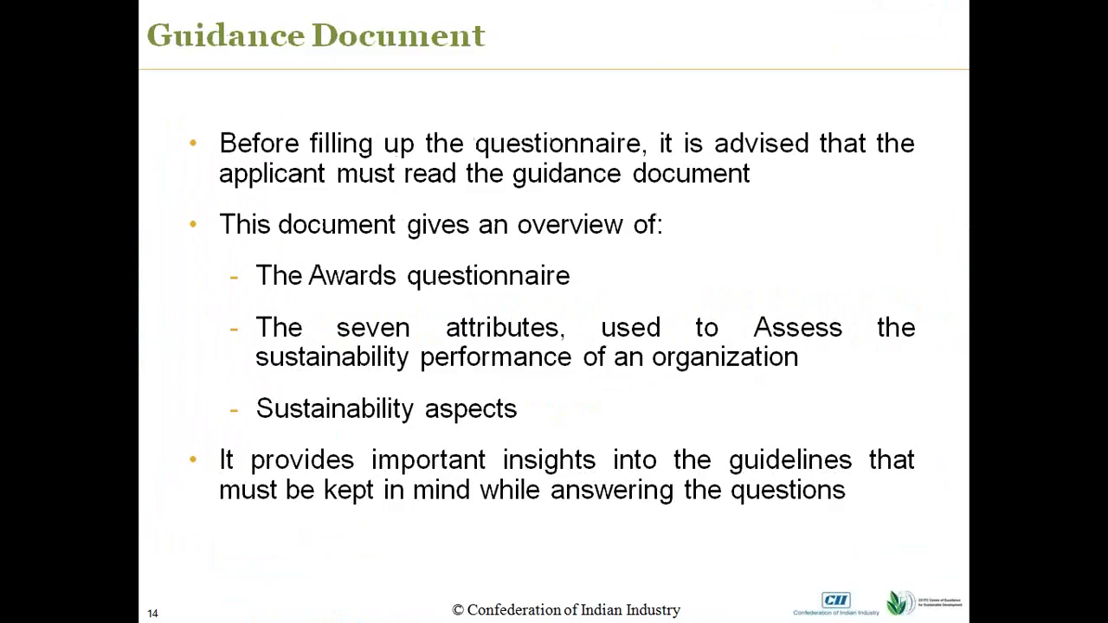
{"action": "key", "text": "Right"}
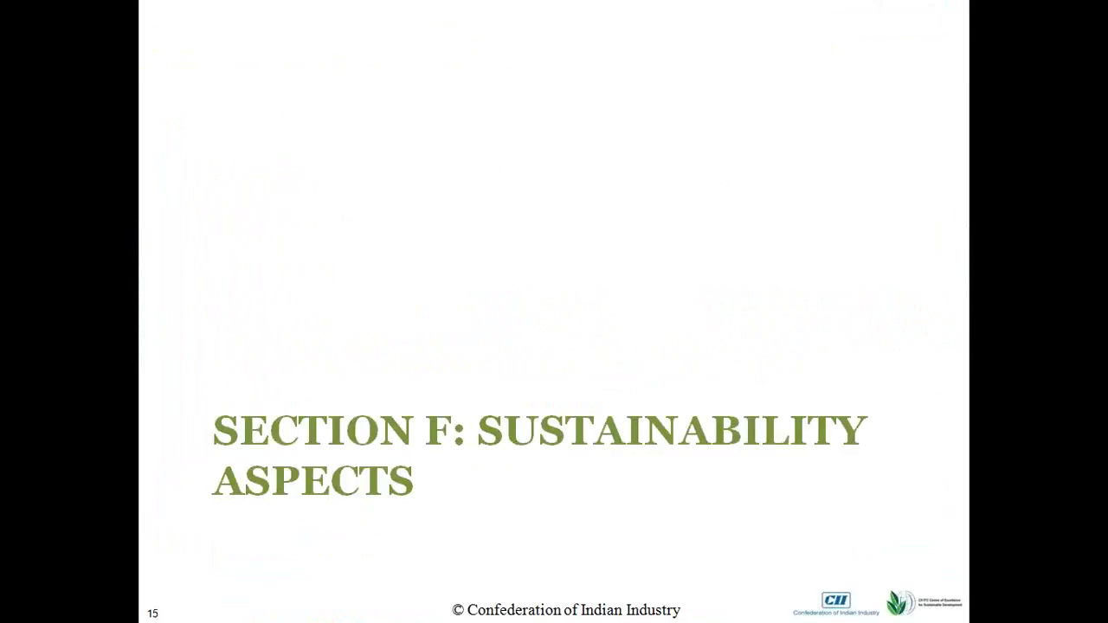
Advance the slide show from the Section F: Sustainability Aspects slide to the Domain Excellence: Supply Chain slide.
{"action": "key", "text": "Right"}
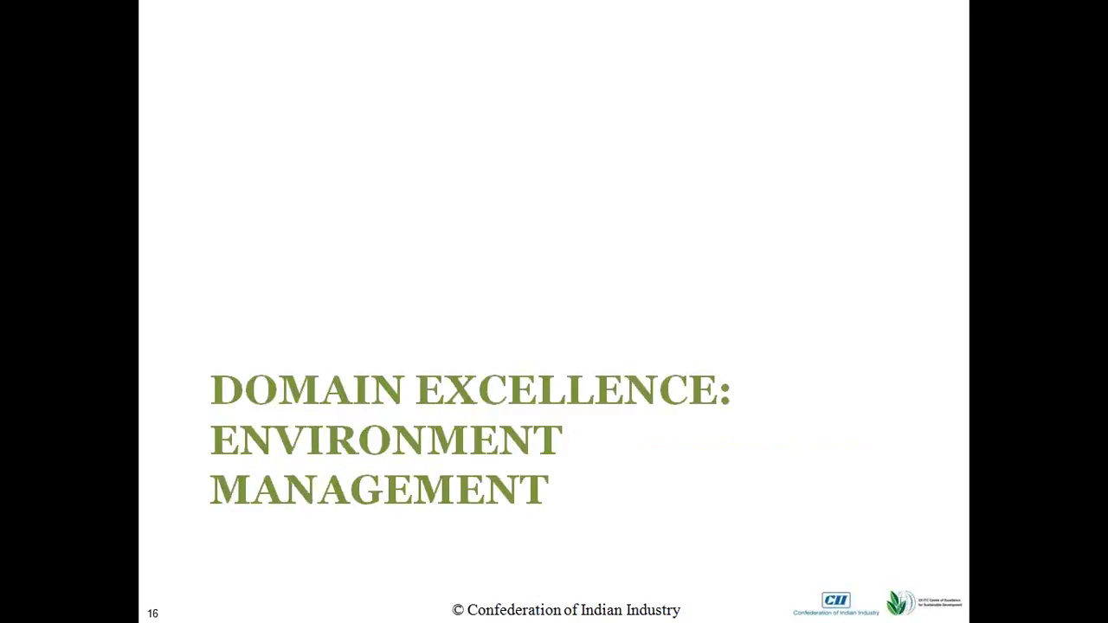
{"action": "key", "text": "Right"}
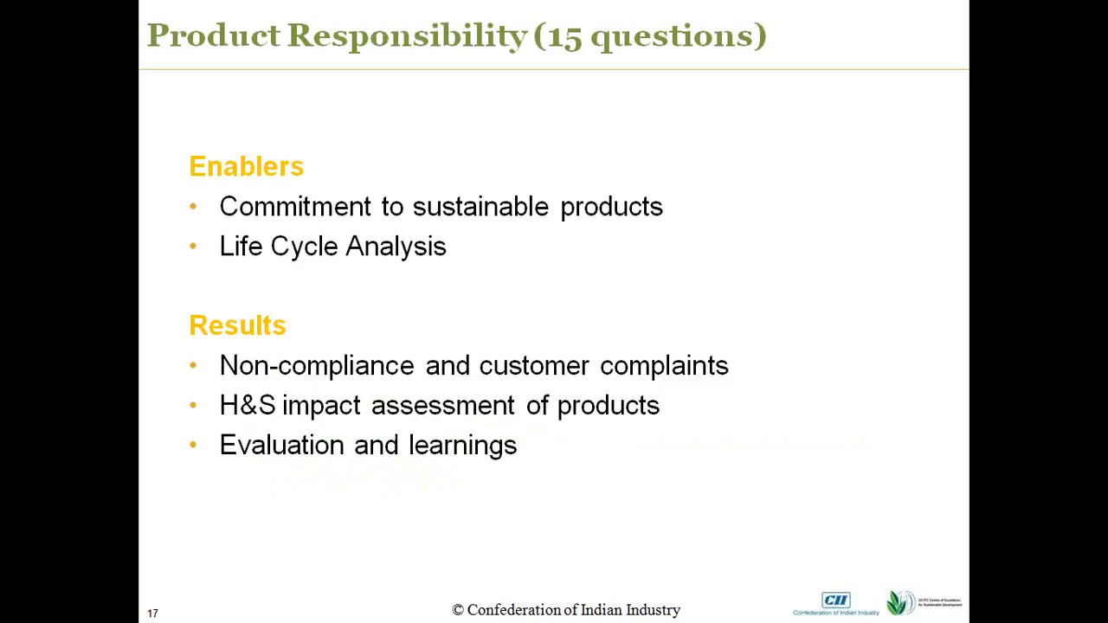
{"action": "key", "text": "Right"}
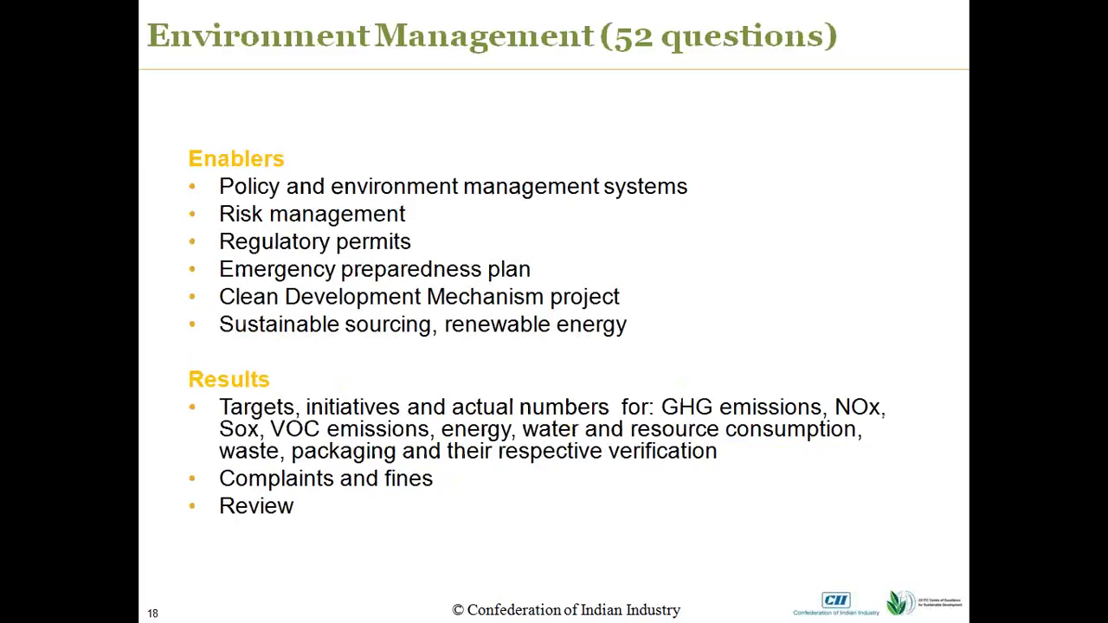
{"action": "key", "text": "Right"}
{"action": "key", "text": "Right"}
{"action": "key", "text": "Right"}
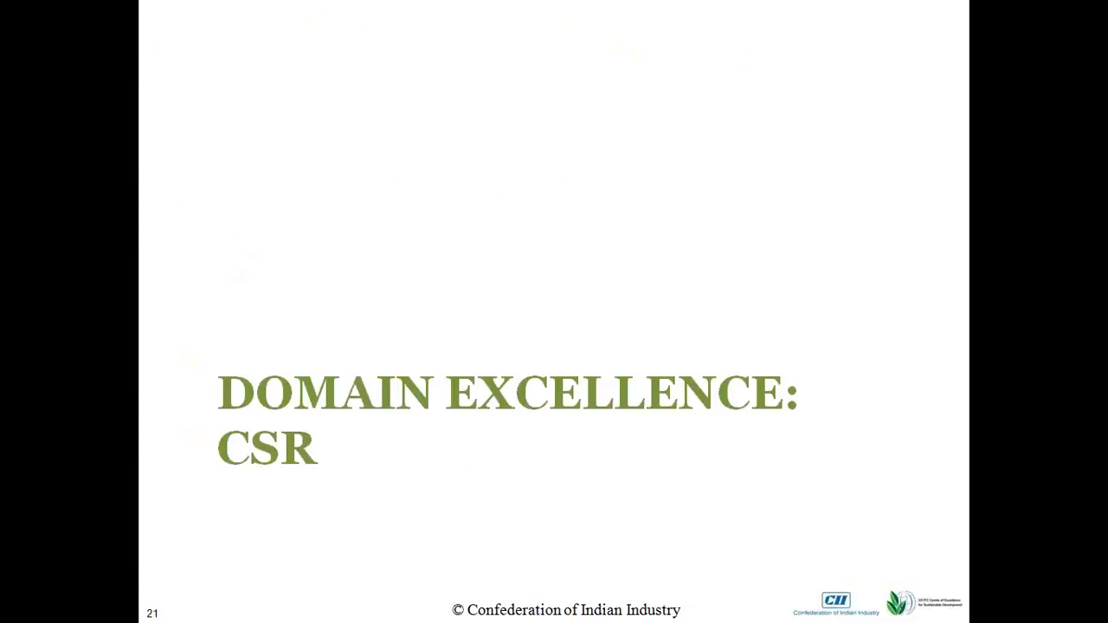
{"action": "key", "text": "Right"}
{"action": "key", "text": "Right"}
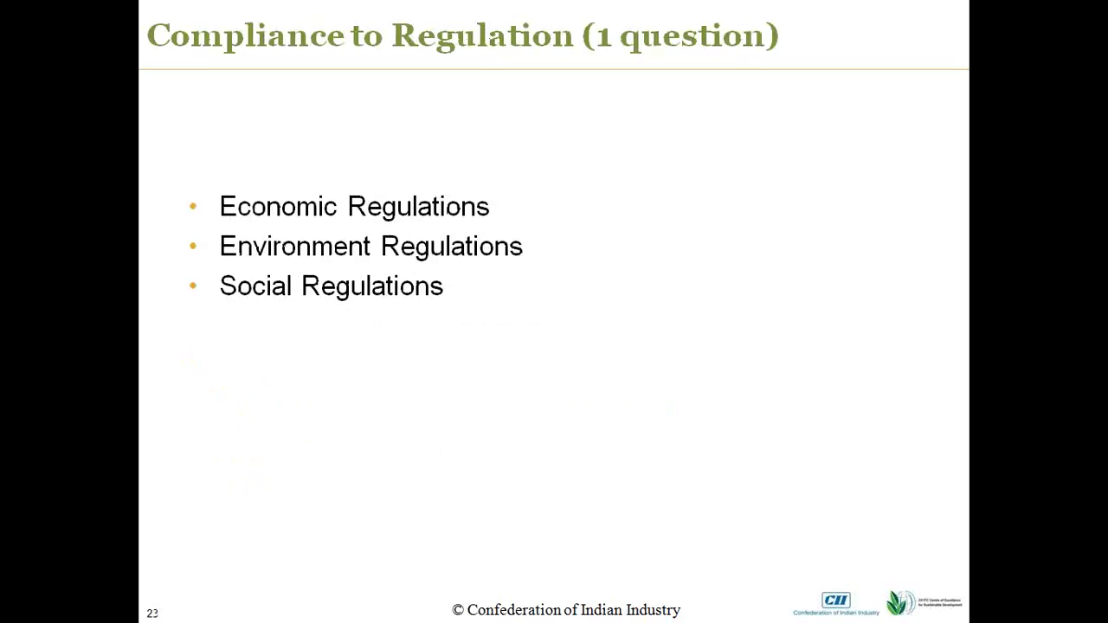
{"action": "key", "text": "Right"}
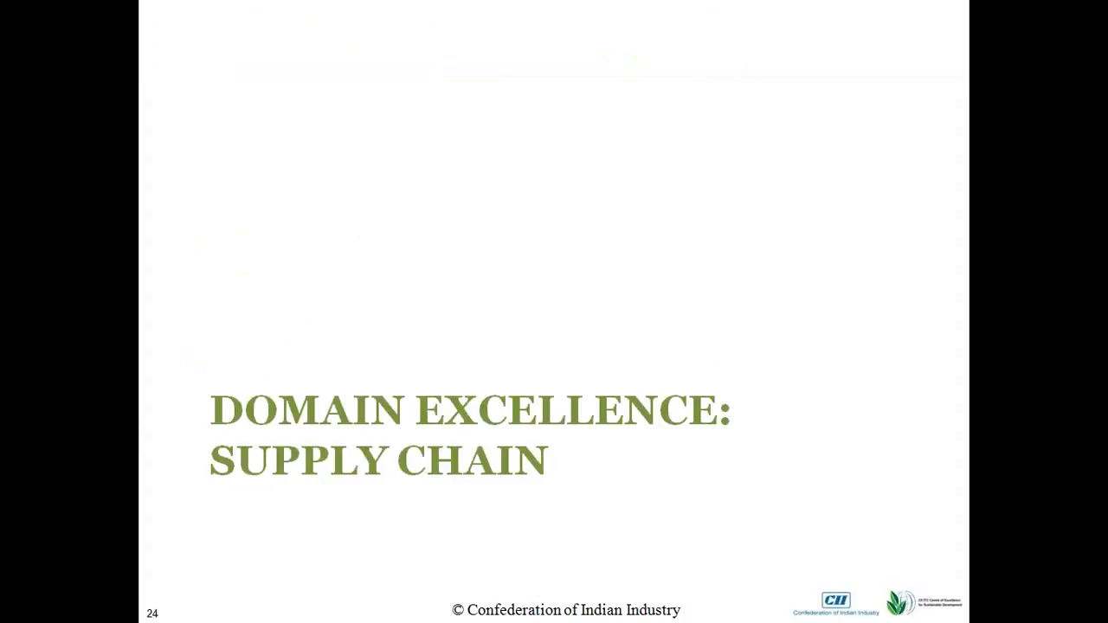
Switch to Chrome, dismiss the session expiry alert on the Sustainable Supply Chain Instructions page, and close that page.
{"action": "key", "text": "alt+Tab"}
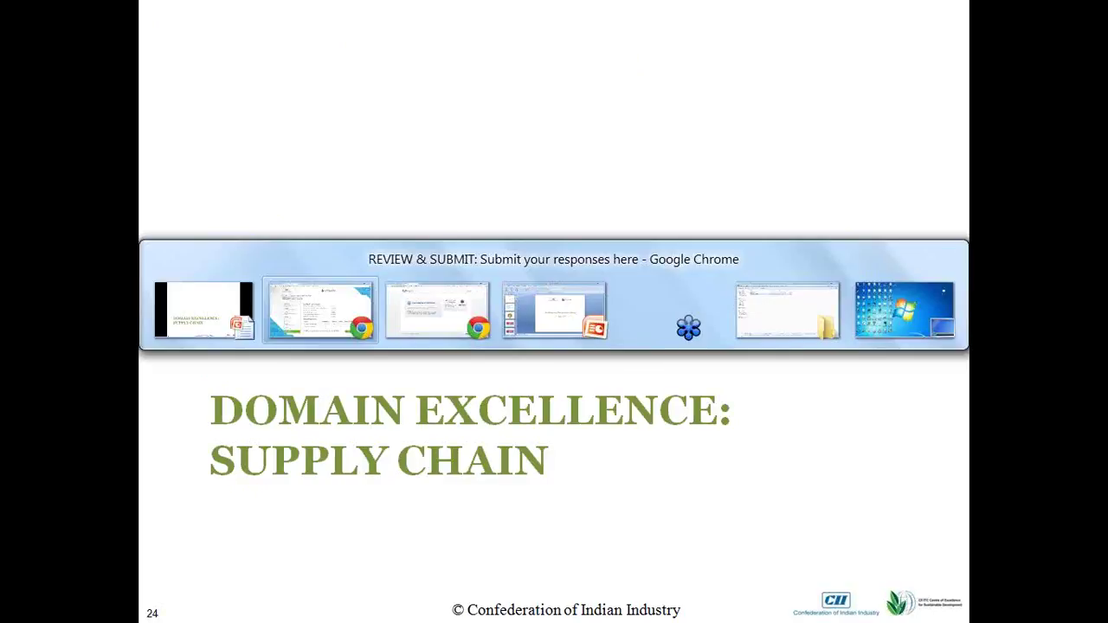
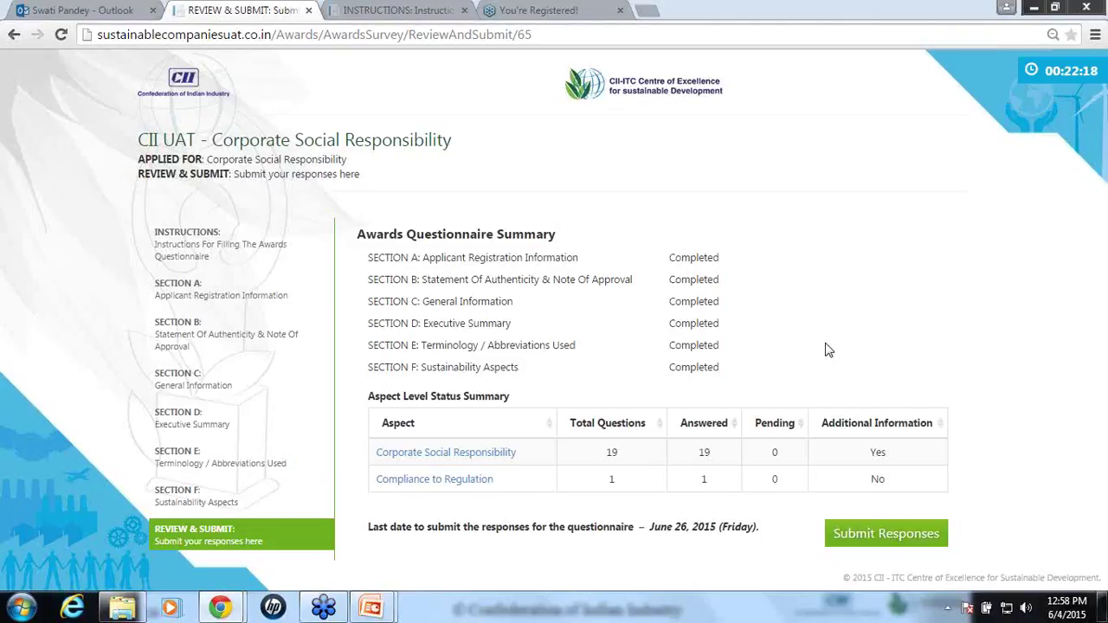
{"action": "key", "text": "ctrl+Tab"}
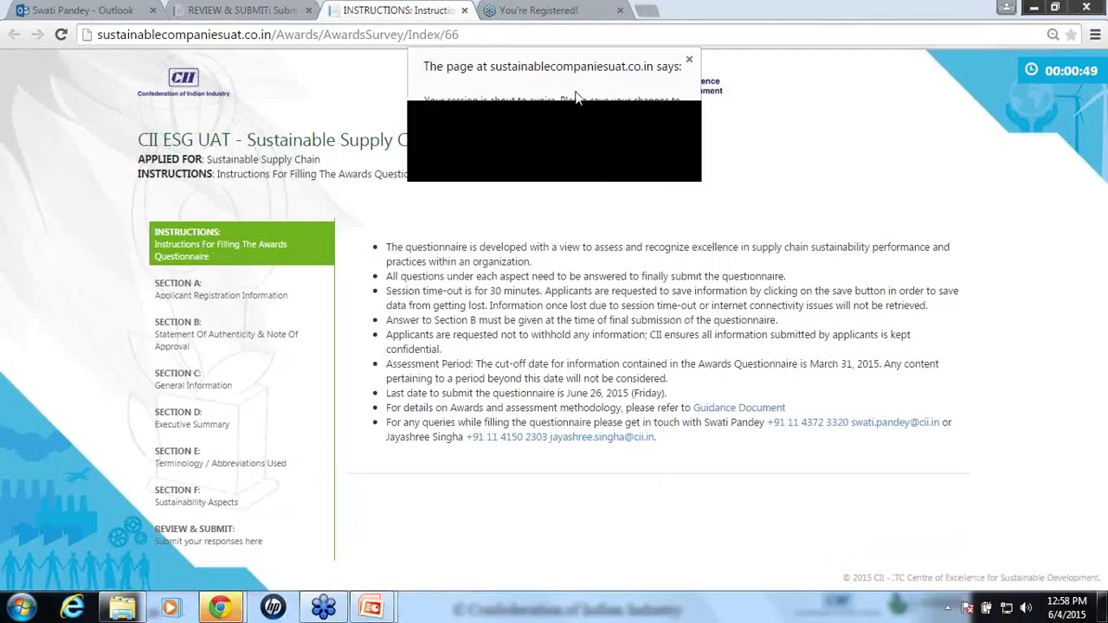
{"action": "left_click", "coordinate": [693, 64]}
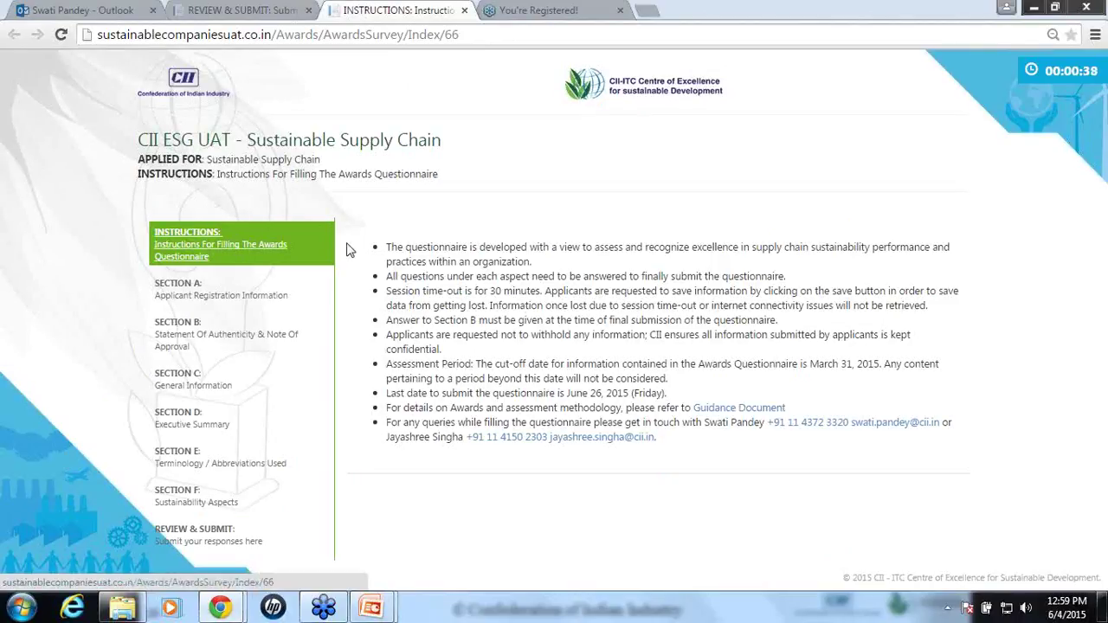
{"action": "left_click", "coordinate": [269, 18]}
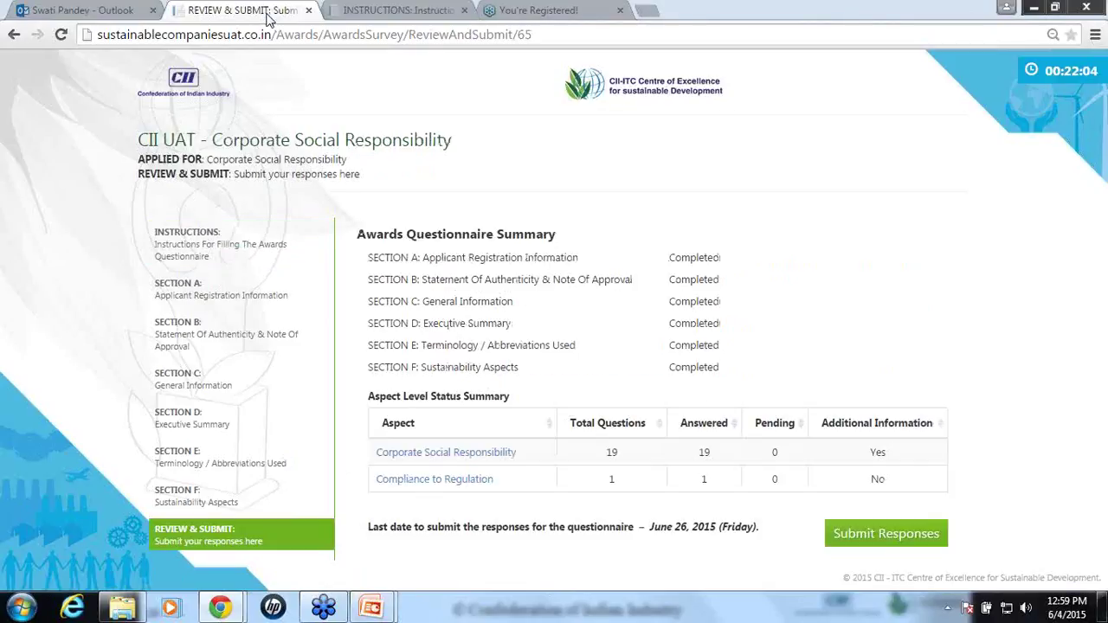
{"action": "left_click", "coordinate": [423, 12]}
{"action": "left_click", "coordinate": [464, 11]}
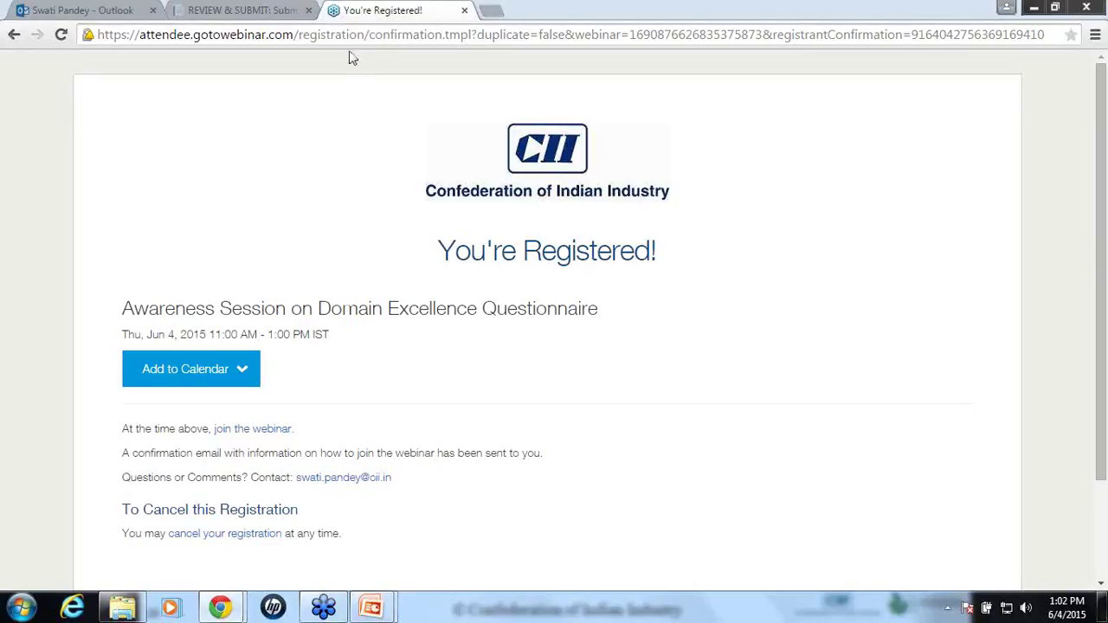
Return to the Corporate Social Responsibility Review & Submit page and switch to the PowerPoint slide show at the Supply Chain slide.
{"action": "left_click", "coordinate": [194, 11]}
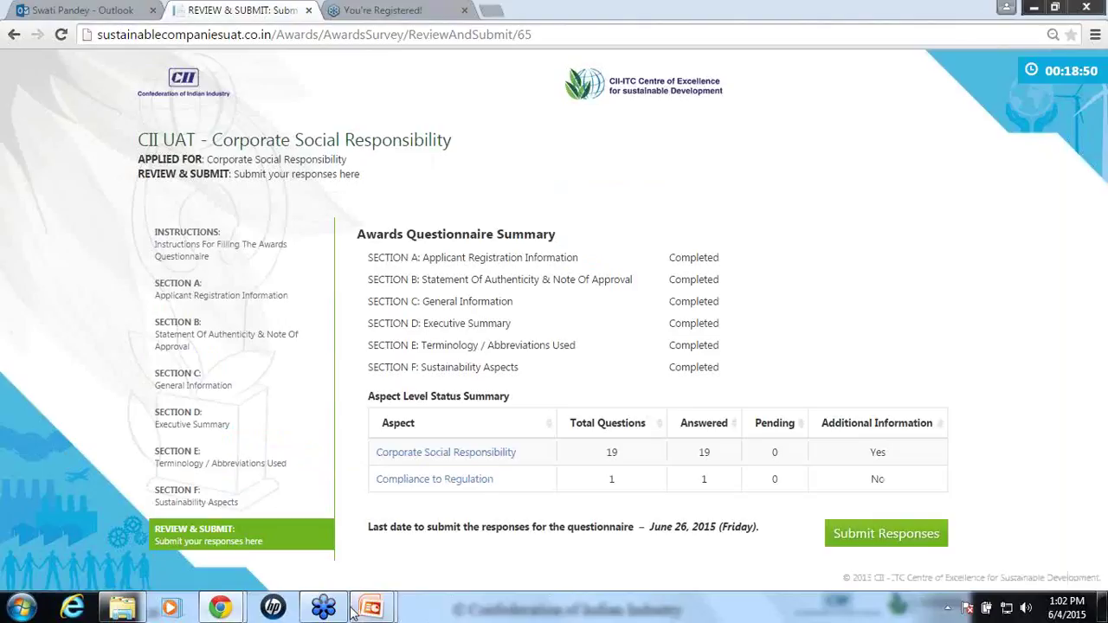
{"action": "mouse_move", "coordinate": [373, 611]}
{"action": "left_click", "coordinate": [478, 548]}
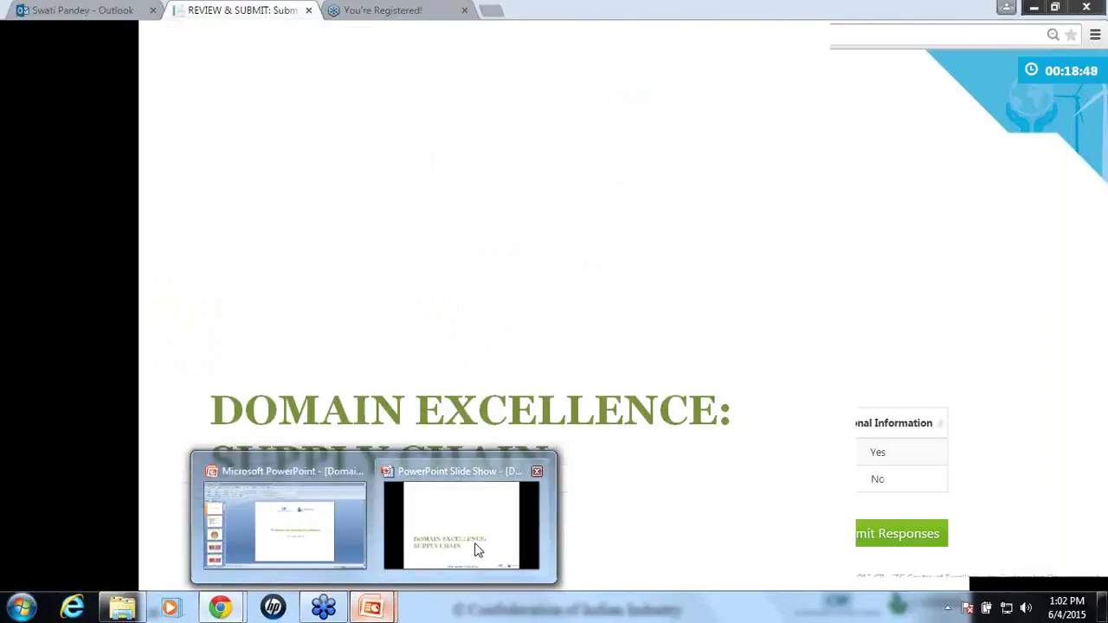
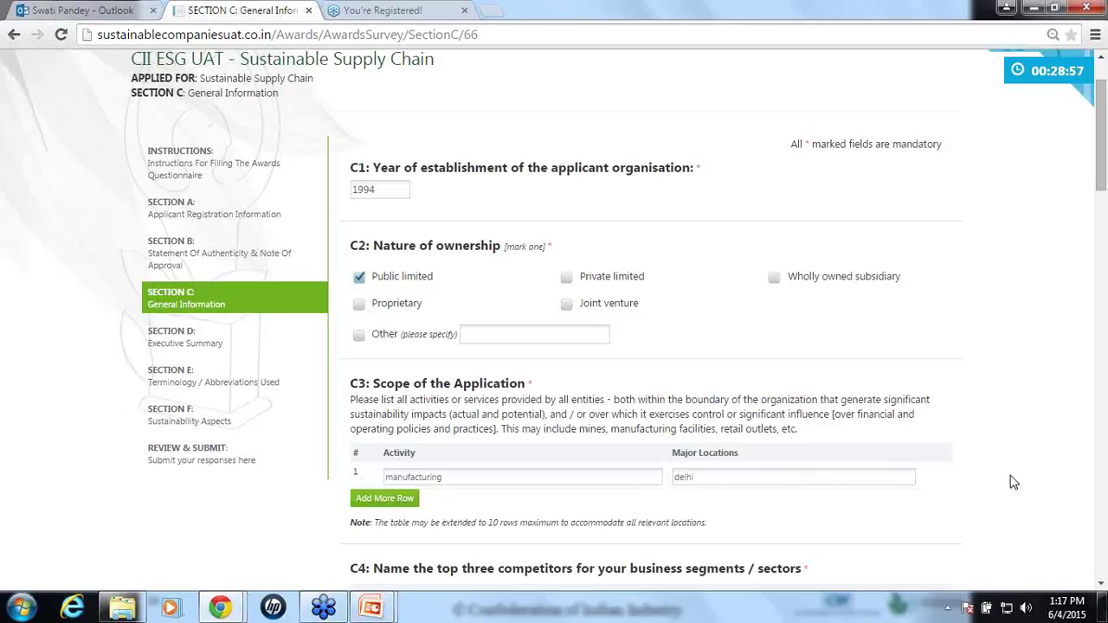
Review the Section C: General Information answers of the Sustainable Supply Chain questionnaire down to C7: Employee Information, and return to the start.
{"action": "scroll", "coordinate": [1013, 482], "scroll_direction": "down", "scroll_amount": 5}
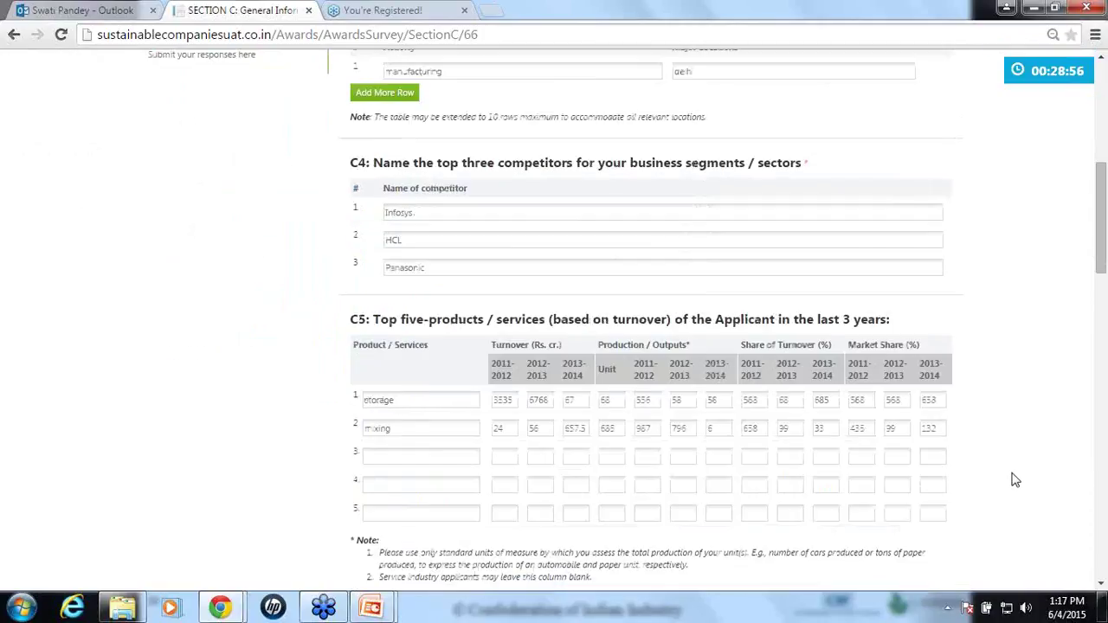
{"action": "scroll", "coordinate": [1015, 479], "scroll_direction": "down", "scroll_amount": 10}
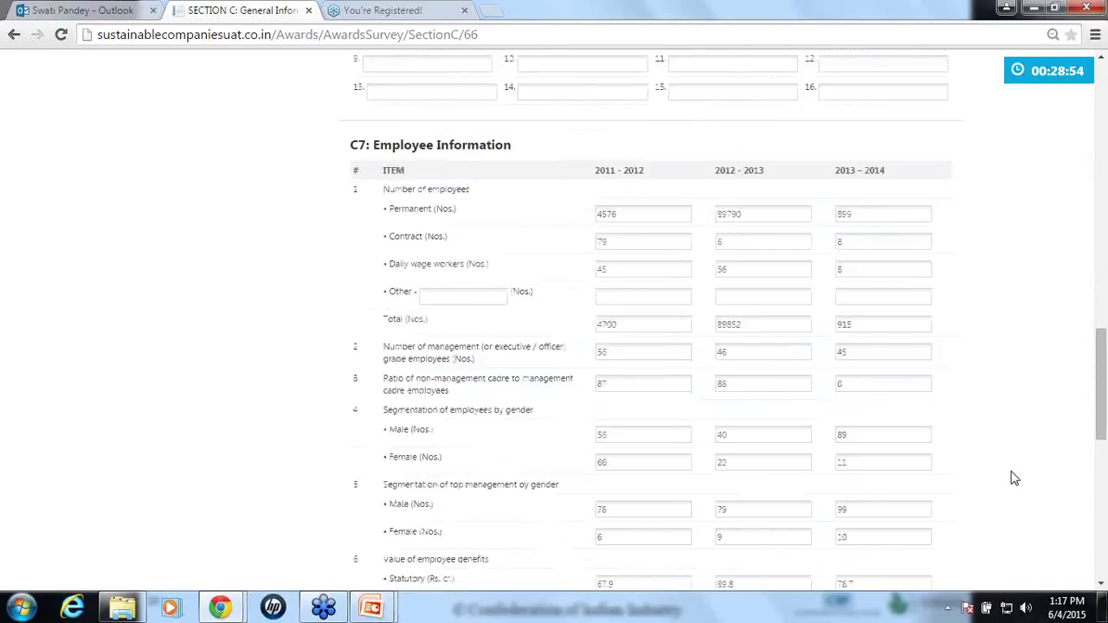
{"action": "scroll", "coordinate": [1014, 479], "scroll_direction": "down", "scroll_amount": 2}
{"action": "scroll", "coordinate": [1014, 478], "scroll_direction": "up", "scroll_amount": 10}
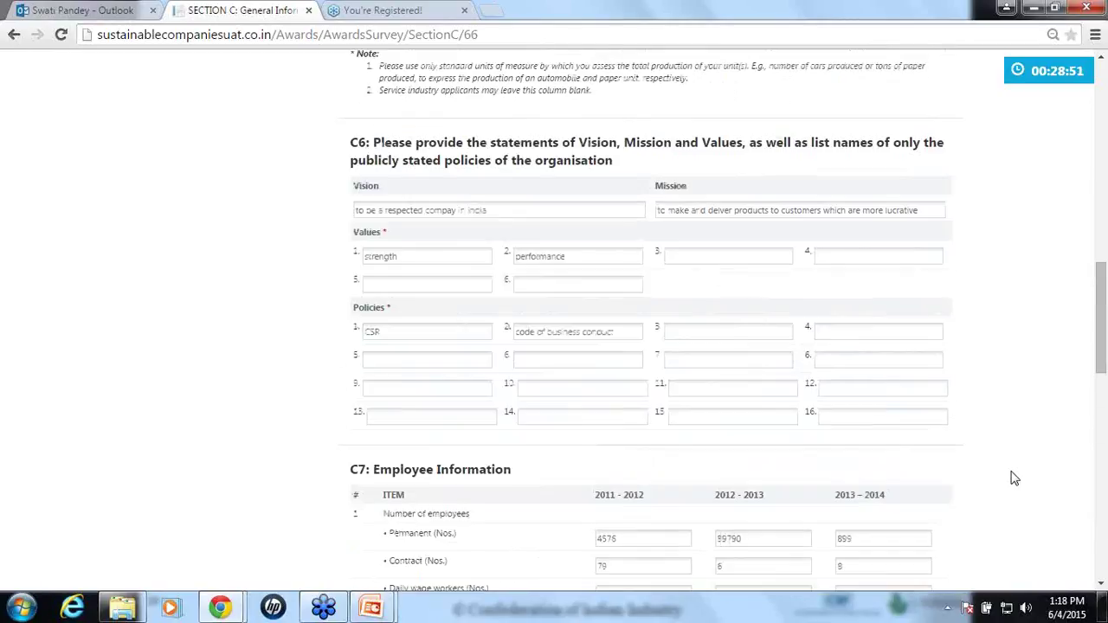
{"action": "scroll", "coordinate": [1014, 479], "scroll_direction": "up", "scroll_amount": 10}
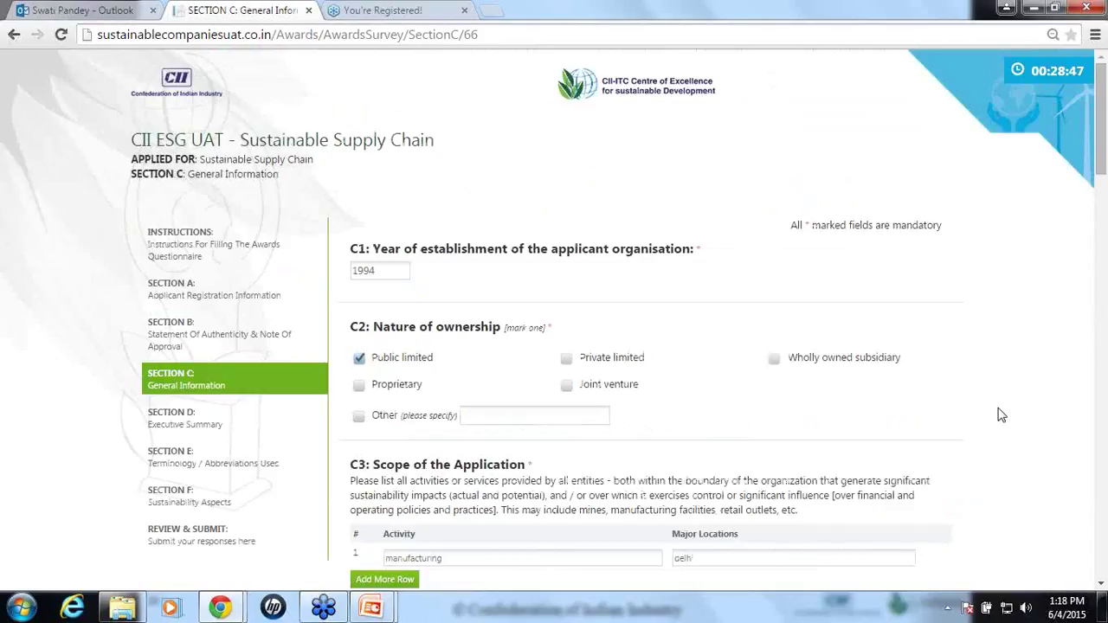
View Section D: Executive Summary and Section E: Terminology / Abbreviations Used, and go back to the Instructions page.
{"action": "left_click", "coordinate": [182, 418]}
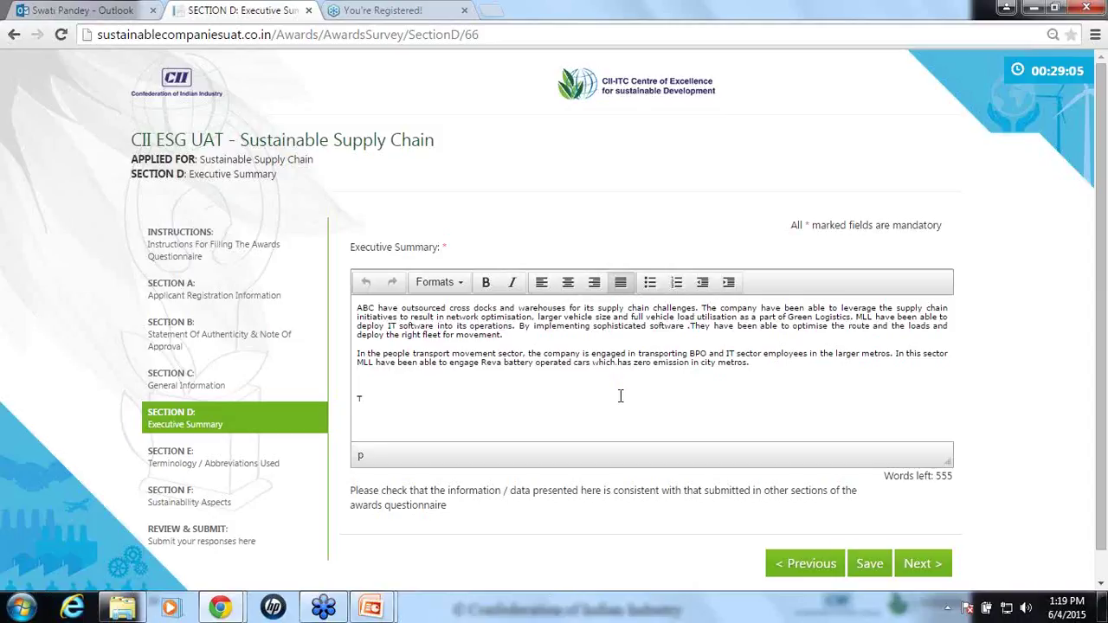
{"action": "left_click", "coordinate": [165, 463]}
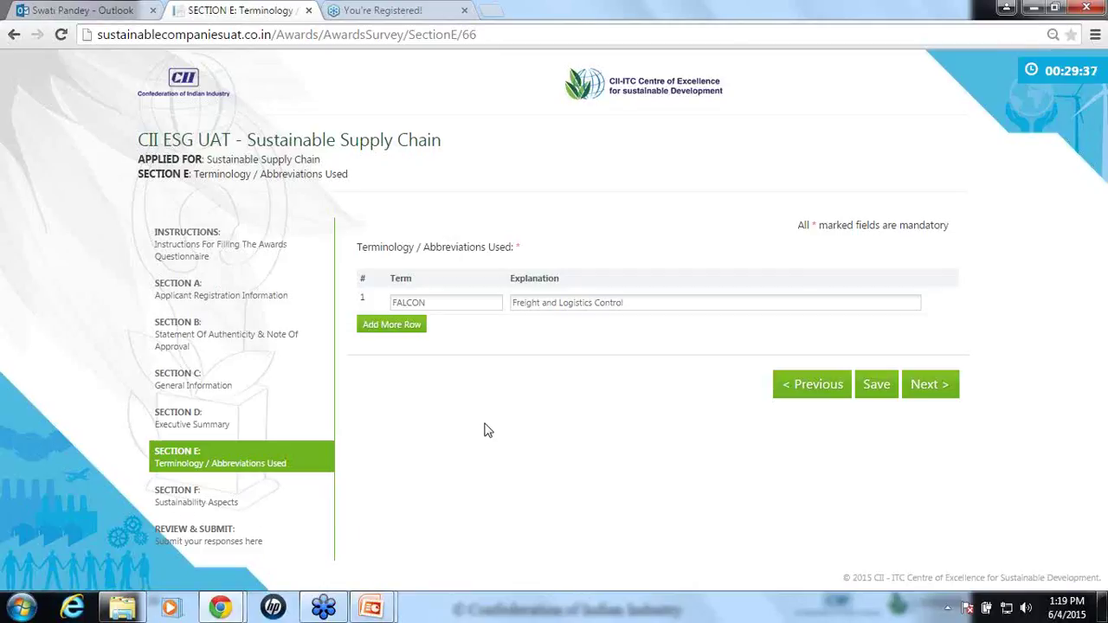
{"action": "left_click", "coordinate": [197, 238]}
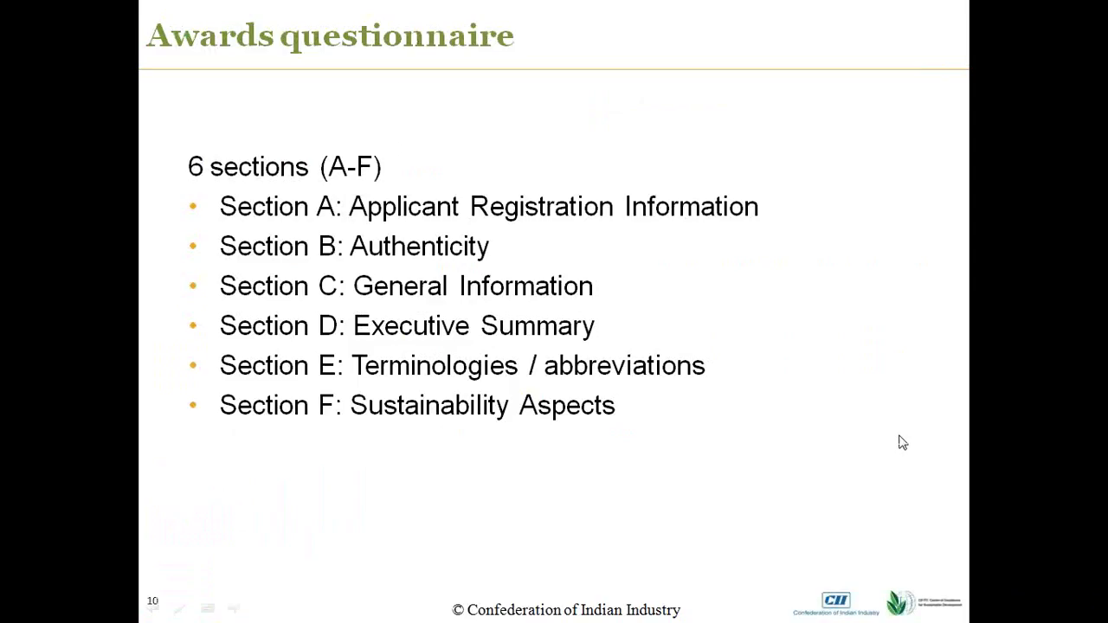
Advance the slide show from the Awards questionnaire slide to the Applicants 2016 slide.
{"action": "left_click", "coordinate": [902, 442]}
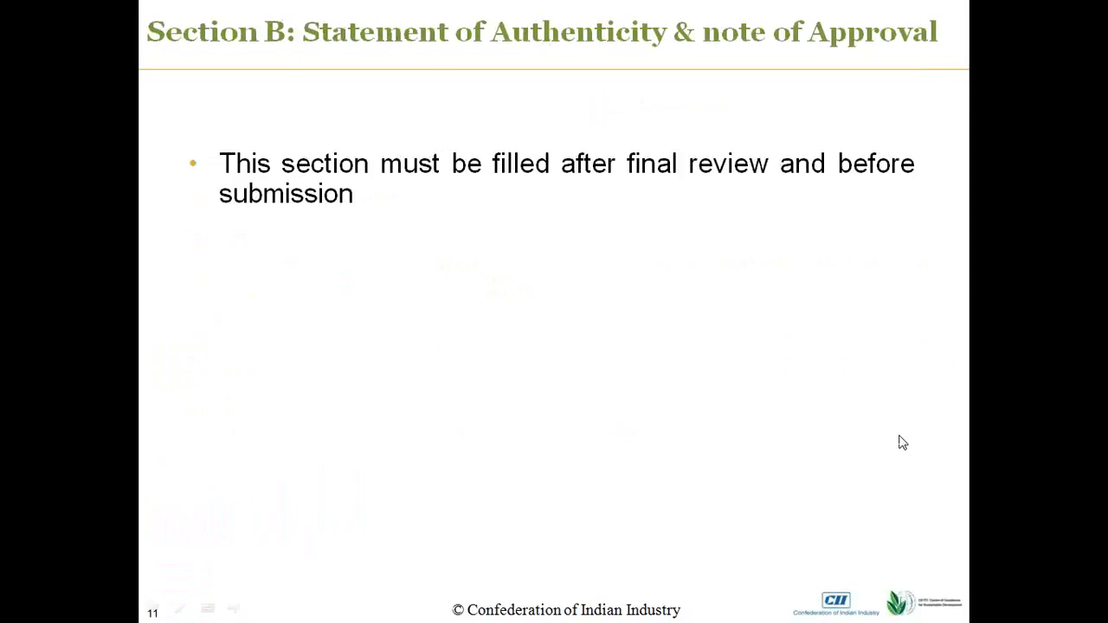
{"action": "left_click", "coordinate": [902, 442]}
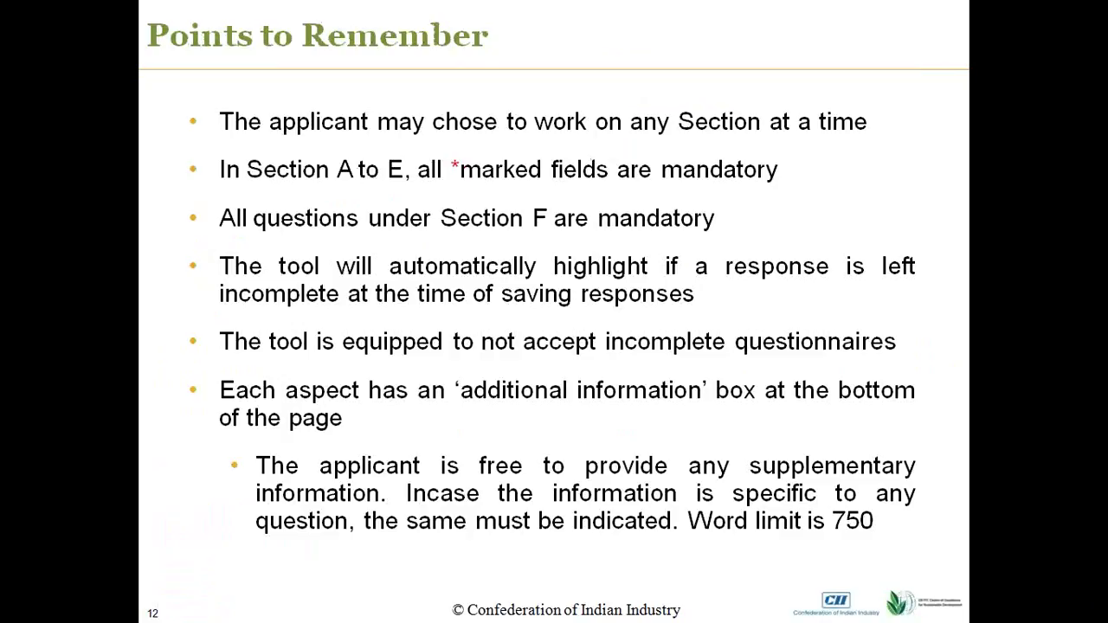
{"action": "key", "text": "Right"}
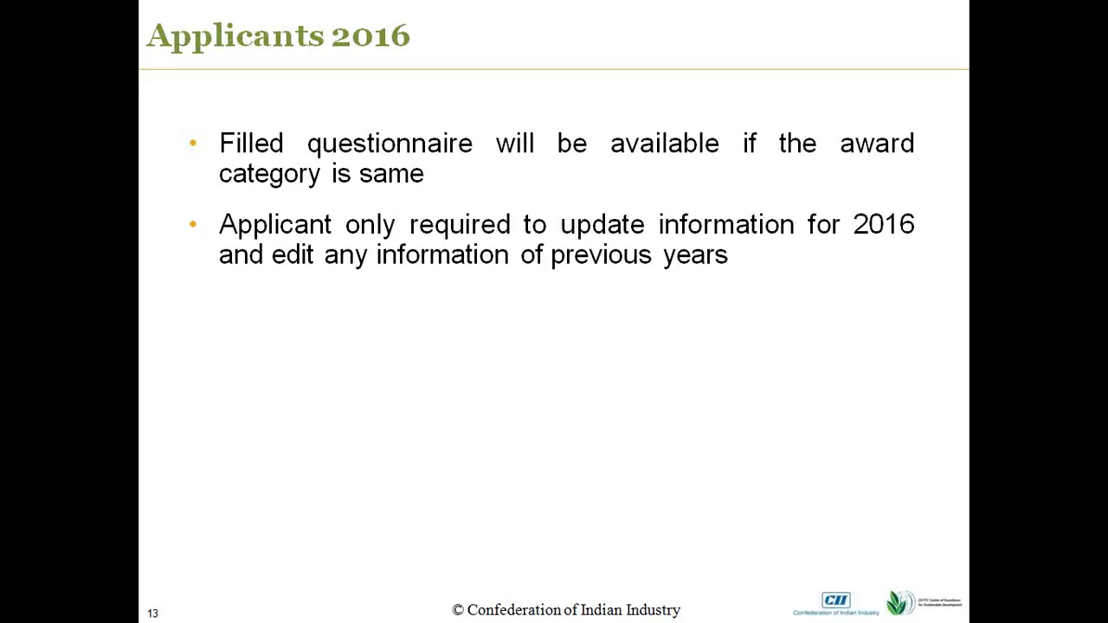
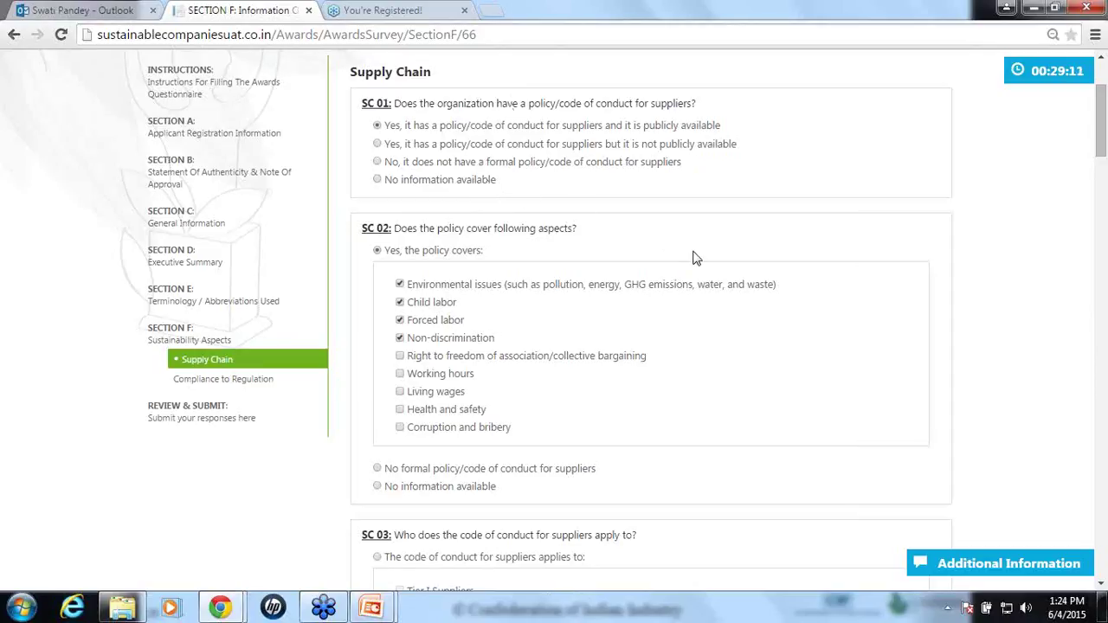
In SC 06, state that the organization has set sustainability goals, mark Sustainability Goal/target 1, and save the Supply Chain page.
{"action": "scroll", "coordinate": [692, 258], "scroll_direction": "down", "scroll_amount": 6}
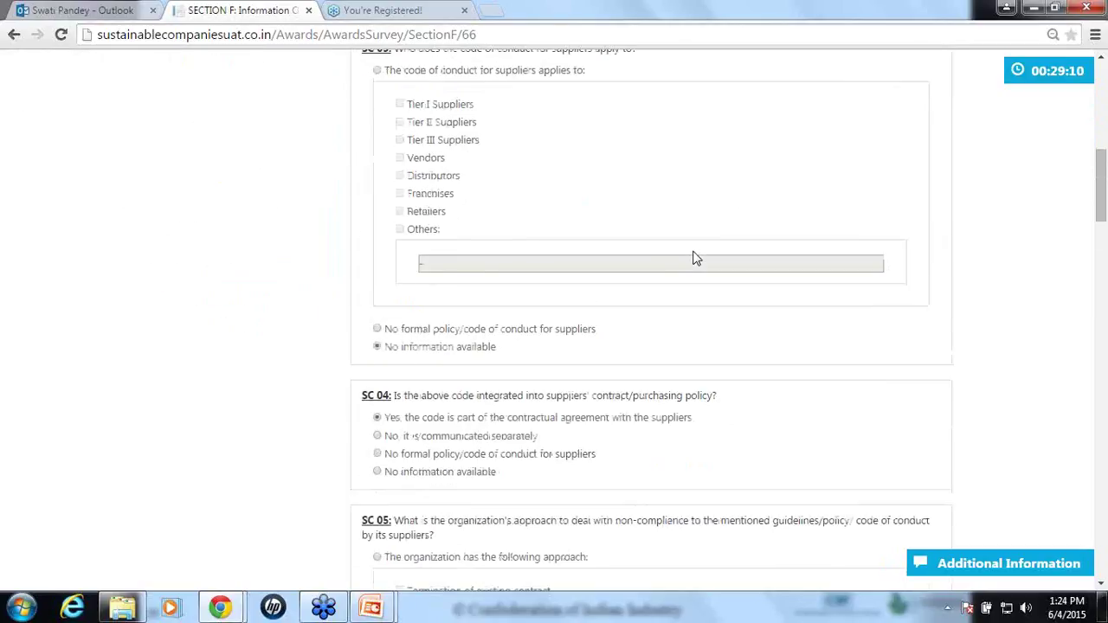
{"action": "scroll", "coordinate": [693, 258], "scroll_direction": "down", "scroll_amount": 8}
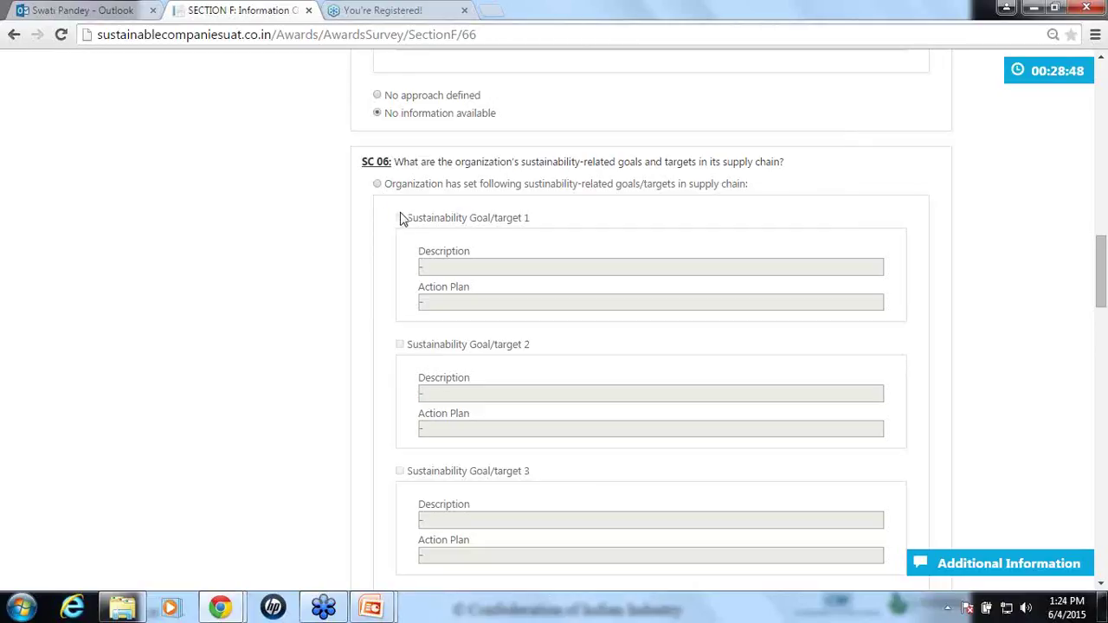
{"action": "left_click", "coordinate": [377, 185]}
{"action": "left_click", "coordinate": [400, 218]}
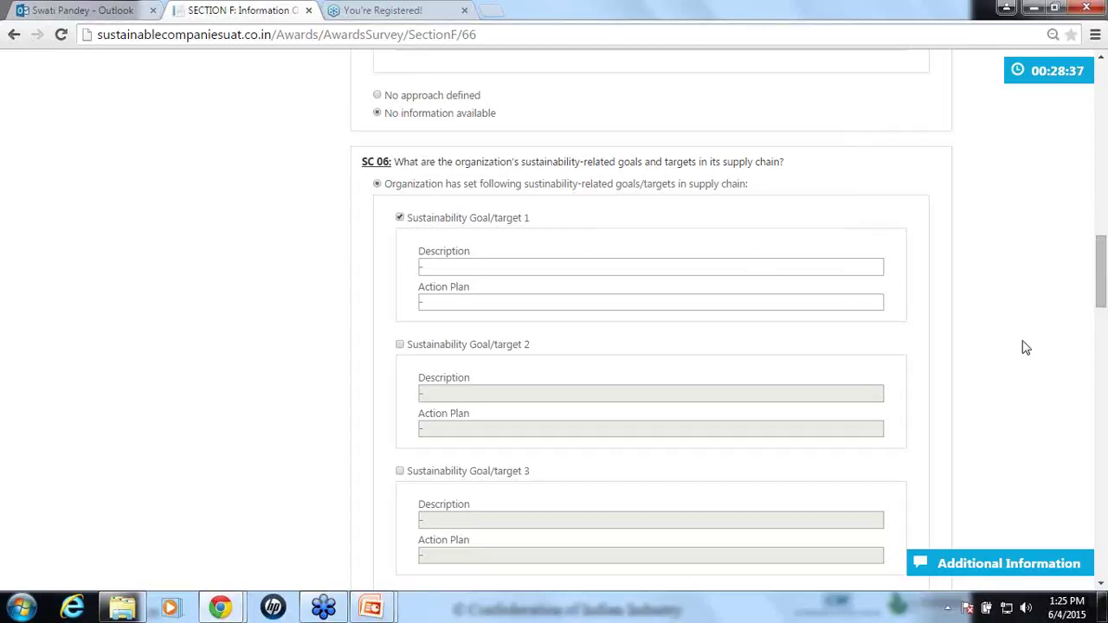
{"action": "scroll", "coordinate": [1025, 347], "scroll_direction": "down", "scroll_amount": 20}
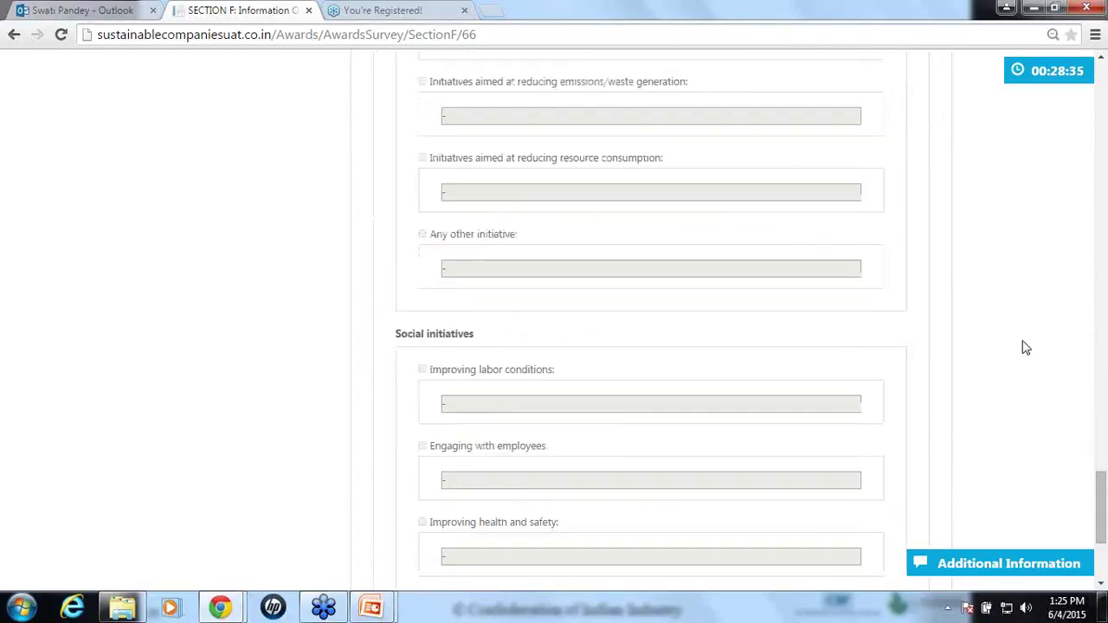
{"action": "scroll", "coordinate": [1025, 347], "scroll_direction": "down", "scroll_amount": 3}
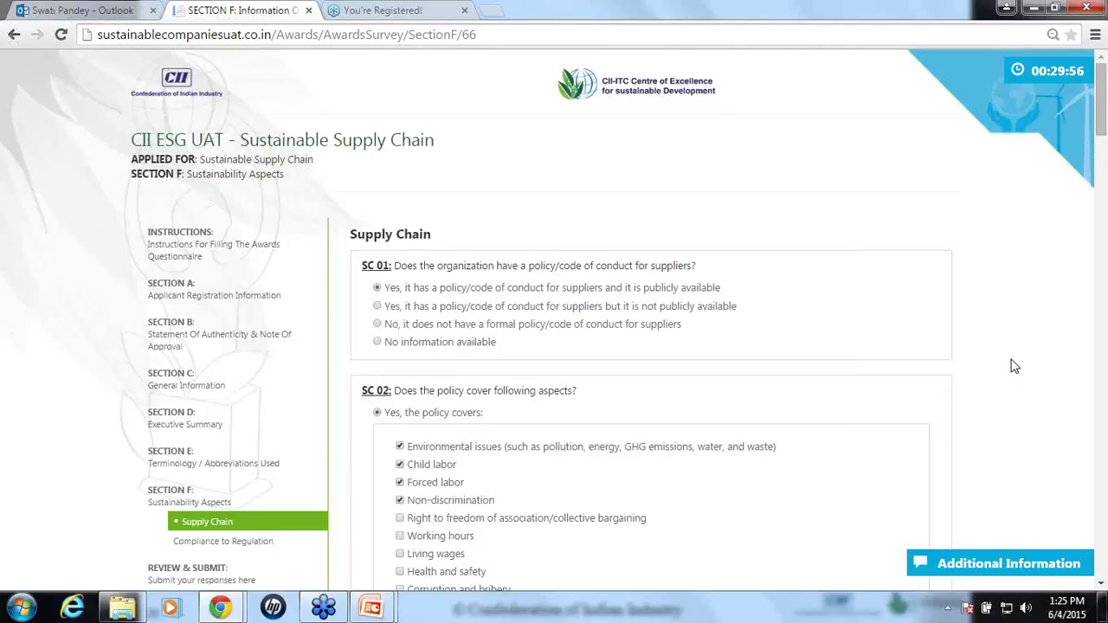
Enter "details awaited from other departments" as the Description of Sustainability Goal/target 1 in SC 06 and save the details.
{"action": "scroll", "coordinate": [1014, 366], "scroll_direction": "down", "scroll_amount": 15}
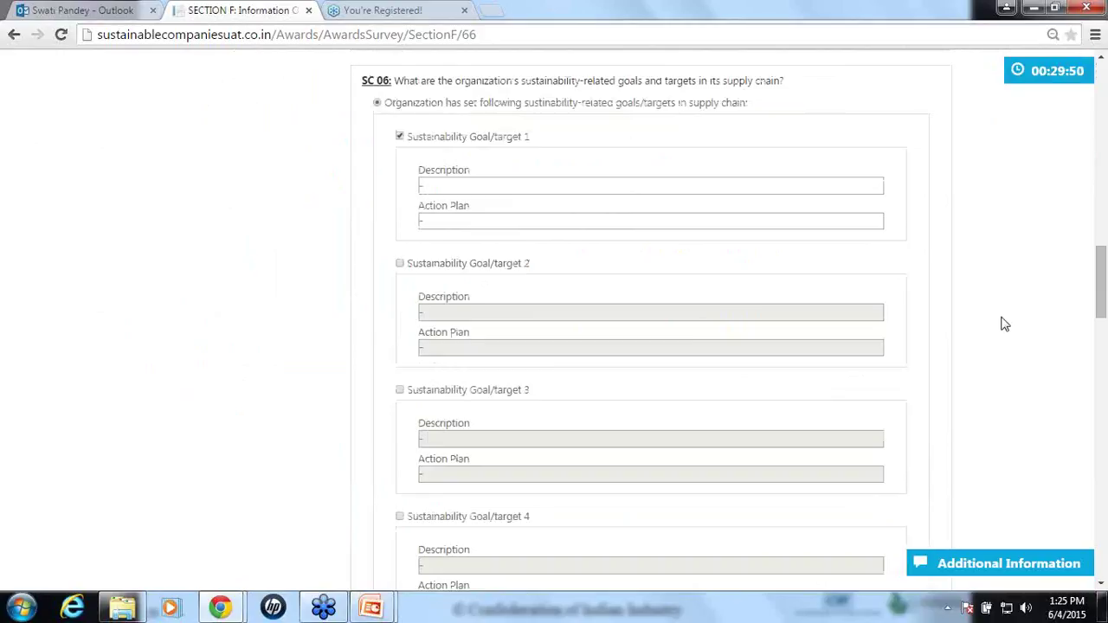
{"action": "left_click", "coordinate": [492, 187]}
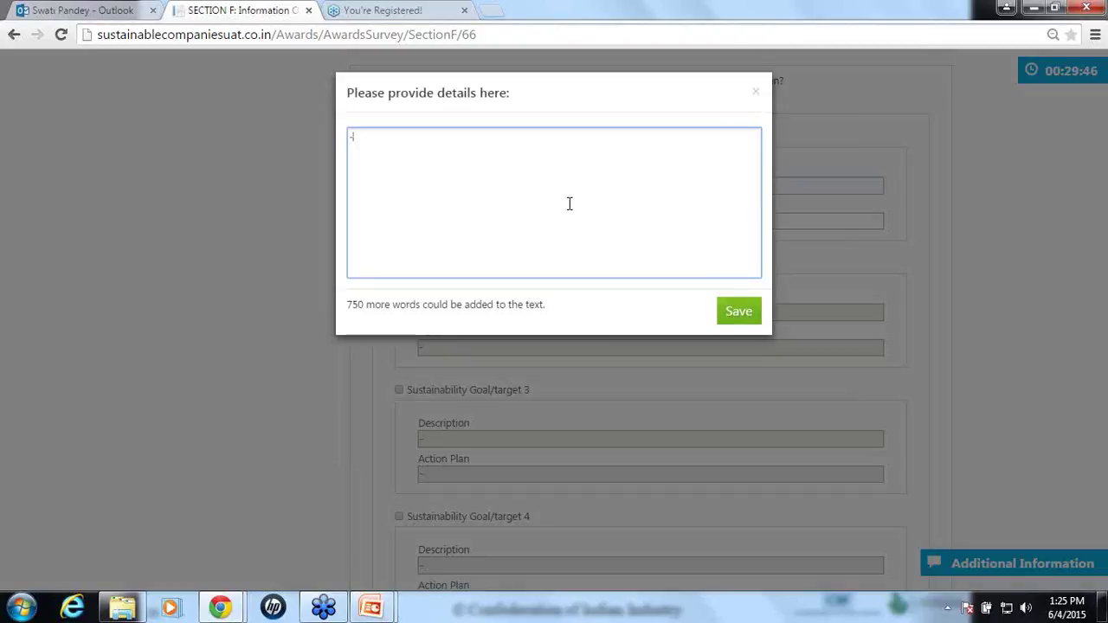
{"action": "type", "text": "details awaited from other"}
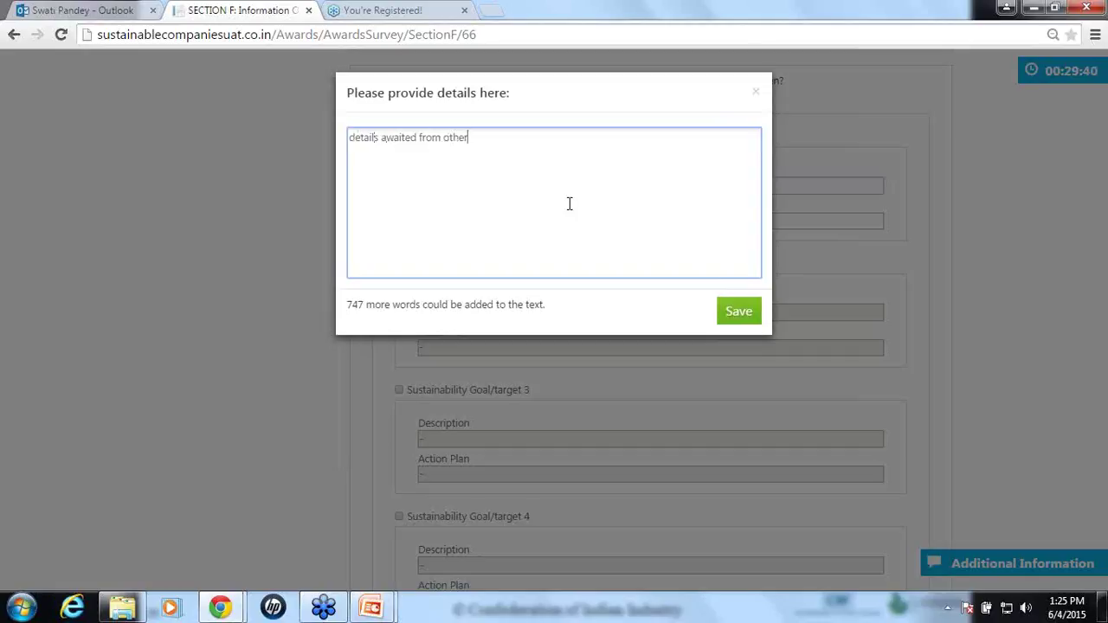
{"action": "type", "text": " departments"}
{"action": "left_click", "coordinate": [737, 312]}
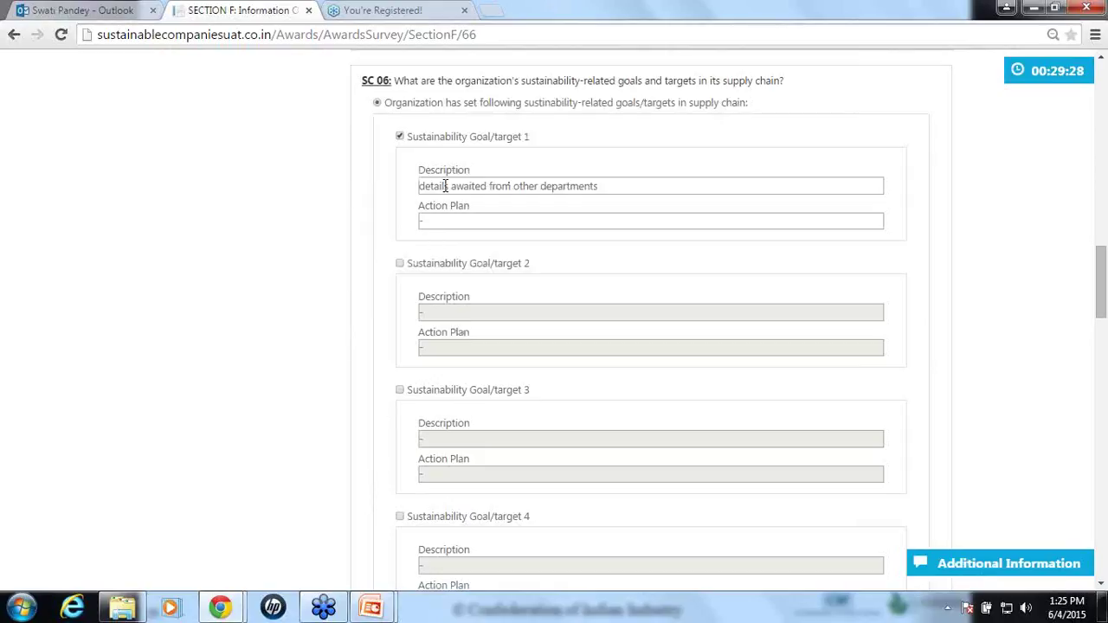
Go through the remaining questions up to SC 10 and continue to the second Supply Chain page, starting at SC 11.
{"action": "left_click", "coordinate": [510, 188]}
{"action": "scroll", "coordinate": [1023, 318], "scroll_direction": "down", "scroll_amount": 7}
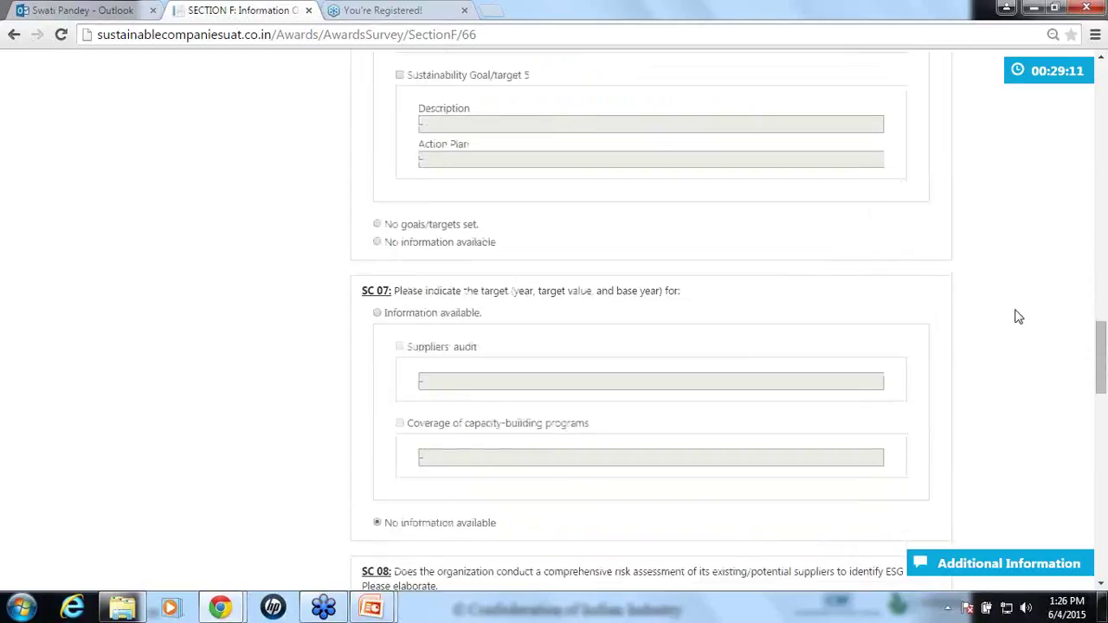
{"action": "scroll", "coordinate": [1018, 316], "scroll_direction": "down", "scroll_amount": 6}
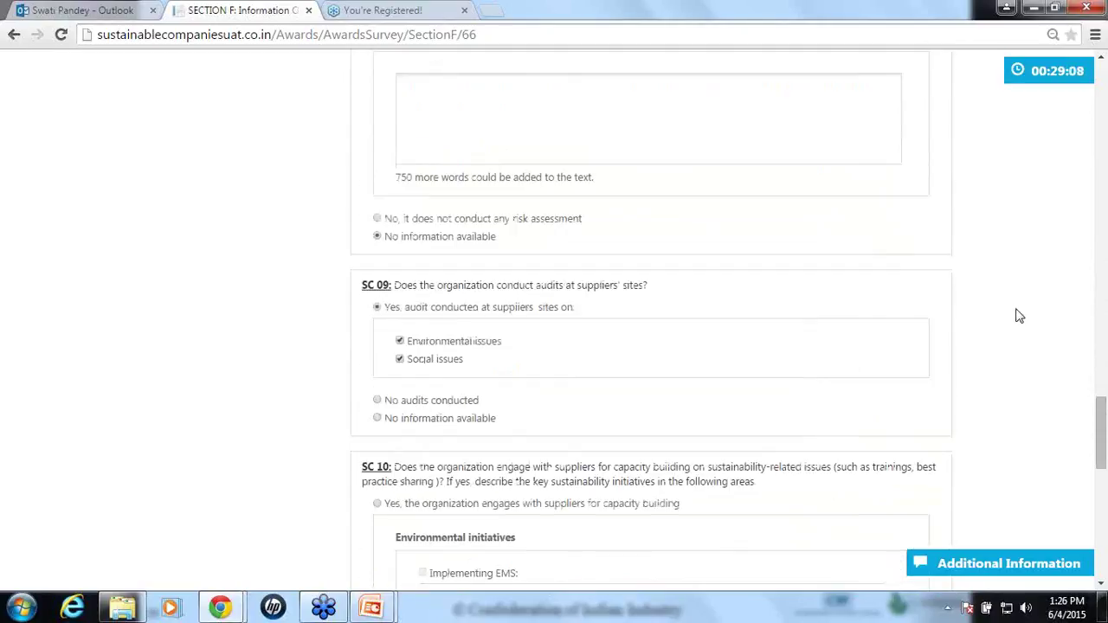
{"action": "scroll", "coordinate": [1018, 316], "scroll_direction": "down", "scroll_amount": 6}
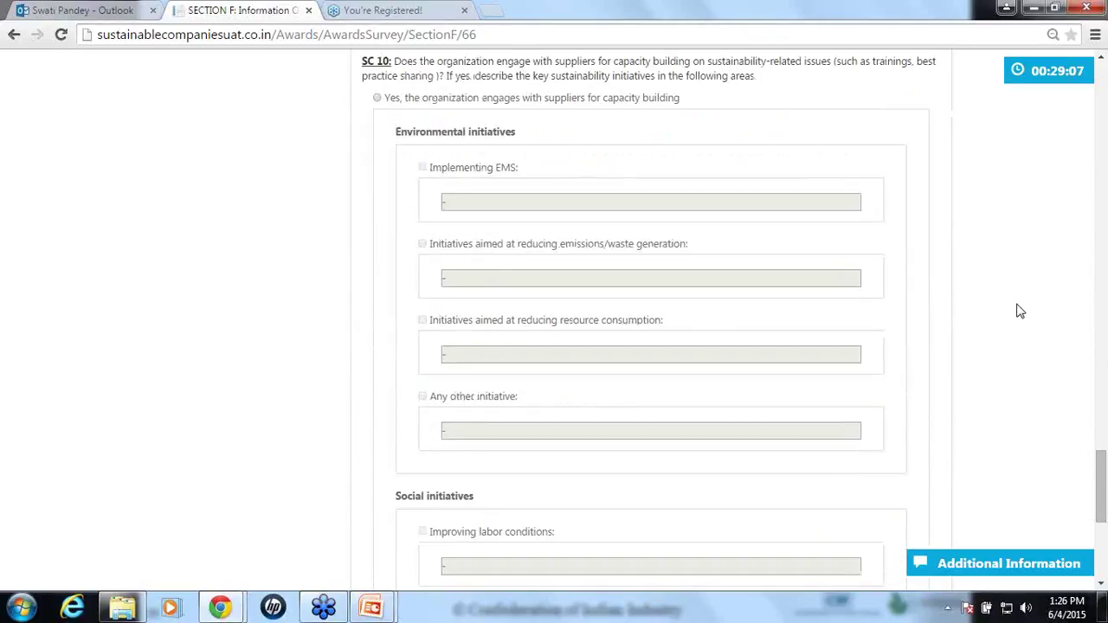
{"action": "scroll", "coordinate": [1019, 312], "scroll_direction": "down", "scroll_amount": 2}
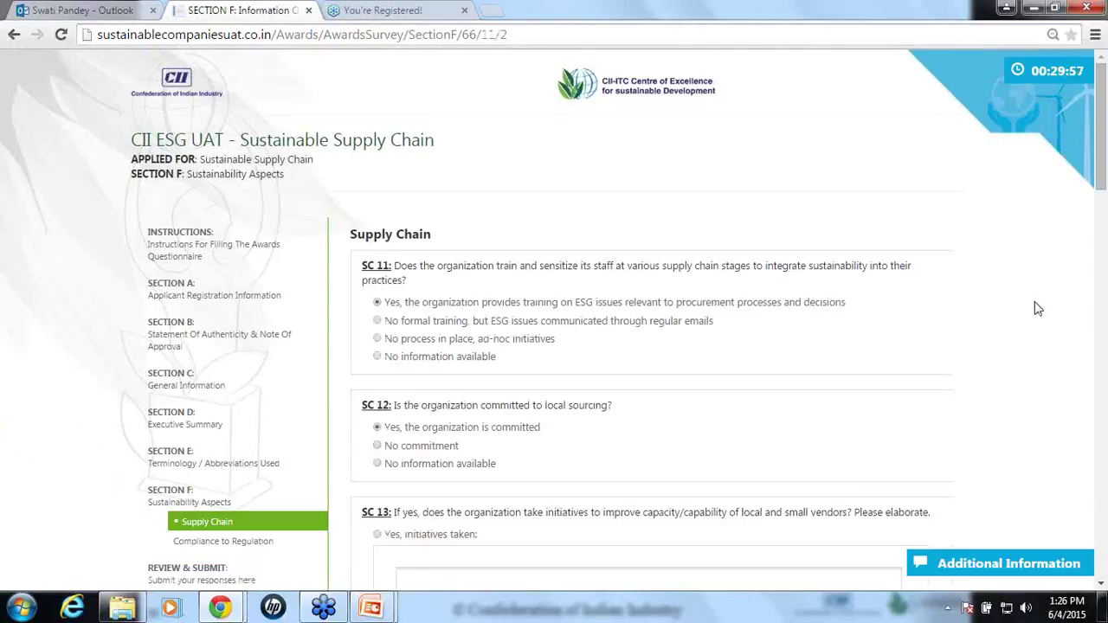
In SC 14, state that the organization engages with sub-tier suppliers, marking risk assessment, audits at Tier II and III sites, and Any other.
{"action": "scroll", "coordinate": [1038, 309], "scroll_direction": "down", "scroll_amount": 6}
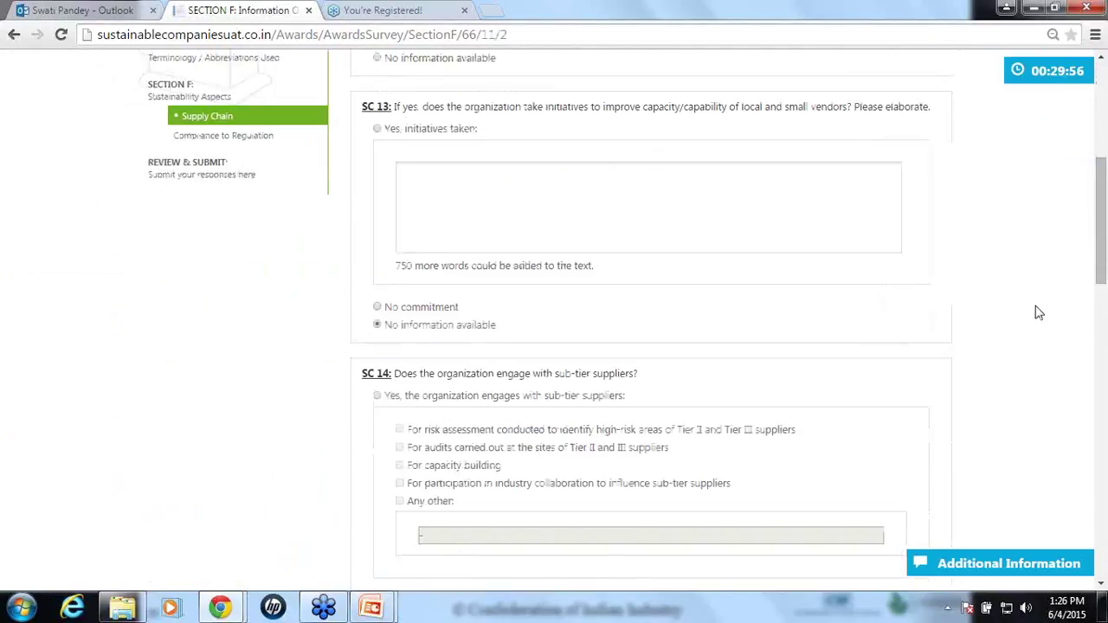
{"action": "scroll", "coordinate": [1038, 313], "scroll_direction": "down", "scroll_amount": 2}
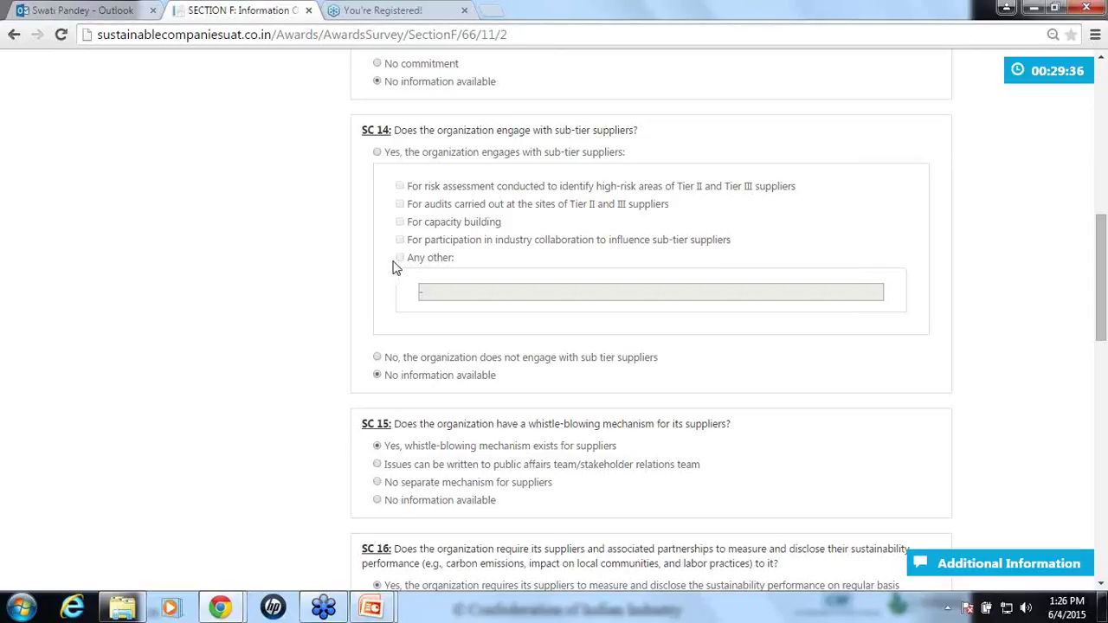
{"action": "left_click", "coordinate": [378, 154]}
{"action": "left_click", "coordinate": [399, 185]}
{"action": "left_click", "coordinate": [400, 204]}
{"action": "left_click", "coordinate": [400, 258]}
{"action": "left_click", "coordinate": [478, 294]}
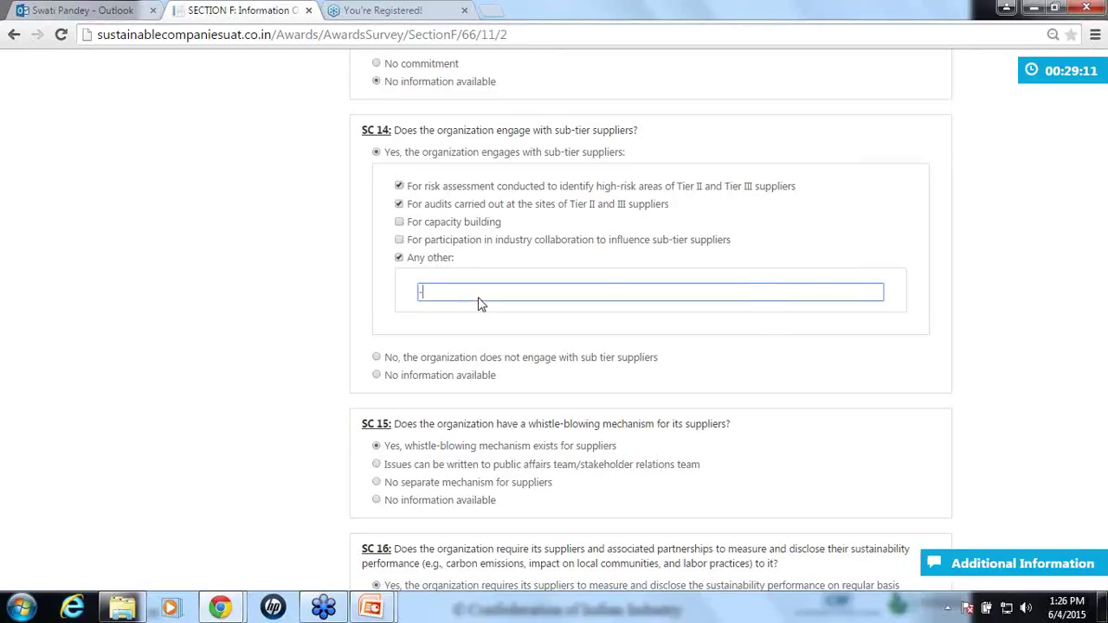
{"action": "left_click", "coordinate": [736, 314]}
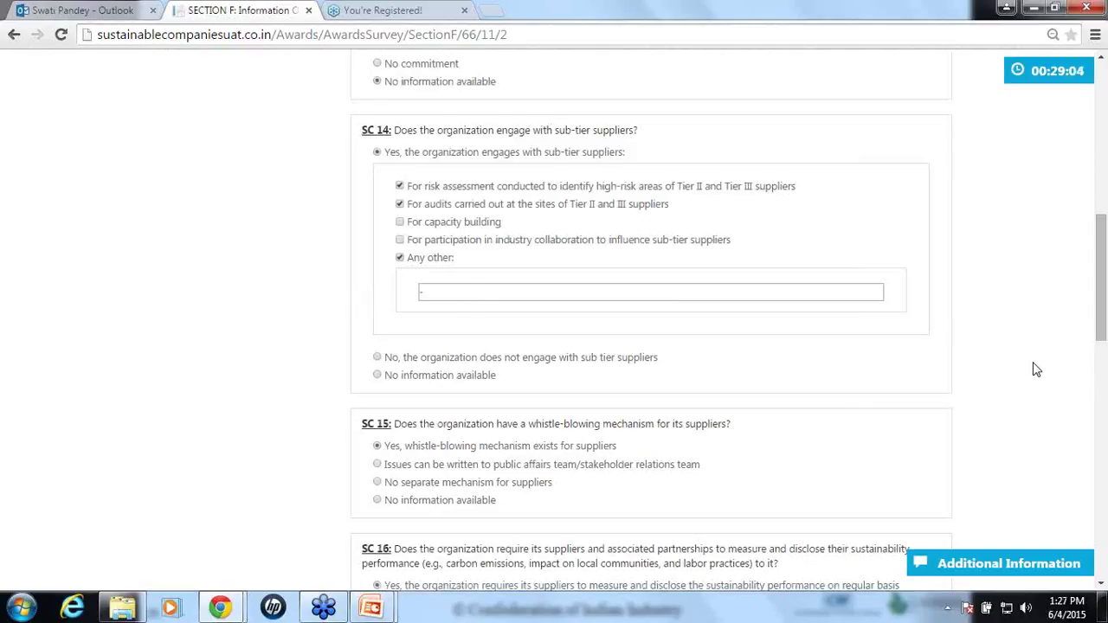
Open the Additional Information form for Supply Chain and enter "SC 10" as the start of the text.
{"action": "scroll", "coordinate": [1035, 369], "scroll_direction": "down", "scroll_amount": 4}
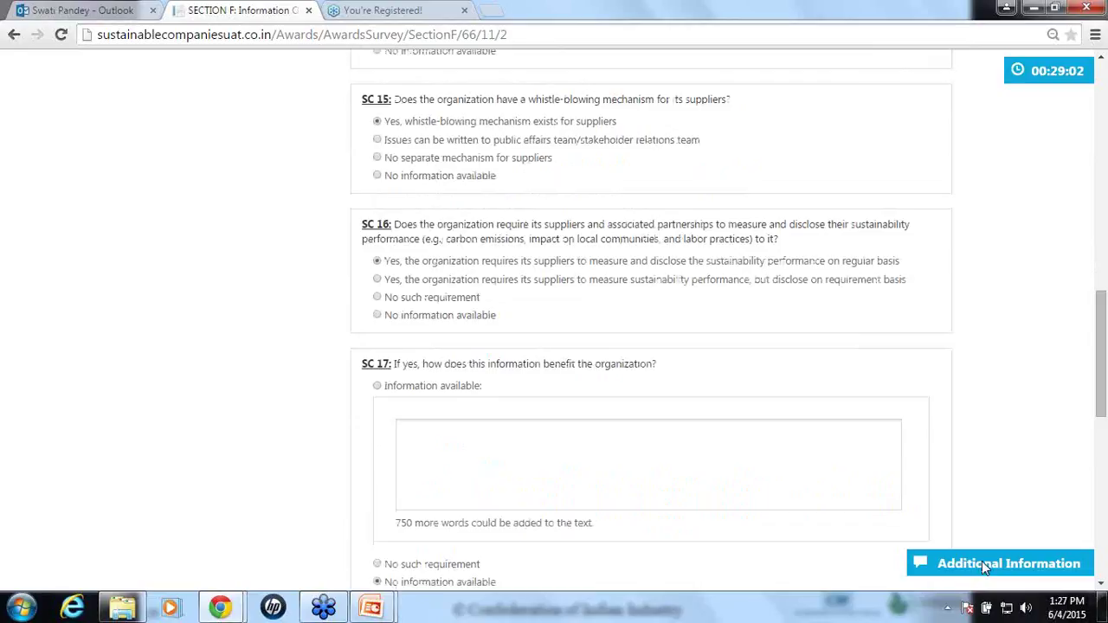
{"action": "left_click", "coordinate": [981, 561]}
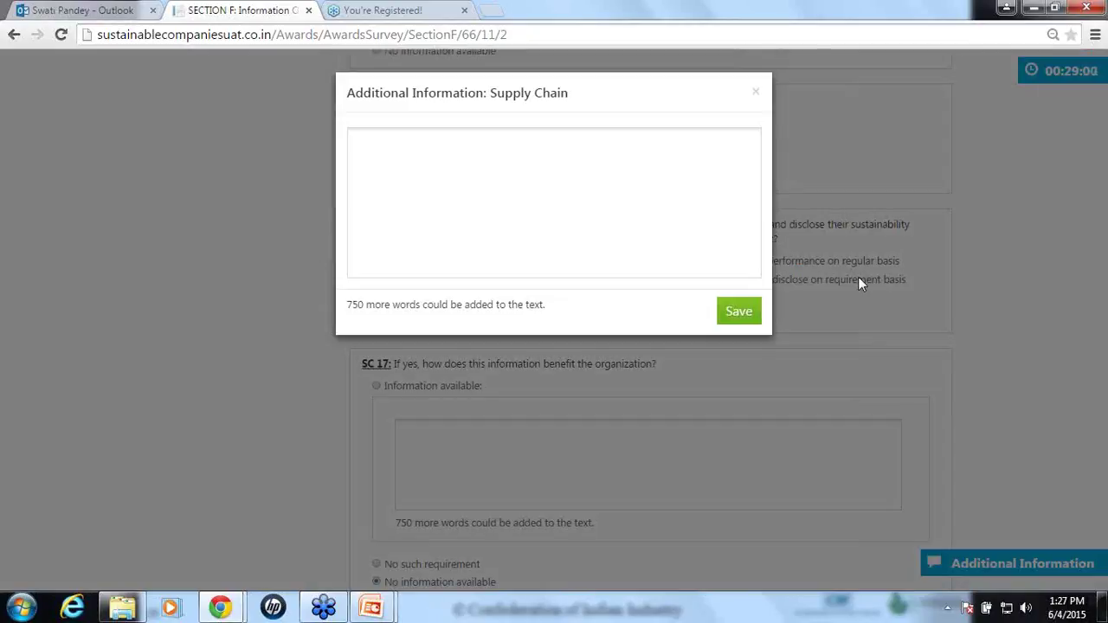
{"action": "left_click", "coordinate": [465, 164]}
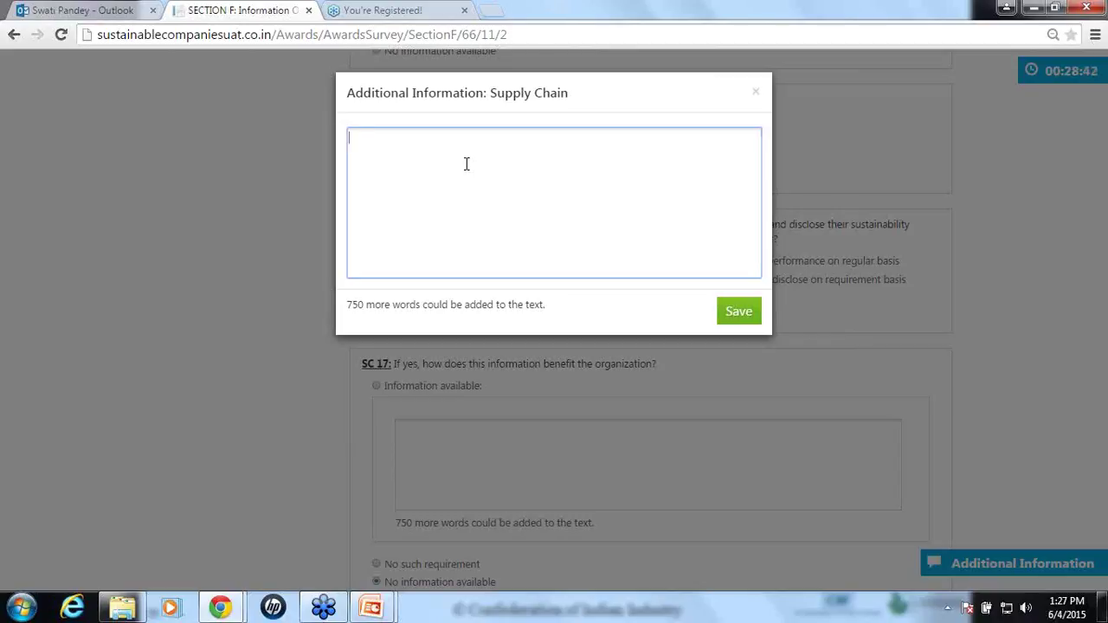
{"action": "type", "text": "sc 10"}
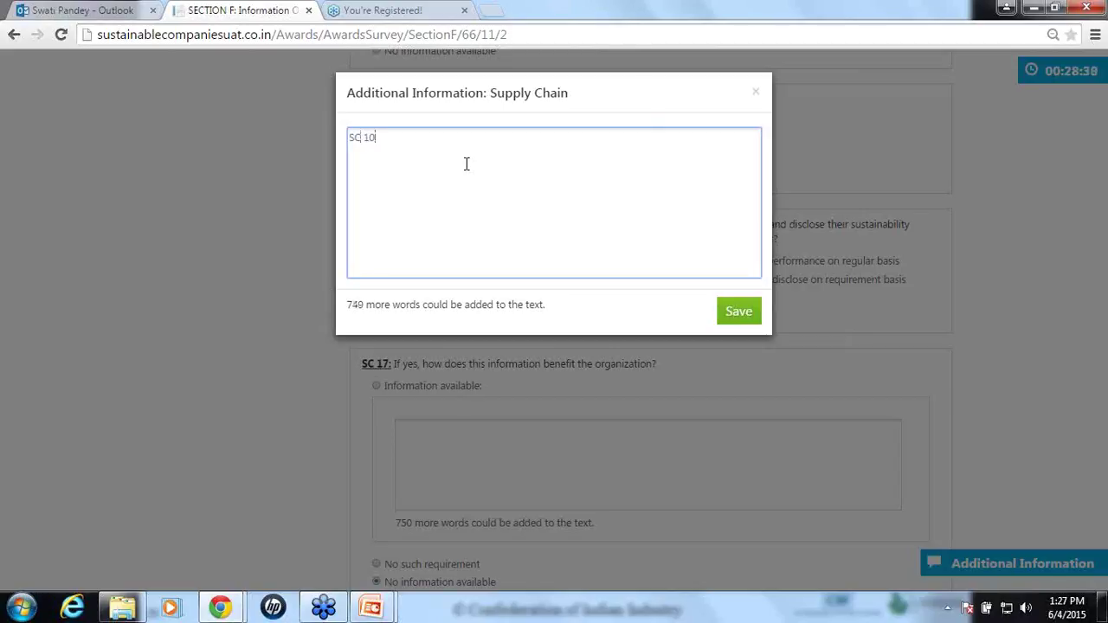